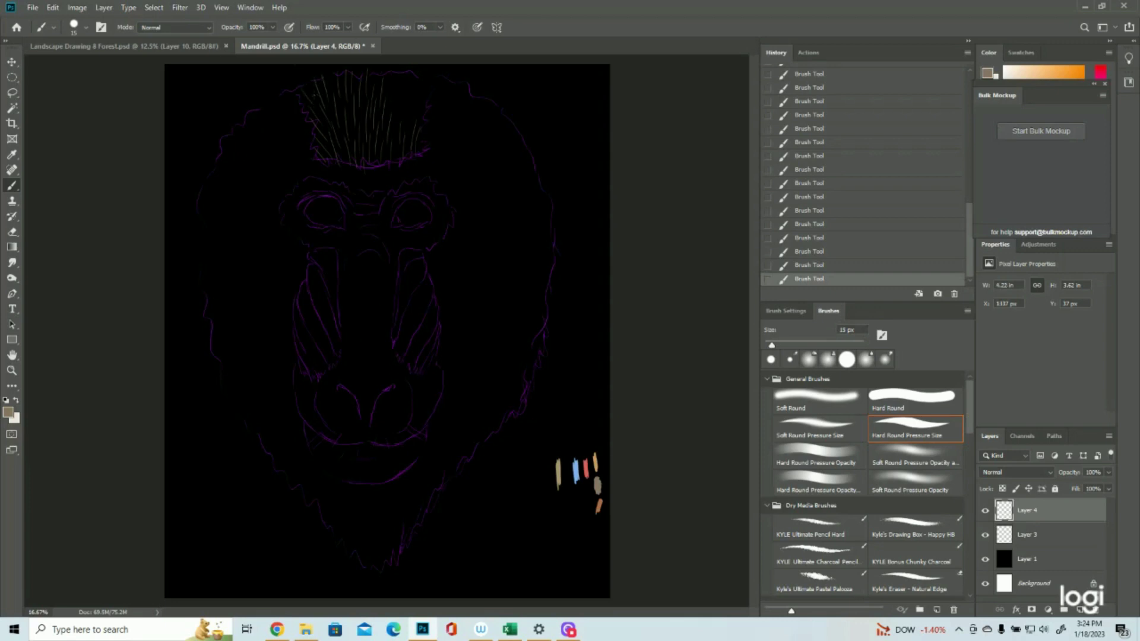
Step: Paint fine brown hair strokes to finish the right part of the crest on top of the mandrill's head
{"action": "mouse_move", "coordinate": [406, 134]}
{"action": "left_mouse_down"}
{"action": "mouse_move", "coordinate": [414, 93]}
{"action": "mouse_move", "coordinate": [393, 131]}
{"action": "mouse_move", "coordinate": [395, 67]}
{"action": "left_mouse_up"}
{"action": "left_click_drag", "start_coordinate": [422, 118], "coordinate": [432, 93]}
Step: Add a new layer and set the brush colour to the khaki tan a5946f sampled from the canvas swatches
{"action": "left_click", "coordinate": [1080, 610]}
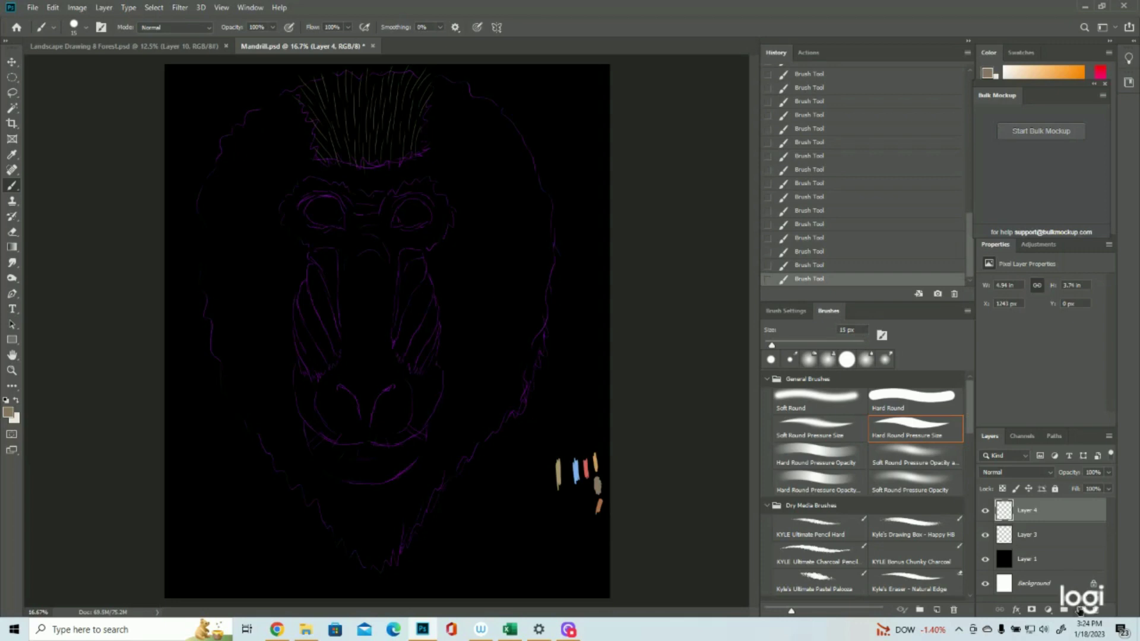
{"action": "left_click", "coordinate": [8, 412]}
{"action": "left_click", "coordinate": [559, 468]}
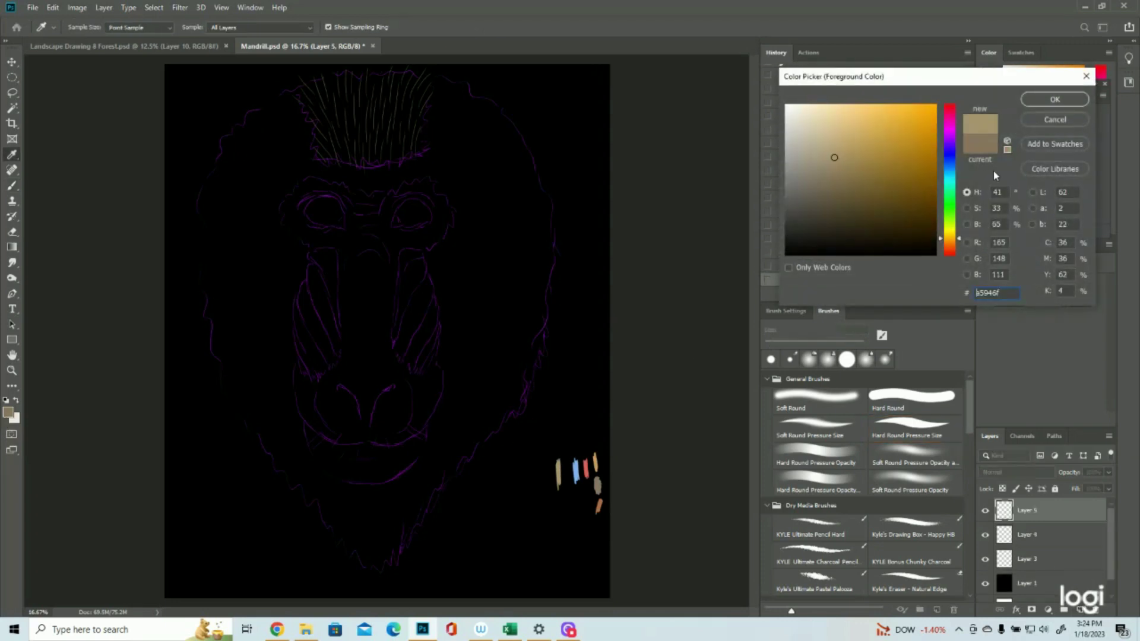
{"action": "key", "text": "Return"}
{"action": "key", "text": "b"}
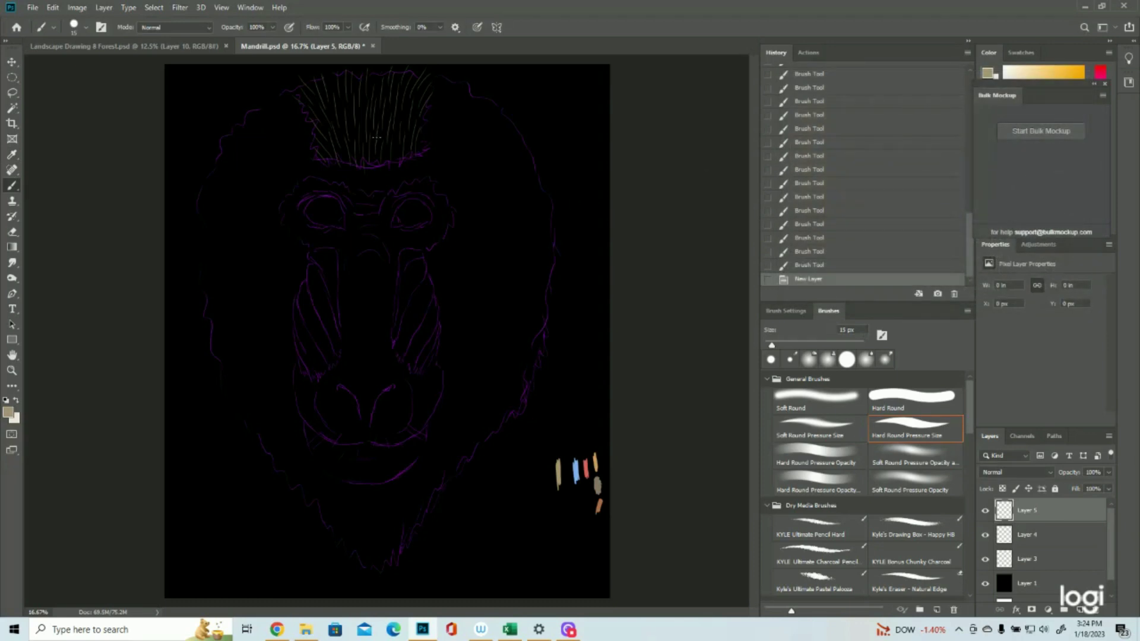
Step: Paint tan hair strokes fanning up from the brow, around both sides of the crest and over the head's upper left
{"action": "mouse_move", "coordinate": [370, 190]}
{"action": "left_mouse_down"}
{"action": "mouse_move", "coordinate": [357, 168]}
{"action": "mouse_move", "coordinate": [385, 173]}
{"action": "mouse_move", "coordinate": [419, 157]}
{"action": "left_mouse_up"}
{"action": "mouse_move", "coordinate": [423, 168]}
{"action": "left_mouse_down"}
{"action": "mouse_move", "coordinate": [437, 126]}
{"action": "mouse_move", "coordinate": [430, 143]}
{"action": "mouse_move", "coordinate": [435, 123]}
{"action": "mouse_move", "coordinate": [426, 128]}
{"action": "mouse_move", "coordinate": [449, 80]}
{"action": "left_mouse_up"}
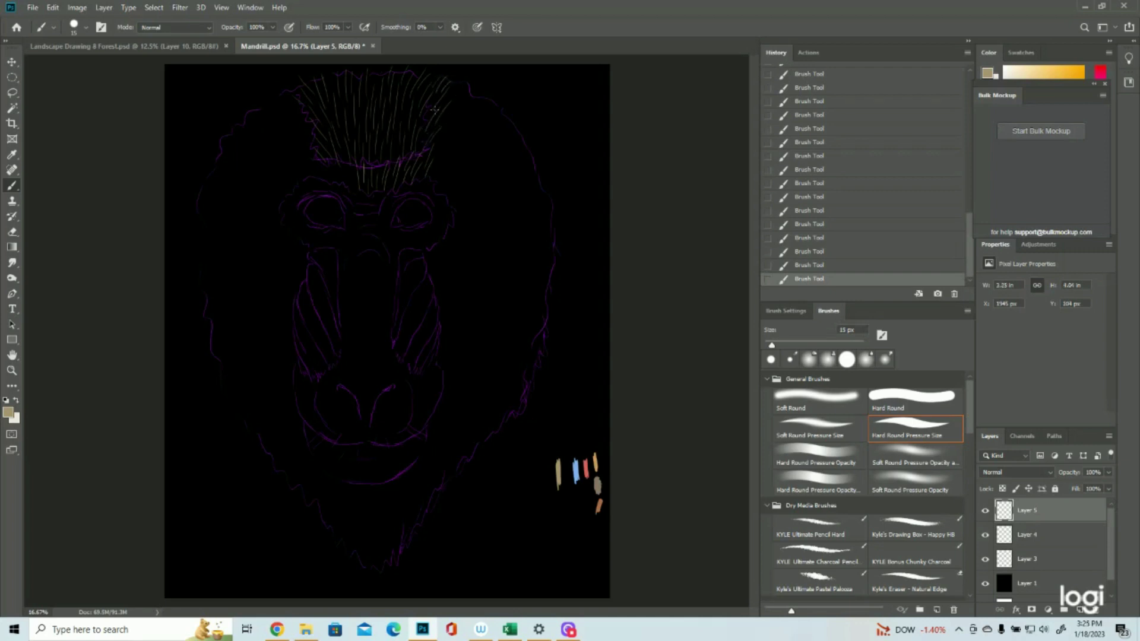
{"action": "mouse_move", "coordinate": [352, 194]}
{"action": "left_mouse_down"}
{"action": "mouse_move", "coordinate": [344, 154]}
{"action": "mouse_move", "coordinate": [340, 187]}
{"action": "mouse_move", "coordinate": [332, 166]}
{"action": "mouse_move", "coordinate": [341, 174]}
{"action": "mouse_move", "coordinate": [323, 174]}
{"action": "mouse_move", "coordinate": [296, 139]}
{"action": "mouse_move", "coordinate": [290, 120]}
{"action": "mouse_move", "coordinate": [305, 121]}
{"action": "mouse_move", "coordinate": [280, 107]}
{"action": "mouse_move", "coordinate": [297, 128]}
{"action": "mouse_move", "coordinate": [273, 116]}
{"action": "mouse_move", "coordinate": [287, 109]}
{"action": "mouse_move", "coordinate": [258, 102]}
{"action": "left_mouse_up"}
{"action": "mouse_move", "coordinate": [302, 178]}
{"action": "left_mouse_down"}
{"action": "mouse_move", "coordinate": [287, 152]}
{"action": "mouse_move", "coordinate": [303, 159]}
{"action": "mouse_move", "coordinate": [281, 148]}
{"action": "mouse_move", "coordinate": [295, 148]}
{"action": "mouse_move", "coordinate": [269, 143]}
{"action": "mouse_move", "coordinate": [284, 155]}
{"action": "mouse_move", "coordinate": [260, 136]}
{"action": "mouse_move", "coordinate": [277, 131]}
{"action": "mouse_move", "coordinate": [251, 126]}
{"action": "mouse_move", "coordinate": [268, 116]}
{"action": "mouse_move", "coordinate": [267, 140]}
{"action": "mouse_move", "coordinate": [235, 124]}
{"action": "left_mouse_up"}
{"action": "mouse_move", "coordinate": [436, 188]}
{"action": "left_mouse_down"}
{"action": "mouse_move", "coordinate": [468, 152]}
{"action": "mouse_move", "coordinate": [449, 140]}
{"action": "mouse_move", "coordinate": [464, 126]}
{"action": "mouse_move", "coordinate": [456, 117]}
{"action": "mouse_move", "coordinate": [469, 82]}
{"action": "left_mouse_up"}
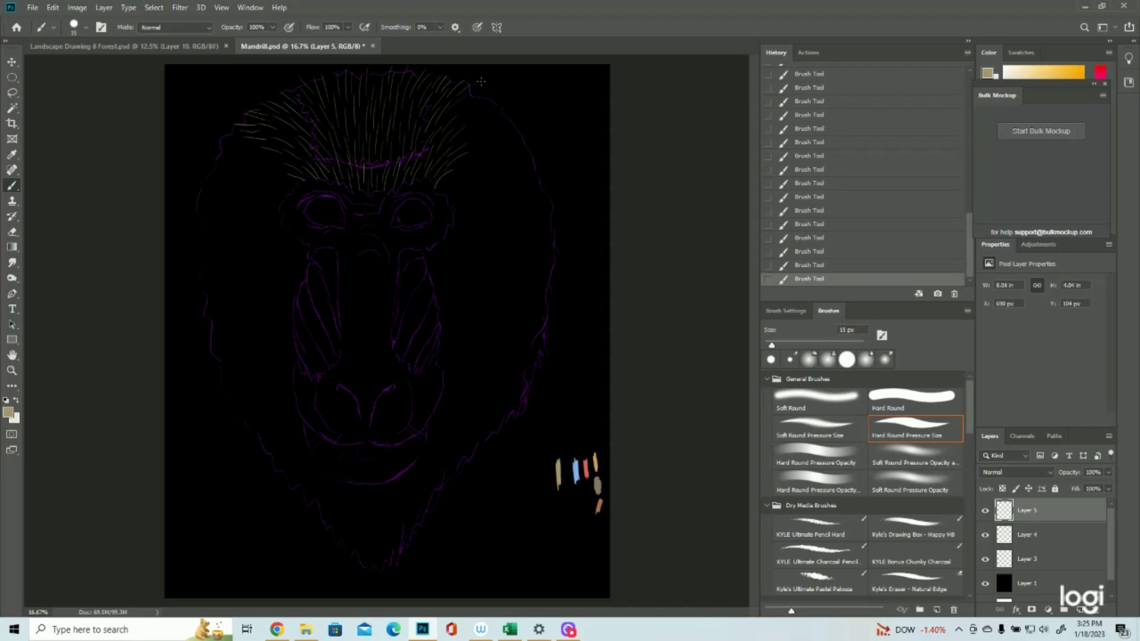
Step: Paint tan hair strokes radiating outward across the right side of the mane, from the upper head down to mid-cheek
{"action": "left_click_drag", "start_coordinate": [442, 189], "coordinate": [468, 173]}
{"action": "mouse_move", "coordinate": [466, 137]}
{"action": "left_mouse_down"}
{"action": "mouse_move", "coordinate": [500, 128]}
{"action": "mouse_move", "coordinate": [484, 92]}
{"action": "mouse_move", "coordinate": [517, 142]}
{"action": "left_mouse_up"}
{"action": "mouse_move", "coordinate": [450, 205]}
{"action": "left_mouse_down"}
{"action": "mouse_move", "coordinate": [479, 194]}
{"action": "mouse_move", "coordinate": [447, 194]}
{"action": "mouse_move", "coordinate": [509, 180]}
{"action": "mouse_move", "coordinate": [475, 172]}
{"action": "mouse_move", "coordinate": [508, 169]}
{"action": "mouse_move", "coordinate": [464, 182]}
{"action": "mouse_move", "coordinate": [533, 158]}
{"action": "mouse_move", "coordinate": [510, 150]}
{"action": "mouse_move", "coordinate": [508, 177]}
{"action": "mouse_move", "coordinate": [520, 177]}
{"action": "mouse_move", "coordinate": [509, 171]}
{"action": "mouse_move", "coordinate": [499, 192]}
{"action": "mouse_move", "coordinate": [542, 193]}
{"action": "left_mouse_up"}
{"action": "mouse_move", "coordinate": [450, 216]}
{"action": "left_mouse_down"}
{"action": "mouse_move", "coordinate": [474, 231]}
{"action": "mouse_move", "coordinate": [456, 210]}
{"action": "mouse_move", "coordinate": [489, 228]}
{"action": "mouse_move", "coordinate": [481, 207]}
{"action": "mouse_move", "coordinate": [513, 221]}
{"action": "mouse_move", "coordinate": [512, 208]}
{"action": "mouse_move", "coordinate": [532, 214]}
{"action": "mouse_move", "coordinate": [513, 200]}
{"action": "mouse_move", "coordinate": [553, 208]}
{"action": "mouse_move", "coordinate": [539, 264]}
{"action": "mouse_move", "coordinate": [505, 240]}
{"action": "mouse_move", "coordinate": [539, 260]}
{"action": "mouse_move", "coordinate": [511, 230]}
{"action": "mouse_move", "coordinate": [526, 231]}
{"action": "mouse_move", "coordinate": [558, 273]}
{"action": "left_mouse_up"}
{"action": "mouse_move", "coordinate": [437, 248]}
{"action": "left_mouse_down"}
{"action": "mouse_move", "coordinate": [454, 274]}
{"action": "mouse_move", "coordinate": [466, 264]}
{"action": "mouse_move", "coordinate": [475, 288]}
{"action": "mouse_move", "coordinate": [543, 277]}
{"action": "mouse_move", "coordinate": [552, 290]}
{"action": "left_mouse_up"}
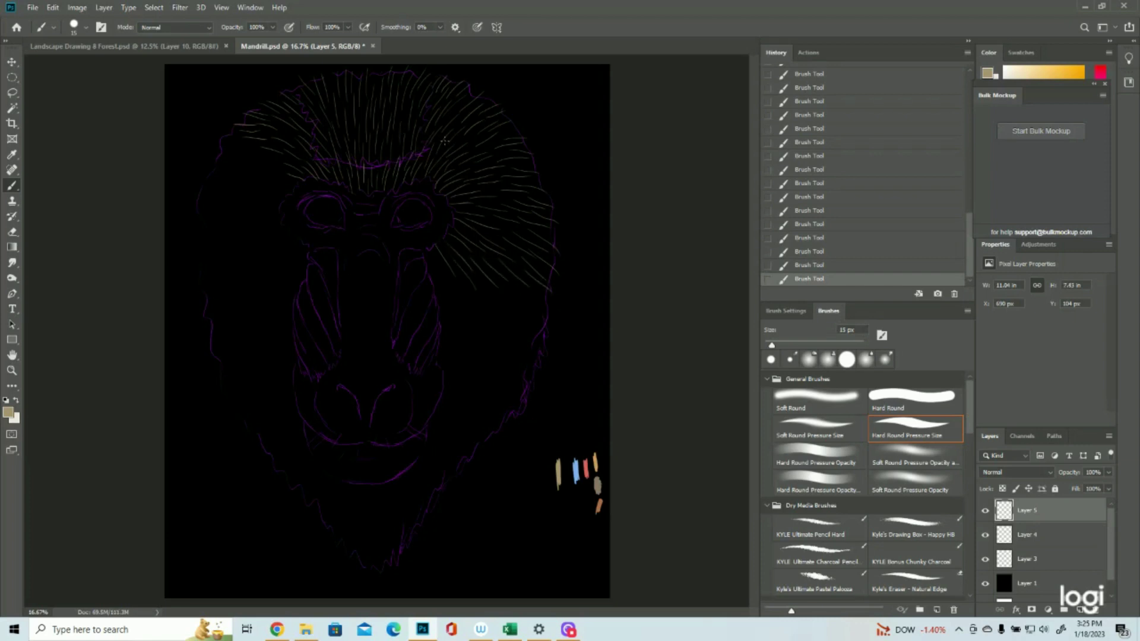
{"action": "mouse_move", "coordinate": [430, 261]}
{"action": "left_mouse_down"}
{"action": "mouse_move", "coordinate": [456, 292]}
{"action": "mouse_move", "coordinate": [446, 300]}
{"action": "mouse_move", "coordinate": [479, 310]}
{"action": "left_mouse_up"}
{"action": "mouse_move", "coordinate": [461, 301]}
{"action": "left_mouse_down"}
{"action": "mouse_move", "coordinate": [490, 341]}
{"action": "mouse_move", "coordinate": [487, 311]}
{"action": "left_mouse_up"}
{"action": "mouse_move", "coordinate": [496, 319]}
{"action": "left_mouse_down"}
{"action": "mouse_move", "coordinate": [479, 286]}
{"action": "mouse_move", "coordinate": [525, 342]}
{"action": "left_mouse_up"}
{"action": "mouse_move", "coordinate": [497, 292]}
{"action": "left_mouse_down"}
{"action": "mouse_move", "coordinate": [523, 318]}
{"action": "mouse_move", "coordinate": [505, 285]}
{"action": "mouse_move", "coordinate": [536, 315]}
{"action": "mouse_move", "coordinate": [516, 286]}
{"action": "mouse_move", "coordinate": [558, 316]}
{"action": "mouse_move", "coordinate": [518, 312]}
{"action": "mouse_move", "coordinate": [543, 349]}
{"action": "left_mouse_up"}
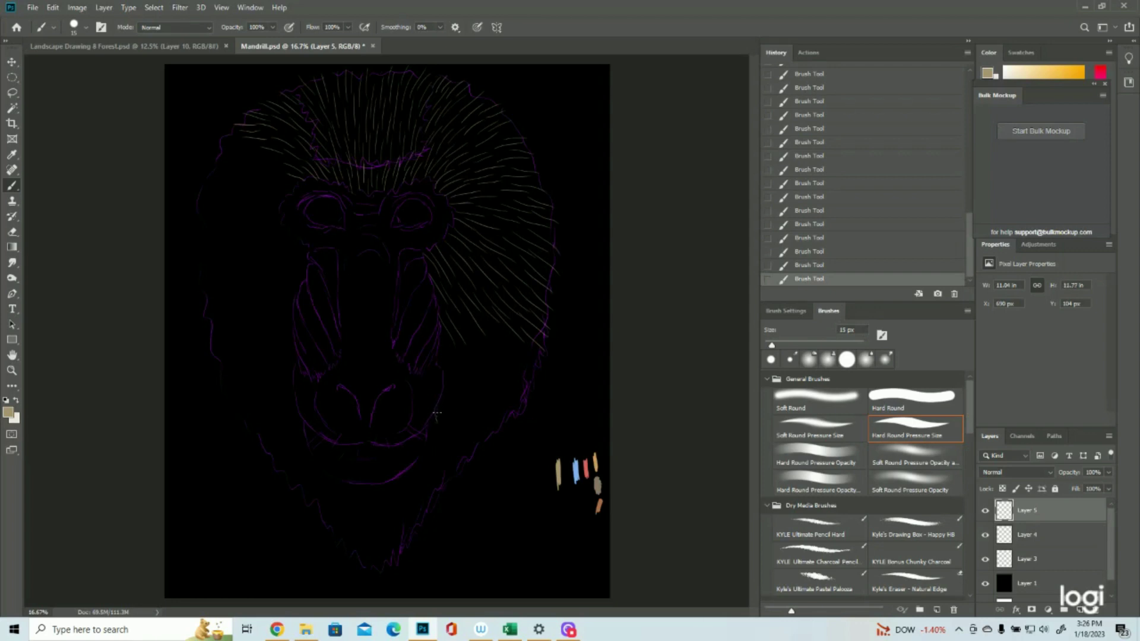
Step: Fill the lower right mane beside the muzzle with tan hair strokes sweeping down and outward
{"action": "mouse_move", "coordinate": [441, 399]}
{"action": "left_mouse_down"}
{"action": "mouse_move", "coordinate": [456, 426]}
{"action": "mouse_move", "coordinate": [445, 393]}
{"action": "mouse_move", "coordinate": [468, 422]}
{"action": "mouse_move", "coordinate": [460, 415]}
{"action": "mouse_move", "coordinate": [472, 444]}
{"action": "mouse_move", "coordinate": [454, 426]}
{"action": "mouse_move", "coordinate": [471, 456]}
{"action": "left_mouse_up"}
{"action": "left_click_drag", "start_coordinate": [469, 400], "coordinate": [484, 425]}
{"action": "mouse_move", "coordinate": [461, 410]}
{"action": "left_mouse_down"}
{"action": "mouse_move", "coordinate": [485, 444]}
{"action": "mouse_move", "coordinate": [500, 432]}
{"action": "left_mouse_up"}
{"action": "left_click_drag", "start_coordinate": [450, 389], "coordinate": [465, 406]}
{"action": "left_click_drag", "start_coordinate": [440, 351], "coordinate": [483, 378]}
{"action": "mouse_move", "coordinate": [468, 330]}
{"action": "left_mouse_down"}
{"action": "mouse_move", "coordinate": [491, 382]}
{"action": "mouse_move", "coordinate": [494, 339]}
{"action": "mouse_move", "coordinate": [510, 364]}
{"action": "mouse_move", "coordinate": [490, 345]}
{"action": "mouse_move", "coordinate": [496, 384]}
{"action": "mouse_move", "coordinate": [472, 381]}
{"action": "mouse_move", "coordinate": [495, 412]}
{"action": "left_mouse_up"}
{"action": "left_click_drag", "start_coordinate": [491, 388], "coordinate": [519, 410]}
{"action": "left_click_drag", "start_coordinate": [499, 367], "coordinate": [521, 401]}
{"action": "left_click_drag", "start_coordinate": [507, 340], "coordinate": [526, 365]}
Step: Paint matching tan hair strokes down the left side of the mane, from the temple to the lower cheek
{"action": "left_click_drag", "start_coordinate": [256, 148], "coordinate": [228, 144]}
{"action": "left_click_drag", "start_coordinate": [283, 194], "coordinate": [258, 199]}
{"action": "left_click_drag", "start_coordinate": [307, 249], "coordinate": [272, 289]}
{"action": "left_click_drag", "start_coordinate": [273, 375], "coordinate": [251, 434]}
Step: Add a new layer and set the brush colour to the orange tan cd9e5d sampled from the canvas swatches
{"action": "left_click", "coordinate": [1080, 610]}
{"action": "left_click", "coordinate": [985, 535]}
{"action": "left_click", "coordinate": [985, 535]}
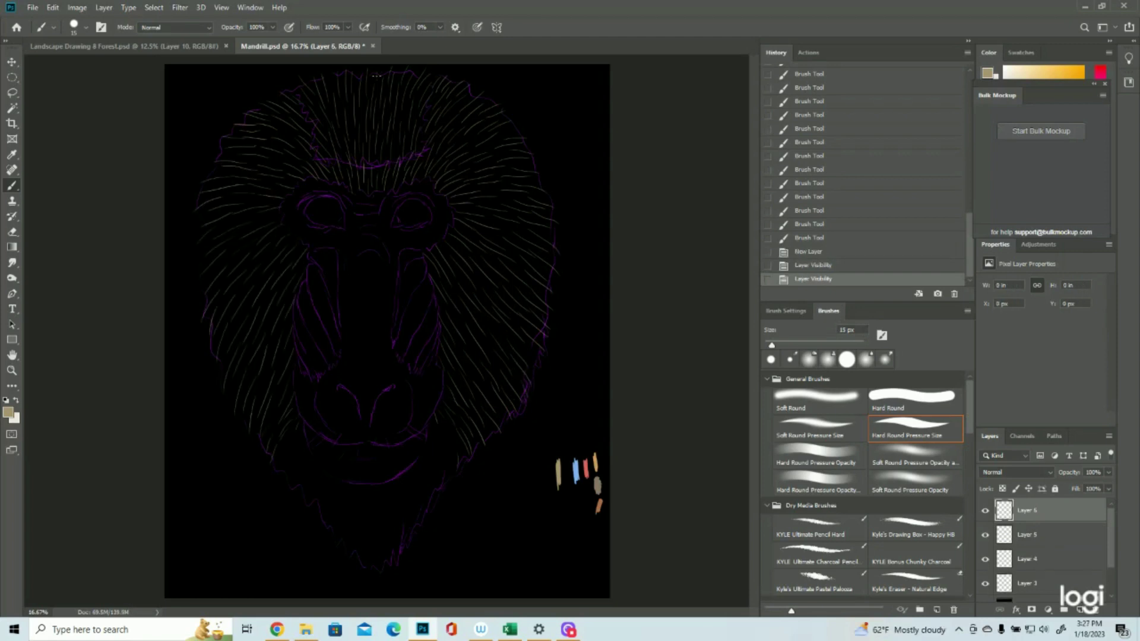
{"action": "left_click", "coordinate": [8, 412]}
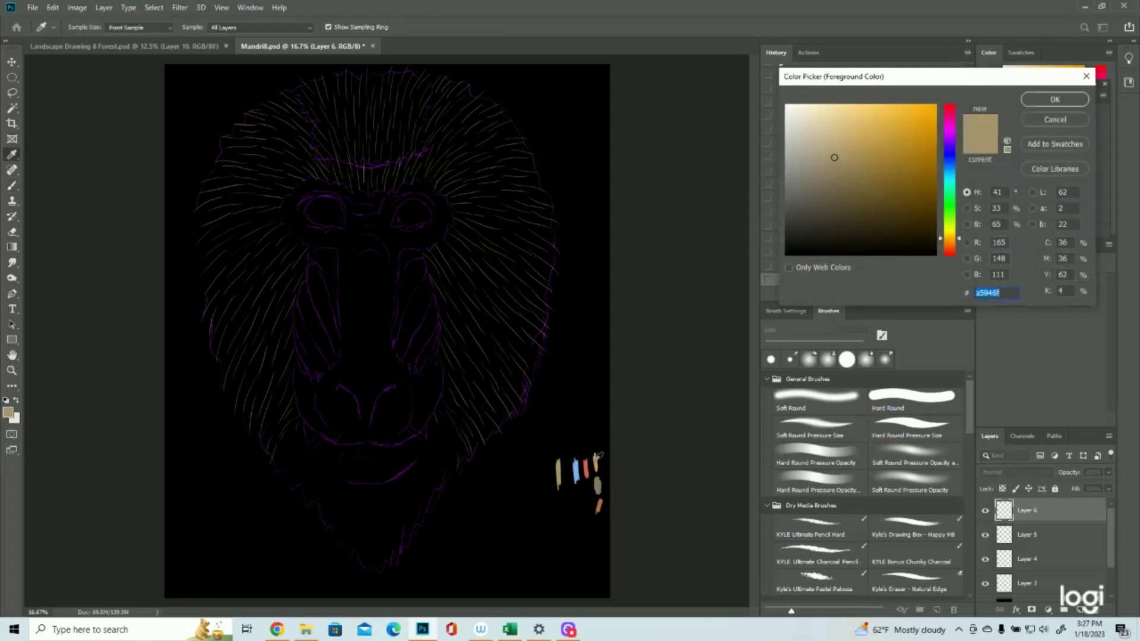
{"action": "left_click", "coordinate": [598, 457]}
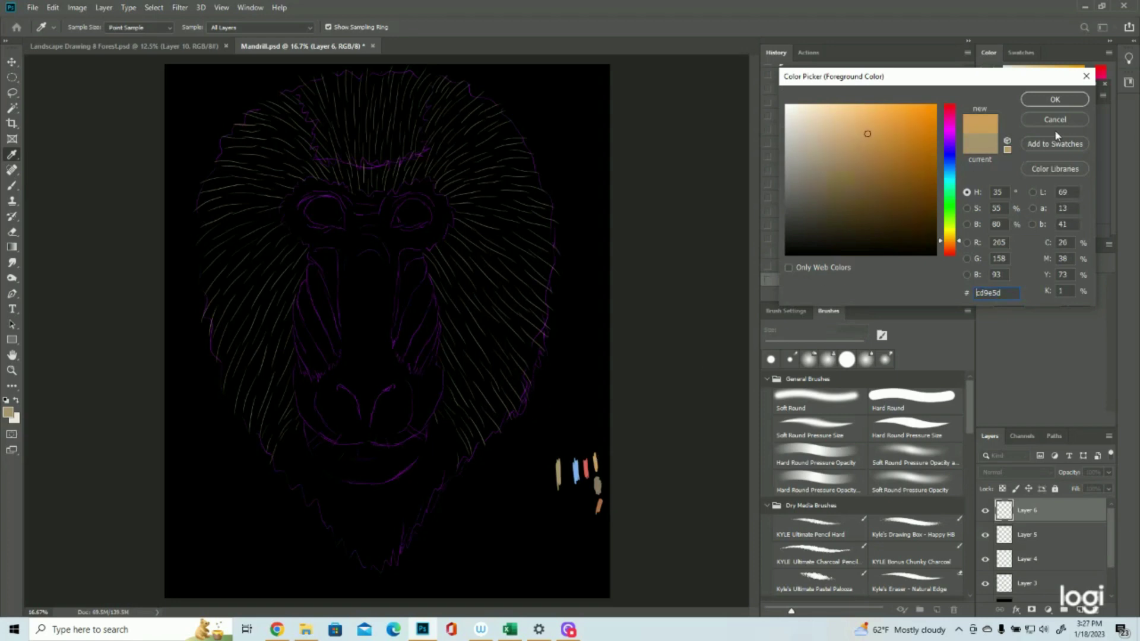
{"action": "left_click", "coordinate": [1055, 99]}
{"action": "left_click", "coordinate": [985, 515]}
{"action": "left_click", "coordinate": [985, 515]}
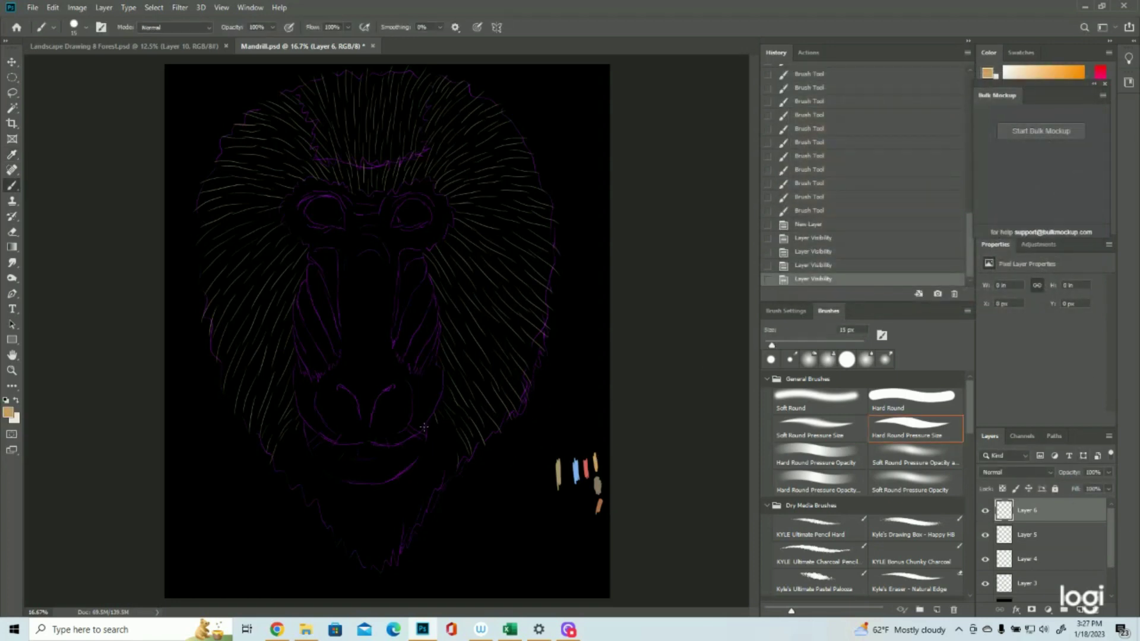
Step: Paint orange-tan hair strokes along the jaw on both sides of the mouth
{"action": "mouse_move", "coordinate": [429, 424]}
{"action": "left_mouse_down"}
{"action": "mouse_move", "coordinate": [438, 449]}
{"action": "mouse_move", "coordinate": [449, 447]}
{"action": "left_mouse_up"}
{"action": "mouse_move", "coordinate": [445, 429]}
{"action": "left_mouse_down"}
{"action": "mouse_move", "coordinate": [457, 453]}
{"action": "mouse_move", "coordinate": [444, 429]}
{"action": "mouse_move", "coordinate": [456, 467]}
{"action": "mouse_move", "coordinate": [456, 431]}
{"action": "mouse_move", "coordinate": [451, 469]}
{"action": "mouse_move", "coordinate": [441, 439]}
{"action": "mouse_move", "coordinate": [456, 479]}
{"action": "mouse_move", "coordinate": [442, 447]}
{"action": "mouse_move", "coordinate": [439, 489]}
{"action": "mouse_move", "coordinate": [430, 453]}
{"action": "mouse_move", "coordinate": [429, 488]}
{"action": "mouse_move", "coordinate": [424, 451]}
{"action": "left_mouse_up"}
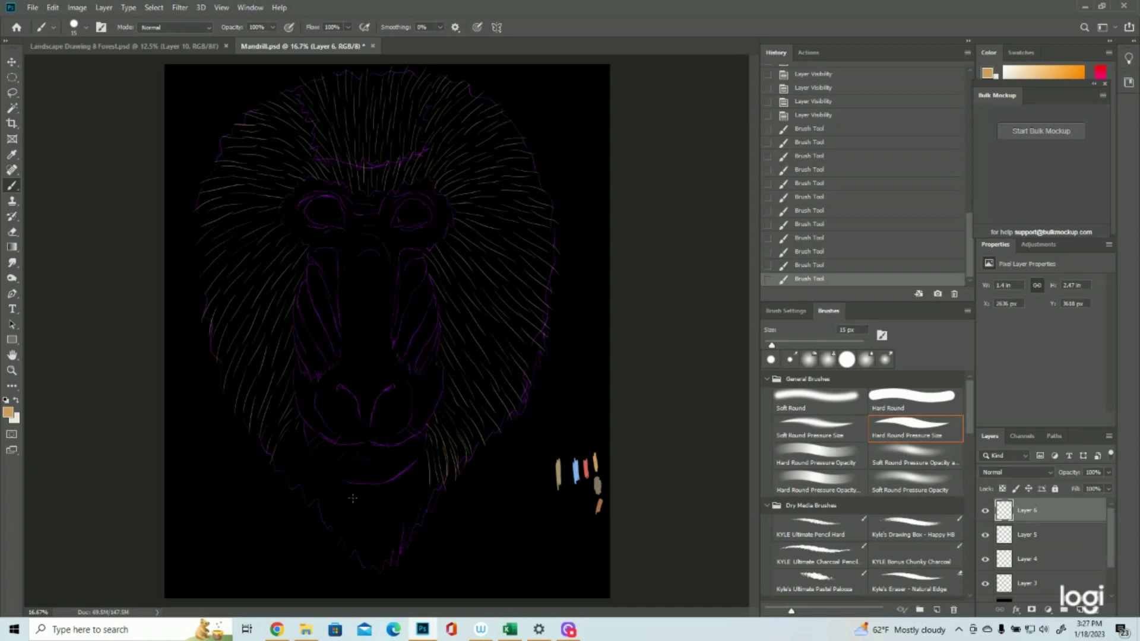
{"action": "left_click_drag", "start_coordinate": [293, 456], "coordinate": [290, 475]}
{"action": "mouse_move", "coordinate": [297, 451]}
{"action": "left_mouse_down"}
{"action": "mouse_move", "coordinate": [292, 478]}
{"action": "mouse_move", "coordinate": [288, 463]}
{"action": "left_mouse_up"}
Step: Fill the beard below the mouth with downward orange-tan hair strokes and check the hair with the sketch layer hidden
{"action": "left_click_drag", "start_coordinate": [367, 483], "coordinate": [369, 506]}
{"action": "mouse_move", "coordinate": [374, 485]}
{"action": "left_mouse_down"}
{"action": "mouse_move", "coordinate": [366, 554]}
{"action": "mouse_move", "coordinate": [376, 563]}
{"action": "left_mouse_up"}
{"action": "left_click_drag", "start_coordinate": [390, 482], "coordinate": [392, 502]}
{"action": "left_click_drag", "start_coordinate": [398, 482], "coordinate": [399, 555]}
{"action": "left_click_drag", "start_coordinate": [383, 528], "coordinate": [388, 559]}
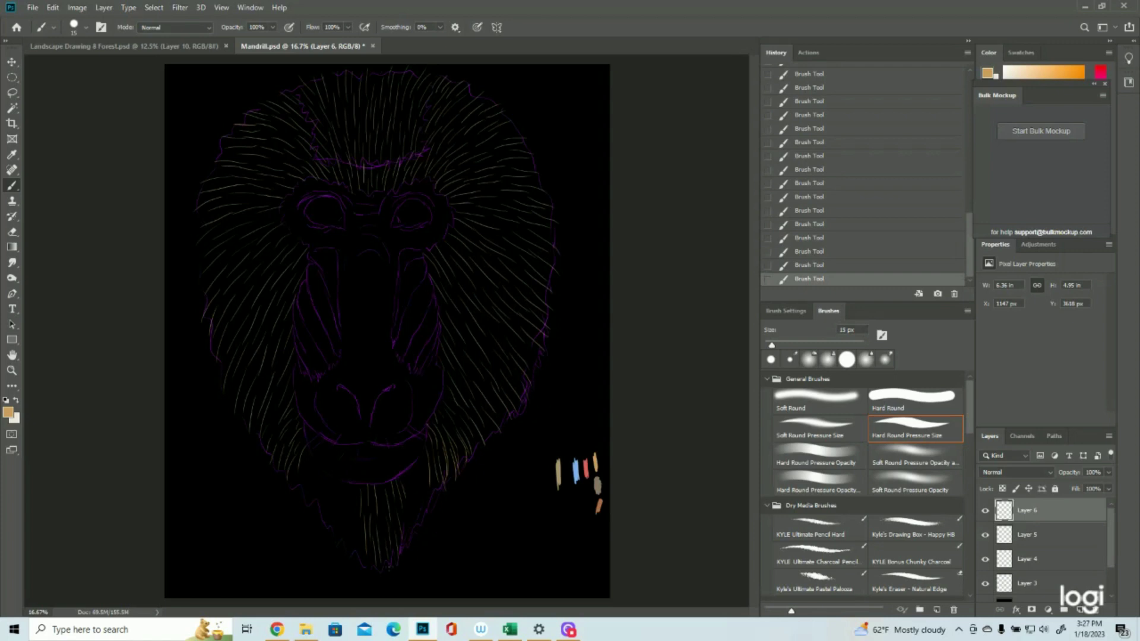
{"action": "left_click_drag", "start_coordinate": [421, 458], "coordinate": [410, 538]}
{"action": "left_click_drag", "start_coordinate": [429, 469], "coordinate": [430, 505]}
{"action": "mouse_move", "coordinate": [347, 484]}
{"action": "left_mouse_down"}
{"action": "mouse_move", "coordinate": [345, 540]}
{"action": "mouse_move", "coordinate": [363, 564]}
{"action": "left_mouse_up"}
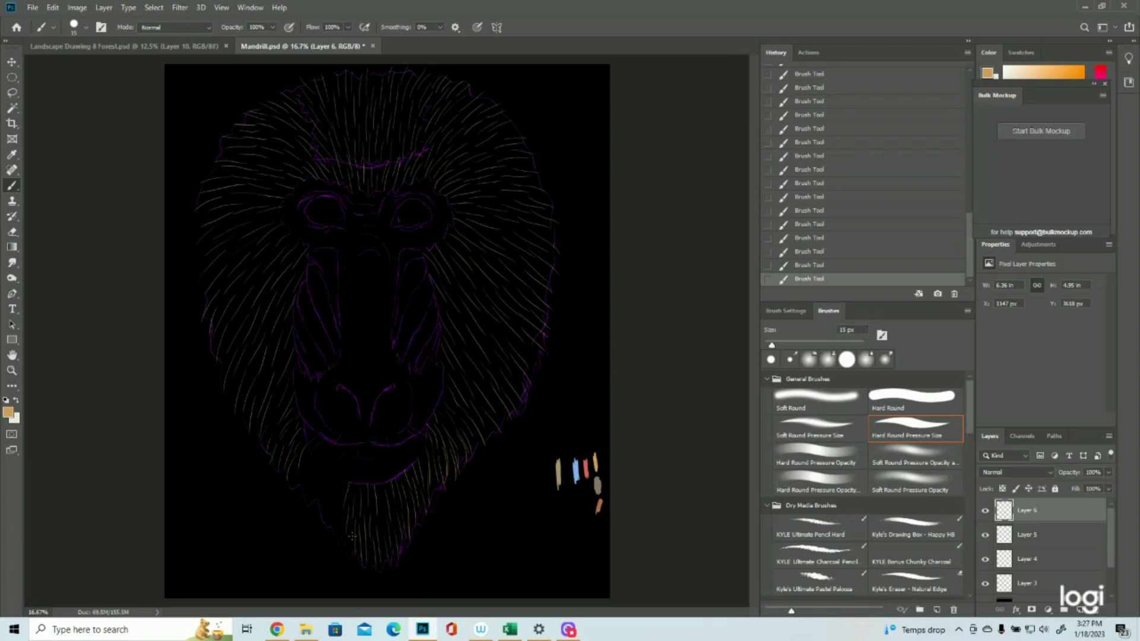
{"action": "left_click_drag", "start_coordinate": [319, 475], "coordinate": [309, 505]}
{"action": "left_click", "coordinate": [986, 584]}
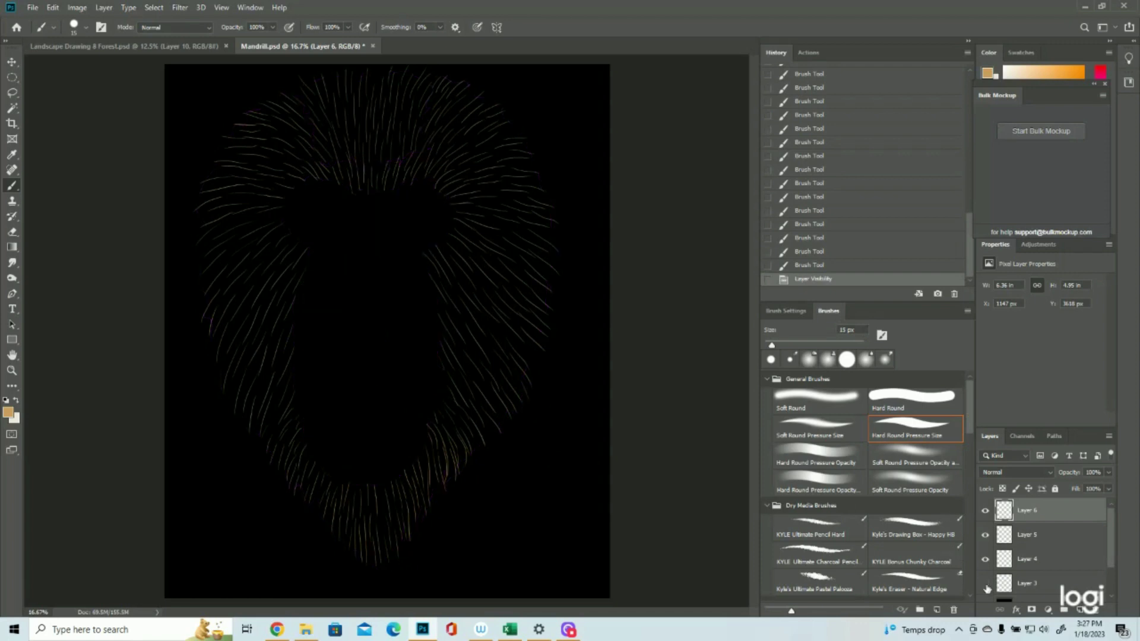
{"action": "left_click", "coordinate": [986, 584]}
Step: Add a new layer and set the brush colour to the light blue 83b3f2 sampled from the canvas swatches
{"action": "left_click", "coordinate": [1080, 609]}
{"action": "left_click", "coordinate": [12, 370]}
{"action": "left_click", "coordinate": [592, 462]}
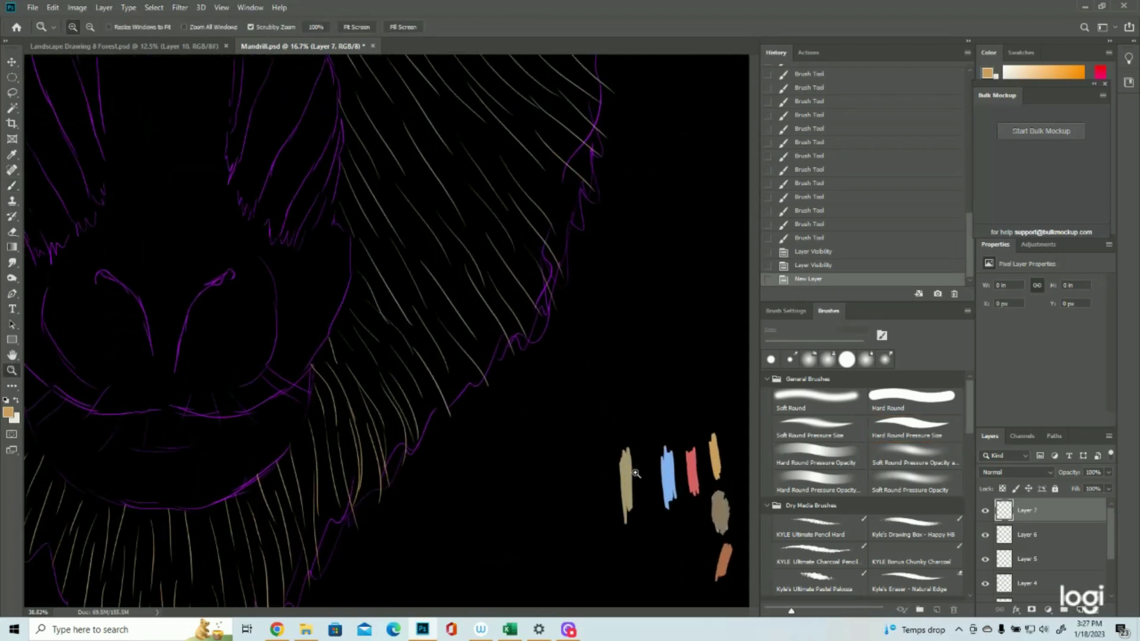
{"action": "left_click", "coordinate": [9, 412]}
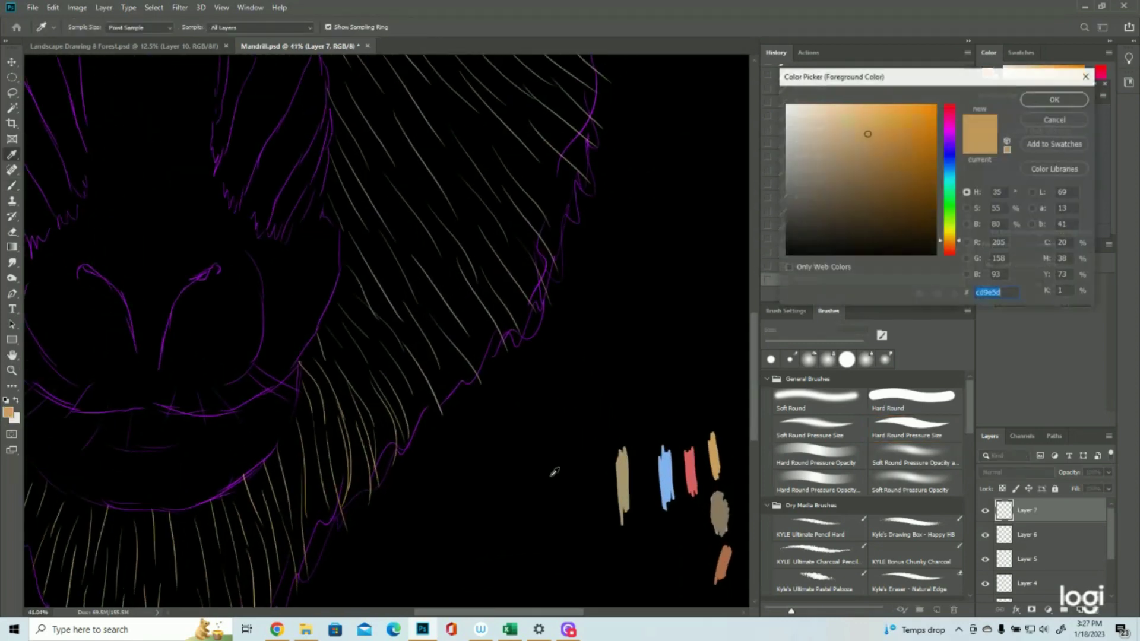
{"action": "left_click", "coordinate": [666, 466]}
{"action": "left_click", "coordinate": [1060, 105]}
{"action": "mouse_move", "coordinate": [560, 325]}
{"action": "left_mouse_down"}
{"action": "mouse_move", "coordinate": [429, 306]}
{"action": "mouse_move", "coordinate": [463, 291]}
{"action": "mouse_move", "coordinate": [440, 300]}
{"action": "left_mouse_up"}
{"action": "key", "text": "b"}
{"action": "scroll", "coordinate": [415, 242], "scroll_direction": "down", "scroll_amount": 2}
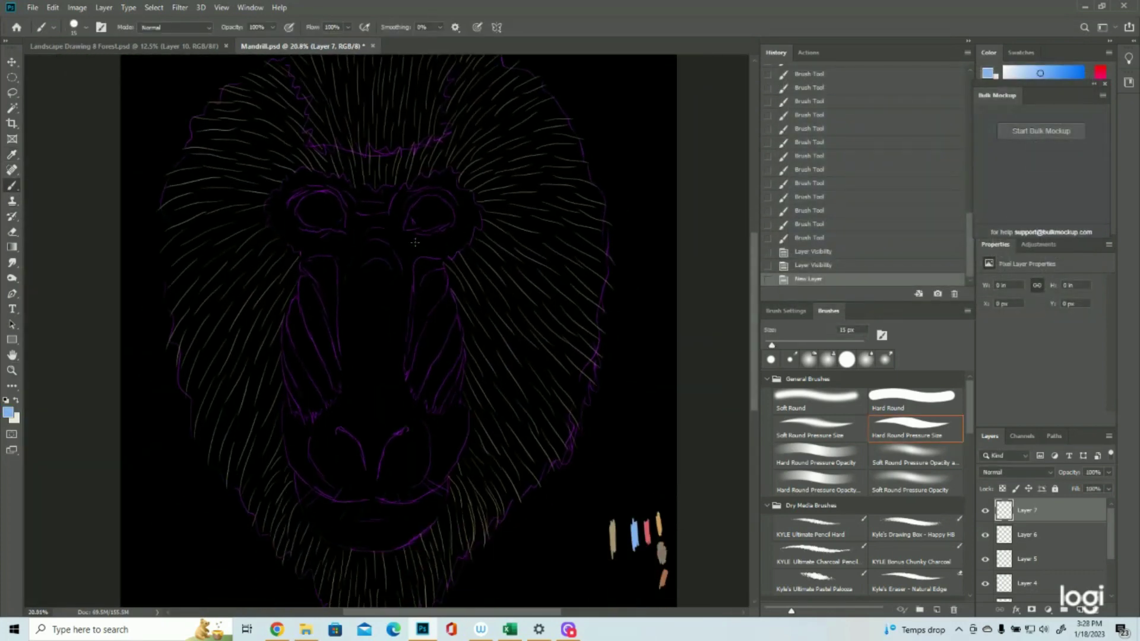
Step: Paint light blue strokes along the top and inner edge of the right cheek ridge
{"action": "left_click_drag", "start_coordinate": [442, 264], "coordinate": [432, 265]}
{"action": "left_click_drag", "start_coordinate": [433, 262], "coordinate": [415, 280]}
{"action": "left_click_drag", "start_coordinate": [418, 261], "coordinate": [416, 285]}
{"action": "left_click_drag", "start_coordinate": [420, 261], "coordinate": [416, 291]}
{"action": "left_click_drag", "start_coordinate": [420, 265], "coordinate": [412, 309]}
{"action": "left_click_drag", "start_coordinate": [415, 285], "coordinate": [406, 352]}
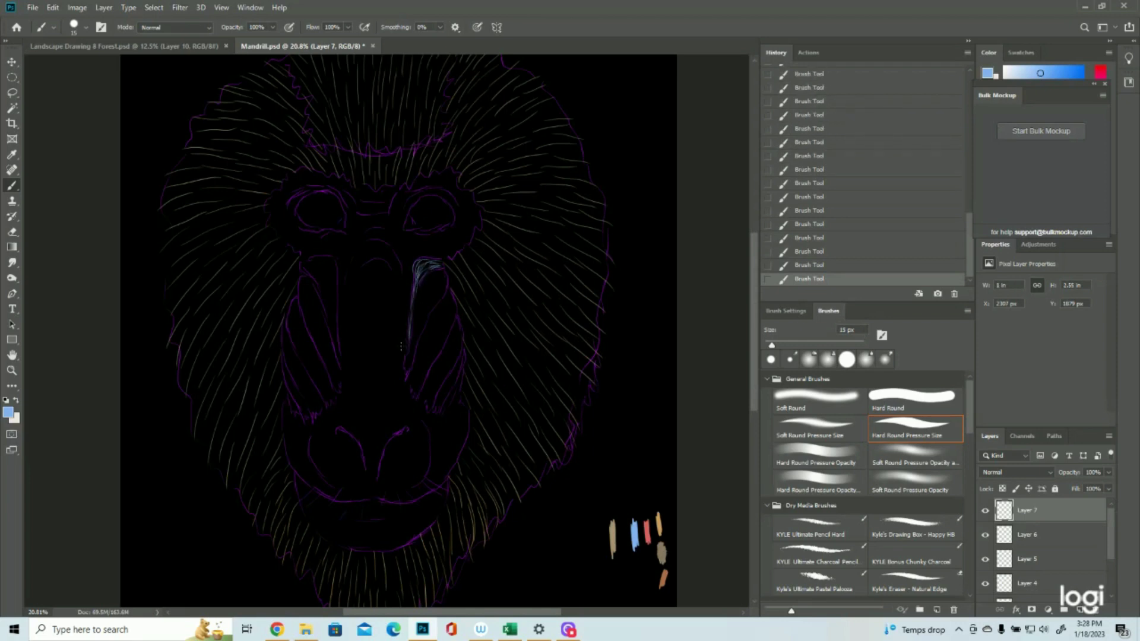
Step: Fill the rest of the right cheek ridge with light blue strokes following its grooves
{"action": "left_click_drag", "start_coordinate": [447, 277], "coordinate": [447, 290]}
{"action": "left_click_drag", "start_coordinate": [446, 279], "coordinate": [438, 294]}
{"action": "mouse_move", "coordinate": [443, 277]}
{"action": "left_mouse_down"}
{"action": "mouse_move", "coordinate": [435, 294]}
{"action": "mouse_move", "coordinate": [429, 286]}
{"action": "mouse_move", "coordinate": [406, 368]}
{"action": "mouse_move", "coordinate": [413, 314]}
{"action": "mouse_move", "coordinate": [407, 366]}
{"action": "left_mouse_up"}
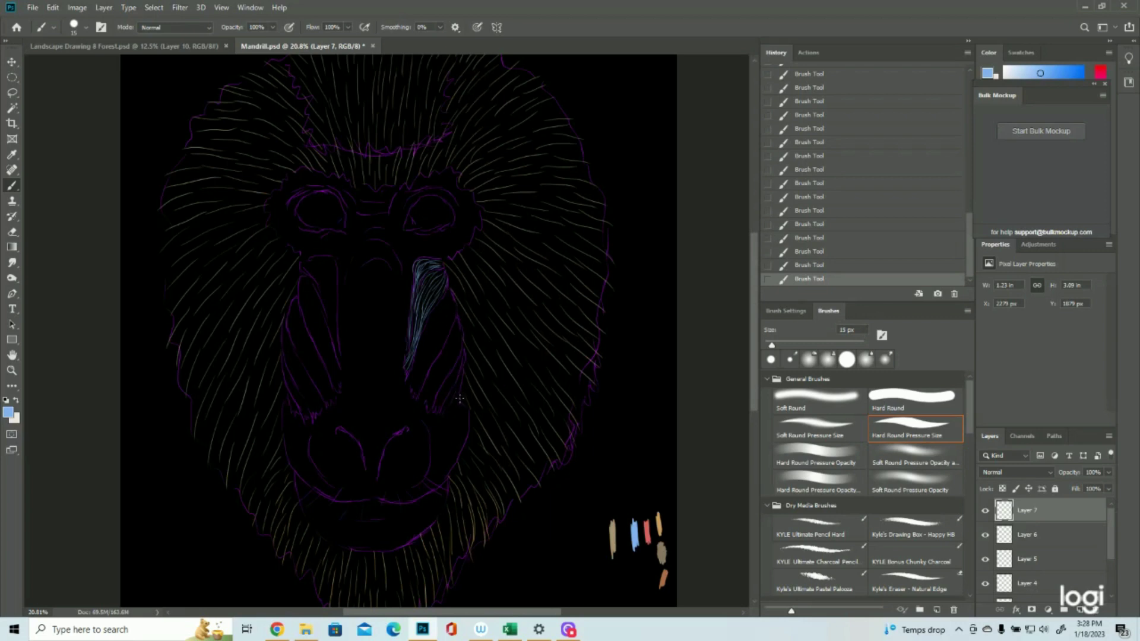
{"action": "left_click_drag", "start_coordinate": [461, 395], "coordinate": [456, 398]}
{"action": "left_click_drag", "start_coordinate": [447, 293], "coordinate": [419, 388]}
{"action": "left_click_drag", "start_coordinate": [451, 344], "coordinate": [460, 407]}
Step: Fill the left cheek ridge with matching light blue strokes along its grooves
{"action": "left_click_drag", "start_coordinate": [301, 301], "coordinate": [339, 389]}
{"action": "left_click_drag", "start_coordinate": [293, 315], "coordinate": [333, 410]}
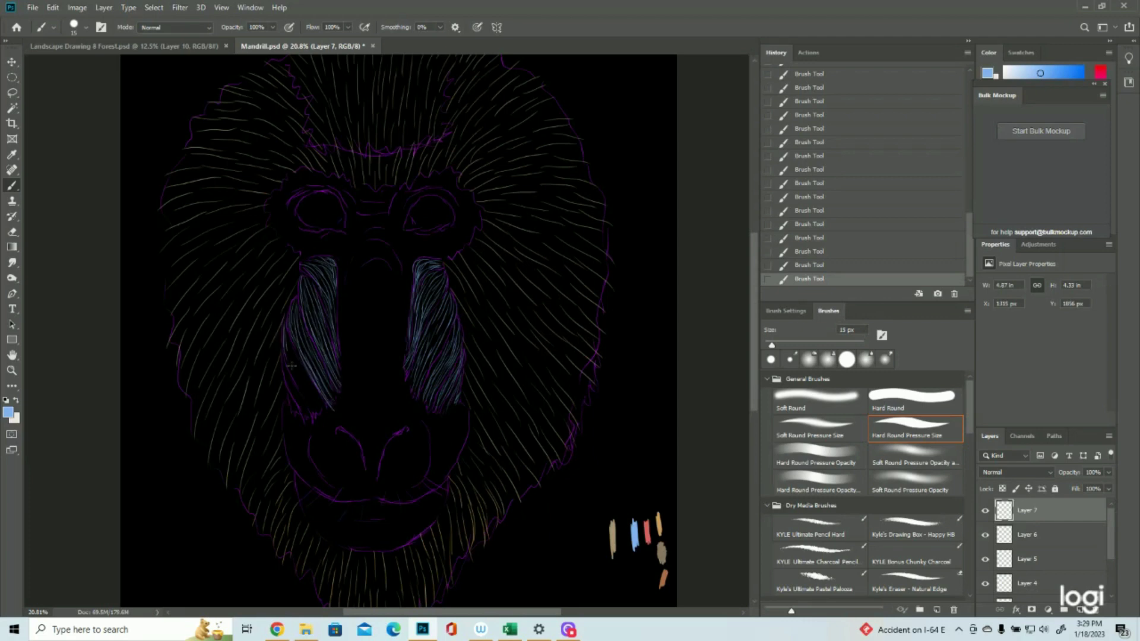
{"action": "left_click_drag", "start_coordinate": [284, 336], "coordinate": [315, 415]}
Step: Set the brush colour to the red sampled from the canvas swatches and add a new layer above the blue strokes
{"action": "left_click", "coordinate": [8, 412]}
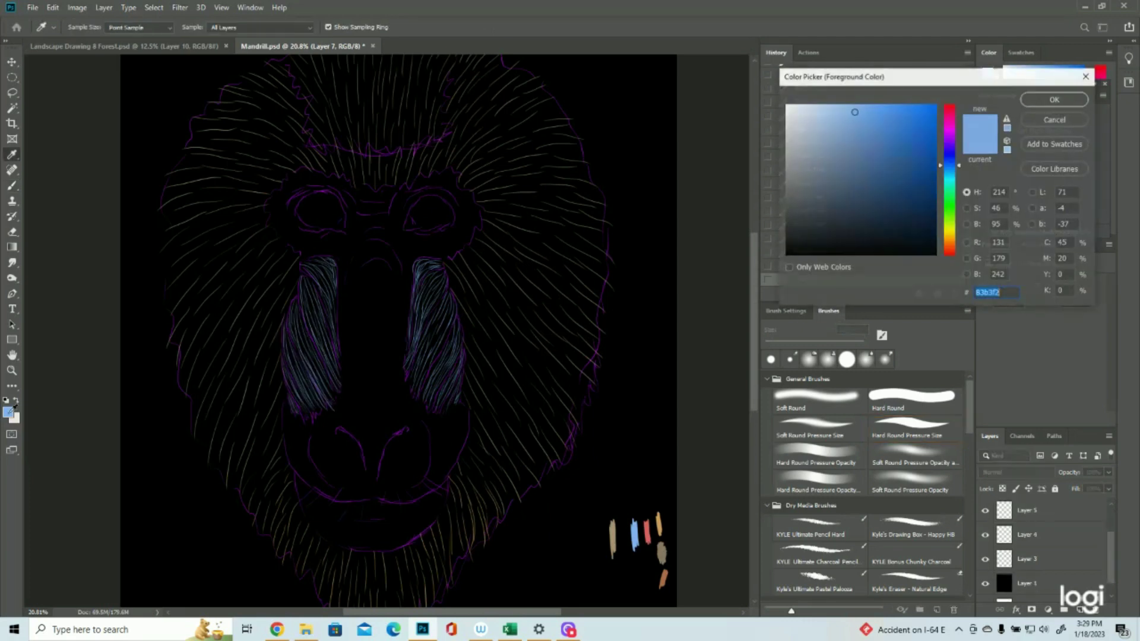
{"action": "left_click", "coordinate": [650, 523]}
{"action": "left_click", "coordinate": [1055, 99]}
{"action": "scroll", "coordinate": [1009, 582], "scroll_direction": "up", "scroll_amount": 2}
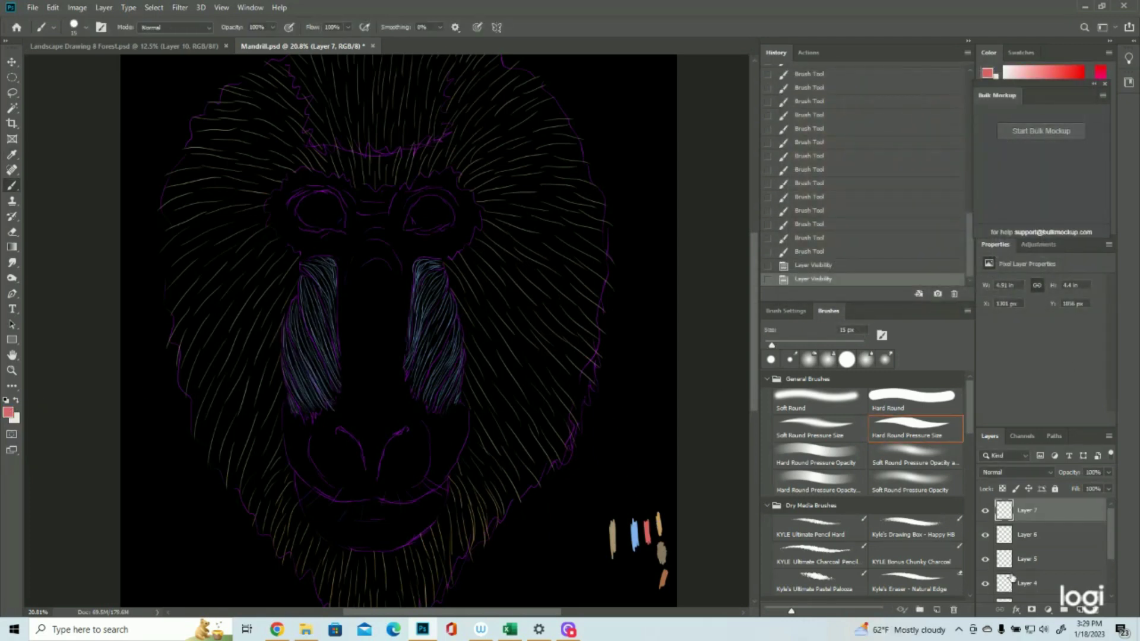
{"action": "left_click", "coordinate": [985, 510]}
{"action": "left_click", "coordinate": [985, 510]}
{"action": "left_click", "coordinate": [1080, 610]}
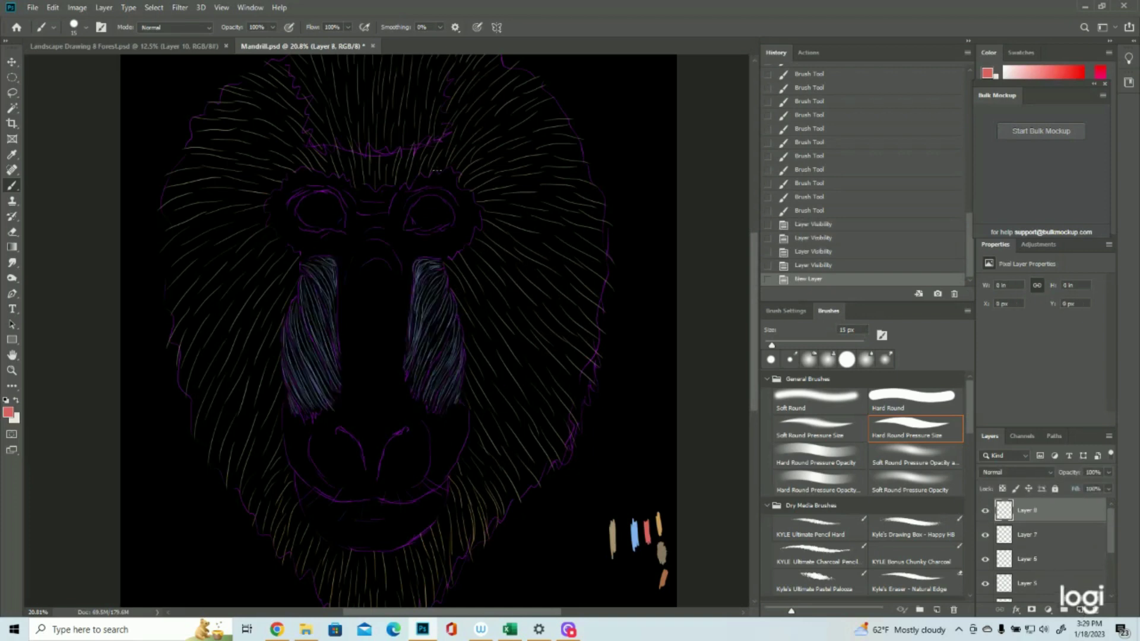
Step: Outline the right eye with red strokes and fill the area beneath it and at its outer corner
{"action": "left_click_drag", "start_coordinate": [401, 227], "coordinate": [414, 202]}
{"action": "mouse_move", "coordinate": [411, 219]}
{"action": "left_mouse_down"}
{"action": "mouse_move", "coordinate": [420, 196]}
{"action": "mouse_move", "coordinate": [443, 198]}
{"action": "left_mouse_up"}
{"action": "mouse_move", "coordinate": [430, 205]}
{"action": "left_mouse_down"}
{"action": "mouse_move", "coordinate": [456, 214]}
{"action": "mouse_move", "coordinate": [425, 189]}
{"action": "mouse_move", "coordinate": [458, 211]}
{"action": "mouse_move", "coordinate": [441, 209]}
{"action": "mouse_move", "coordinate": [426, 232]}
{"action": "mouse_move", "coordinate": [405, 211]}
{"action": "mouse_move", "coordinate": [401, 228]}
{"action": "mouse_move", "coordinate": [427, 231]}
{"action": "left_mouse_up"}
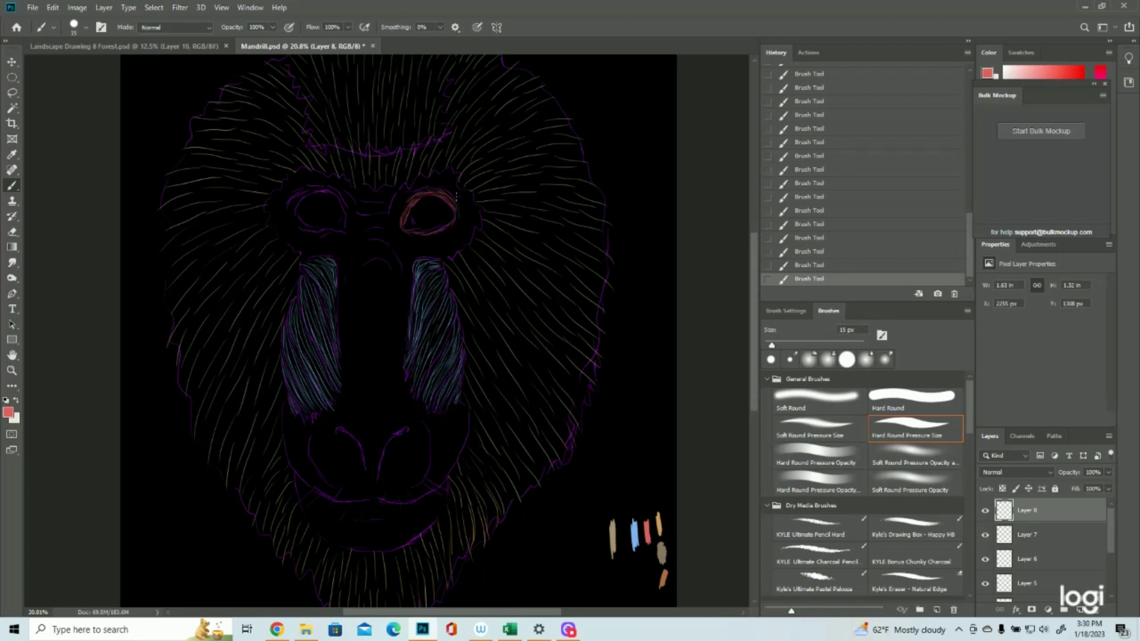
{"action": "mouse_move", "coordinate": [456, 202]}
{"action": "left_mouse_down"}
{"action": "mouse_move", "coordinate": [484, 227]}
{"action": "mouse_move", "coordinate": [464, 209]}
{"action": "left_mouse_up"}
{"action": "mouse_move", "coordinate": [382, 224]}
{"action": "left_mouse_down"}
{"action": "mouse_move", "coordinate": [415, 244]}
{"action": "mouse_move", "coordinate": [396, 226]}
{"action": "mouse_move", "coordinate": [424, 243]}
{"action": "mouse_move", "coordinate": [391, 236]}
{"action": "mouse_move", "coordinate": [465, 234]}
{"action": "mouse_move", "coordinate": [456, 223]}
{"action": "mouse_move", "coordinate": [412, 239]}
{"action": "mouse_move", "coordinate": [441, 247]}
{"action": "mouse_move", "coordinate": [419, 242]}
{"action": "mouse_move", "coordinate": [456, 235]}
{"action": "mouse_move", "coordinate": [427, 251]}
{"action": "left_mouse_up"}
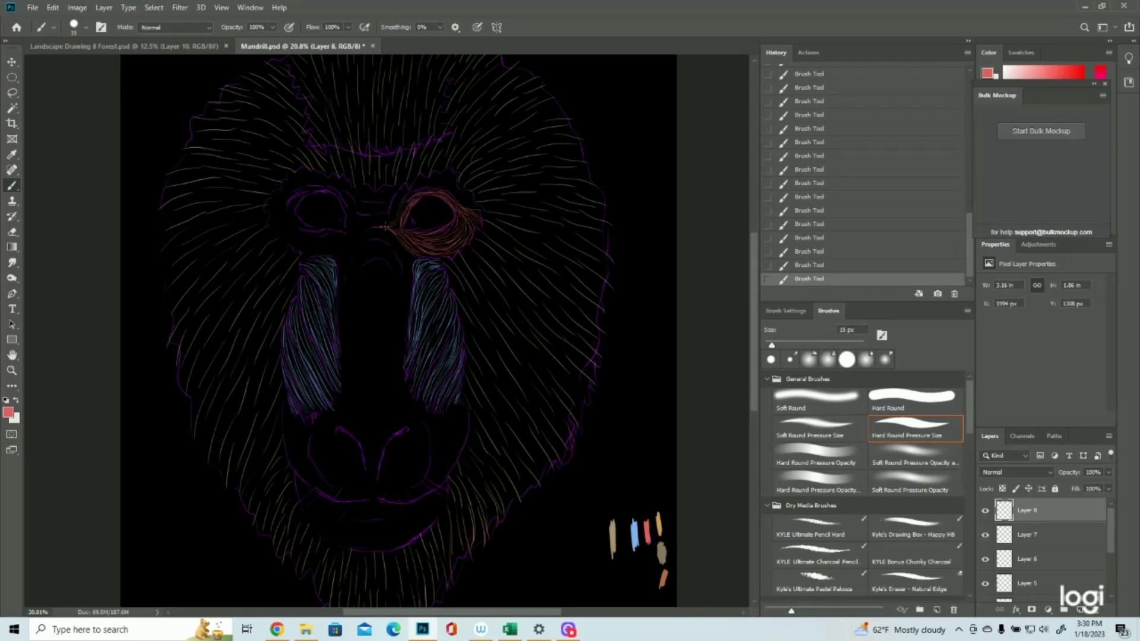
Step: Fill the brow above the right eye with red strokes and check the result with the sketch layer hidden
{"action": "mouse_move", "coordinate": [378, 219]}
{"action": "left_mouse_down"}
{"action": "mouse_move", "coordinate": [388, 224]}
{"action": "mouse_move", "coordinate": [427, 185]}
{"action": "left_mouse_up"}
{"action": "mouse_move", "coordinate": [438, 180]}
{"action": "left_mouse_down"}
{"action": "mouse_move", "coordinate": [456, 176]}
{"action": "mouse_move", "coordinate": [436, 179]}
{"action": "left_mouse_up"}
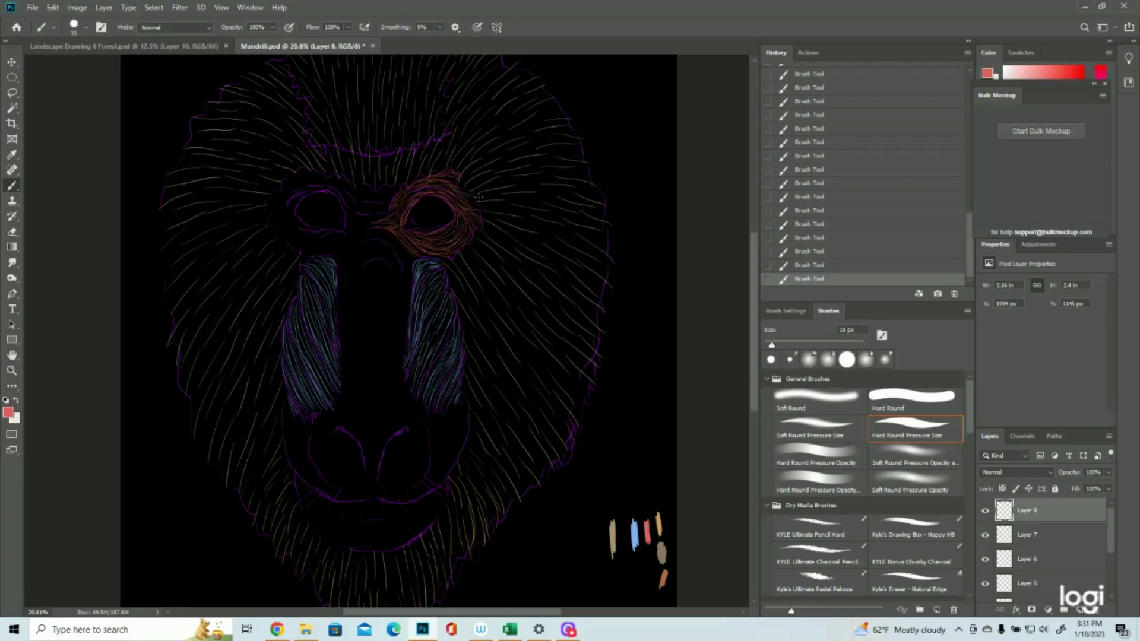
{"action": "left_click_drag", "start_coordinate": [441, 175], "coordinate": [464, 182]}
{"action": "scroll", "coordinate": [1036, 570], "scroll_direction": "down", "scroll_amount": 2}
{"action": "left_click", "coordinate": [985, 583]}
{"action": "left_click", "coordinate": [985, 584]}
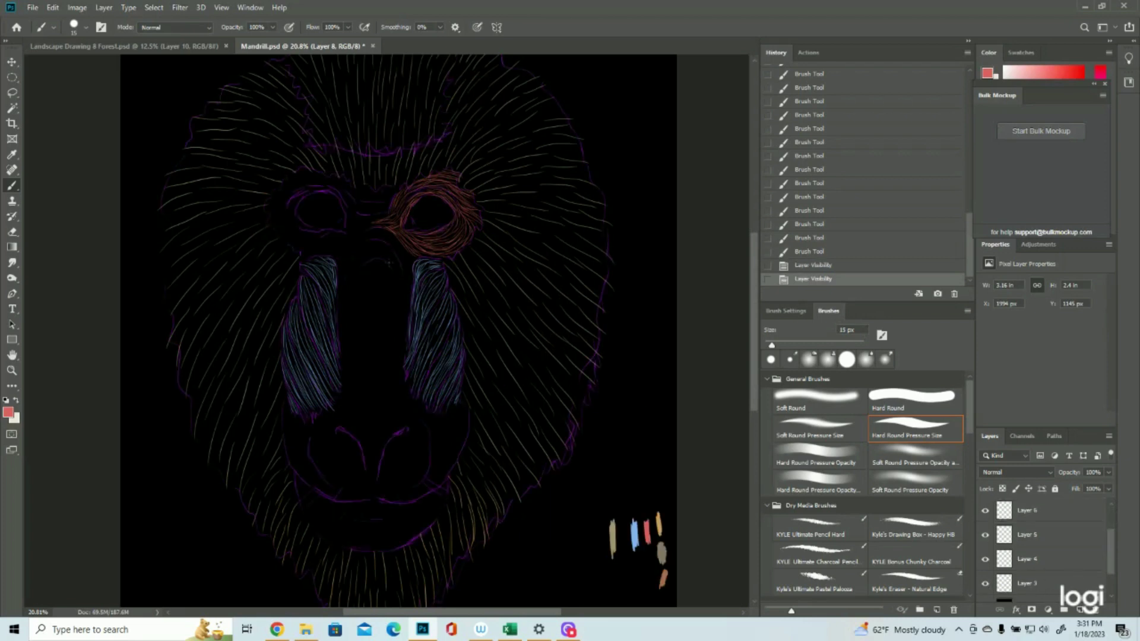
Step: Paint red strokes between the eyes and all around the left eye, including the brow above it
{"action": "left_click_drag", "start_coordinate": [431, 255], "coordinate": [444, 255]}
{"action": "left_click_drag", "start_coordinate": [350, 201], "coordinate": [387, 215]}
{"action": "left_click_drag", "start_coordinate": [347, 205], "coordinate": [380, 224]}
{"action": "left_click_drag", "start_coordinate": [326, 188], "coordinate": [301, 195]}
{"action": "left_click_drag", "start_coordinate": [297, 204], "coordinate": [284, 224]}
{"action": "left_click_drag", "start_coordinate": [375, 222], "coordinate": [342, 235]}
{"action": "mouse_move", "coordinate": [296, 214]}
{"action": "left_mouse_down"}
{"action": "mouse_move", "coordinate": [269, 226]}
{"action": "mouse_move", "coordinate": [320, 247]}
{"action": "left_mouse_up"}
{"action": "mouse_move", "coordinate": [344, 191]}
{"action": "left_mouse_down"}
{"action": "mouse_move", "coordinate": [368, 212]}
{"action": "mouse_move", "coordinate": [393, 193]}
{"action": "left_mouse_up"}
{"action": "mouse_move", "coordinate": [351, 190]}
{"action": "left_mouse_down"}
{"action": "mouse_move", "coordinate": [300, 175]}
{"action": "mouse_move", "coordinate": [265, 210]}
{"action": "left_mouse_up"}
Step: Fill the nose bridge between the blue cheek ridges with curved red strokes
{"action": "mouse_move", "coordinate": [374, 232]}
{"action": "left_mouse_down"}
{"action": "mouse_move", "coordinate": [339, 255]}
{"action": "mouse_move", "coordinate": [341, 296]}
{"action": "left_mouse_up"}
{"action": "left_click_drag", "start_coordinate": [399, 351], "coordinate": [407, 389]}
{"action": "left_click_drag", "start_coordinate": [343, 339], "coordinate": [340, 395]}
{"action": "left_click_drag", "start_coordinate": [345, 298], "coordinate": [401, 309]}
{"action": "mouse_move", "coordinate": [344, 332]}
{"action": "left_mouse_down"}
{"action": "mouse_move", "coordinate": [380, 309]}
{"action": "mouse_move", "coordinate": [406, 362]}
{"action": "left_mouse_up"}
{"action": "left_click_drag", "start_coordinate": [343, 386], "coordinate": [397, 356]}
{"action": "left_click_drag", "start_coordinate": [352, 338], "coordinate": [392, 333]}
{"action": "left_click_drag", "start_coordinate": [341, 400], "coordinate": [392, 380]}
Step: Paint red strokes over the top of the nose and around the outer edges of both nostrils
{"action": "left_click_drag", "start_coordinate": [379, 394], "coordinate": [425, 428]}
{"action": "left_click_drag", "start_coordinate": [336, 405], "coordinate": [310, 438]}
{"action": "left_click_drag", "start_coordinate": [311, 437], "coordinate": [324, 472]}
{"action": "left_click_drag", "start_coordinate": [423, 423], "coordinate": [427, 469]}
{"action": "left_click_drag", "start_coordinate": [333, 411], "coordinate": [404, 403]}
{"action": "mouse_move", "coordinate": [329, 428]}
{"action": "left_mouse_down"}
{"action": "mouse_move", "coordinate": [369, 442]}
{"action": "mouse_move", "coordinate": [407, 420]}
{"action": "left_mouse_up"}
Step: Paint red strokes along the underside of the nostrils and across the upper lip from side to side
{"action": "mouse_move", "coordinate": [330, 480]}
{"action": "left_mouse_down"}
{"action": "mouse_move", "coordinate": [358, 496]}
{"action": "mouse_move", "coordinate": [432, 482]}
{"action": "left_mouse_up"}
{"action": "left_click_drag", "start_coordinate": [306, 460], "coordinate": [330, 490]}
{"action": "left_click_drag", "start_coordinate": [453, 469], "coordinate": [427, 485]}
{"action": "left_click_drag", "start_coordinate": [425, 429], "coordinate": [441, 450]}
{"action": "left_click_drag", "start_coordinate": [348, 507], "coordinate": [400, 520]}
{"action": "mouse_move", "coordinate": [306, 488]}
{"action": "left_mouse_down"}
{"action": "mouse_move", "coordinate": [368, 517]}
{"action": "mouse_move", "coordinate": [355, 516]}
{"action": "left_mouse_up"}
{"action": "left_click_drag", "start_coordinate": [442, 487], "coordinate": [411, 504]}
Step: Add a new layer and set the brush colour to the greyish brown 89765f sampled from the canvas swatches
{"action": "left_click", "coordinate": [1080, 610]}
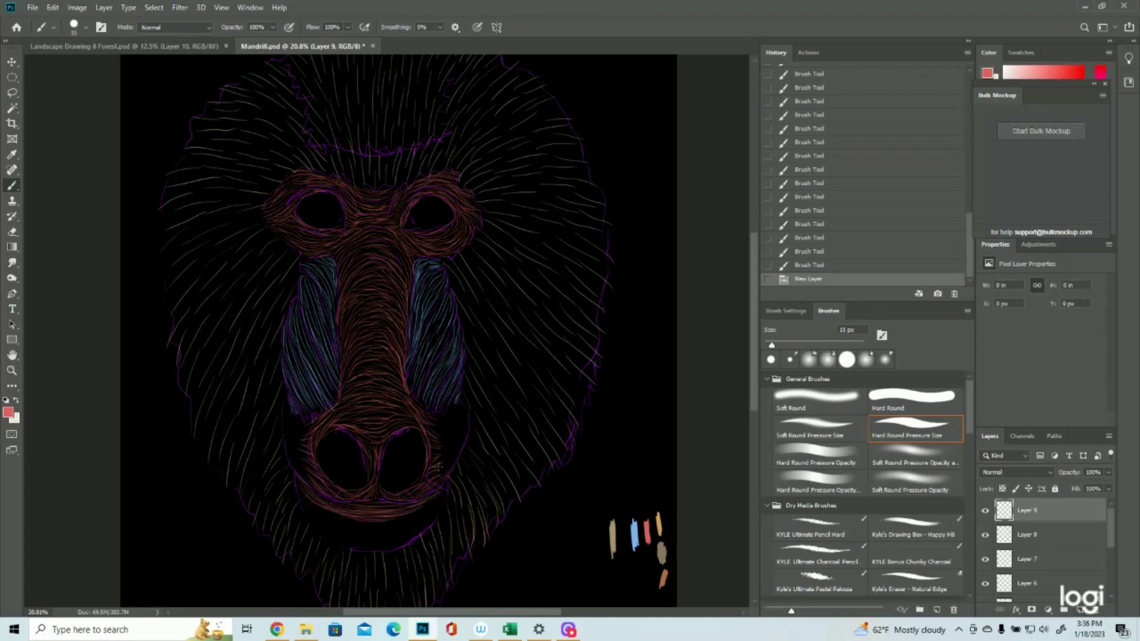
{"action": "left_click", "coordinate": [8, 412]}
{"action": "left_click", "coordinate": [660, 552]}
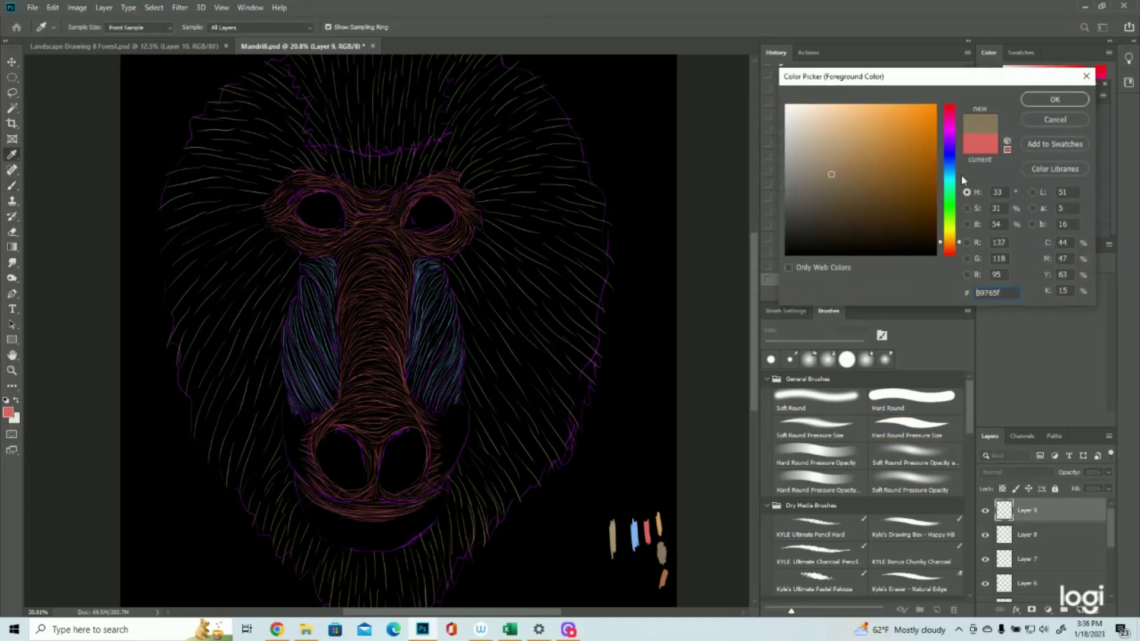
{"action": "left_click", "coordinate": [1054, 100]}
Step: Paint greyish-brown strokes over both sides of the muzzle beside the nose, below the blue cheek ridges
{"action": "left_click_drag", "start_coordinate": [438, 417], "coordinate": [446, 410]}
{"action": "left_click_drag", "start_coordinate": [435, 421], "coordinate": [455, 406]}
{"action": "mouse_move", "coordinate": [456, 423]}
{"action": "left_mouse_down"}
{"action": "mouse_move", "coordinate": [457, 403]}
{"action": "mouse_move", "coordinate": [466, 410]}
{"action": "left_mouse_up"}
{"action": "mouse_move", "coordinate": [460, 454]}
{"action": "left_mouse_down"}
{"action": "mouse_move", "coordinate": [464, 436]}
{"action": "mouse_move", "coordinate": [460, 449]}
{"action": "left_mouse_up"}
{"action": "left_click_drag", "start_coordinate": [446, 475], "coordinate": [451, 466]}
{"action": "left_click_drag", "start_coordinate": [431, 476], "coordinate": [458, 418]}
{"action": "left_click_drag", "start_coordinate": [446, 457], "coordinate": [454, 425]}
{"action": "mouse_move", "coordinate": [442, 440]}
{"action": "left_mouse_down"}
{"action": "mouse_move", "coordinate": [448, 418]}
{"action": "mouse_move", "coordinate": [450, 428]}
{"action": "left_mouse_up"}
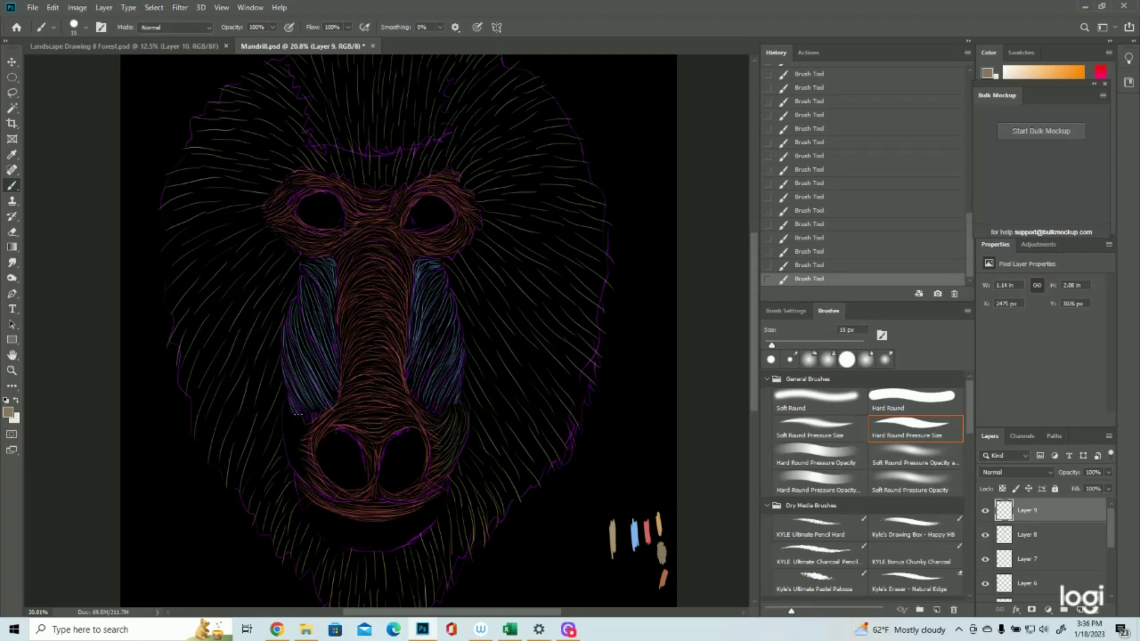
{"action": "left_click_drag", "start_coordinate": [287, 427], "coordinate": [285, 405]}
{"action": "left_click_drag", "start_coordinate": [307, 478], "coordinate": [295, 460]}
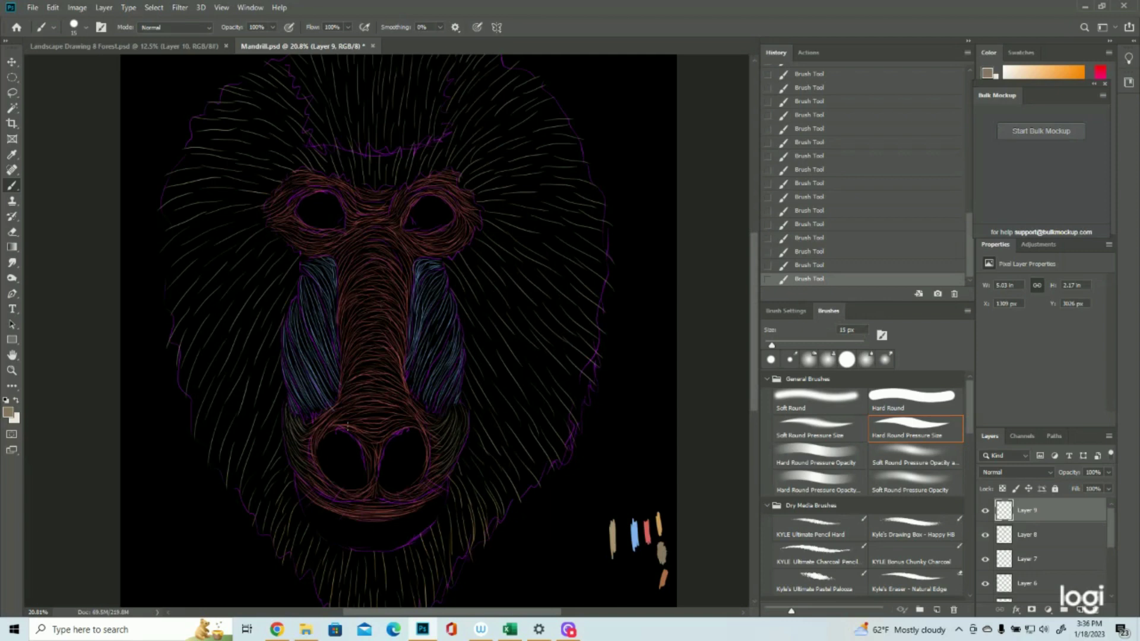
Step: Check the painting with the sketch layer hidden, then add a new layer and set the brush colour to off-white ede5dc
{"action": "scroll", "coordinate": [1009, 552], "scroll_direction": "down", "scroll_amount": 3}
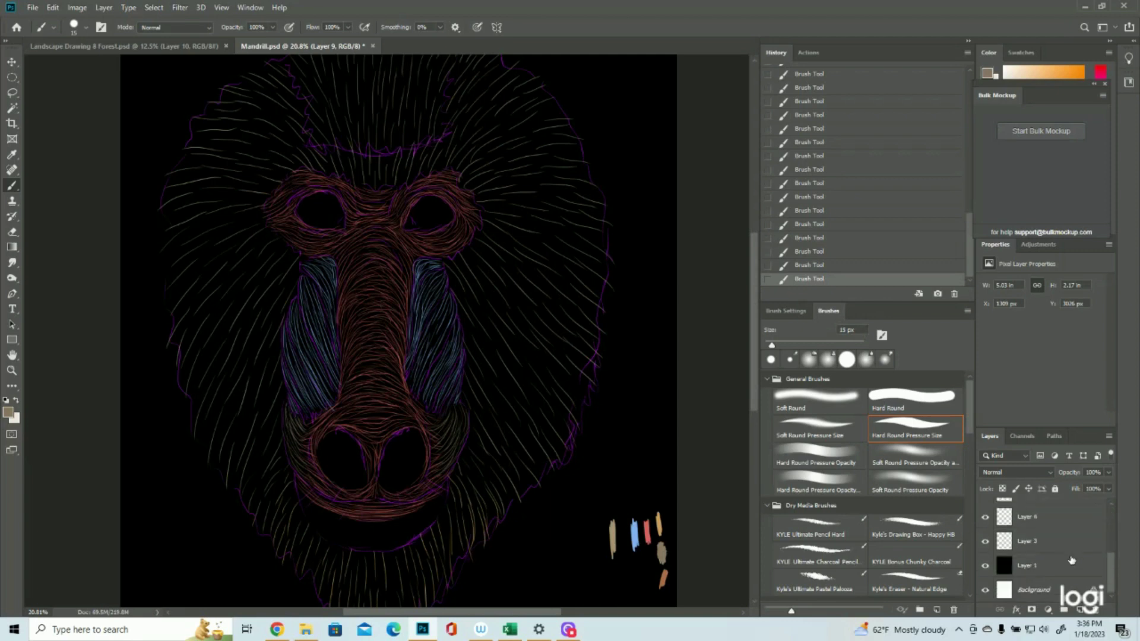
{"action": "left_click", "coordinate": [984, 541]}
{"action": "left_click", "coordinate": [985, 545]}
{"action": "scroll", "coordinate": [991, 514], "scroll_direction": "up", "scroll_amount": 3}
{"action": "left_click", "coordinate": [1080, 609]}
{"action": "left_click", "coordinate": [10, 413]}
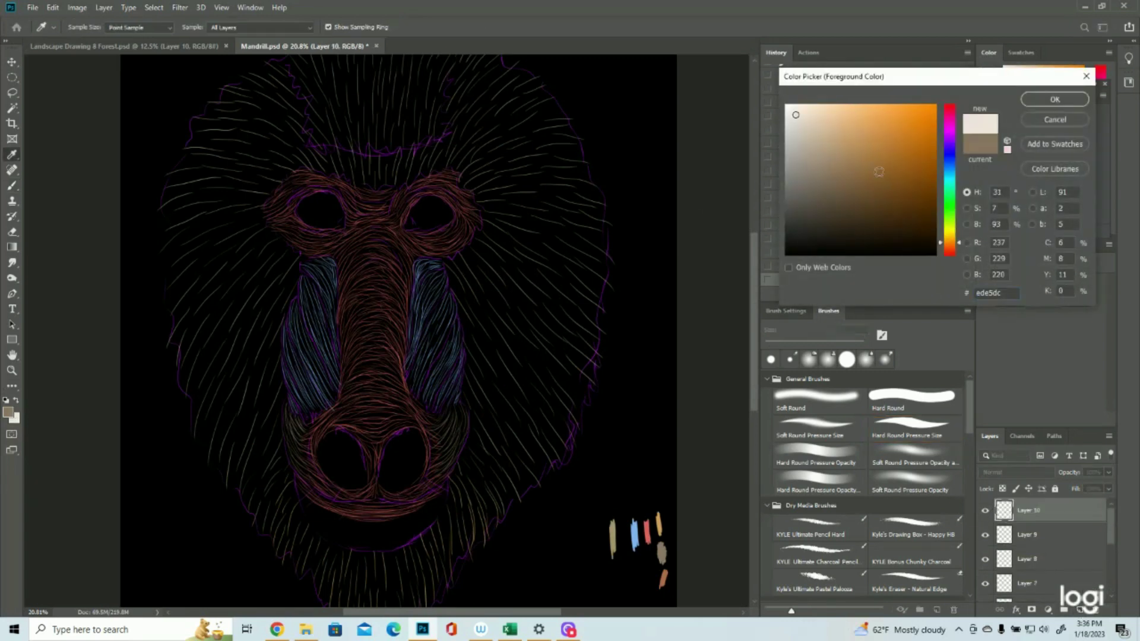
{"action": "key", "text": "Return"}
{"action": "key", "text": "b"}
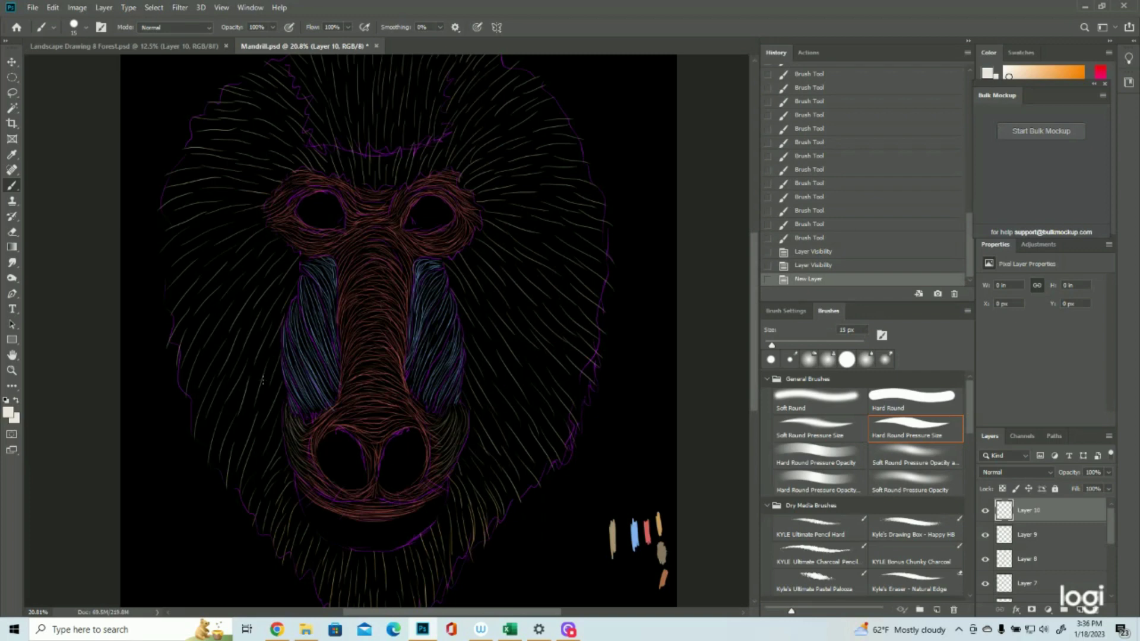
Step: Paint off-white curved strokes across the chin and lower lip beneath the red mouth line, from side to side
{"action": "mouse_move", "coordinate": [298, 494]}
{"action": "left_mouse_down"}
{"action": "mouse_move", "coordinate": [350, 520]}
{"action": "mouse_move", "coordinate": [321, 519]}
{"action": "left_mouse_up"}
{"action": "mouse_move", "coordinate": [306, 511]}
{"action": "left_mouse_down"}
{"action": "mouse_move", "coordinate": [317, 529]}
{"action": "mouse_move", "coordinate": [380, 549]}
{"action": "left_mouse_up"}
{"action": "mouse_move", "coordinate": [345, 541]}
{"action": "left_mouse_down"}
{"action": "mouse_move", "coordinate": [404, 551]}
{"action": "mouse_move", "coordinate": [380, 543]}
{"action": "left_mouse_up"}
{"action": "mouse_move", "coordinate": [357, 531]}
{"action": "left_mouse_down"}
{"action": "mouse_move", "coordinate": [373, 528]}
{"action": "mouse_move", "coordinate": [311, 535]}
{"action": "mouse_move", "coordinate": [380, 534]}
{"action": "left_mouse_up"}
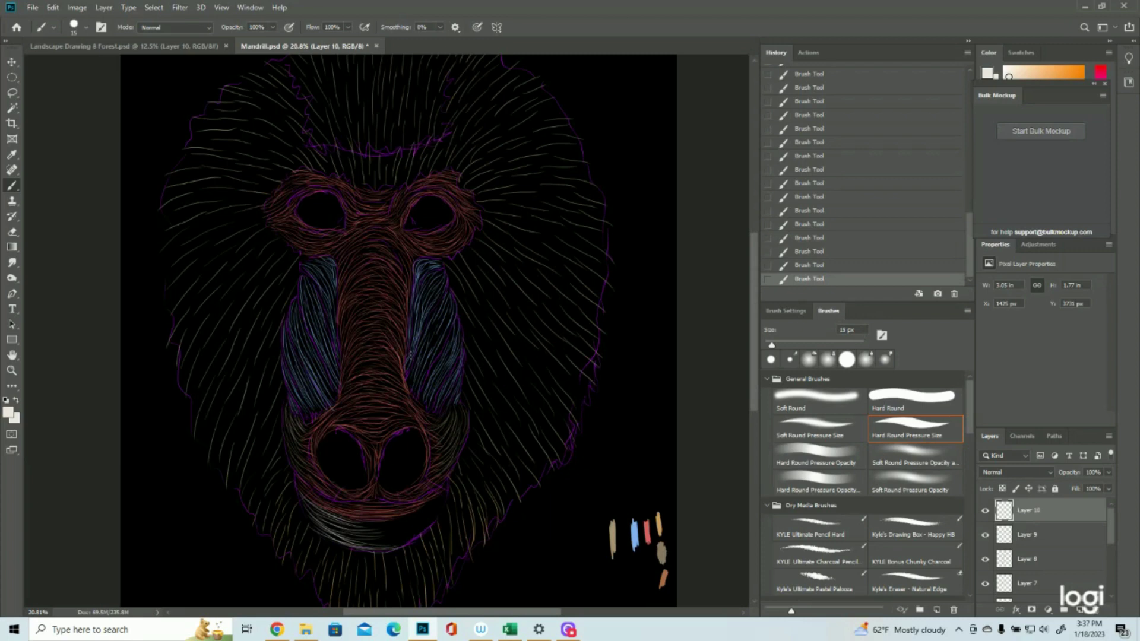
{"action": "left_click_drag", "start_coordinate": [447, 483], "coordinate": [444, 485]}
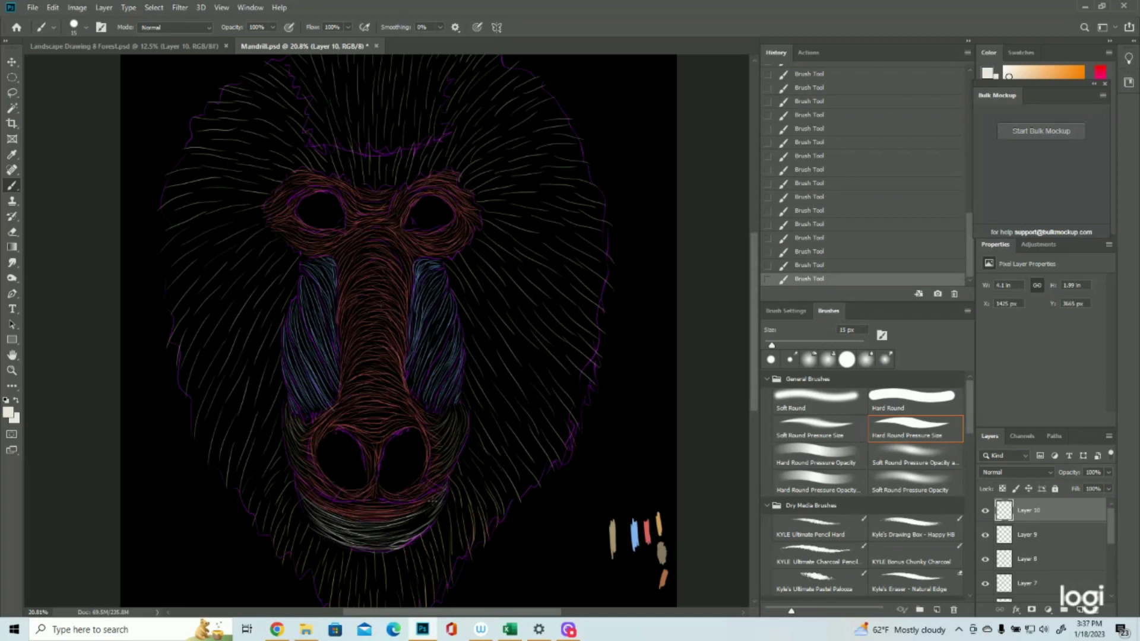
{"action": "mouse_move", "coordinate": [368, 529]}
{"action": "left_mouse_down"}
{"action": "mouse_move", "coordinate": [425, 523]}
{"action": "mouse_move", "coordinate": [340, 540]}
{"action": "left_mouse_up"}
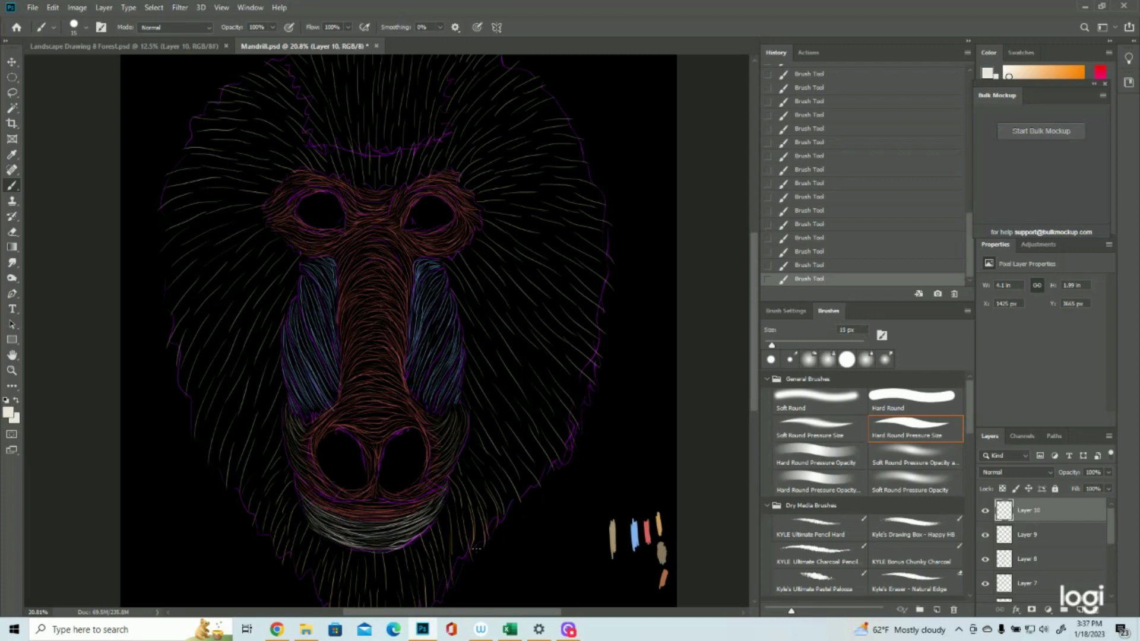
Step: Identify the forehead hair layer by toggling its visibility, select Layer 4, and set the brush colour to 89765f sampled from the greyish-brown swatch
{"action": "left_click", "coordinate": [12, 371]}
{"action": "left_click_drag", "start_coordinate": [547, 357], "coordinate": [516, 354]}
{"action": "left_click", "coordinate": [374, 221]}
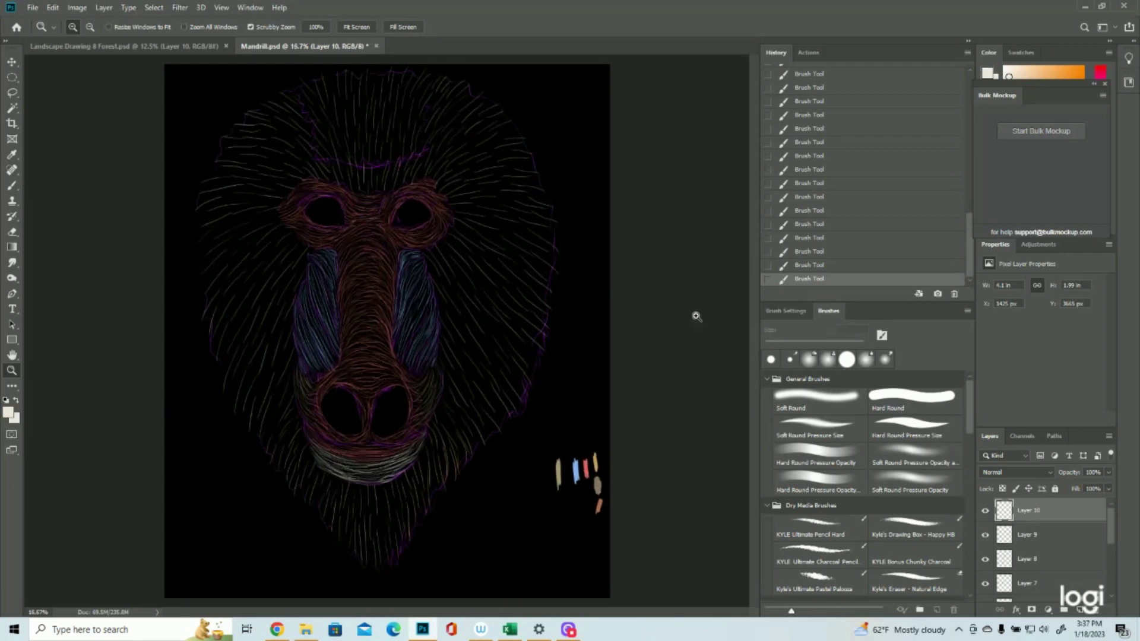
{"action": "scroll", "coordinate": [1043, 555], "scroll_direction": "down", "scroll_amount": 1}
{"action": "scroll", "coordinate": [1044, 555], "scroll_direction": "down", "scroll_amount": 1}
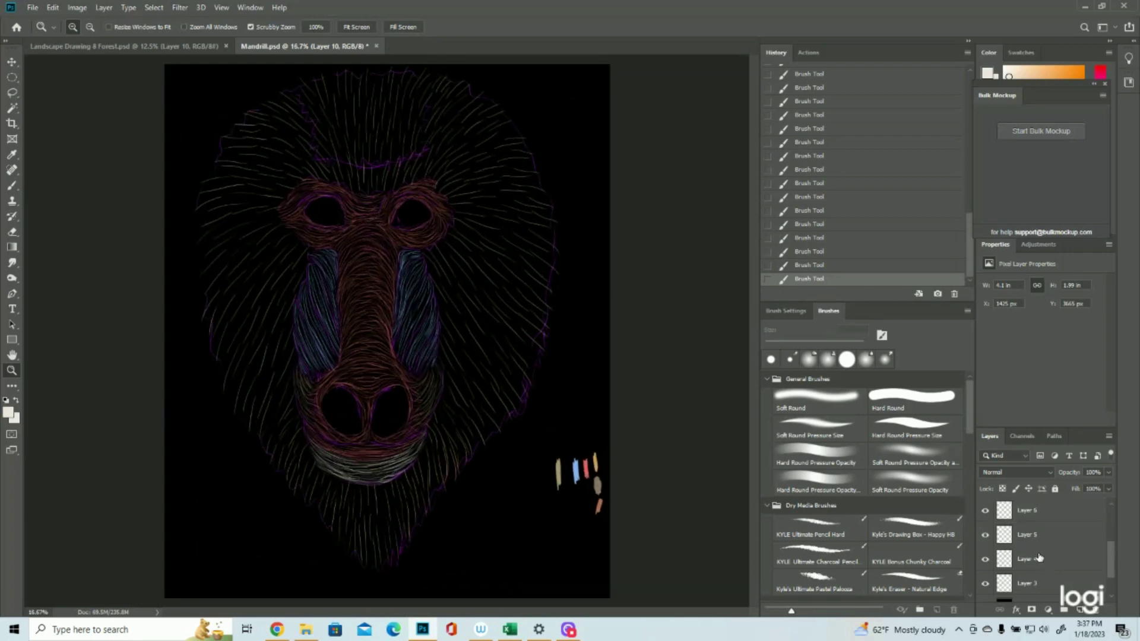
{"action": "left_click", "coordinate": [987, 560]}
{"action": "left_click", "coordinate": [987, 560]}
{"action": "left_click", "coordinate": [1027, 559]}
{"action": "left_click_drag", "start_coordinate": [632, 502], "coordinate": [683, 518]}
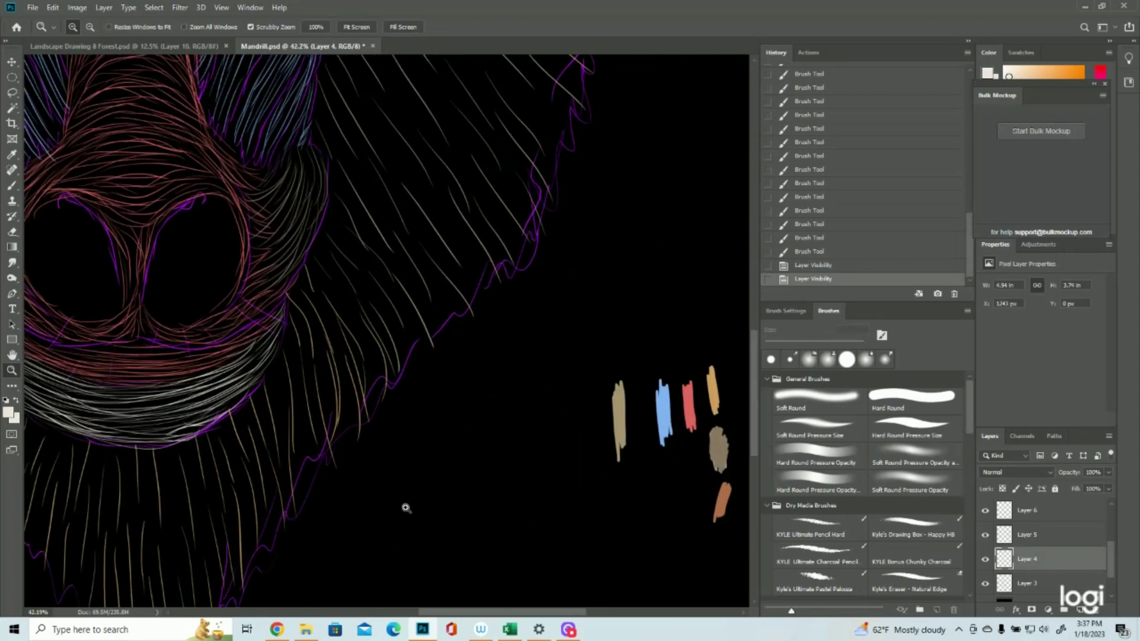
{"action": "left_click", "coordinate": [8, 413]}
{"action": "left_click", "coordinate": [722, 449]}
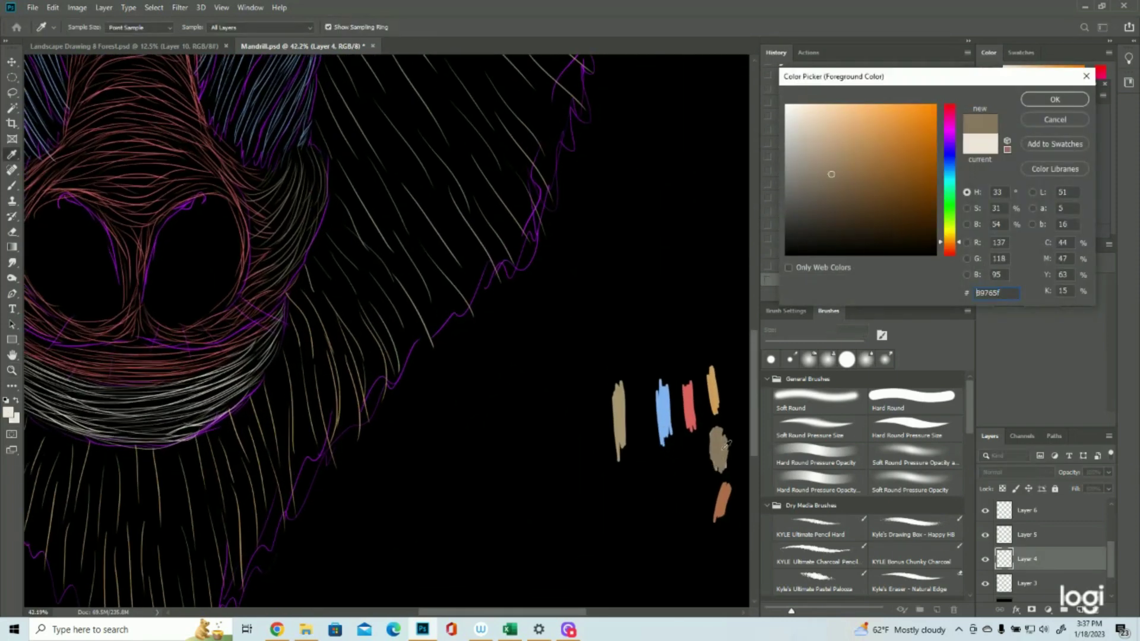
{"action": "left_click", "coordinate": [1056, 99]}
Step: Nudge the purple sketch on Layer 3 straight down until its Y position is about 242 px
{"action": "left_click_drag", "start_coordinate": [559, 435], "coordinate": [496, 445]}
{"action": "left_click_drag", "start_coordinate": [403, 108], "coordinate": [359, 190]}
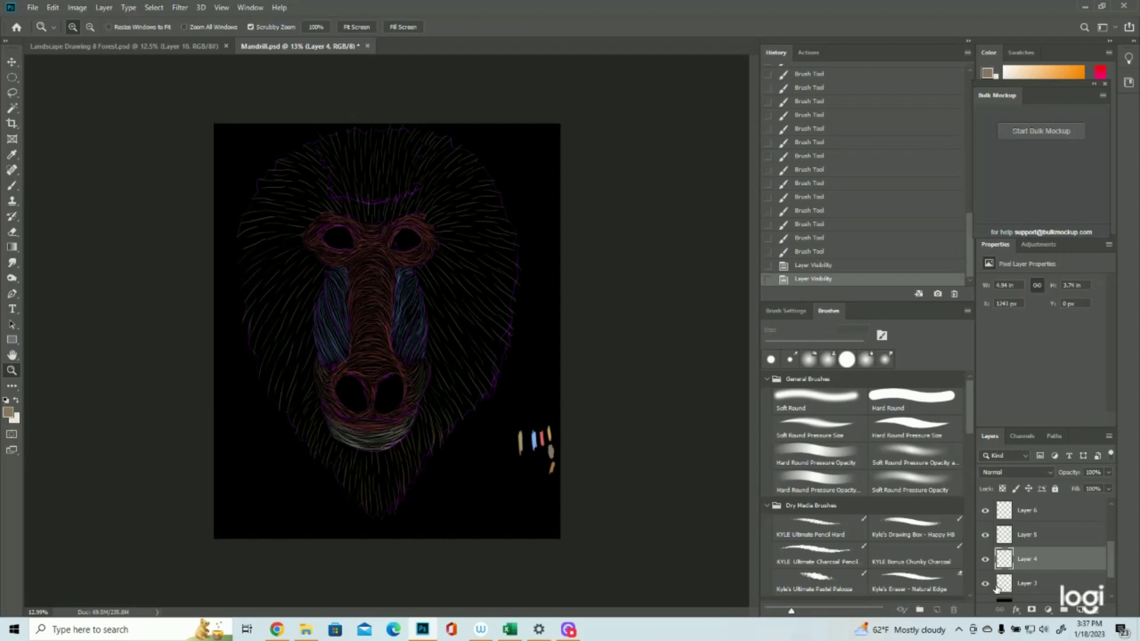
{"action": "left_click", "coordinate": [1048, 585]}
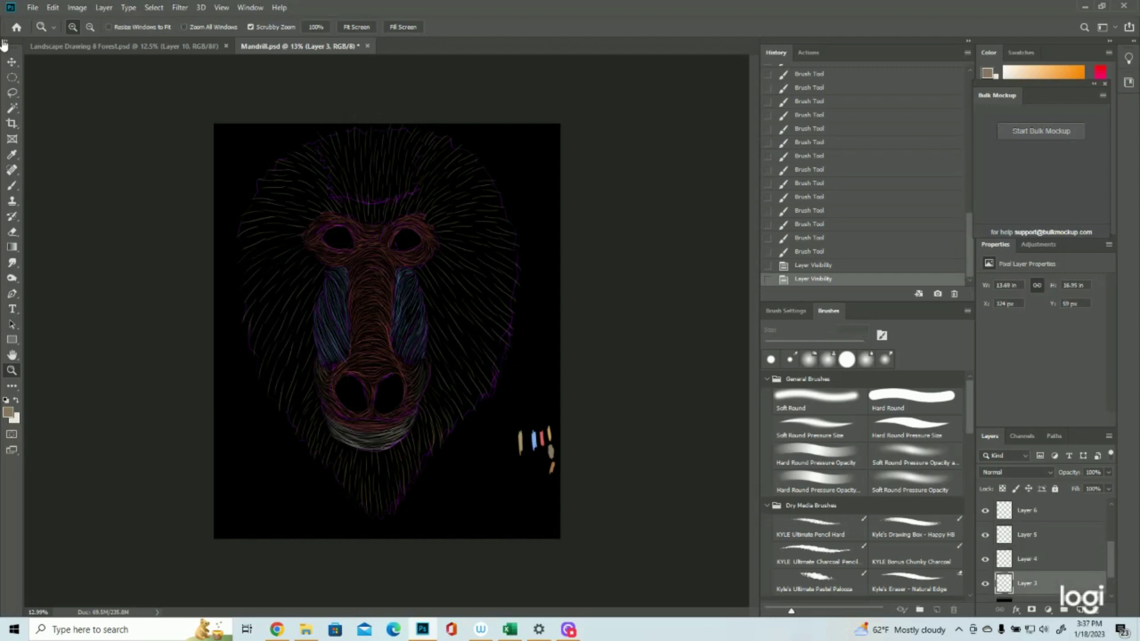
{"action": "left_click", "coordinate": [12, 63]}
{"action": "key", "text": "Down"}
{"action": "key", "text": "Down"}
{"action": "key", "text": "Down"}
{"action": "key", "text": "Down"}
{"action": "key", "text": "Down"}
{"action": "key", "text": "Down"}
{"action": "key", "text": "Down"}
{"action": "key", "text": "Down"}
{"action": "key", "text": "Down"}
{"action": "key", "text": "Down"}
{"action": "key", "text": "Down"}
{"action": "key", "text": "Down"}
{"action": "key", "text": "Down"}
{"action": "key", "text": "Down"}
{"action": "key", "text": "Down"}
{"action": "key", "text": "Down"}
{"action": "key", "text": "Down"}
{"action": "key", "text": "Down"}
{"action": "key", "text": "Down"}
{"action": "key", "text": "Down"}
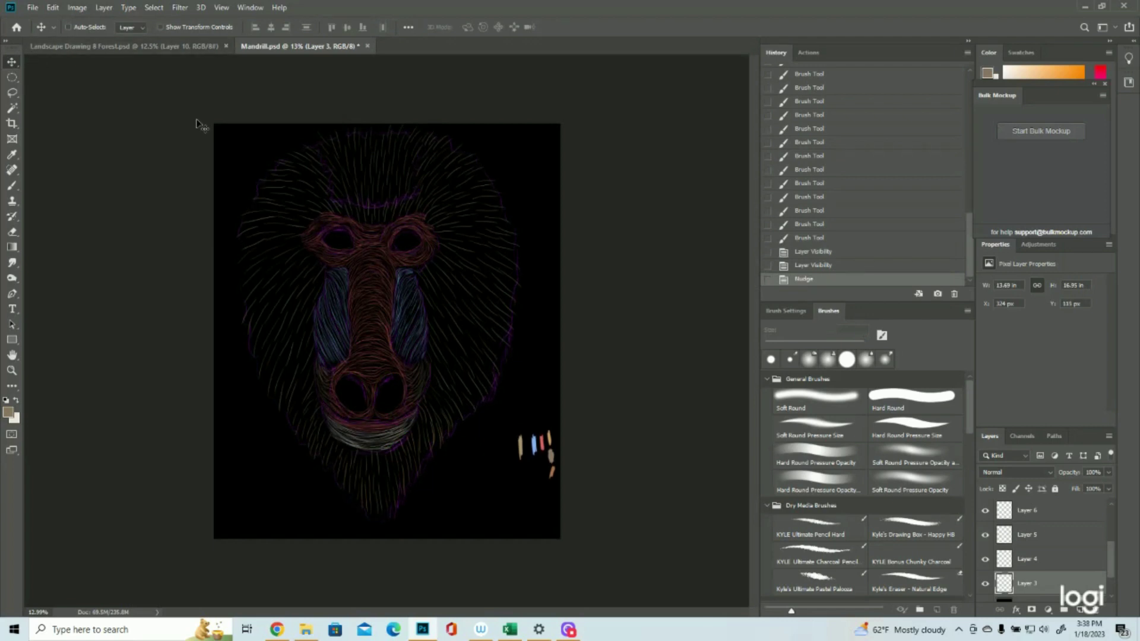
{"action": "key", "text": "Down"}
{"action": "key", "text": "Down"}
{"action": "key", "text": "Down"}
{"action": "key", "text": "Down"}
{"action": "key", "text": "Down"}
{"action": "key", "text": "Down"}
{"action": "key", "text": "Down"}
{"action": "key", "text": "Down"}
{"action": "key", "text": "Down"}
{"action": "key", "text": "Down"}
{"action": "key", "text": "Down"}
{"action": "key", "text": "Down"}
{"action": "key", "text": "Down"}
{"action": "key", "text": "Down"}
{"action": "key", "text": "Down"}
{"action": "key", "text": "Down"}
{"action": "key", "text": "Down"}
{"action": "key", "text": "Down"}
{"action": "key", "text": "Down"}
{"action": "key", "text": "Down"}
{"action": "key", "text": "Down"}
{"action": "key", "text": "Down"}
{"action": "key", "text": "Down"}
{"action": "key", "text": "Down"}
{"action": "key", "text": "Down"}
{"action": "key", "text": "Down"}
{"action": "key", "text": "Down"}
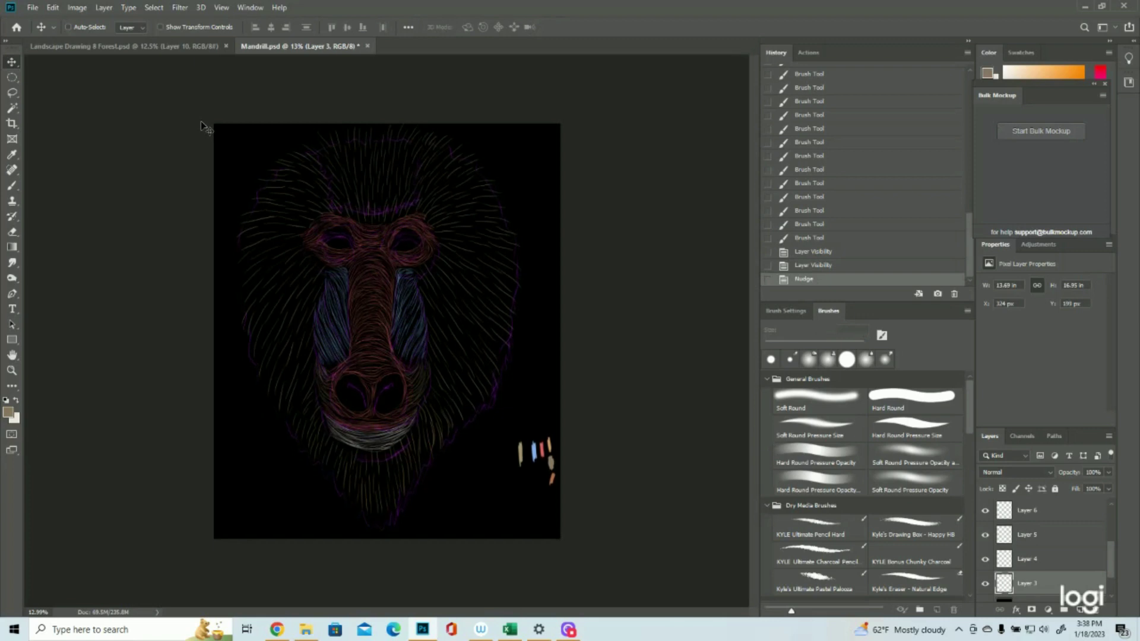
{"action": "key", "text": "Down"}
{"action": "key", "text": "Down"}
{"action": "key", "text": "Down"}
{"action": "key", "text": "Down"}
{"action": "key", "text": "Down"}
{"action": "key", "text": "Down"}
{"action": "key", "text": "Down"}
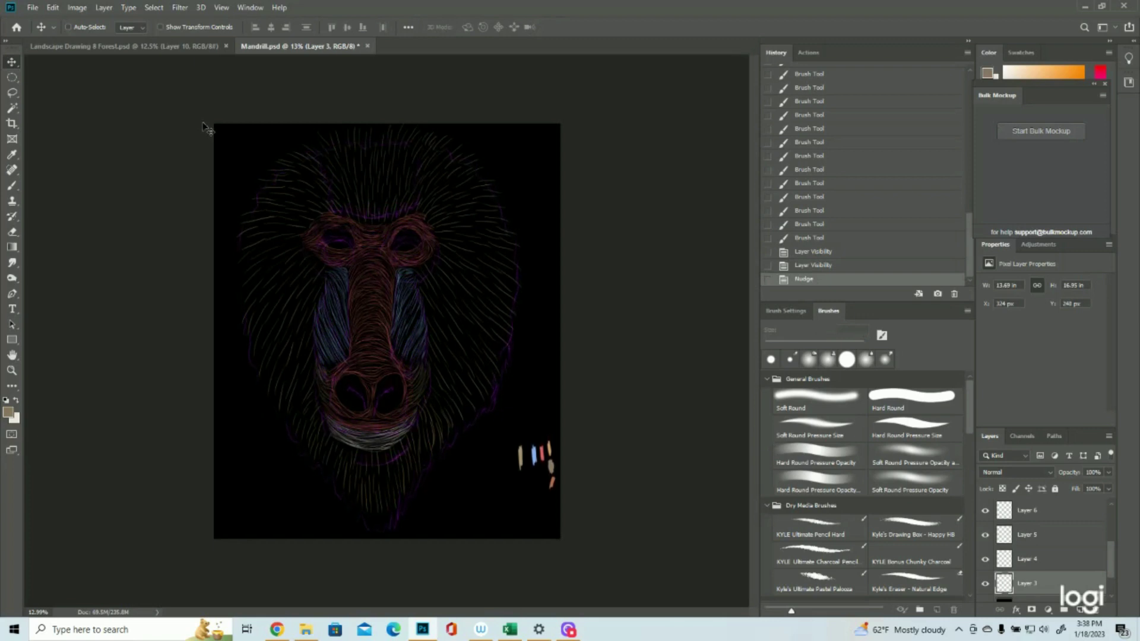
Step: Nudge the forehead hair strokes on Layer 4 down to a Y position of about 203 px to match the sketch
{"action": "left_click", "coordinate": [1033, 564]}
{"action": "key", "text": "Down"}
{"action": "key", "text": "Down"}
{"action": "key", "text": "Down"}
{"action": "key", "text": "Down"}
{"action": "key", "text": "Down"}
{"action": "key", "text": "Down"}
{"action": "key", "text": "Down"}
{"action": "key", "text": "Down"}
{"action": "key", "text": "Down"}
{"action": "key", "text": "Down"}
{"action": "key", "text": "Down"}
{"action": "key", "text": "Down"}
{"action": "key", "text": "Down"}
{"action": "key", "text": "Down"}
{"action": "key", "text": "Down"}
{"action": "key", "text": "Down"}
{"action": "key", "text": "Down"}
{"action": "key", "text": "Down"}
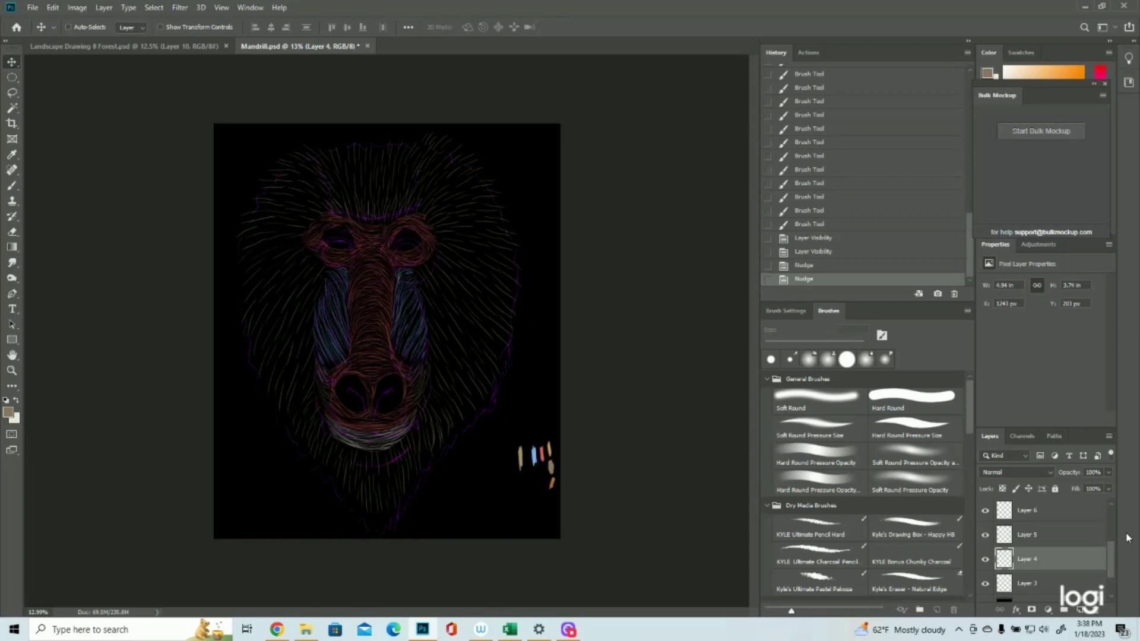
Step: Nudge the mane strokes on Layer 5 down to a Y position of about 286 px to line up with the sketch
{"action": "left_click", "coordinate": [1035, 539]}
{"action": "key", "text": "Down"}
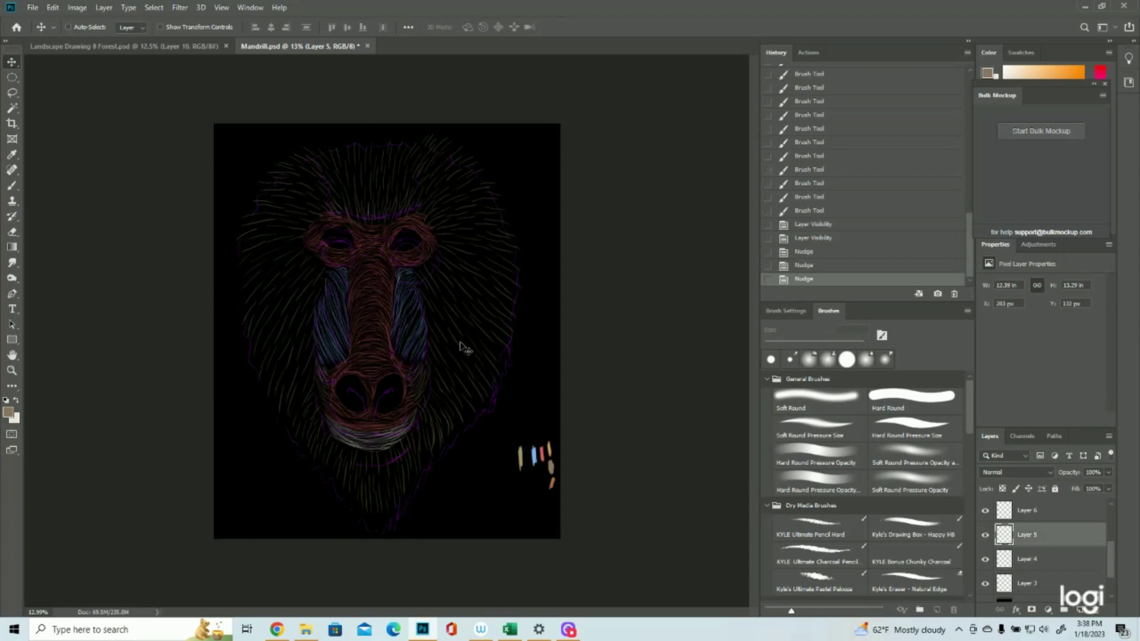
{"action": "left_click", "coordinate": [804, 265]}
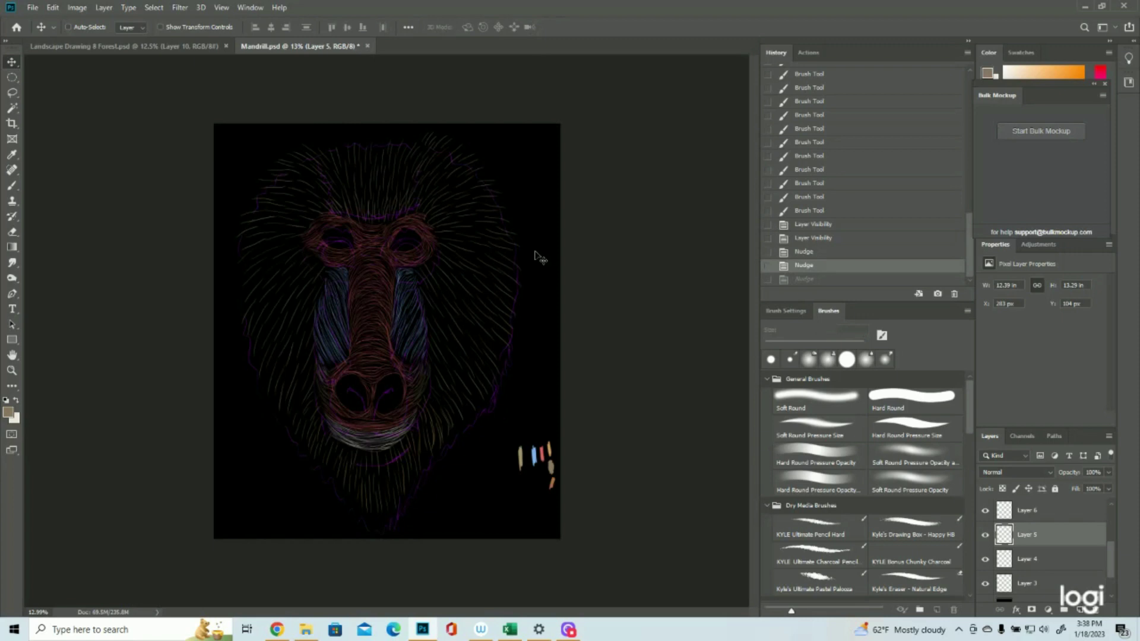
{"action": "key", "text": "ctrl+shift+z"}
{"action": "key", "text": "Down"}
{"action": "key", "text": "Down"}
{"action": "key", "text": "Down"}
{"action": "key", "text": "Down"}
{"action": "key", "text": "Down"}
{"action": "key", "text": "Down"}
{"action": "key", "text": "Down"}
{"action": "key", "text": "Down"}
{"action": "key", "text": "Down"}
{"action": "key", "text": "Down"}
{"action": "key", "text": "Down"}
{"action": "key", "text": "Down"}
{"action": "key", "text": "Down"}
{"action": "key", "text": "Down"}
{"action": "key", "text": "Down"}
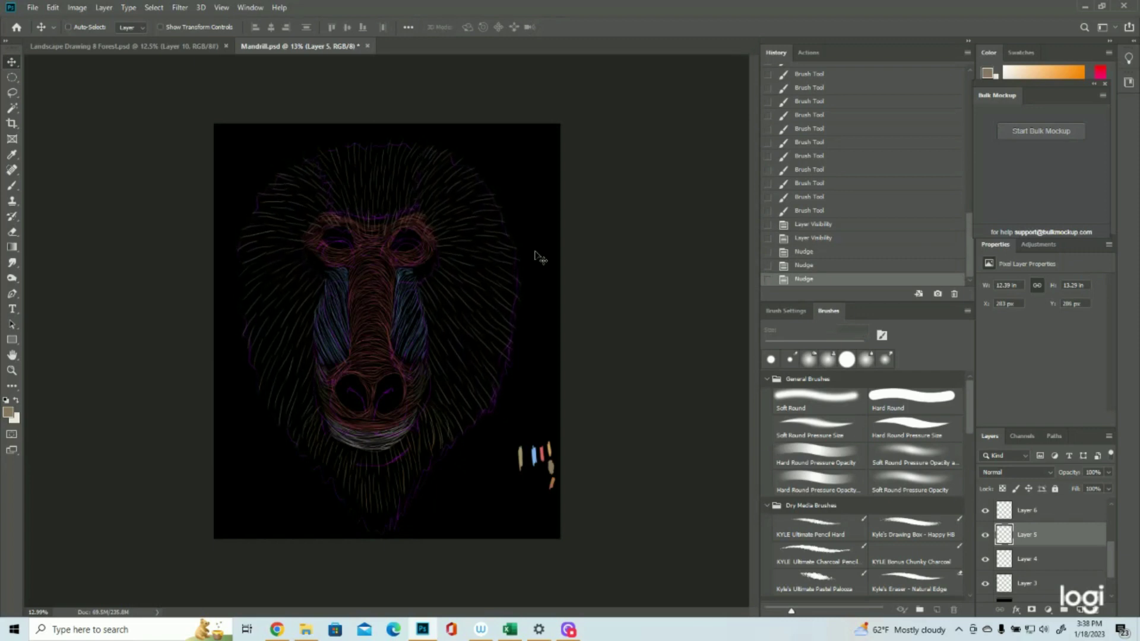
Step: Nudge the beard strokes on Layer 6 and the blue cheek strokes on Layer 7 down to line up with the sketch
{"action": "left_click", "coordinate": [988, 509]}
{"action": "key", "text": "Down"}
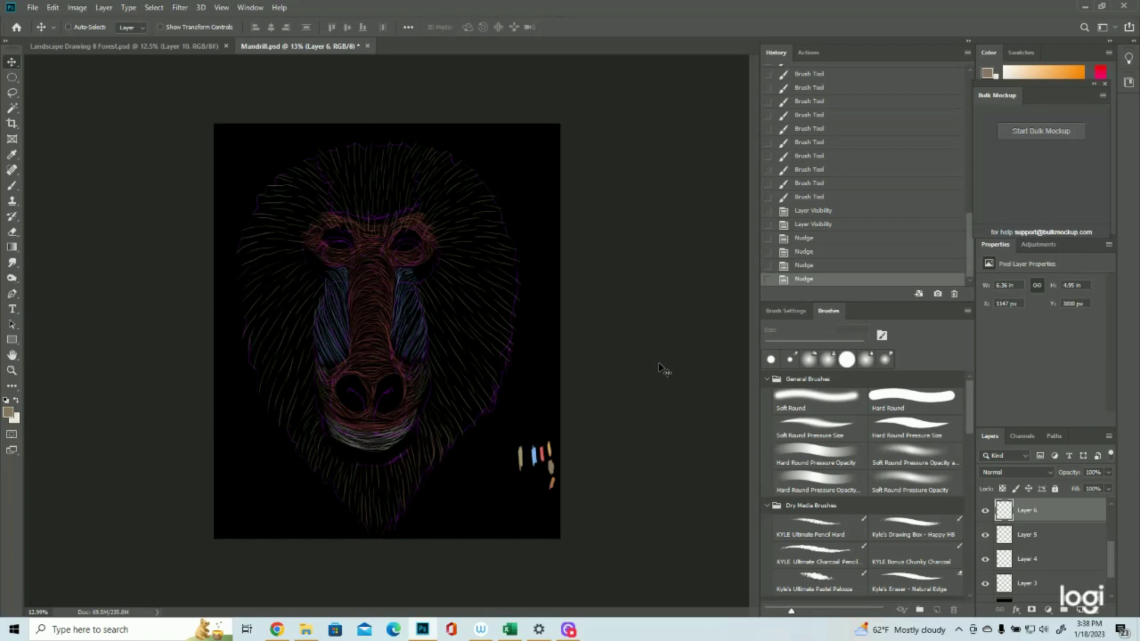
{"action": "scroll", "coordinate": [1059, 542], "scroll_direction": "up", "scroll_amount": 2}
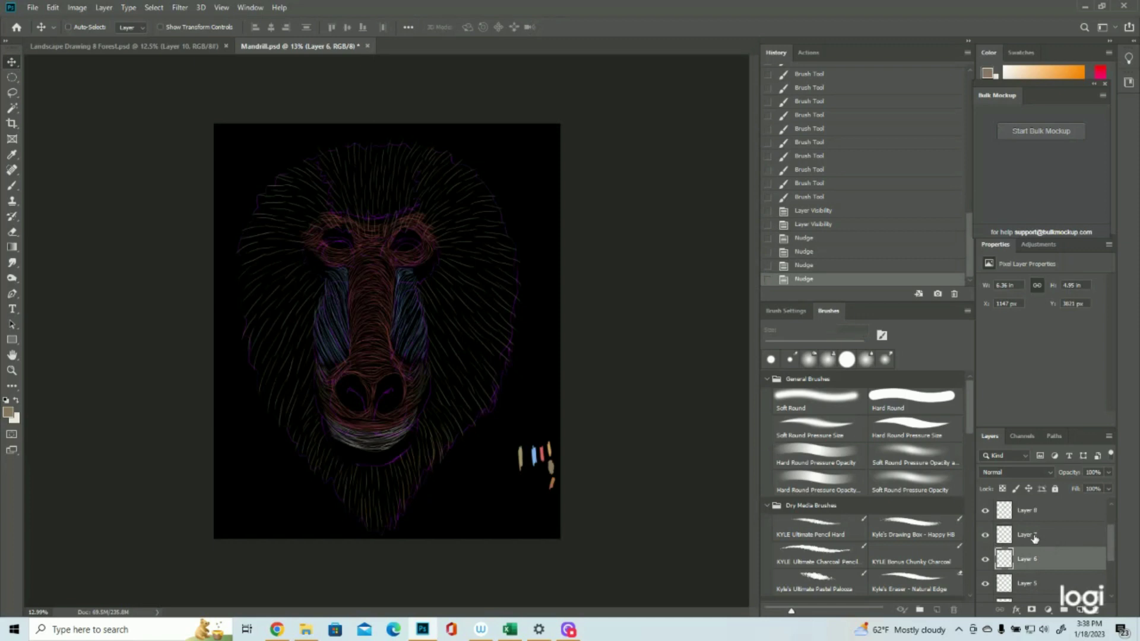
{"action": "left_click", "coordinate": [1035, 538]}
{"action": "key", "text": "shift+Down"}
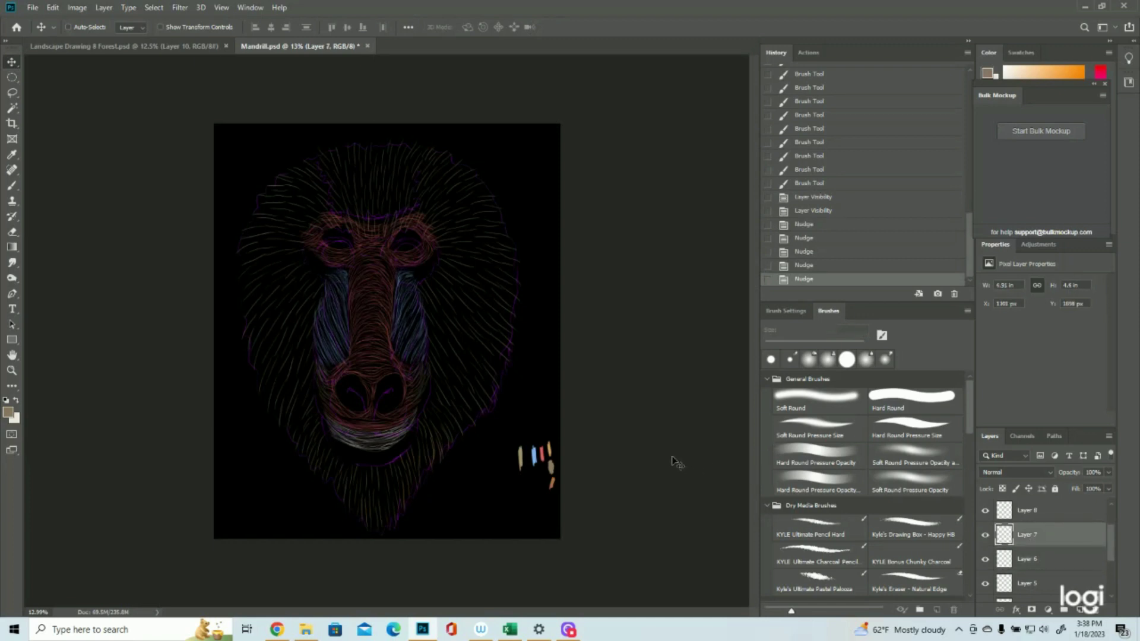
{"action": "key", "text": "shift+Down"}
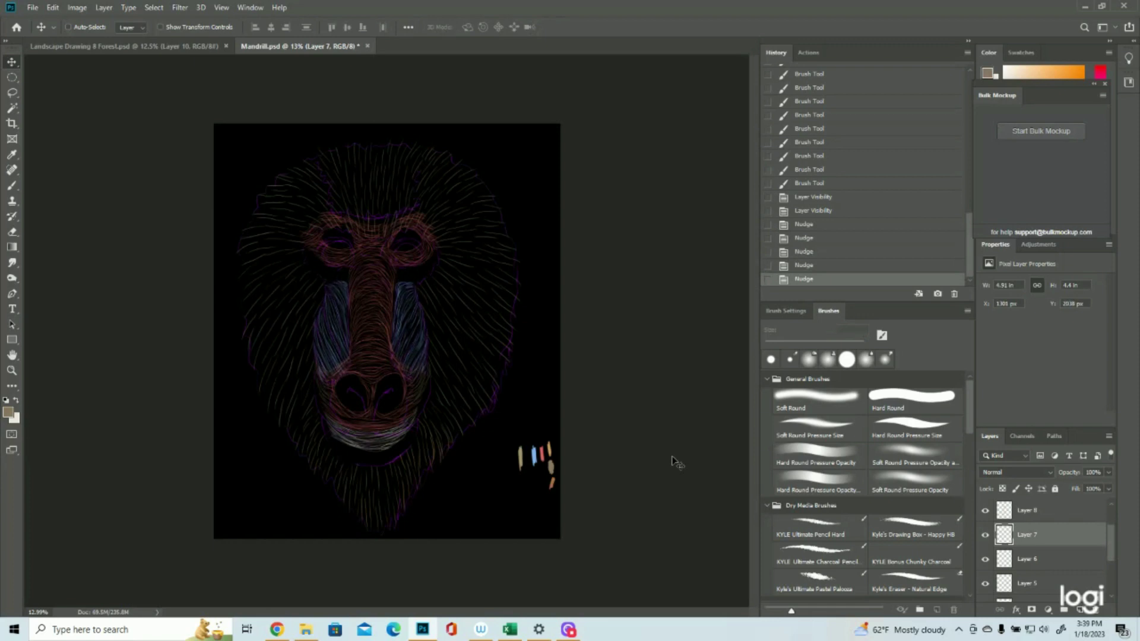
Step: Nudge the red eye, nose and lip strokes on Layer 8 down to fit the sketch outlines
{"action": "left_click", "coordinate": [1033, 515]}
{"action": "key", "text": "shift+Down"}
{"action": "key", "text": "shift+Down"}
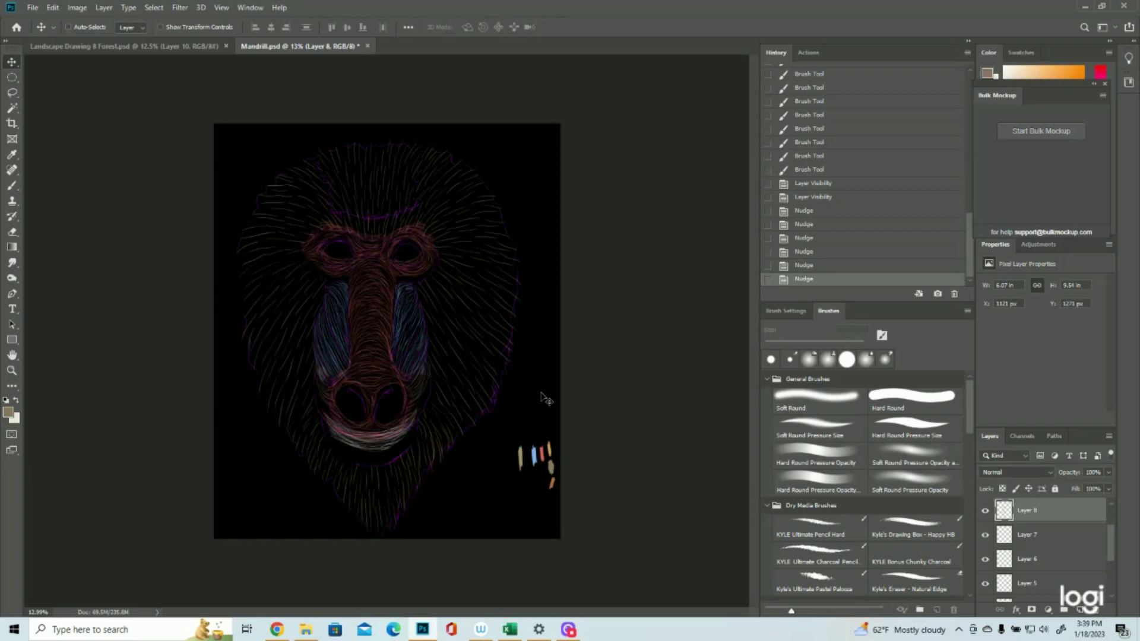
{"action": "key", "text": "shift+Down"}
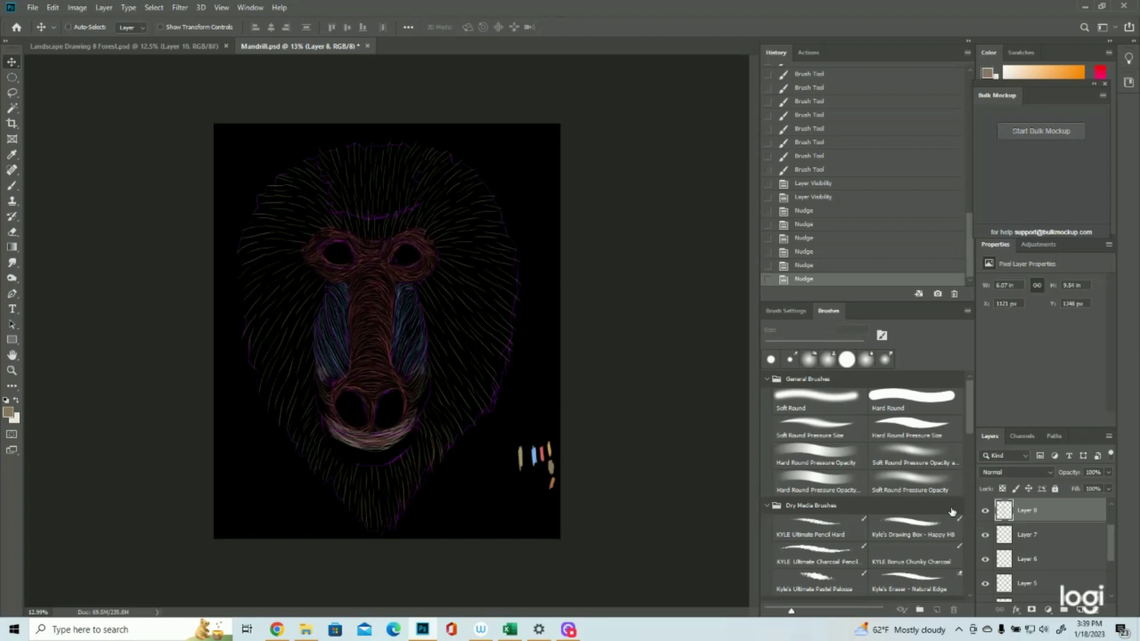
Step: Nudge the greyish-brown muzzle strokes on Layer 9 down to sit beside the moved nose
{"action": "scroll", "coordinate": [1017, 524], "scroll_direction": "up", "scroll_amount": 2}
{"action": "left_click", "coordinate": [1034, 536]}
{"action": "key", "text": "shift+Down"}
{"action": "key", "text": "shift+Down"}
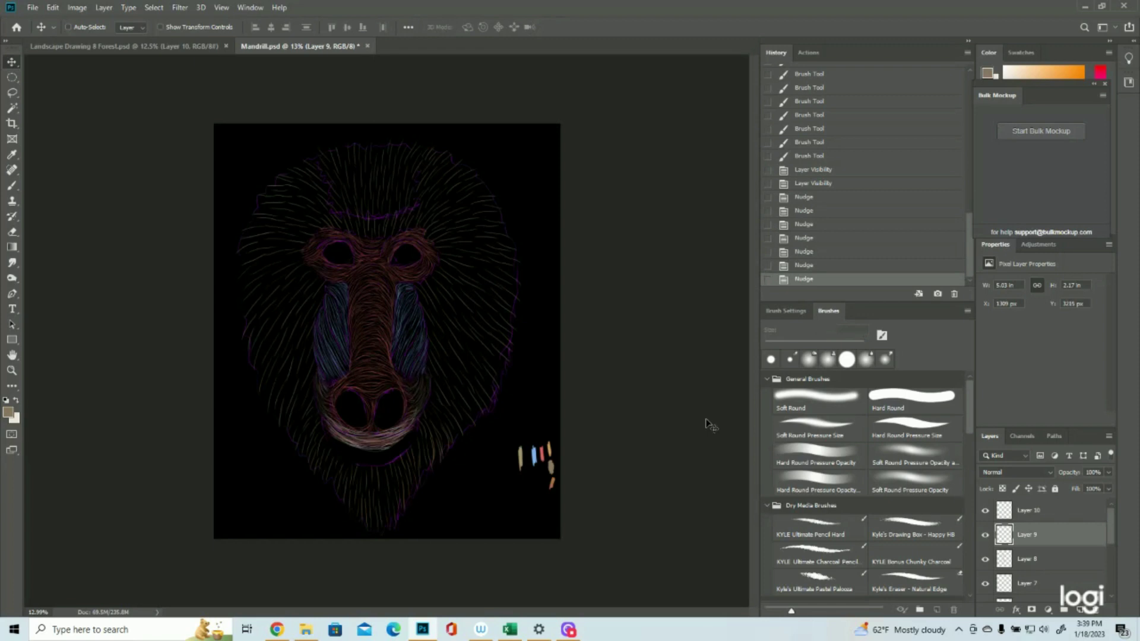
Step: Nudge the off-white chin strokes on Layer 10 down to sit below the red upper lip
{"action": "key", "text": "alt+bracketright"}
{"action": "key", "text": "shift+Down"}
{"action": "key", "text": "shift+Down"}
{"action": "key", "text": "shift+Down"}
{"action": "key", "text": "shift+Down"}
{"action": "key", "text": "shift+Down"}
{"action": "key", "text": "shift+Down"}
{"action": "key", "text": "shift+Down"}
{"action": "key", "text": "shift+Down"}
{"action": "key", "text": "shift+Down"}
{"action": "key", "text": "shift+Down"}
{"action": "key", "text": "shift+Down"}
{"action": "key", "text": "shift+Down"}
{"action": "key", "text": "shift+Down"}
{"action": "key", "text": "shift+Down"}
{"action": "key", "text": "shift+Down"}
{"action": "key", "text": "shift+Down"}
{"action": "key", "text": "shift+Down"}
{"action": "key", "text": "shift+Down"}
{"action": "key", "text": "shift+Down"}
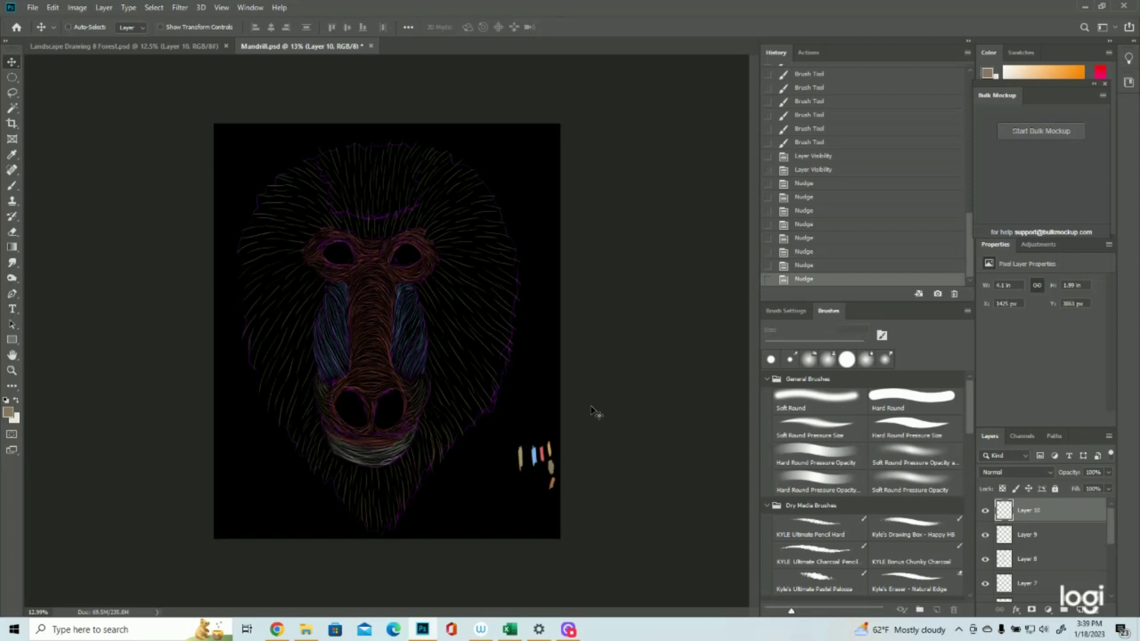
Step: Select Layer 4 and paint more greyish-brown hair strokes along the top edge of the head above the forehead
{"action": "left_click", "coordinate": [12, 370]}
{"action": "mouse_move", "coordinate": [398, 193]}
{"action": "left_mouse_down"}
{"action": "mouse_move", "coordinate": [444, 200]}
{"action": "mouse_move", "coordinate": [407, 198]}
{"action": "left_mouse_up"}
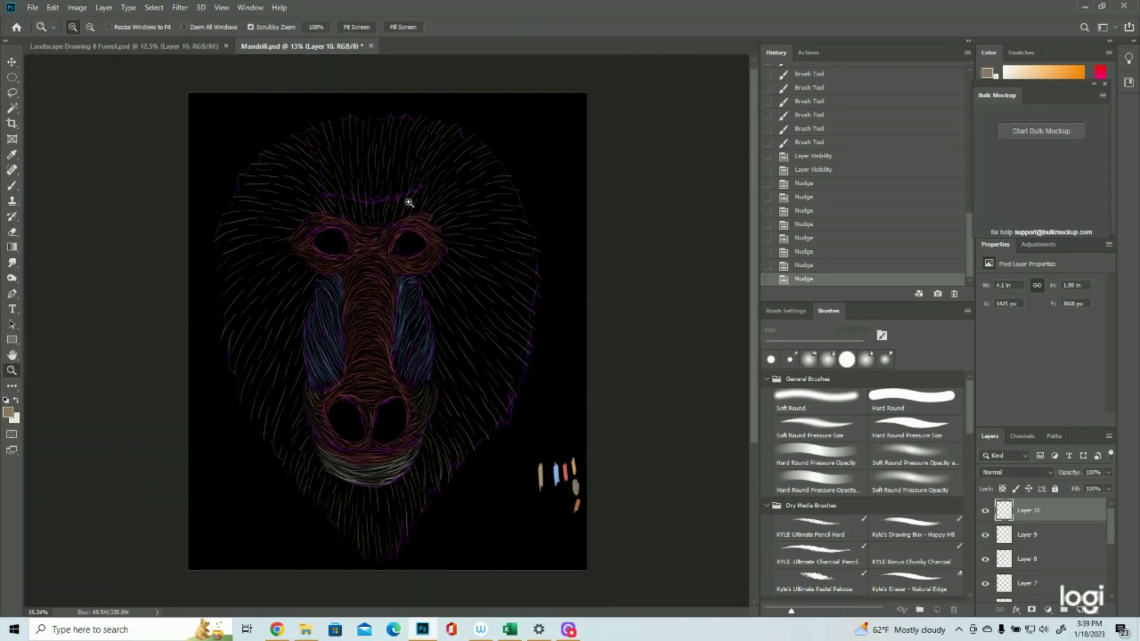
{"action": "scroll", "coordinate": [1040, 536], "scroll_direction": "down", "scroll_amount": 3}
{"action": "left_click", "coordinate": [985, 536]}
{"action": "left_click", "coordinate": [986, 536]}
{"action": "left_click", "coordinate": [1034, 536]}
{"action": "left_click_drag", "start_coordinate": [386, 158], "coordinate": [405, 113]}
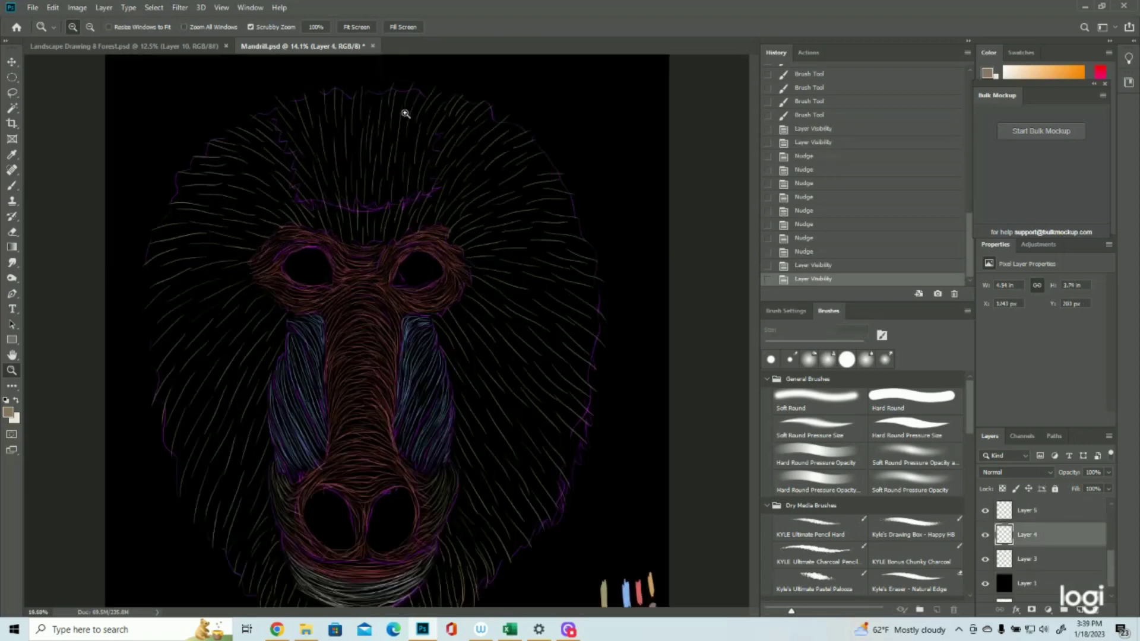
{"action": "left_click", "coordinate": [13, 186]}
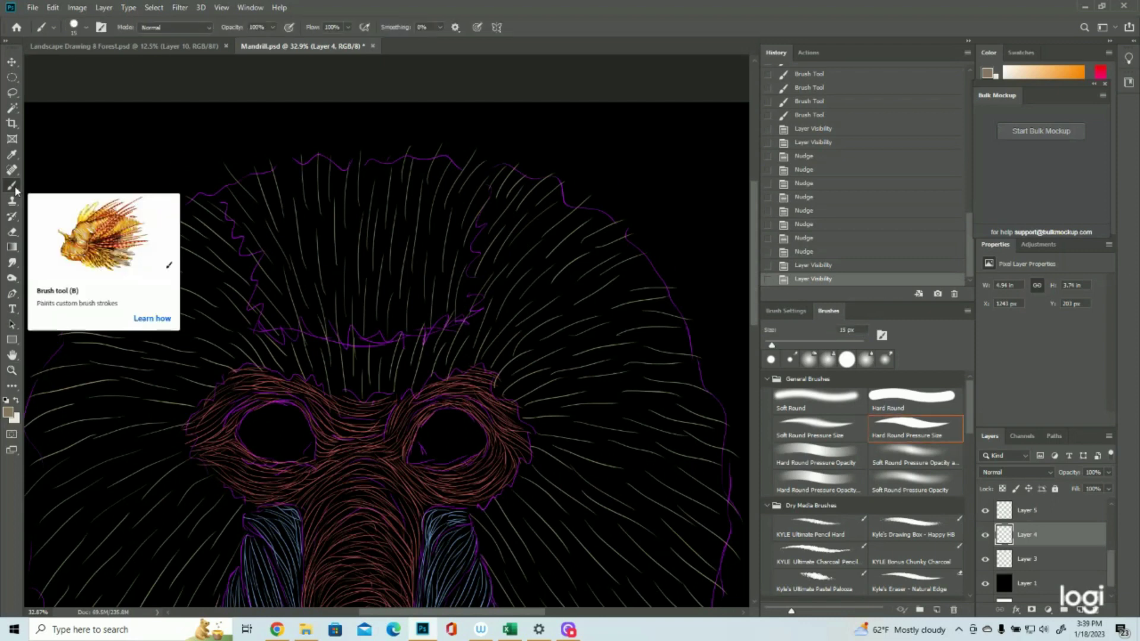
{"action": "mouse_move", "coordinate": [369, 178]}
{"action": "left_mouse_down"}
{"action": "mouse_move", "coordinate": [366, 127]}
{"action": "mouse_move", "coordinate": [384, 179]}
{"action": "mouse_move", "coordinate": [372, 120]}
{"action": "mouse_move", "coordinate": [397, 177]}
{"action": "mouse_move", "coordinate": [396, 133]}
{"action": "left_mouse_up"}
{"action": "mouse_move", "coordinate": [424, 177]}
{"action": "left_mouse_down"}
{"action": "mouse_move", "coordinate": [419, 136]}
{"action": "mouse_move", "coordinate": [402, 126]}
{"action": "mouse_move", "coordinate": [435, 160]}
{"action": "left_mouse_up"}
{"action": "left_click_drag", "start_coordinate": [333, 175], "coordinate": [324, 118]}
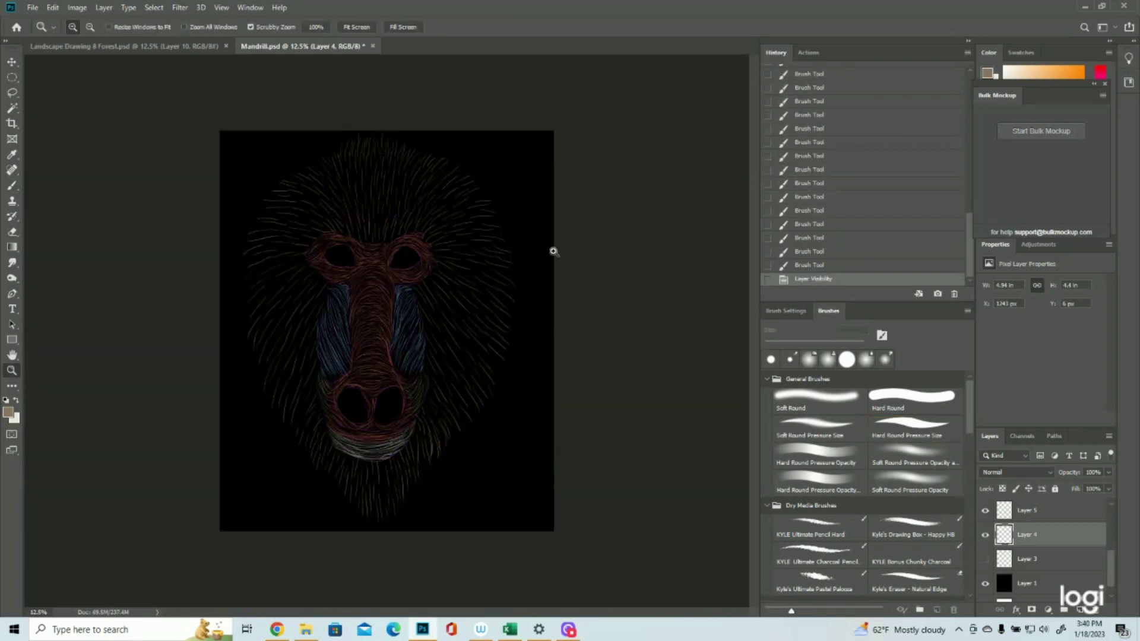
{"action": "scroll", "coordinate": [1031, 552], "scroll_direction": "up", "scroll_amount": 3}
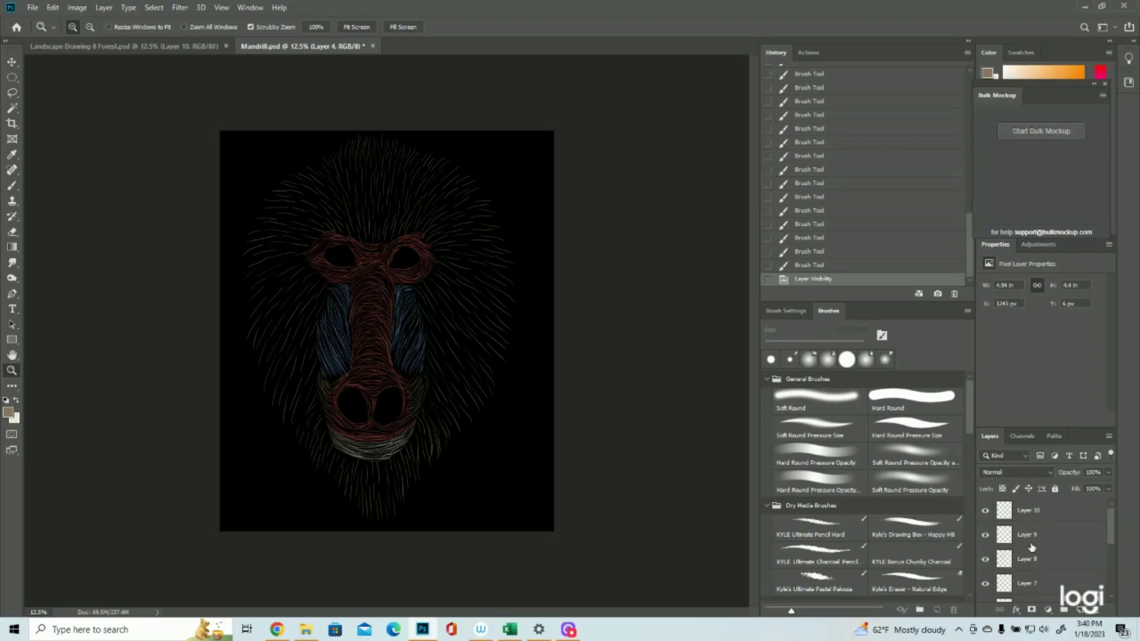
Step: Add a new layer above Layer 10 and show the purple sketch on Layer 3 as a guide
{"action": "left_click", "coordinate": [1031, 520]}
{"action": "left_click", "coordinate": [1080, 610]}
{"action": "scroll", "coordinate": [1060, 555], "scroll_direction": "down", "scroll_amount": 5}
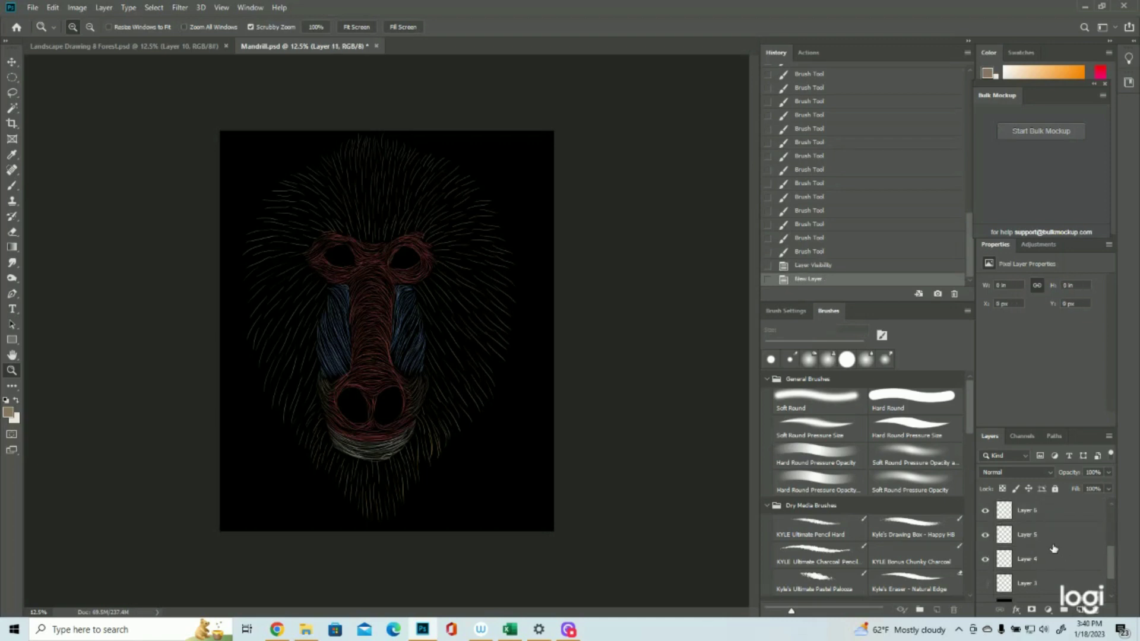
{"action": "left_click", "coordinate": [984, 540]}
{"action": "left_click_drag", "start_coordinate": [629, 480], "coordinate": [634, 484]}
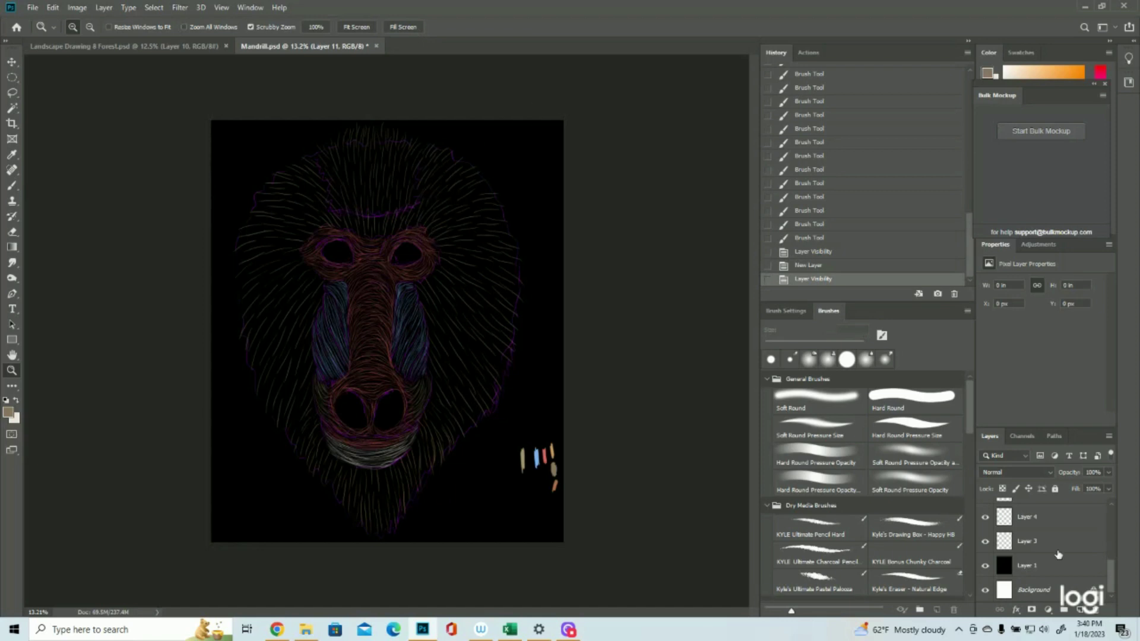
Step: Brush short greyish-brown hair strokes at 15 px from the centre of the head's top edge down its left-hand slope
{"action": "left_click_drag", "start_coordinate": [397, 127], "coordinate": [475, 190]}
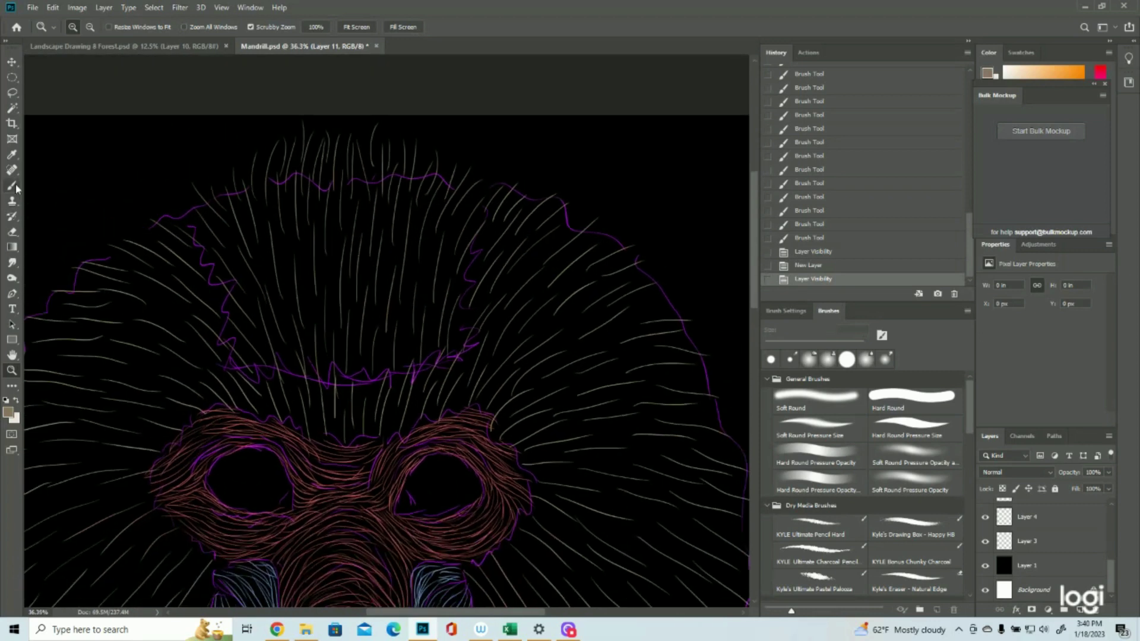
{"action": "left_click", "coordinate": [13, 187]}
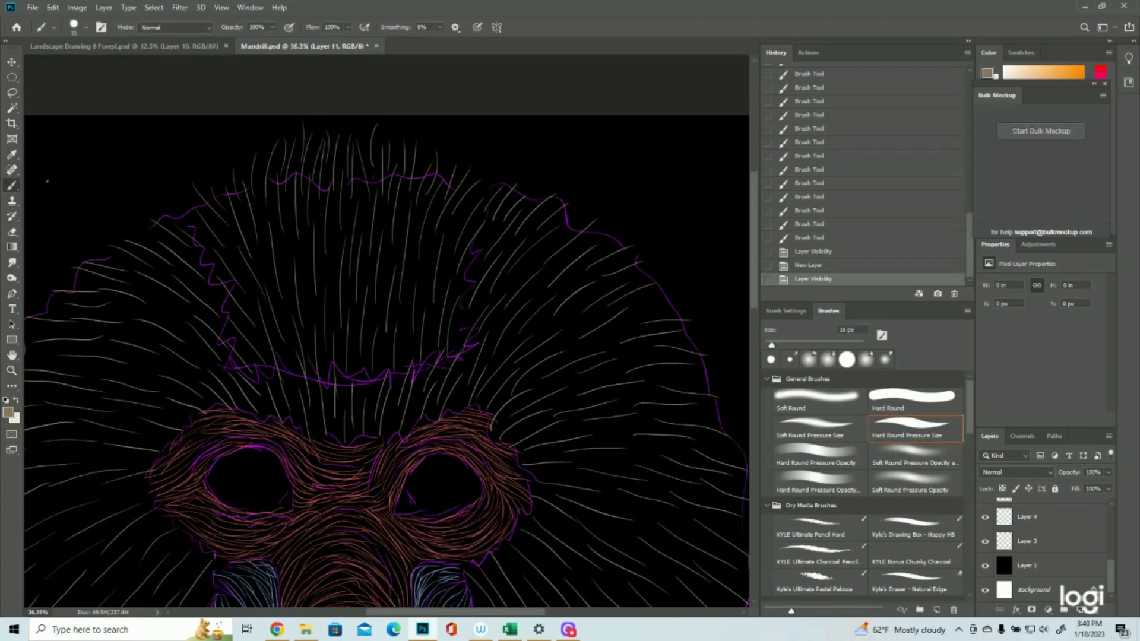
{"action": "left_click_drag", "start_coordinate": [375, 124], "coordinate": [369, 166]}
{"action": "left_click_drag", "start_coordinate": [377, 125], "coordinate": [368, 166]}
{"action": "mouse_move", "coordinate": [375, 125]}
{"action": "left_mouse_down"}
{"action": "mouse_move", "coordinate": [372, 167]}
{"action": "mouse_move", "coordinate": [349, 172]}
{"action": "left_mouse_up"}
{"action": "left_click_drag", "start_coordinate": [355, 127], "coordinate": [348, 173]}
{"action": "left_click_drag", "start_coordinate": [357, 129], "coordinate": [344, 173]}
{"action": "left_click_drag", "start_coordinate": [346, 133], "coordinate": [339, 175]}
{"action": "mouse_move", "coordinate": [341, 134]}
{"action": "left_mouse_down"}
{"action": "mouse_move", "coordinate": [338, 176]}
{"action": "mouse_move", "coordinate": [323, 170]}
{"action": "left_mouse_up"}
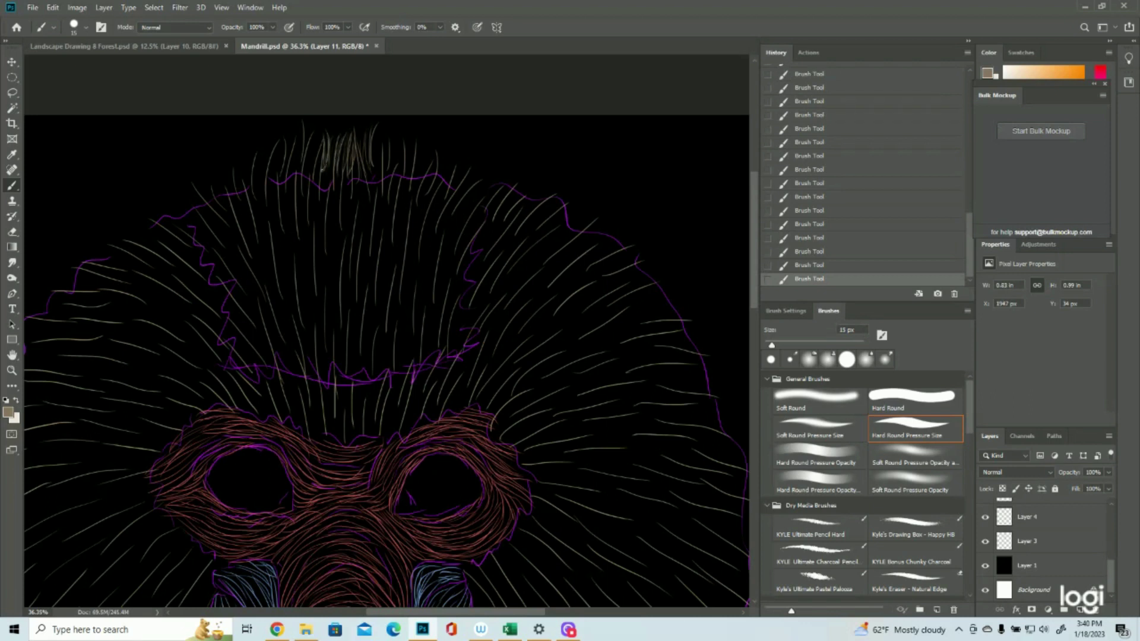
{"action": "left_click_drag", "start_coordinate": [321, 130], "coordinate": [309, 177]}
{"action": "mouse_move", "coordinate": [304, 127]}
{"action": "left_mouse_down"}
{"action": "mouse_move", "coordinate": [293, 184]}
{"action": "mouse_move", "coordinate": [289, 126]}
{"action": "mouse_move", "coordinate": [270, 186]}
{"action": "mouse_move", "coordinate": [272, 144]}
{"action": "mouse_move", "coordinate": [260, 198]}
{"action": "mouse_move", "coordinate": [274, 143]}
{"action": "mouse_move", "coordinate": [252, 168]}
{"action": "mouse_move", "coordinate": [254, 156]}
{"action": "mouse_move", "coordinate": [242, 159]}
{"action": "mouse_move", "coordinate": [251, 204]}
{"action": "mouse_move", "coordinate": [243, 161]}
{"action": "mouse_move", "coordinate": [246, 204]}
{"action": "left_mouse_up"}
{"action": "mouse_move", "coordinate": [243, 161]}
{"action": "left_mouse_down"}
{"action": "mouse_move", "coordinate": [240, 189]}
{"action": "mouse_move", "coordinate": [208, 218]}
{"action": "left_mouse_up"}
{"action": "mouse_move", "coordinate": [218, 177]}
{"action": "left_mouse_down"}
{"action": "mouse_move", "coordinate": [243, 210]}
{"action": "mouse_move", "coordinate": [198, 180]}
{"action": "mouse_move", "coordinate": [231, 224]}
{"action": "mouse_move", "coordinate": [187, 186]}
{"action": "mouse_move", "coordinate": [223, 238]}
{"action": "mouse_move", "coordinate": [214, 230]}
{"action": "mouse_move", "coordinate": [217, 246]}
{"action": "mouse_move", "coordinate": [173, 203]}
{"action": "mouse_move", "coordinate": [167, 213]}
{"action": "mouse_move", "coordinate": [220, 227]}
{"action": "left_mouse_up"}
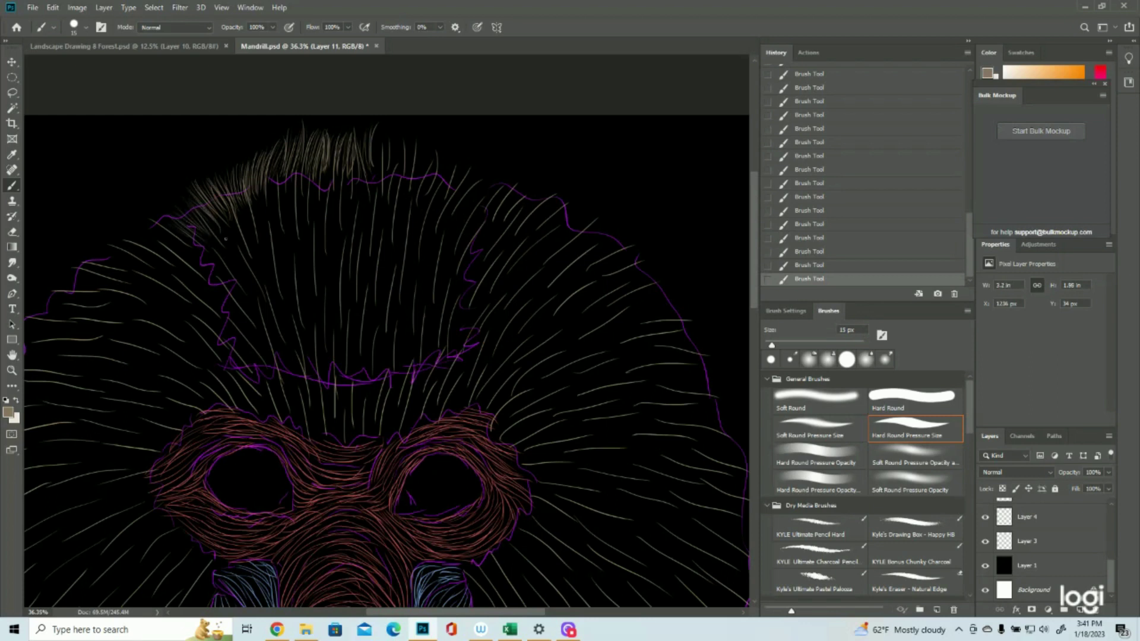
Step: Continue the greyish-brown hair strokes from the top centre down the right-hand slope of the forehead's top edge
{"action": "left_click_drag", "start_coordinate": [386, 143], "coordinate": [379, 185]}
{"action": "left_click_drag", "start_coordinate": [378, 132], "coordinate": [393, 186]}
{"action": "mouse_move", "coordinate": [399, 149]}
{"action": "left_mouse_down"}
{"action": "mouse_move", "coordinate": [399, 189]}
{"action": "mouse_move", "coordinate": [415, 176]}
{"action": "mouse_move", "coordinate": [402, 199]}
{"action": "left_mouse_up"}
{"action": "left_click_drag", "start_coordinate": [395, 148], "coordinate": [392, 170]}
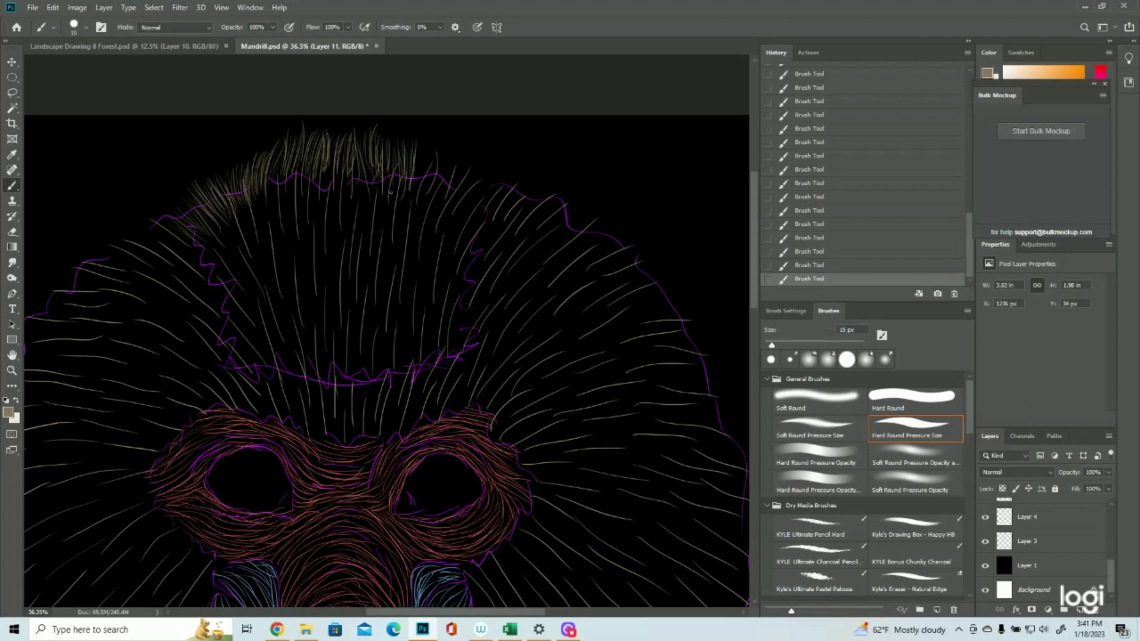
{"action": "left_click_drag", "start_coordinate": [500, 188], "coordinate": [466, 222]}
{"action": "mouse_move", "coordinate": [492, 185]}
{"action": "left_mouse_down"}
{"action": "mouse_move", "coordinate": [456, 224]}
{"action": "mouse_move", "coordinate": [460, 206]}
{"action": "left_mouse_up"}
{"action": "mouse_move", "coordinate": [468, 163]}
{"action": "left_mouse_down"}
{"action": "mouse_move", "coordinate": [445, 208]}
{"action": "mouse_move", "coordinate": [446, 187]}
{"action": "mouse_move", "coordinate": [440, 207]}
{"action": "mouse_move", "coordinate": [430, 196]}
{"action": "left_mouse_up"}
{"action": "mouse_move", "coordinate": [433, 148]}
{"action": "left_mouse_down"}
{"action": "mouse_move", "coordinate": [426, 191]}
{"action": "mouse_move", "coordinate": [413, 187]}
{"action": "left_mouse_up"}
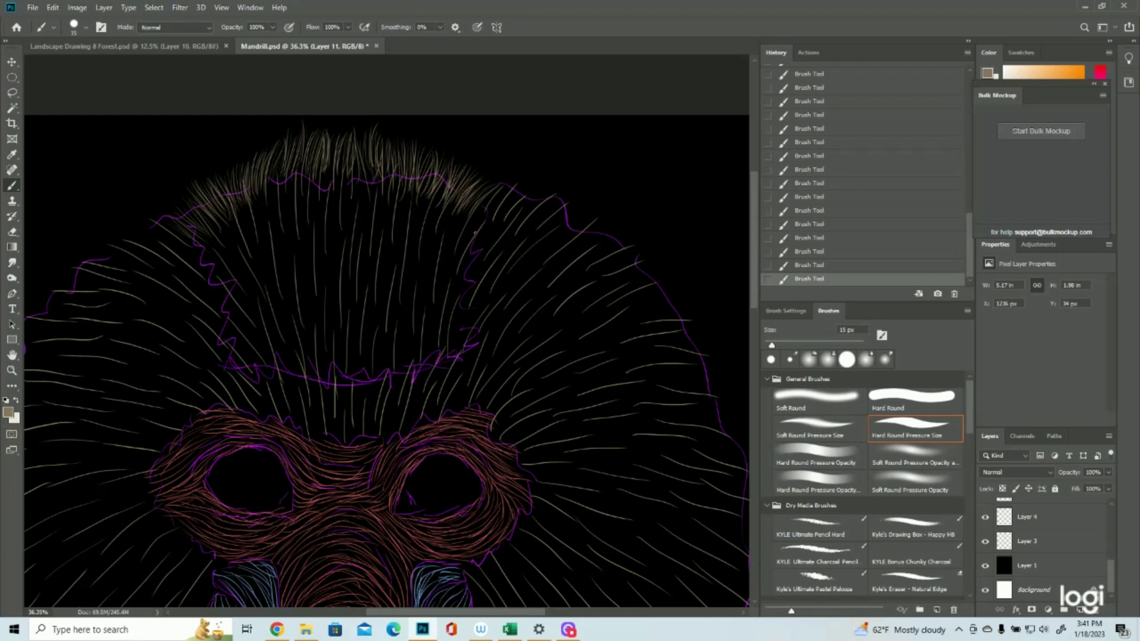
{"action": "left_click_drag", "start_coordinate": [446, 179], "coordinate": [437, 201]}
Step: Paint a dense cluster of vertical greyish-brown strokes just left of centre, reaching from the hairline down into the forehead
{"action": "left_click_drag", "start_coordinate": [338, 205], "coordinate": [343, 167]}
{"action": "left_click_drag", "start_coordinate": [339, 191], "coordinate": [345, 146]}
{"action": "left_click_drag", "start_coordinate": [337, 210], "coordinate": [342, 182]}
{"action": "left_click_drag", "start_coordinate": [334, 211], "coordinate": [339, 160]}
{"action": "mouse_move", "coordinate": [336, 216]}
{"action": "left_mouse_down"}
{"action": "mouse_move", "coordinate": [337, 152]}
{"action": "mouse_move", "coordinate": [333, 165]}
{"action": "left_mouse_up"}
{"action": "left_click_drag", "start_coordinate": [330, 212], "coordinate": [333, 149]}
{"action": "left_click_drag", "start_coordinate": [324, 212], "coordinate": [321, 148]}
{"action": "left_click_drag", "start_coordinate": [320, 187], "coordinate": [322, 156]}
{"action": "mouse_move", "coordinate": [315, 213]}
{"action": "left_mouse_down"}
{"action": "mouse_move", "coordinate": [316, 164]}
{"action": "mouse_move", "coordinate": [314, 180]}
{"action": "left_mouse_up"}
{"action": "left_click_drag", "start_coordinate": [314, 223], "coordinate": [316, 162]}
{"action": "left_click_drag", "start_coordinate": [309, 205], "coordinate": [312, 170]}
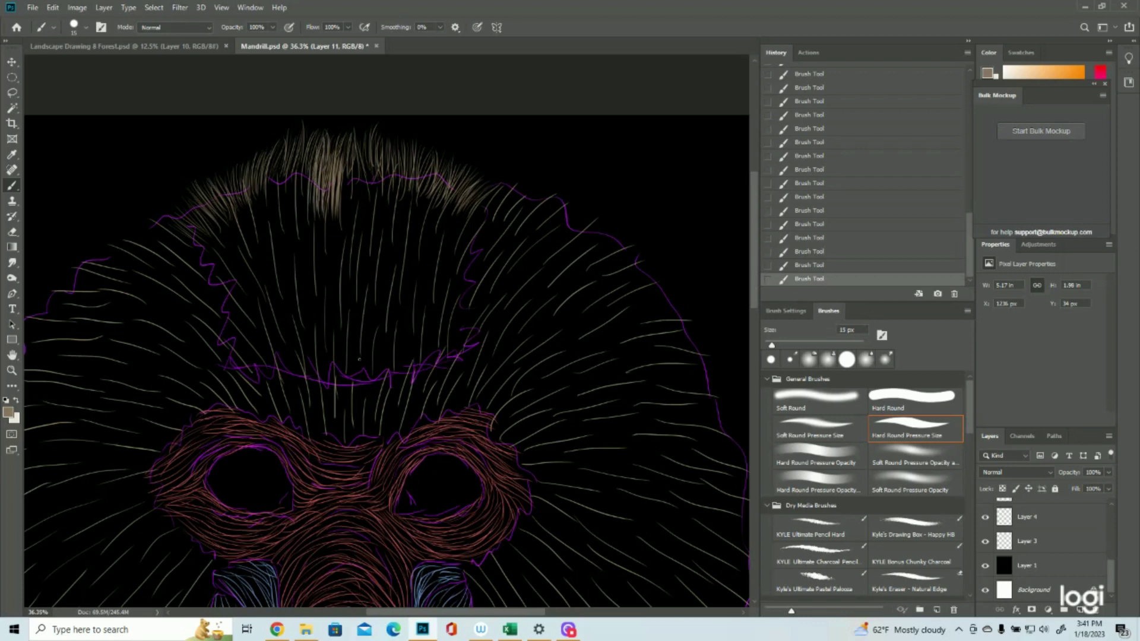
Step: Paint a cluster of upward greyish-brown strokes at the base of the forehead patch, just right of centre
{"action": "left_click_drag", "start_coordinate": [355, 385], "coordinate": [361, 336]}
{"action": "left_click_drag", "start_coordinate": [368, 383], "coordinate": [372, 327]}
{"action": "left_click_drag", "start_coordinate": [364, 381], "coordinate": [358, 314]}
{"action": "left_click_drag", "start_coordinate": [359, 376], "coordinate": [363, 311]}
{"action": "left_click_drag", "start_coordinate": [372, 381], "coordinate": [380, 328]}
{"action": "left_click_drag", "start_coordinate": [384, 376], "coordinate": [392, 328]}
{"action": "left_click_drag", "start_coordinate": [394, 377], "coordinate": [392, 309]}
{"action": "left_click_drag", "start_coordinate": [385, 349], "coordinate": [386, 326]}
{"action": "left_click_drag", "start_coordinate": [380, 374], "coordinate": [378, 313]}
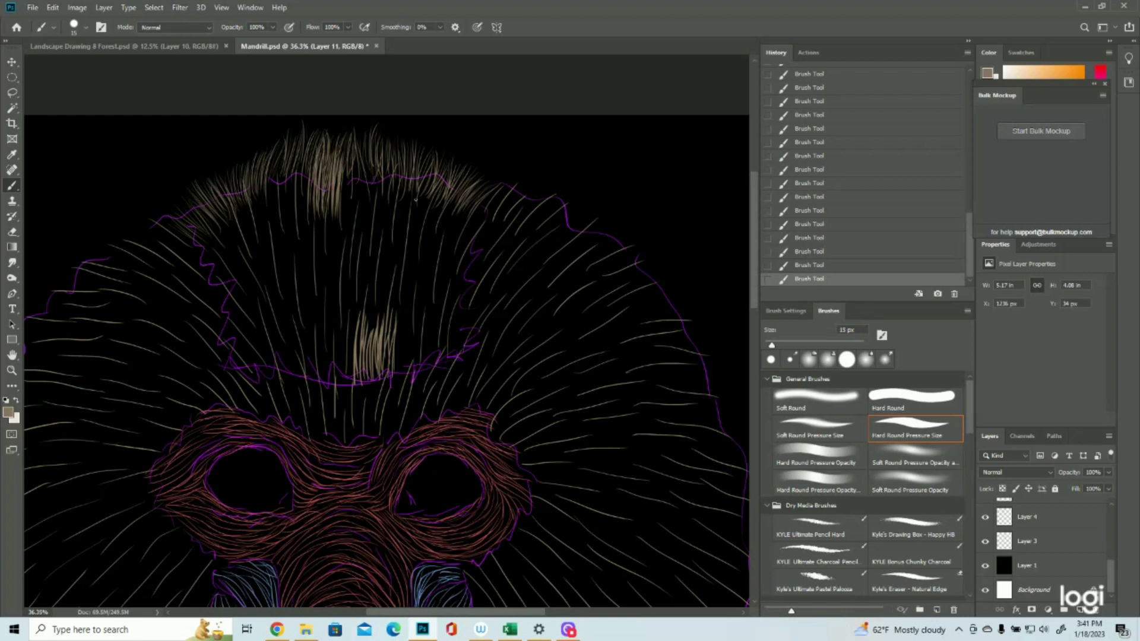
Step: Paint denser greyish-brown strokes in the upper right-hand part of the forehead patch
{"action": "mouse_move", "coordinate": [444, 226]}
{"action": "left_mouse_down"}
{"action": "mouse_move", "coordinate": [466, 183]}
{"action": "mouse_move", "coordinate": [446, 197]}
{"action": "left_mouse_up"}
{"action": "mouse_move", "coordinate": [434, 225]}
{"action": "left_mouse_down"}
{"action": "mouse_move", "coordinate": [446, 194]}
{"action": "mouse_move", "coordinate": [438, 208]}
{"action": "left_mouse_up"}
{"action": "left_click_drag", "start_coordinate": [427, 234], "coordinate": [447, 181]}
{"action": "mouse_move", "coordinate": [423, 232]}
{"action": "left_mouse_down"}
{"action": "mouse_move", "coordinate": [450, 181]}
{"action": "mouse_move", "coordinate": [430, 194]}
{"action": "mouse_move", "coordinate": [433, 169]}
{"action": "mouse_move", "coordinate": [427, 193]}
{"action": "mouse_move", "coordinate": [365, 160]}
{"action": "left_mouse_up"}
Step: Paint a narrow vertical band of greyish-brown strokes joining the top hairline to the cluster at the forehead's base
{"action": "mouse_move", "coordinate": [371, 214]}
{"action": "left_mouse_down"}
{"action": "mouse_move", "coordinate": [367, 161]}
{"action": "mouse_move", "coordinate": [378, 154]}
{"action": "left_mouse_up"}
{"action": "left_click_drag", "start_coordinate": [375, 219], "coordinate": [375, 179]}
{"action": "mouse_move", "coordinate": [372, 215]}
{"action": "left_mouse_down"}
{"action": "mouse_move", "coordinate": [364, 172]}
{"action": "mouse_move", "coordinate": [373, 189]}
{"action": "left_mouse_up"}
{"action": "left_click_drag", "start_coordinate": [379, 257], "coordinate": [373, 203]}
{"action": "left_click_drag", "start_coordinate": [376, 226], "coordinate": [373, 206]}
{"action": "left_click_drag", "start_coordinate": [374, 271], "coordinate": [372, 220]}
{"action": "left_click_drag", "start_coordinate": [370, 308], "coordinate": [373, 237]}
{"action": "mouse_move", "coordinate": [373, 330]}
{"action": "left_mouse_down"}
{"action": "mouse_move", "coordinate": [374, 244]}
{"action": "mouse_move", "coordinate": [374, 282]}
{"action": "mouse_move", "coordinate": [374, 265]}
{"action": "left_mouse_up"}
{"action": "mouse_move", "coordinate": [360, 347]}
{"action": "left_mouse_down"}
{"action": "mouse_move", "coordinate": [365, 272]}
{"action": "mouse_move", "coordinate": [366, 286]}
{"action": "left_mouse_up"}
{"action": "mouse_move", "coordinate": [365, 328]}
{"action": "left_mouse_down"}
{"action": "mouse_move", "coordinate": [385, 301]}
{"action": "mouse_move", "coordinate": [383, 268]}
{"action": "left_mouse_up"}
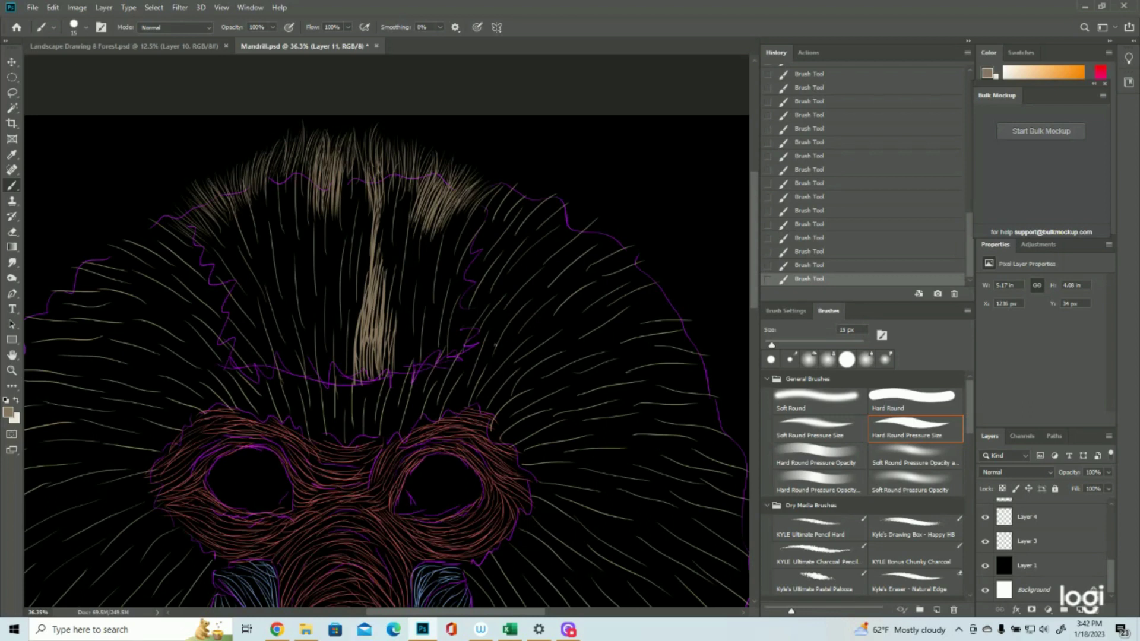
Step: Thicken the whole upper band of the forehead patch with greyish-brown strokes, from its right-hand corner to its left-hand corner
{"action": "left_click_drag", "start_coordinate": [454, 242], "coordinate": [475, 196]}
{"action": "left_click_drag", "start_coordinate": [409, 222], "coordinate": [401, 155]}
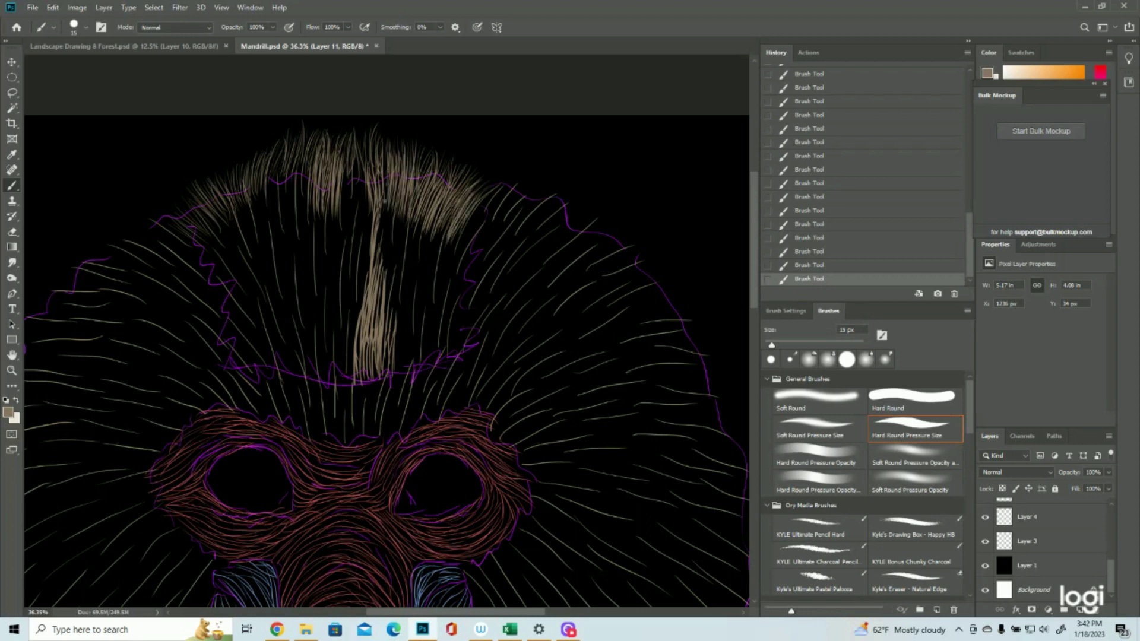
{"action": "left_click_drag", "start_coordinate": [360, 225], "coordinate": [359, 152]}
{"action": "left_click_drag", "start_coordinate": [228, 276], "coordinate": [195, 219]}
{"action": "left_click_drag", "start_coordinate": [244, 254], "coordinate": [212, 198]}
{"action": "mouse_move", "coordinate": [299, 227]}
{"action": "left_mouse_down"}
{"action": "mouse_move", "coordinate": [298, 153]}
{"action": "mouse_move", "coordinate": [269, 159]}
{"action": "left_mouse_up"}
{"action": "left_click_drag", "start_coordinate": [259, 243], "coordinate": [251, 177]}
Step: Fill the left-hand side and the lower edge of the forehead patch with greyish-brown strokes
{"action": "left_click_drag", "start_coordinate": [257, 371], "coordinate": [228, 323]}
{"action": "left_click_drag", "start_coordinate": [264, 324], "coordinate": [235, 255]}
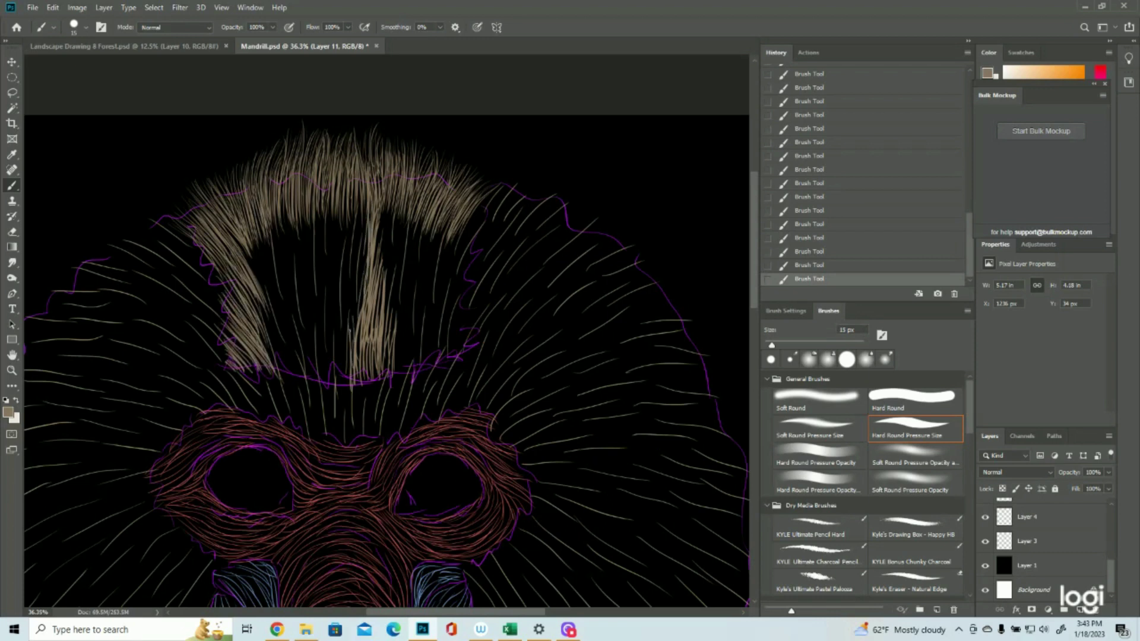
{"action": "left_click_drag", "start_coordinate": [348, 389], "coordinate": [350, 317]}
{"action": "left_click_drag", "start_coordinate": [281, 373], "coordinate": [258, 297]}
{"action": "left_click_drag", "start_coordinate": [320, 388], "coordinate": [316, 312]}
Step: Fill the right-hand side of the forehead patch with greyish-brown strokes and hide the sketch on Layer 3
{"action": "left_click_drag", "start_coordinate": [462, 261], "coordinate": [485, 208]}
{"action": "left_click_drag", "start_coordinate": [465, 358], "coordinate": [476, 306]}
{"action": "mouse_move", "coordinate": [410, 374]}
{"action": "left_mouse_down"}
{"action": "mouse_move", "coordinate": [413, 310]}
{"action": "mouse_move", "coordinate": [463, 230]}
{"action": "left_mouse_up"}
{"action": "left_click", "coordinate": [985, 541]}
{"action": "left_click_drag", "start_coordinate": [420, 324], "coordinate": [432, 221]}
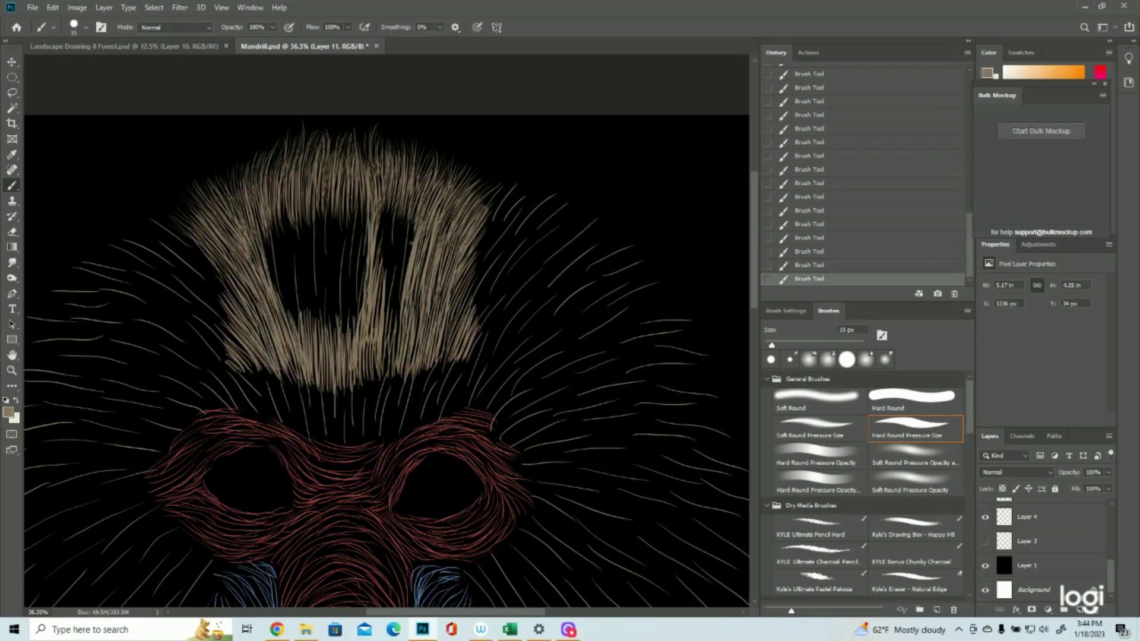
Step: Fill the remaining black gaps in the middle of the forehead patch with long vertical greyish-brown strokes
{"action": "left_click_drag", "start_coordinate": [394, 350], "coordinate": [405, 205]}
{"action": "left_click_drag", "start_coordinate": [352, 279], "coordinate": [353, 193]}
{"action": "left_click_drag", "start_coordinate": [344, 339], "coordinate": [346, 201]}
{"action": "mouse_move", "coordinate": [324, 338]}
{"action": "left_mouse_down"}
{"action": "mouse_move", "coordinate": [324, 184]}
{"action": "mouse_move", "coordinate": [282, 199]}
{"action": "left_mouse_up"}
{"action": "left_click_drag", "start_coordinate": [345, 358], "coordinate": [347, 186]}
{"action": "left_click_drag", "start_coordinate": [301, 335], "coordinate": [297, 259]}
Step: Add a new layer above Layer 11
{"action": "key", "text": "z"}
{"action": "key", "text": "ctrl+minus"}
{"action": "key", "text": "ctrl+minus"}
{"action": "key", "text": "ctrl+minus"}
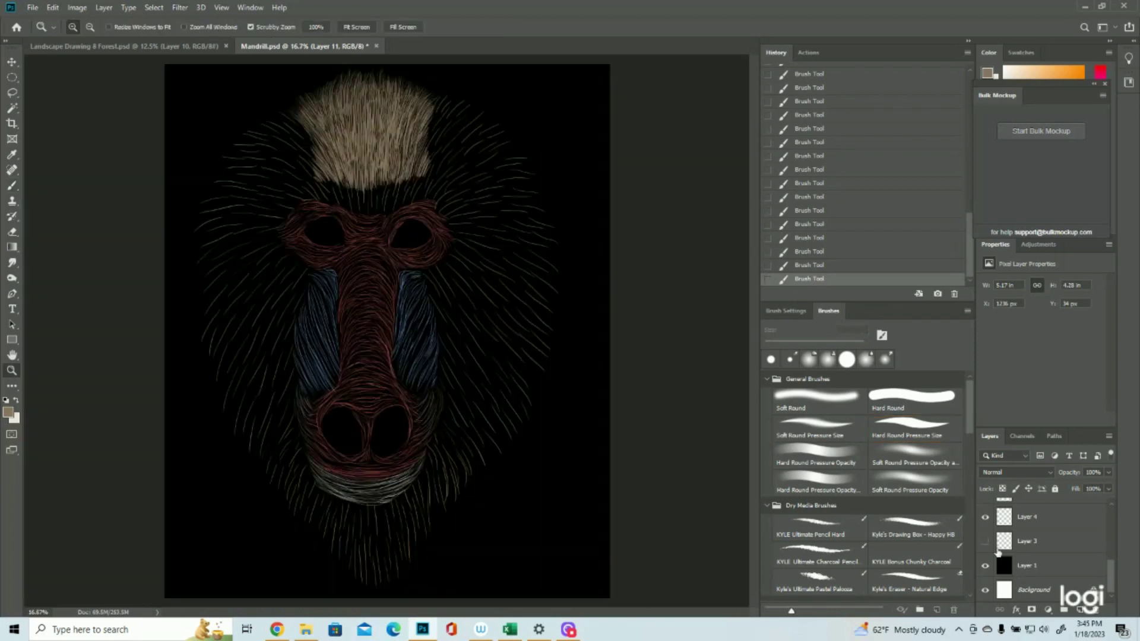
{"action": "left_click", "coordinate": [1079, 609]}
Step: Brush fine greyish-brown strokes along the outer edge of the right-hand muzzle patch beside the nostril
{"action": "left_click", "coordinate": [363, 445]}
{"action": "left_click", "coordinate": [355, 439]}
{"action": "left_click", "coordinate": [11, 185]}
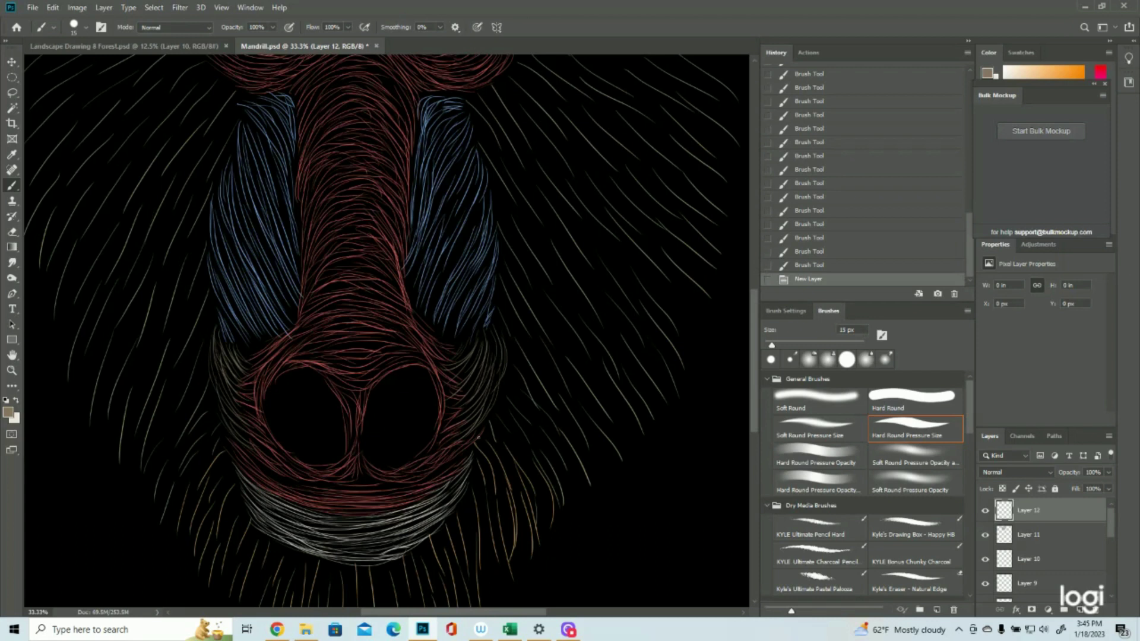
{"action": "left_click_drag", "start_coordinate": [490, 356], "coordinate": [497, 337]}
{"action": "left_click_drag", "start_coordinate": [499, 362], "coordinate": [502, 341]}
{"action": "left_click_drag", "start_coordinate": [505, 367], "coordinate": [494, 326]}
{"action": "mouse_move", "coordinate": [502, 354]}
{"action": "left_mouse_down"}
{"action": "mouse_move", "coordinate": [498, 328]}
{"action": "mouse_move", "coordinate": [499, 347]}
{"action": "left_mouse_up"}
{"action": "mouse_move", "coordinate": [502, 377]}
{"action": "left_mouse_down"}
{"action": "mouse_move", "coordinate": [497, 353]}
{"action": "mouse_move", "coordinate": [490, 380]}
{"action": "left_mouse_up"}
{"action": "mouse_move", "coordinate": [477, 446]}
{"action": "left_mouse_down"}
{"action": "mouse_move", "coordinate": [497, 341]}
{"action": "mouse_move", "coordinate": [500, 350]}
{"action": "left_mouse_up"}
{"action": "left_click_drag", "start_coordinate": [497, 368], "coordinate": [490, 329]}
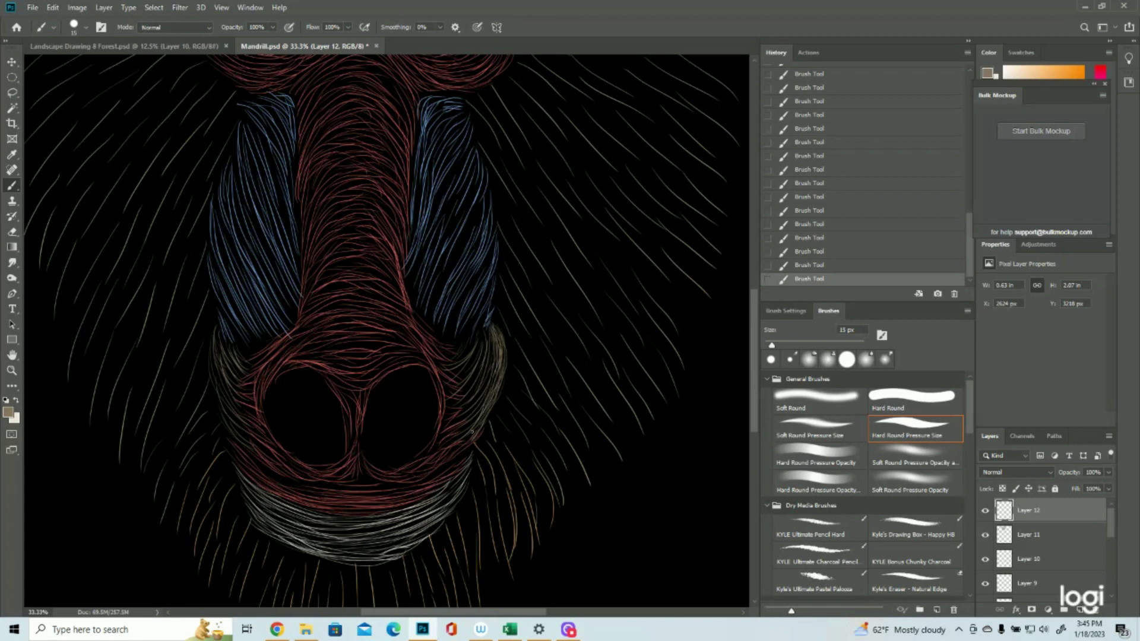
{"action": "left_click_drag", "start_coordinate": [472, 437], "coordinate": [481, 422]}
Step: Brush matching greyish-brown strokes along the outer edge of the left-hand muzzle patch
{"action": "mouse_move", "coordinate": [217, 359]}
{"action": "left_mouse_down"}
{"action": "mouse_move", "coordinate": [221, 381]}
{"action": "mouse_move", "coordinate": [209, 364]}
{"action": "left_mouse_up"}
{"action": "left_click_drag", "start_coordinate": [221, 412], "coordinate": [215, 390]}
{"action": "mouse_move", "coordinate": [230, 434]}
{"action": "left_mouse_down"}
{"action": "mouse_move", "coordinate": [213, 389]}
{"action": "mouse_move", "coordinate": [239, 437]}
{"action": "mouse_move", "coordinate": [255, 440]}
{"action": "mouse_move", "coordinate": [216, 375]}
{"action": "mouse_move", "coordinate": [242, 412]}
{"action": "mouse_move", "coordinate": [246, 356]}
{"action": "mouse_move", "coordinate": [238, 367]}
{"action": "left_mouse_up"}
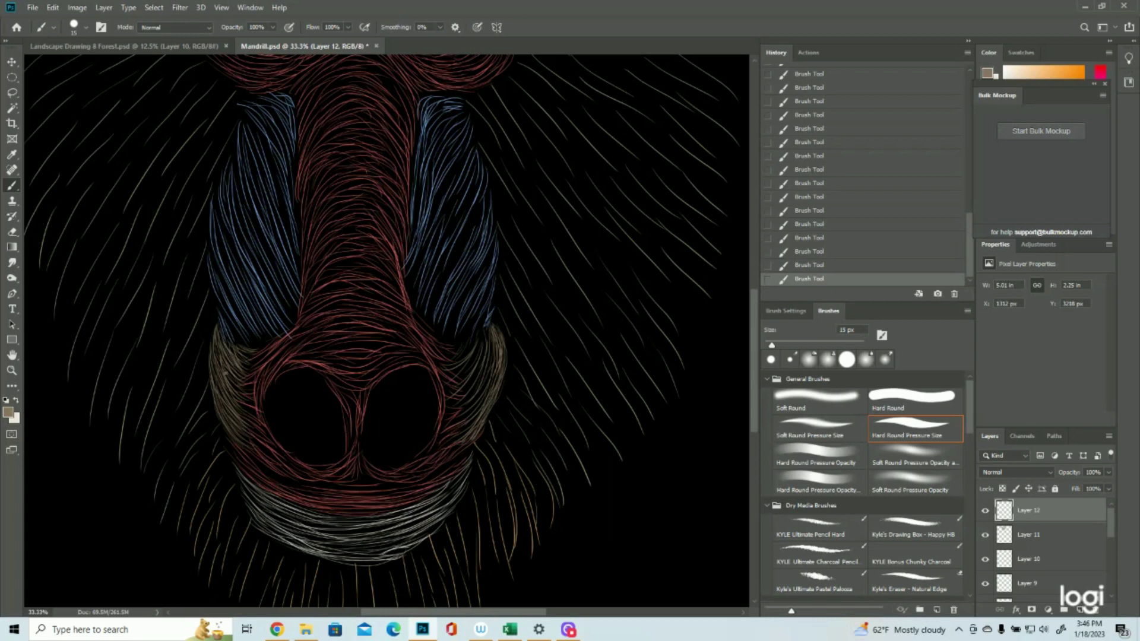
Step: Fan greyish-brown strokes inward across the upper part of the right-hand muzzle patch, below the blue cheek
{"action": "mouse_move", "coordinate": [487, 334]}
{"action": "left_mouse_down"}
{"action": "mouse_move", "coordinate": [488, 373]}
{"action": "mouse_move", "coordinate": [462, 388]}
{"action": "mouse_move", "coordinate": [451, 383]}
{"action": "mouse_move", "coordinate": [460, 378]}
{"action": "left_mouse_up"}
{"action": "mouse_move", "coordinate": [487, 337]}
{"action": "left_mouse_down"}
{"action": "mouse_move", "coordinate": [458, 359]}
{"action": "mouse_move", "coordinate": [473, 375]}
{"action": "left_mouse_up"}
{"action": "mouse_move", "coordinate": [487, 336]}
{"action": "left_mouse_down"}
{"action": "mouse_move", "coordinate": [467, 371]}
{"action": "mouse_move", "coordinate": [449, 377]}
{"action": "mouse_move", "coordinate": [438, 363]}
{"action": "mouse_move", "coordinate": [467, 361]}
{"action": "left_mouse_up"}
{"action": "mouse_move", "coordinate": [486, 339]}
{"action": "left_mouse_down"}
{"action": "mouse_move", "coordinate": [473, 357]}
{"action": "mouse_move", "coordinate": [483, 348]}
{"action": "mouse_move", "coordinate": [455, 362]}
{"action": "mouse_move", "coordinate": [445, 354]}
{"action": "left_mouse_up"}
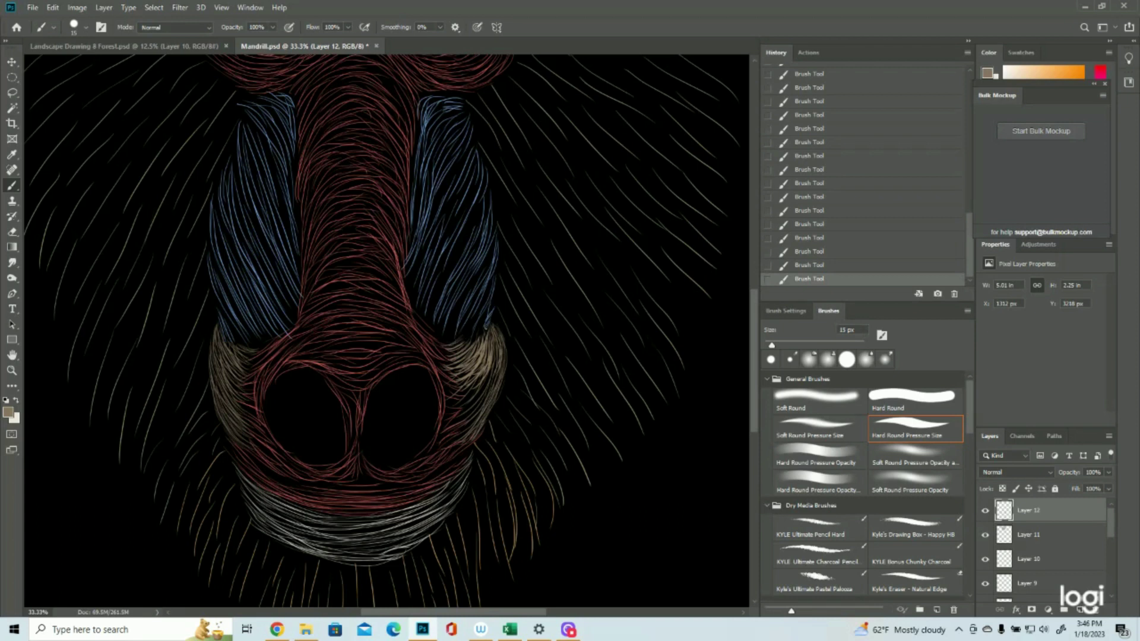
Step: Fill the lower and inner parts of the right-hand muzzle patch with denser greyish-brown strokes up to the red nose
{"action": "mouse_move", "coordinate": [493, 361]}
{"action": "left_mouse_down"}
{"action": "mouse_move", "coordinate": [475, 393]}
{"action": "mouse_move", "coordinate": [481, 405]}
{"action": "mouse_move", "coordinate": [444, 447]}
{"action": "left_mouse_up"}
{"action": "left_click_drag", "start_coordinate": [484, 394], "coordinate": [449, 437]}
{"action": "mouse_move", "coordinate": [488, 402]}
{"action": "left_mouse_down"}
{"action": "mouse_move", "coordinate": [461, 432]}
{"action": "mouse_move", "coordinate": [471, 430]}
{"action": "mouse_move", "coordinate": [459, 414]}
{"action": "mouse_move", "coordinate": [446, 422]}
{"action": "mouse_move", "coordinate": [449, 410]}
{"action": "mouse_move", "coordinate": [446, 423]}
{"action": "left_mouse_up"}
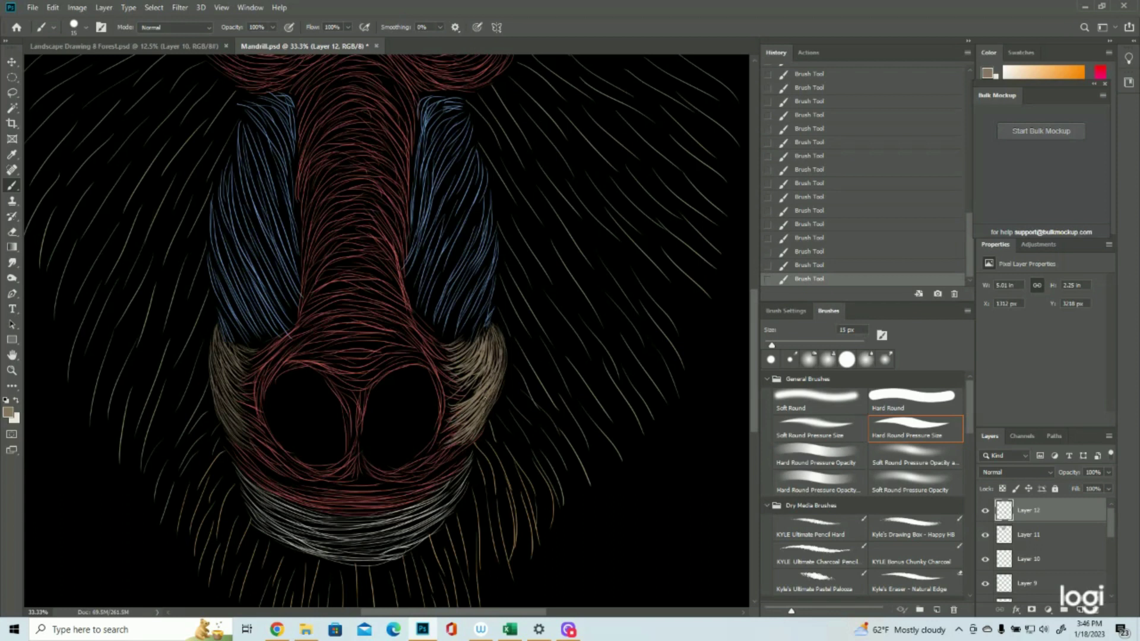
{"action": "mouse_move", "coordinate": [483, 382]}
{"action": "left_mouse_down"}
{"action": "mouse_move", "coordinate": [454, 404]}
{"action": "mouse_move", "coordinate": [458, 386]}
{"action": "left_mouse_up"}
{"action": "mouse_move", "coordinate": [473, 344]}
{"action": "left_mouse_down"}
{"action": "mouse_move", "coordinate": [448, 353]}
{"action": "mouse_move", "coordinate": [434, 336]}
{"action": "left_mouse_up"}
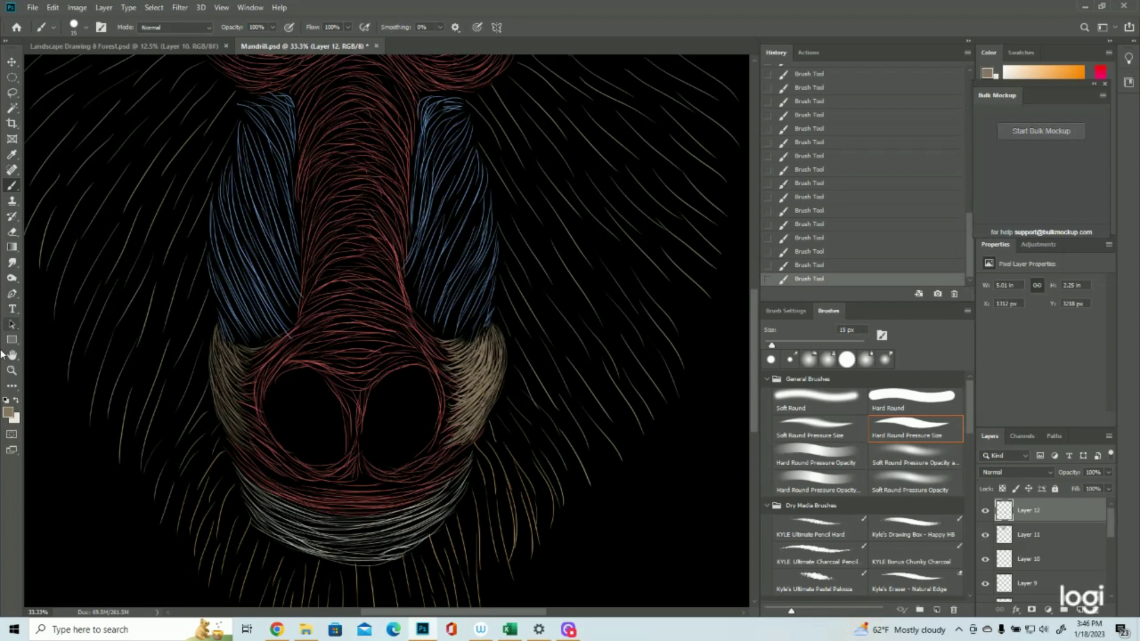
Step: Add a new layer above Layer 12 and show the sketch and colour swatches on Layer 3
{"action": "left_click", "coordinate": [11, 370]}
{"action": "left_click_drag", "start_coordinate": [431, 343], "coordinate": [399, 335]}
{"action": "left_click", "coordinate": [413, 245]}
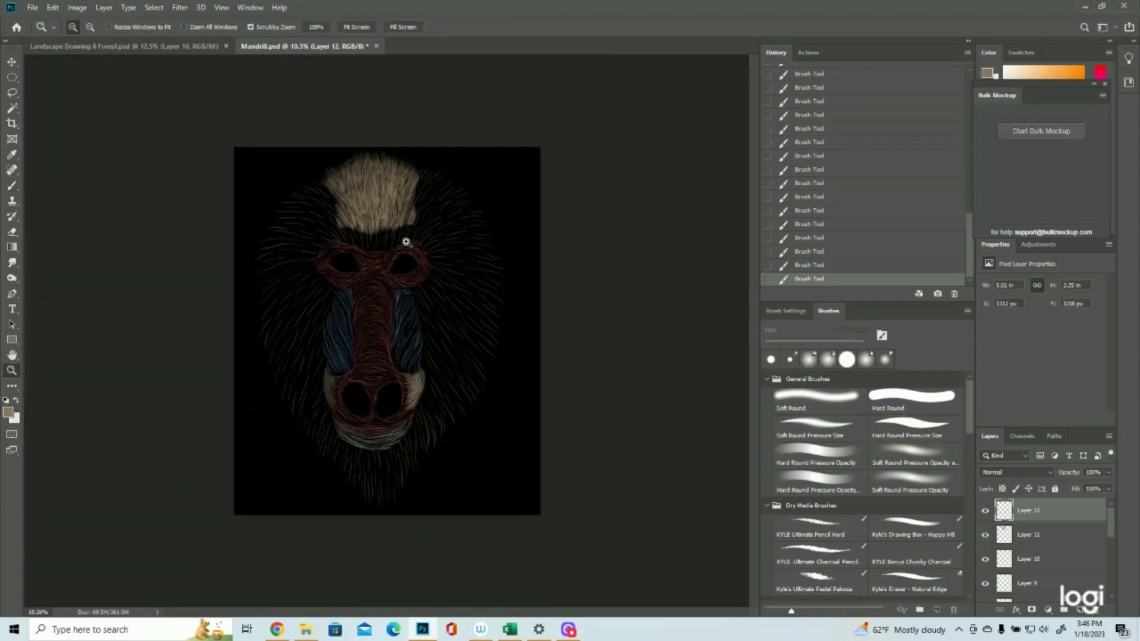
{"action": "left_click", "coordinate": [1081, 610]}
{"action": "scroll", "coordinate": [1026, 543], "scroll_direction": "down", "scroll_amount": 5}
{"action": "left_click", "coordinate": [984, 559]}
Step: Sample the light blue swatch, #83b3f2, as the foreground colour and hide Layer 3
{"action": "left_click_drag", "start_coordinate": [574, 462], "coordinate": [621, 469]}
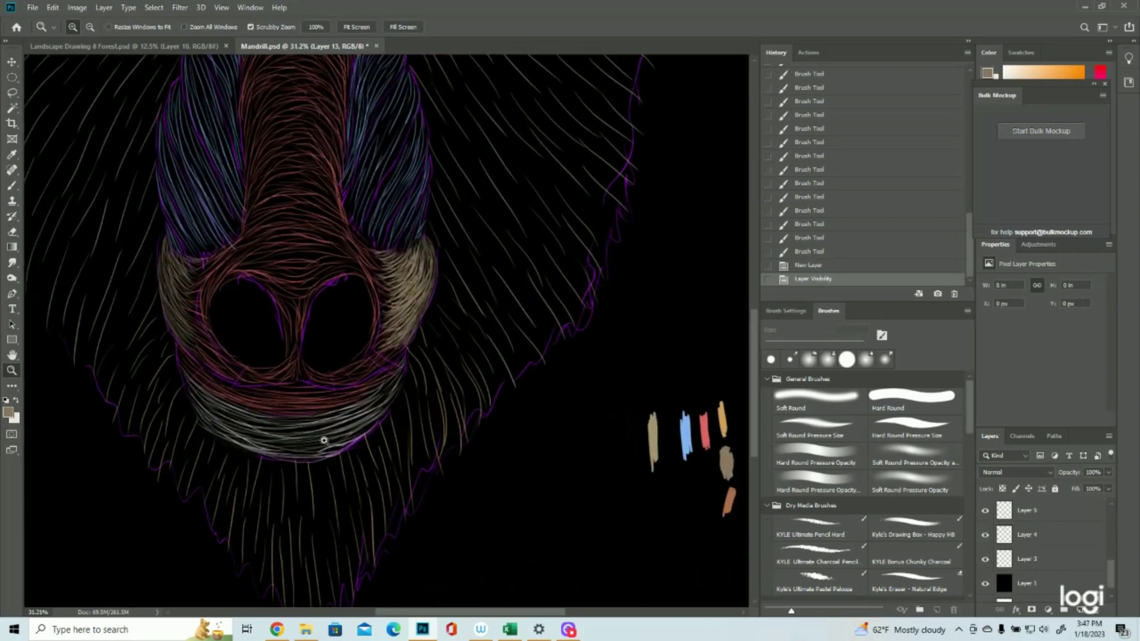
{"action": "left_click", "coordinate": [9, 412]}
{"action": "left_click", "coordinate": [689, 430]}
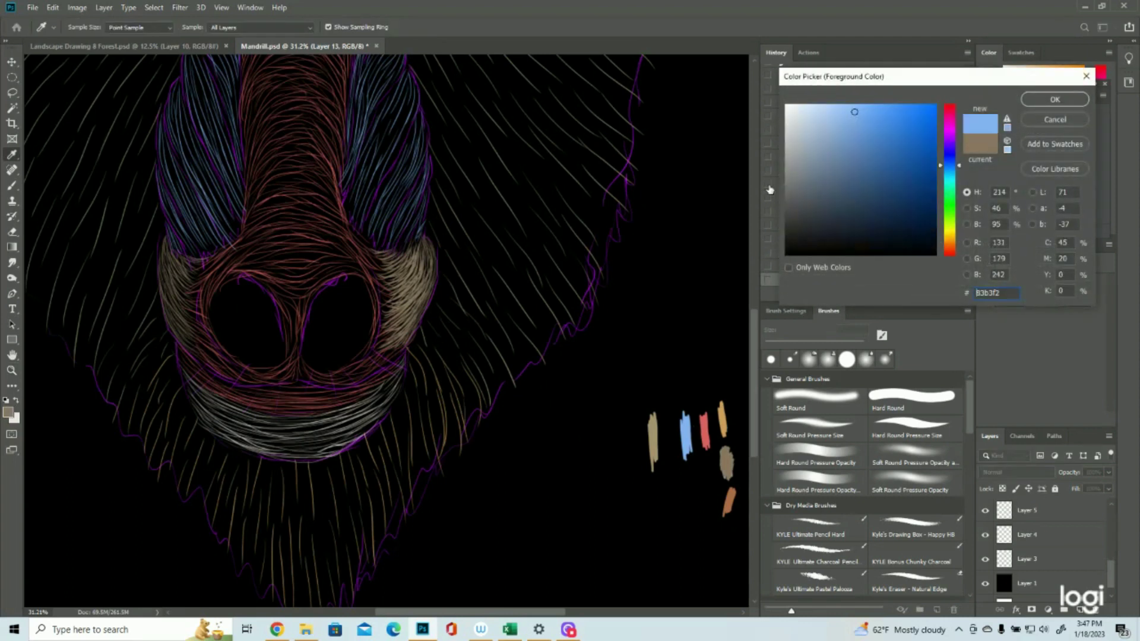
{"action": "left_click", "coordinate": [1054, 99]}
{"action": "left_click_drag", "start_coordinate": [639, 317], "coordinate": [569, 334]}
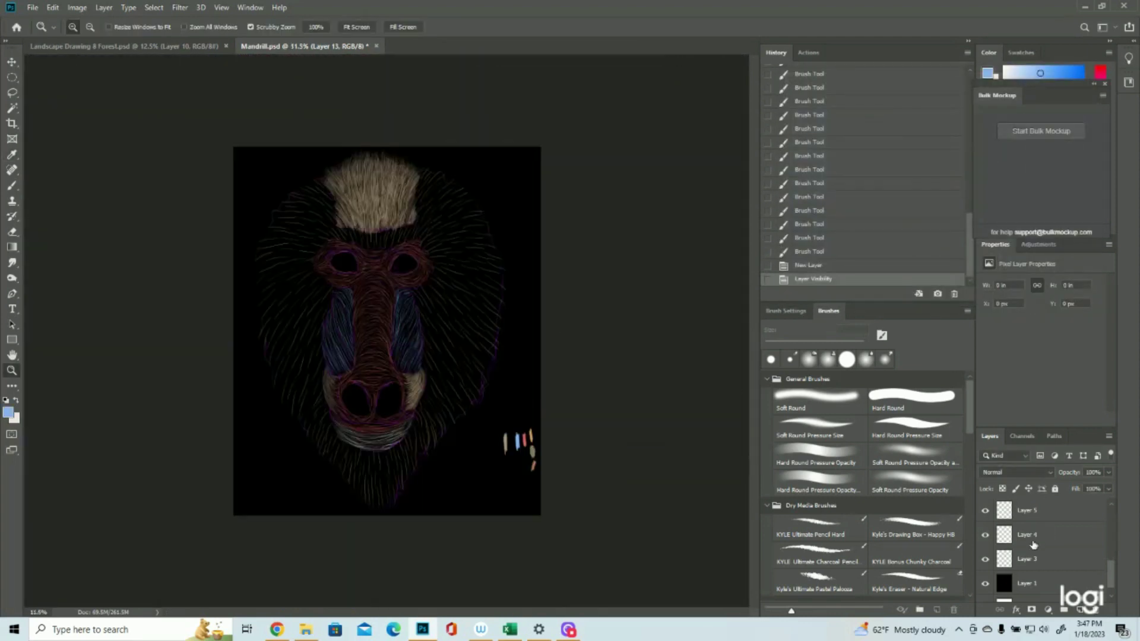
{"action": "left_click", "coordinate": [985, 559]}
Step: Brush light blue strokes across the top and down the inner edge of the right-hand cheek beside the nose
{"action": "left_click_drag", "start_coordinate": [362, 331], "coordinate": [410, 331]}
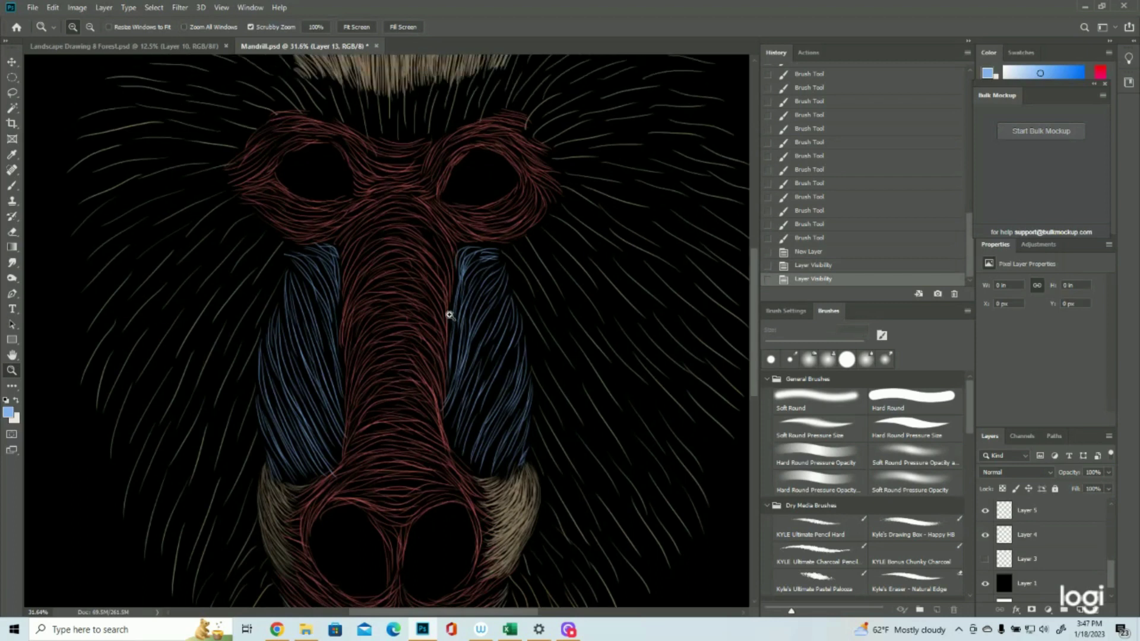
{"action": "left_click", "coordinate": [12, 186]}
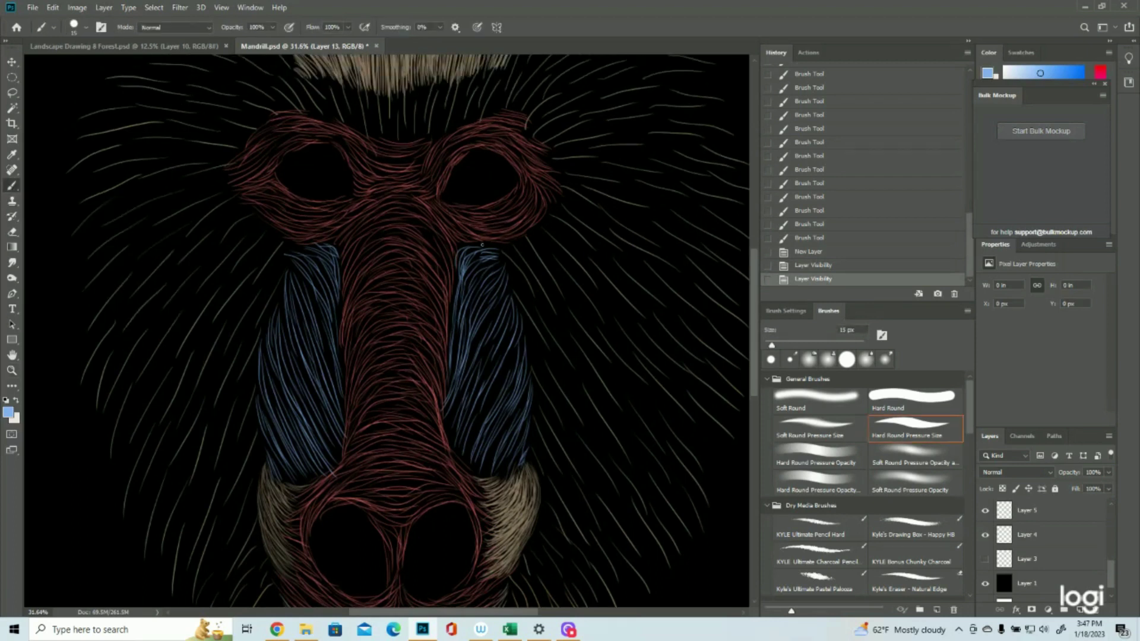
{"action": "left_click_drag", "start_coordinate": [498, 264], "coordinate": [484, 276]}
{"action": "mouse_move", "coordinate": [489, 262]}
{"action": "left_mouse_down"}
{"action": "mouse_move", "coordinate": [482, 276]}
{"action": "mouse_move", "coordinate": [467, 272]}
{"action": "left_mouse_up"}
{"action": "left_click_drag", "start_coordinate": [471, 264], "coordinate": [456, 338]}
{"action": "left_click_drag", "start_coordinate": [457, 318], "coordinate": [441, 401]}
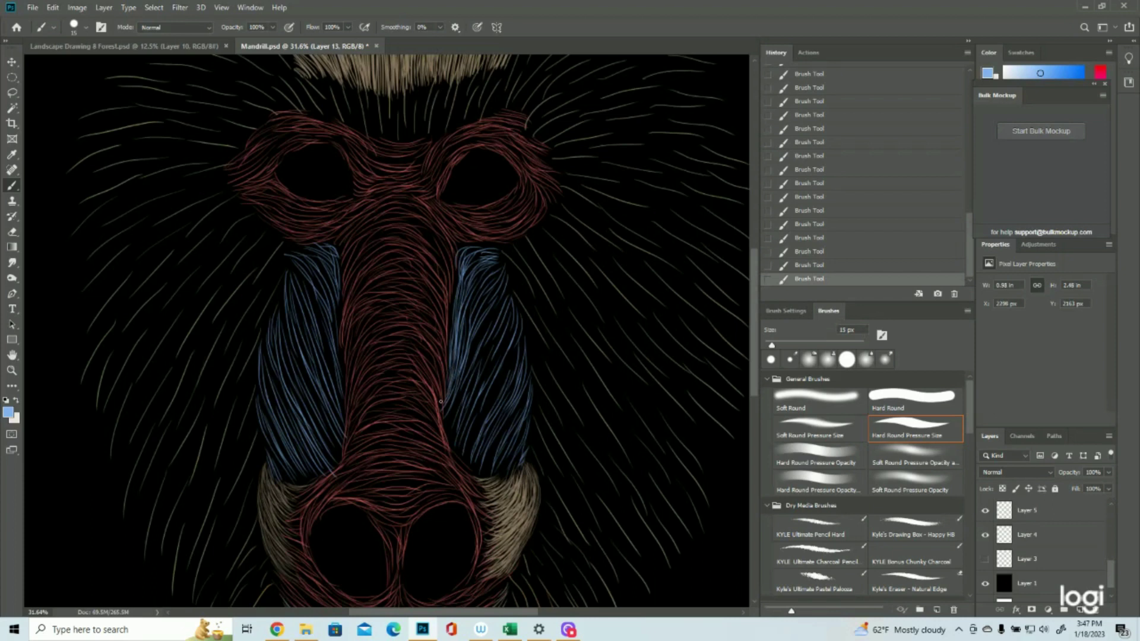
Step: Brush diagonal light blue strokes through the middle and lower part of the right-hand cheek
{"action": "mouse_move", "coordinate": [503, 302]}
{"action": "left_mouse_down"}
{"action": "mouse_move", "coordinate": [476, 338]}
{"action": "mouse_move", "coordinate": [449, 423]}
{"action": "mouse_move", "coordinate": [441, 408]}
{"action": "left_mouse_up"}
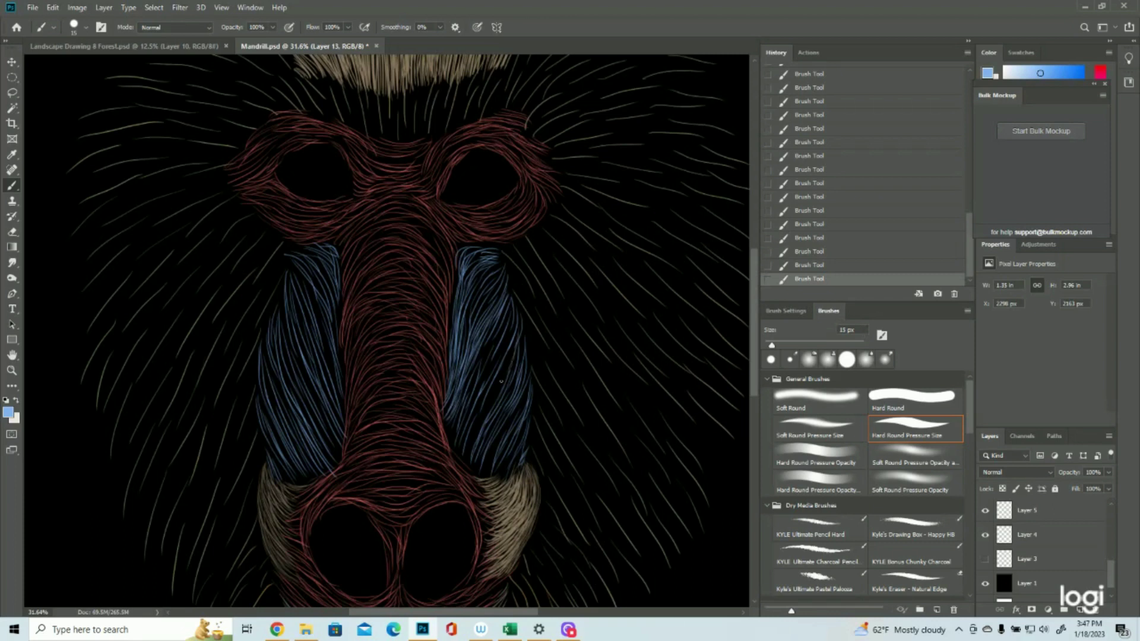
{"action": "left_click_drag", "start_coordinate": [514, 336], "coordinate": [484, 403]}
{"action": "left_click_drag", "start_coordinate": [510, 355], "coordinate": [467, 456]}
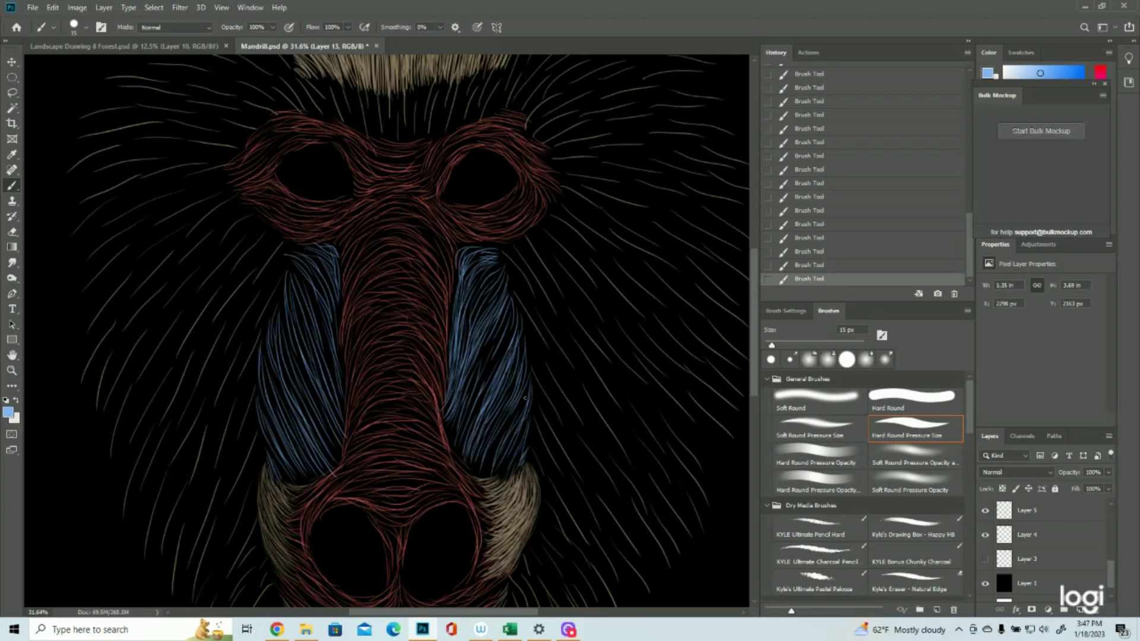
Step: Show the sketch on Layer 3 and paint light blue strokes in the lower outer part of the right-hand cheek
{"action": "left_click", "coordinate": [985, 560]}
{"action": "left_click_drag", "start_coordinate": [529, 376], "coordinate": [526, 397]}
{"action": "left_click_drag", "start_coordinate": [530, 386], "coordinate": [501, 438]}
{"action": "left_click_drag", "start_coordinate": [502, 431], "coordinate": [493, 461]}
{"action": "mouse_move", "coordinate": [497, 453]}
{"action": "left_mouse_down"}
{"action": "mouse_move", "coordinate": [492, 465]}
{"action": "mouse_move", "coordinate": [509, 452]}
{"action": "mouse_move", "coordinate": [512, 472]}
{"action": "left_mouse_up"}
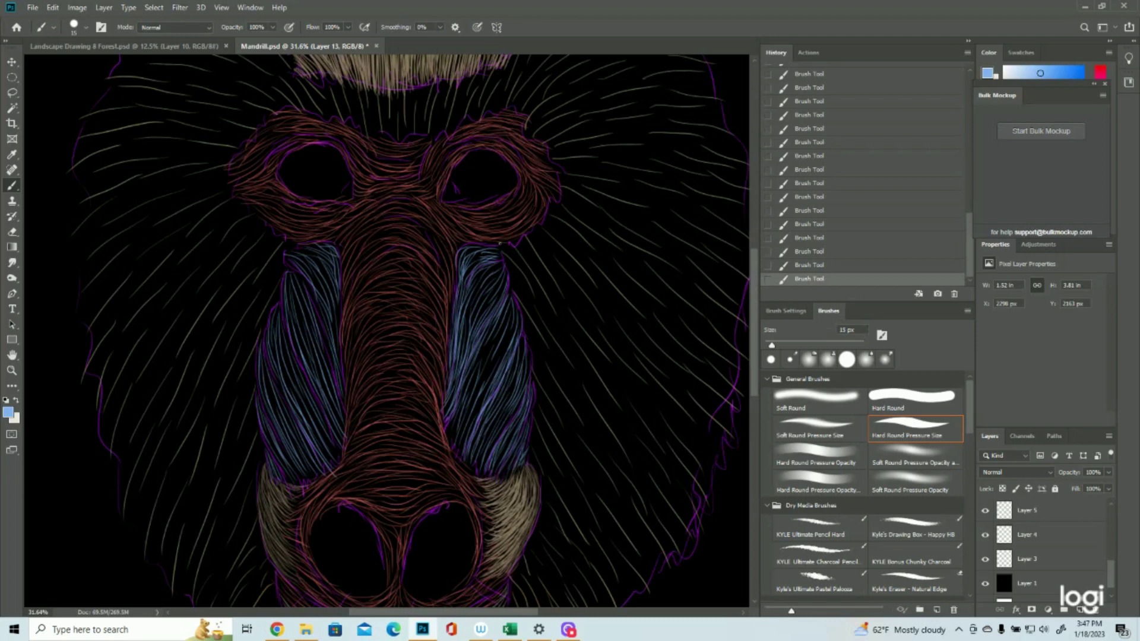
Step: Follow the sketch outline with light blue strokes down the full outer edge of the right-hand cheek
{"action": "mouse_move", "coordinate": [503, 258]}
{"action": "left_mouse_down"}
{"action": "mouse_move", "coordinate": [492, 248]}
{"action": "mouse_move", "coordinate": [498, 290]}
{"action": "mouse_move", "coordinate": [495, 278]}
{"action": "left_mouse_up"}
{"action": "left_click_drag", "start_coordinate": [515, 312], "coordinate": [530, 376]}
{"action": "left_click_drag", "start_coordinate": [534, 389], "coordinate": [527, 429]}
{"action": "left_click_drag", "start_coordinate": [529, 444], "coordinate": [525, 460]}
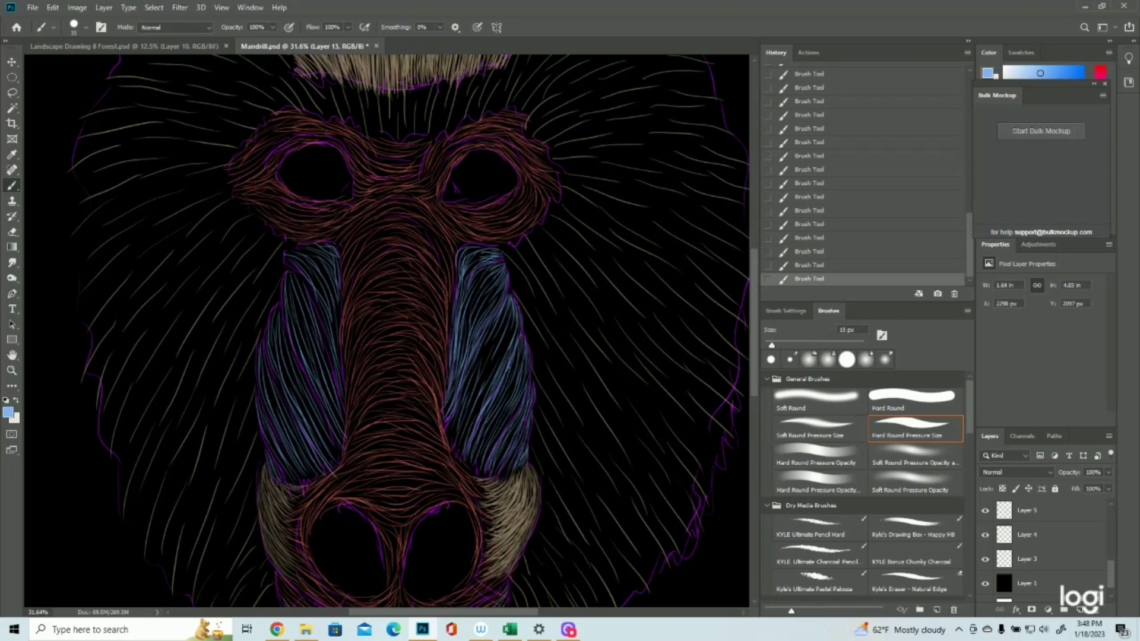
Step: Thicken the top and inner edge of the right-hand cheek with dense light blue strokes, with the Layer 3 sketch hidden
{"action": "mouse_move", "coordinate": [491, 256]}
{"action": "left_mouse_down"}
{"action": "mouse_move", "coordinate": [466, 263]}
{"action": "mouse_move", "coordinate": [463, 252]}
{"action": "mouse_move", "coordinate": [456, 280]}
{"action": "mouse_move", "coordinate": [473, 268]}
{"action": "mouse_move", "coordinate": [459, 261]}
{"action": "mouse_move", "coordinate": [484, 256]}
{"action": "mouse_move", "coordinate": [457, 291]}
{"action": "mouse_move", "coordinate": [451, 368]}
{"action": "left_mouse_up"}
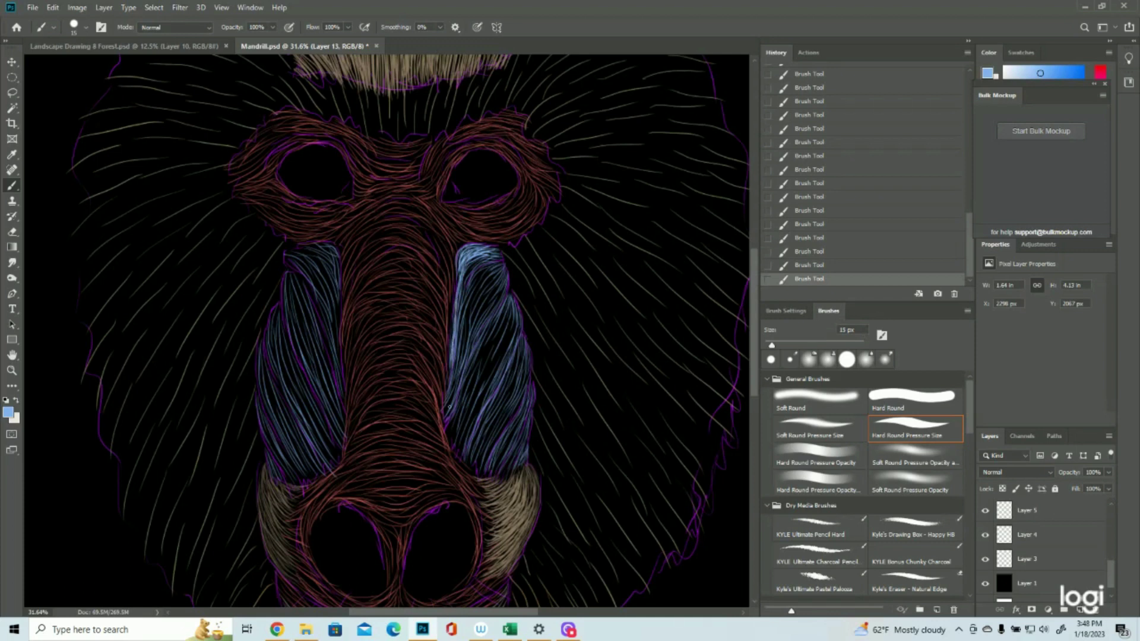
{"action": "left_click", "coordinate": [985, 559]}
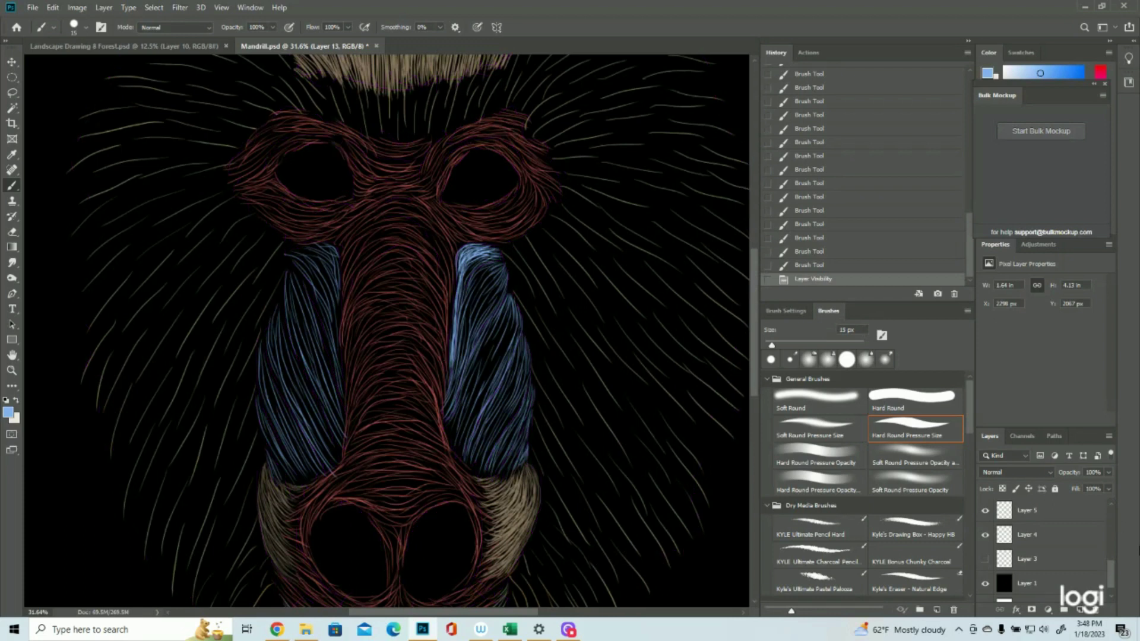
{"action": "left_click_drag", "start_coordinate": [458, 267], "coordinate": [454, 303]}
{"action": "left_click_drag", "start_coordinate": [456, 274], "coordinate": [452, 311]}
{"action": "left_click_drag", "start_coordinate": [454, 281], "coordinate": [450, 332]}
{"action": "left_click_drag", "start_coordinate": [452, 296], "coordinate": [449, 354]}
{"action": "mouse_move", "coordinate": [454, 308]}
{"action": "left_mouse_down"}
{"action": "mouse_move", "coordinate": [450, 350]}
{"action": "mouse_move", "coordinate": [450, 338]}
{"action": "left_mouse_up"}
{"action": "left_click_drag", "start_coordinate": [457, 264], "coordinate": [454, 298]}
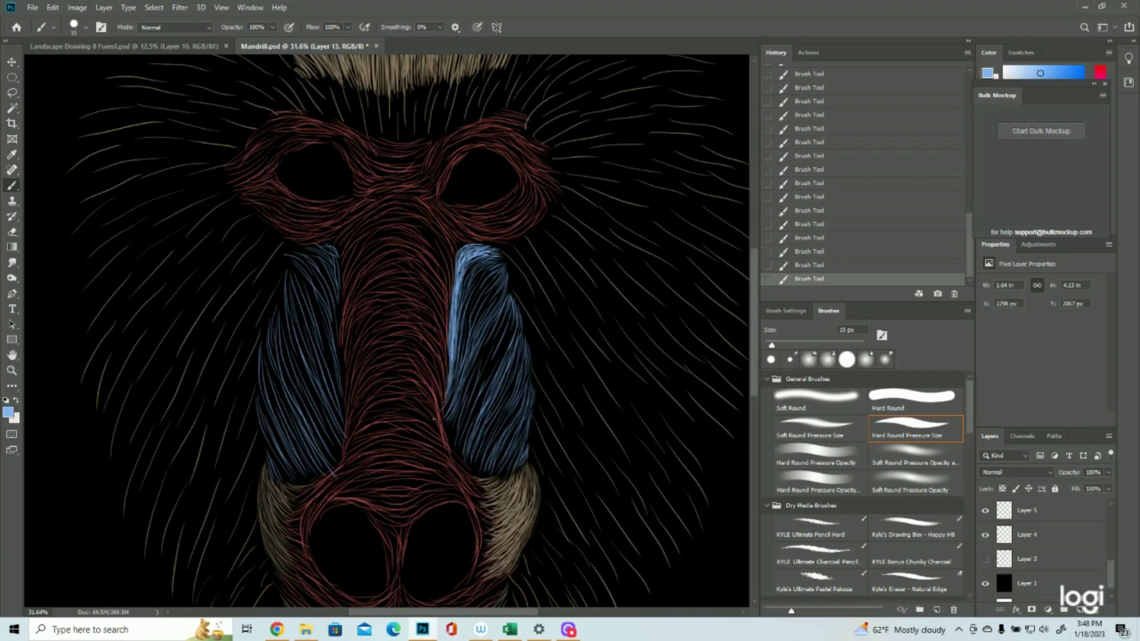
Step: Show the sketch on Layer 3 and brush light blue strokes down the upper inner part of the left-hand cheek
{"action": "left_click", "coordinate": [985, 560]}
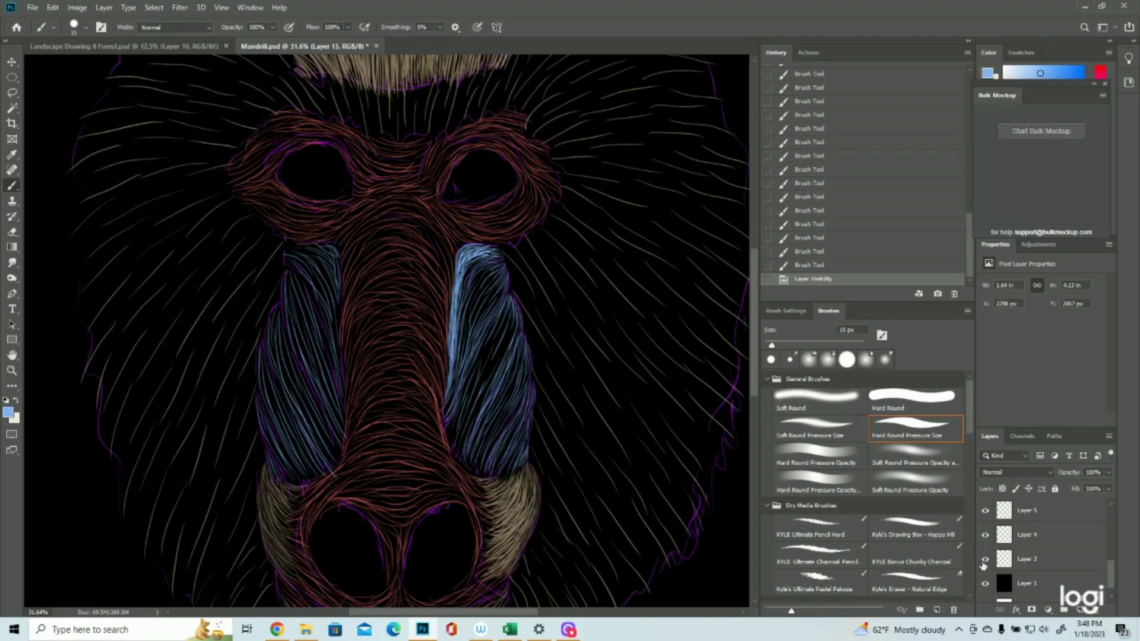
{"action": "left_click_drag", "start_coordinate": [288, 272], "coordinate": [309, 290]}
{"action": "left_click_drag", "start_coordinate": [303, 281], "coordinate": [321, 319]}
{"action": "left_click_drag", "start_coordinate": [316, 304], "coordinate": [328, 348]}
{"action": "left_click_drag", "start_coordinate": [314, 307], "coordinate": [322, 332]}
{"action": "mouse_move", "coordinate": [315, 312]}
{"action": "left_mouse_down"}
{"action": "mouse_move", "coordinate": [324, 344]}
{"action": "mouse_move", "coordinate": [309, 293]}
{"action": "mouse_move", "coordinate": [341, 400]}
{"action": "left_mouse_up"}
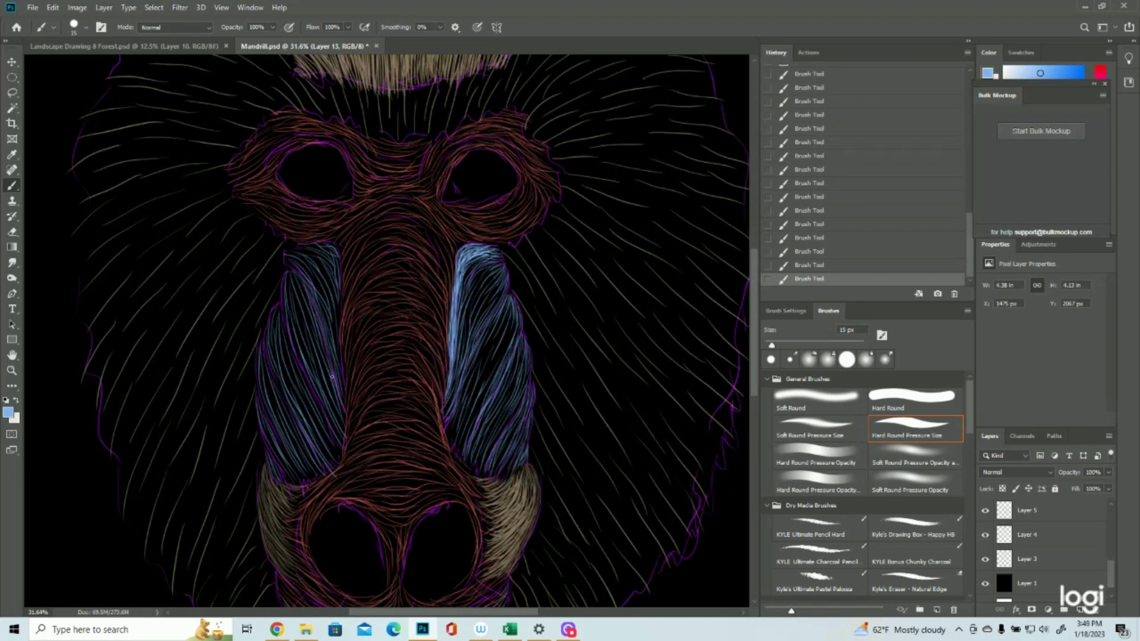
Step: Brush diagonal light blue strokes through the outer, middle and lower parts of the left-hand cheek, following the sketch outline
{"action": "left_click_drag", "start_coordinate": [281, 287], "coordinate": [285, 320]}
{"action": "mouse_move", "coordinate": [283, 300]}
{"action": "left_mouse_down"}
{"action": "mouse_move", "coordinate": [293, 356]}
{"action": "mouse_move", "coordinate": [332, 431]}
{"action": "left_mouse_up"}
{"action": "left_click_drag", "start_coordinate": [311, 392], "coordinate": [344, 450]}
{"action": "mouse_move", "coordinate": [267, 365]}
{"action": "left_mouse_down"}
{"action": "mouse_move", "coordinate": [263, 339]}
{"action": "mouse_move", "coordinate": [290, 406]}
{"action": "left_mouse_up"}
{"action": "mouse_move", "coordinate": [272, 377]}
{"action": "left_mouse_down"}
{"action": "mouse_move", "coordinate": [263, 354]}
{"action": "mouse_move", "coordinate": [306, 441]}
{"action": "mouse_move", "coordinate": [292, 428]}
{"action": "mouse_move", "coordinate": [278, 389]}
{"action": "mouse_move", "coordinate": [314, 464]}
{"action": "mouse_move", "coordinate": [283, 402]}
{"action": "mouse_move", "coordinate": [320, 470]}
{"action": "mouse_move", "coordinate": [291, 417]}
{"action": "mouse_move", "coordinate": [326, 460]}
{"action": "left_mouse_up"}
{"action": "left_click_drag", "start_coordinate": [256, 357], "coordinate": [262, 395]}
{"action": "left_click_drag", "start_coordinate": [272, 437], "coordinate": [260, 397]}
{"action": "mouse_move", "coordinate": [303, 476]}
{"action": "left_mouse_down"}
{"action": "mouse_move", "coordinate": [257, 426]}
{"action": "mouse_move", "coordinate": [289, 480]}
{"action": "mouse_move", "coordinate": [272, 454]}
{"action": "left_mouse_up"}
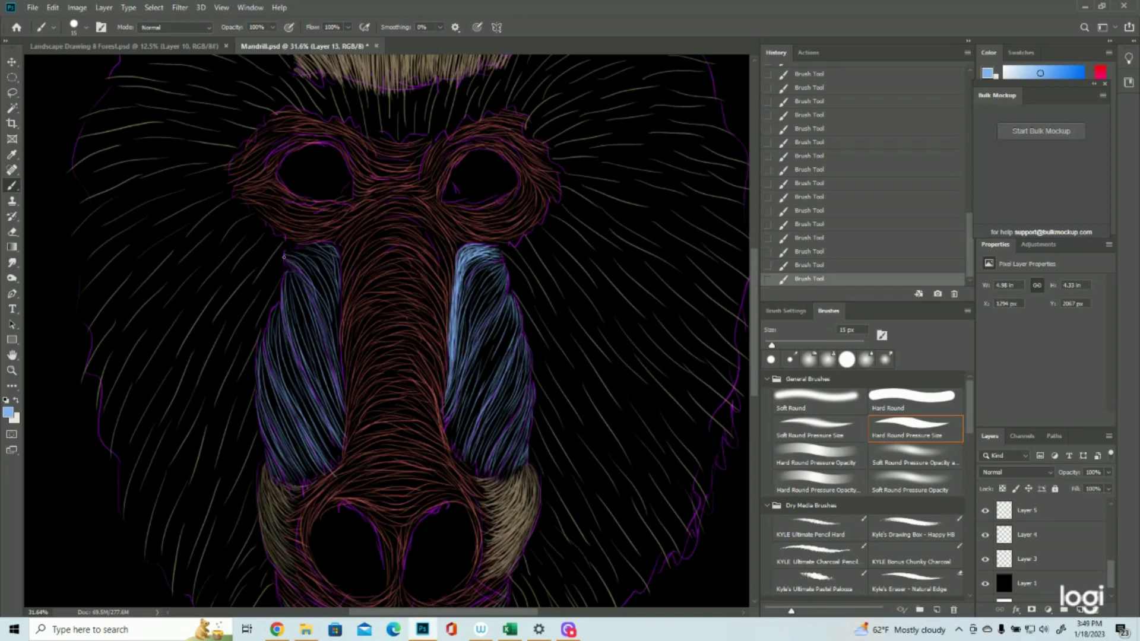
Step: Add light blue strokes along the top and outer edge of the left-hand cheek
{"action": "mouse_move", "coordinate": [306, 254]}
{"action": "left_mouse_down"}
{"action": "mouse_move", "coordinate": [287, 253]}
{"action": "mouse_move", "coordinate": [299, 246]}
{"action": "left_mouse_up"}
{"action": "mouse_move", "coordinate": [290, 270]}
{"action": "left_mouse_down"}
{"action": "mouse_move", "coordinate": [289, 304]}
{"action": "mouse_move", "coordinate": [286, 271]}
{"action": "mouse_move", "coordinate": [287, 309]}
{"action": "mouse_move", "coordinate": [290, 278]}
{"action": "mouse_move", "coordinate": [306, 314]}
{"action": "mouse_move", "coordinate": [302, 294]}
{"action": "mouse_move", "coordinate": [273, 325]}
{"action": "mouse_move", "coordinate": [279, 312]}
{"action": "mouse_move", "coordinate": [279, 337]}
{"action": "mouse_move", "coordinate": [278, 306]}
{"action": "mouse_move", "coordinate": [275, 346]}
{"action": "mouse_move", "coordinate": [277, 306]}
{"action": "mouse_move", "coordinate": [272, 331]}
{"action": "mouse_move", "coordinate": [270, 313]}
{"action": "mouse_move", "coordinate": [275, 363]}
{"action": "left_mouse_up"}
{"action": "mouse_move", "coordinate": [273, 333]}
{"action": "left_mouse_down"}
{"action": "mouse_move", "coordinate": [278, 361]}
{"action": "mouse_move", "coordinate": [288, 353]}
{"action": "left_mouse_up"}
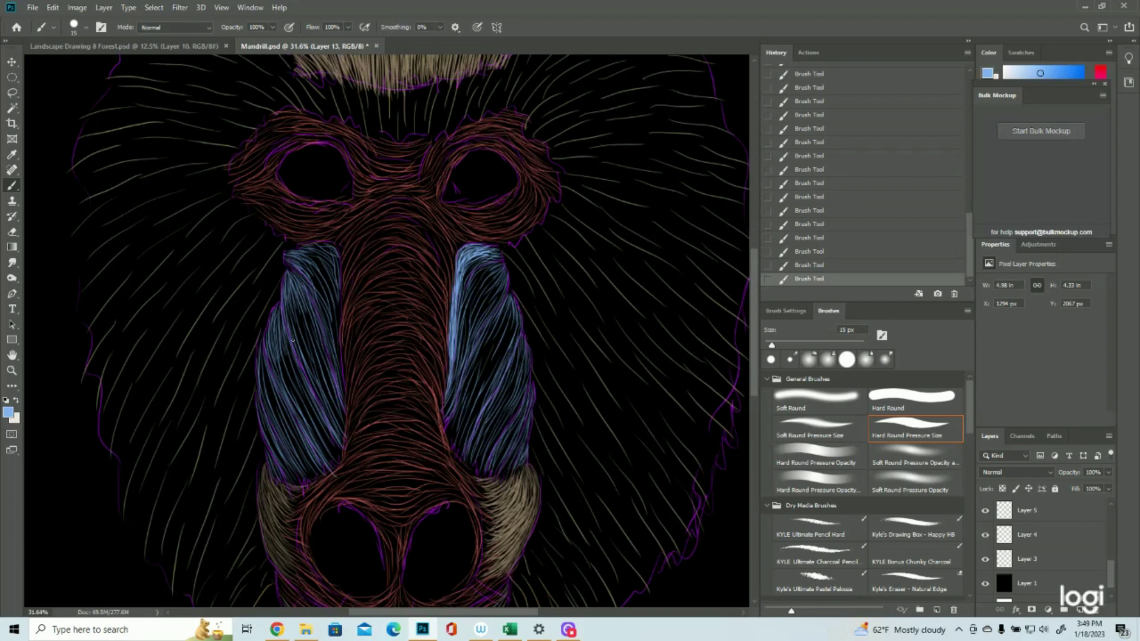
{"action": "mouse_move", "coordinate": [288, 300]}
{"action": "left_mouse_down"}
{"action": "mouse_move", "coordinate": [300, 339]}
{"action": "mouse_move", "coordinate": [306, 329]}
{"action": "left_mouse_up"}
{"action": "mouse_move", "coordinate": [265, 339]}
{"action": "left_mouse_down"}
{"action": "mouse_move", "coordinate": [268, 394]}
{"action": "mouse_move", "coordinate": [250, 414]}
{"action": "mouse_move", "coordinate": [256, 394]}
{"action": "mouse_move", "coordinate": [282, 460]}
{"action": "left_mouse_up"}
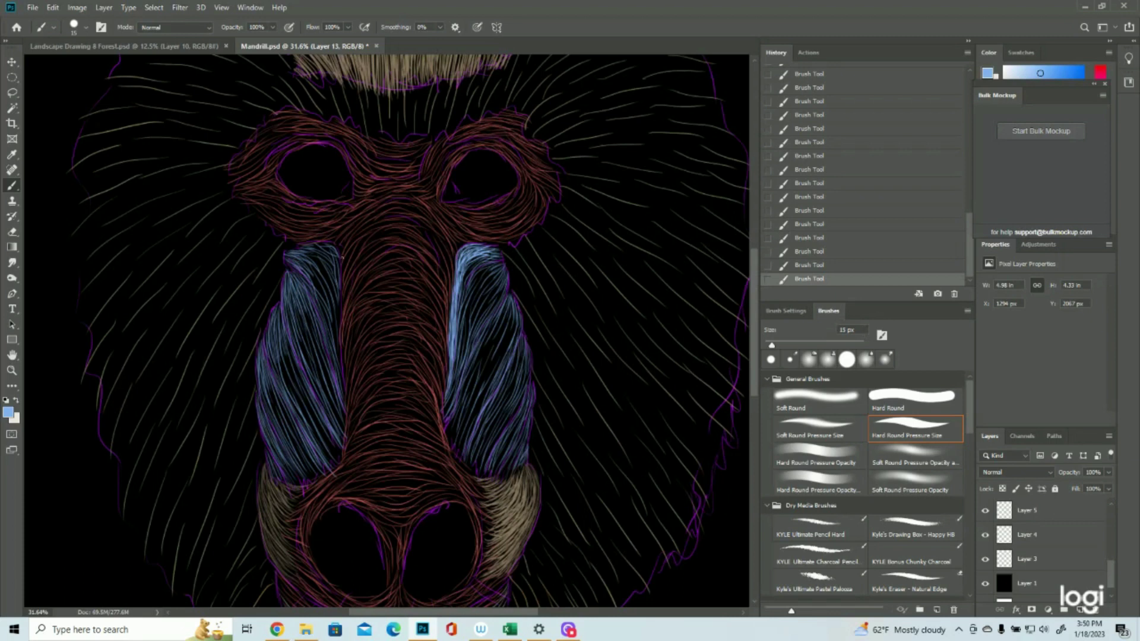
Step: Line the inner edge of the left-hand cheek with light blue strokes and fill gaps in its lower half
{"action": "mouse_move", "coordinate": [338, 276]}
{"action": "left_mouse_down"}
{"action": "mouse_move", "coordinate": [332, 251]}
{"action": "mouse_move", "coordinate": [342, 464]}
{"action": "left_mouse_up"}
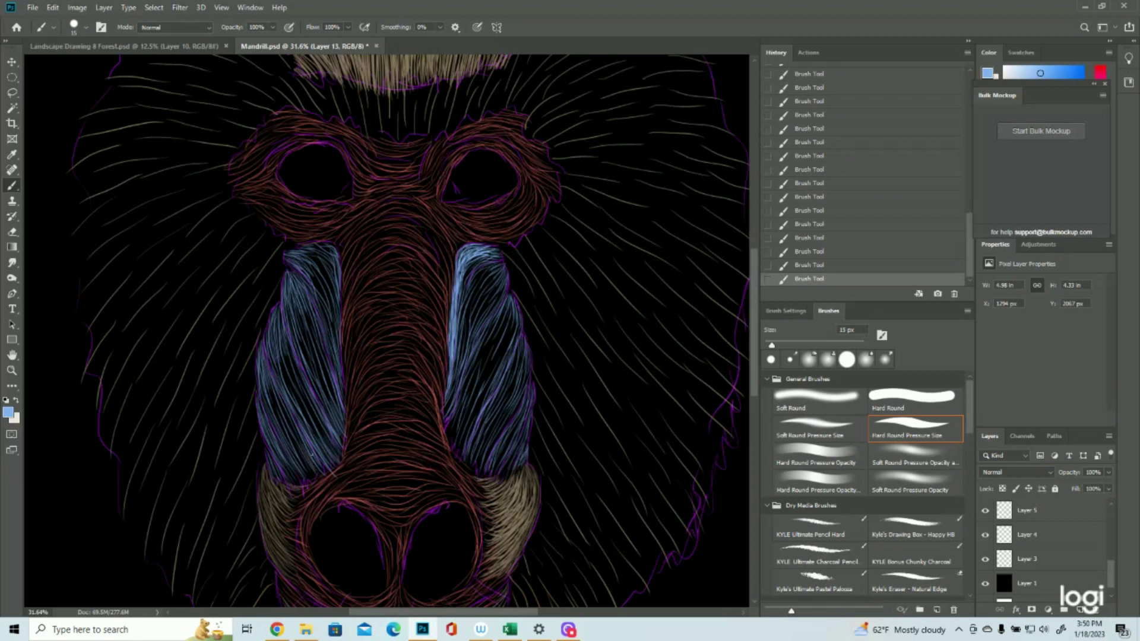
{"action": "left_click_drag", "start_coordinate": [298, 449], "coordinate": [308, 464]}
{"action": "left_click_drag", "start_coordinate": [284, 465], "coordinate": [297, 485]}
{"action": "left_click_drag", "start_coordinate": [276, 391], "coordinate": [291, 446]}
{"action": "left_click_drag", "start_coordinate": [282, 362], "coordinate": [316, 422]}
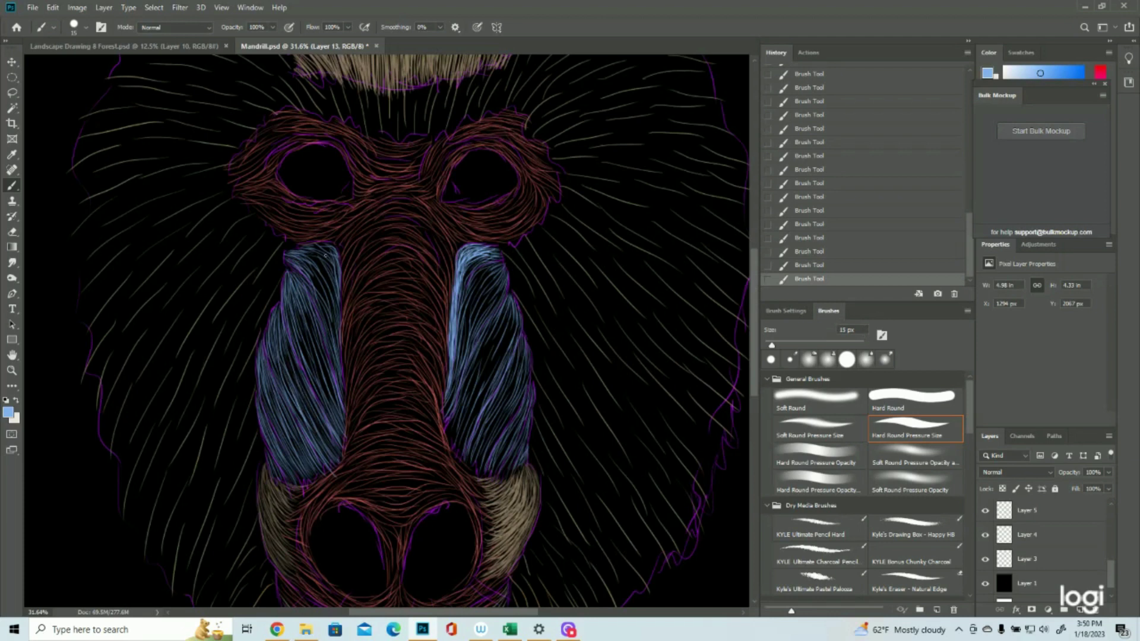
Step: Build dense light blue strokes over the top and a diagonal band through the upper half of the left-hand cheek
{"action": "mouse_move", "coordinate": [307, 245]}
{"action": "left_mouse_down"}
{"action": "mouse_move", "coordinate": [333, 252]}
{"action": "mouse_move", "coordinate": [317, 288]}
{"action": "mouse_move", "coordinate": [330, 293]}
{"action": "mouse_move", "coordinate": [330, 256]}
{"action": "mouse_move", "coordinate": [329, 305]}
{"action": "left_mouse_up"}
{"action": "left_click_drag", "start_coordinate": [327, 295], "coordinate": [328, 321]}
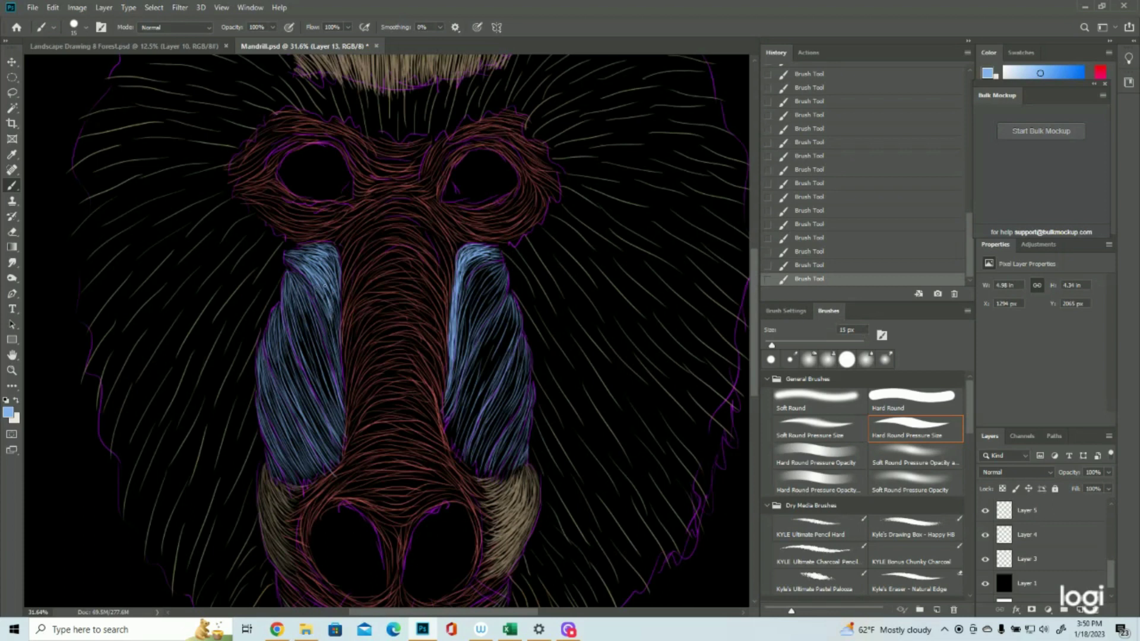
{"action": "left_click_drag", "start_coordinate": [324, 299], "coordinate": [332, 337]}
{"action": "left_click_drag", "start_coordinate": [298, 292], "coordinate": [313, 353]}
{"action": "left_click_drag", "start_coordinate": [293, 299], "coordinate": [315, 357]}
{"action": "left_click_drag", "start_coordinate": [296, 304], "coordinate": [317, 362]}
{"action": "mouse_move", "coordinate": [295, 308]}
{"action": "left_mouse_down"}
{"action": "mouse_move", "coordinate": [308, 350]}
{"action": "mouse_move", "coordinate": [303, 337]}
{"action": "left_mouse_up"}
{"action": "left_click_drag", "start_coordinate": [304, 338], "coordinate": [310, 355]}
{"action": "left_click_drag", "start_coordinate": [294, 309], "coordinate": [302, 343]}
{"action": "mouse_move", "coordinate": [297, 317]}
{"action": "left_mouse_down"}
{"action": "mouse_move", "coordinate": [310, 365]}
{"action": "mouse_move", "coordinate": [302, 343]}
{"action": "left_mouse_up"}
{"action": "mouse_move", "coordinate": [300, 343]}
{"action": "left_mouse_down"}
{"action": "mouse_move", "coordinate": [312, 369]}
{"action": "mouse_move", "coordinate": [306, 361]}
{"action": "left_mouse_up"}
{"action": "left_click_drag", "start_coordinate": [287, 309], "coordinate": [293, 336]}
{"action": "left_click_drag", "start_coordinate": [291, 323], "coordinate": [320, 373]}
{"action": "left_click_drag", "start_coordinate": [304, 317], "coordinate": [327, 376]}
{"action": "mouse_move", "coordinate": [313, 338]}
{"action": "left_mouse_down"}
{"action": "mouse_move", "coordinate": [331, 390]}
{"action": "mouse_move", "coordinate": [323, 352]}
{"action": "left_mouse_up"}
{"action": "left_click_drag", "start_coordinate": [311, 314], "coordinate": [325, 354]}
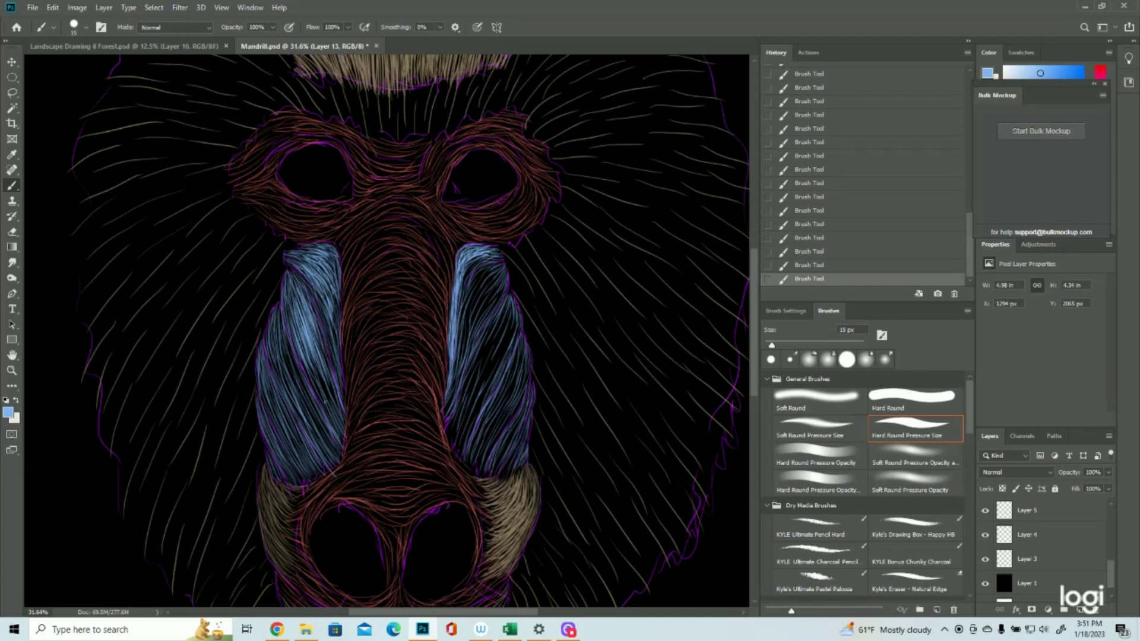
Step: Thicken the middle of the left-hand cheek with dense diagonal light blue strokes
{"action": "left_click_drag", "start_coordinate": [314, 358], "coordinate": [330, 405]}
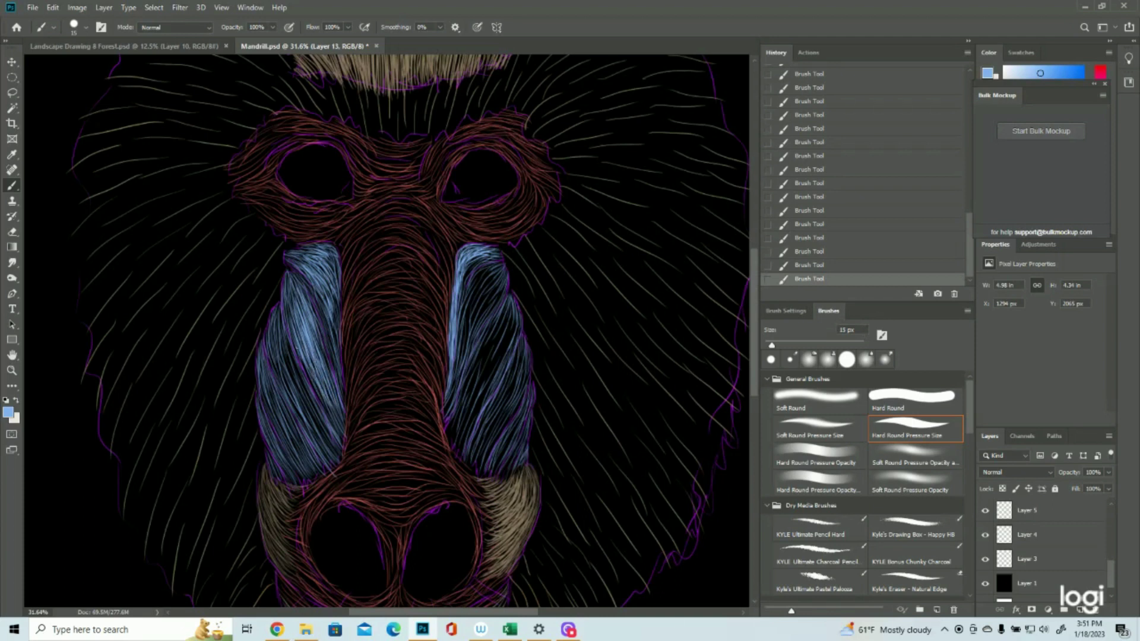
{"action": "mouse_move", "coordinate": [307, 368]}
{"action": "left_mouse_down"}
{"action": "mouse_move", "coordinate": [337, 412]}
{"action": "mouse_move", "coordinate": [321, 387]}
{"action": "left_mouse_up"}
{"action": "left_click_drag", "start_coordinate": [282, 337], "coordinate": [301, 383]}
{"action": "left_click_drag", "start_coordinate": [286, 344], "coordinate": [316, 410]}
{"action": "left_click_drag", "start_coordinate": [297, 368], "coordinate": [314, 406]}
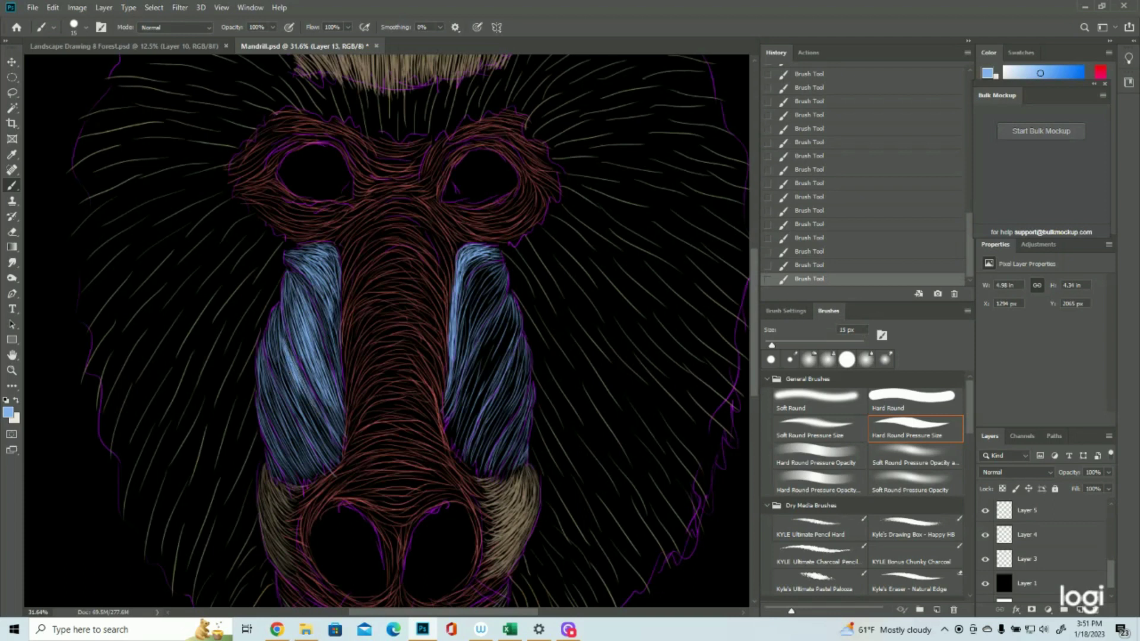
Step: Extend the dense light blue bands into the lower half of the left-hand cheek, and hide the Layer 3 sketch
{"action": "left_click_drag", "start_coordinate": [281, 334], "coordinate": [293, 398]}
{"action": "left_click_drag", "start_coordinate": [273, 361], "coordinate": [324, 436]}
{"action": "left_click_drag", "start_coordinate": [278, 341], "coordinate": [324, 446]}
{"action": "mouse_move", "coordinate": [270, 385]}
{"action": "left_mouse_down"}
{"action": "mouse_move", "coordinate": [307, 455]}
{"action": "mouse_move", "coordinate": [298, 453]}
{"action": "left_mouse_up"}
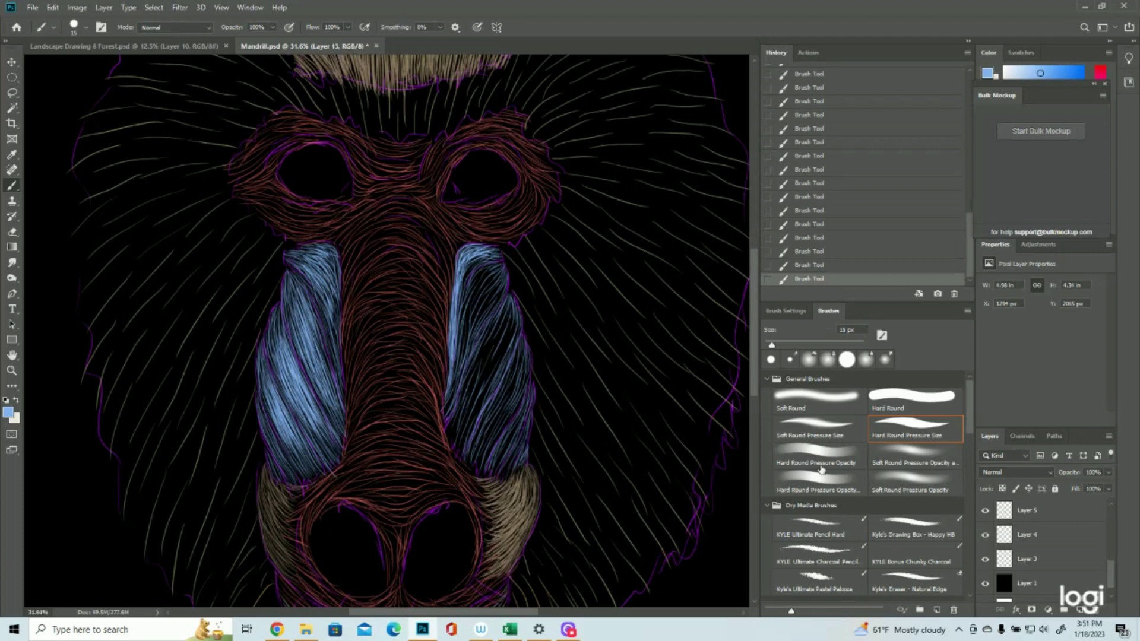
{"action": "left_click", "coordinate": [985, 559]}
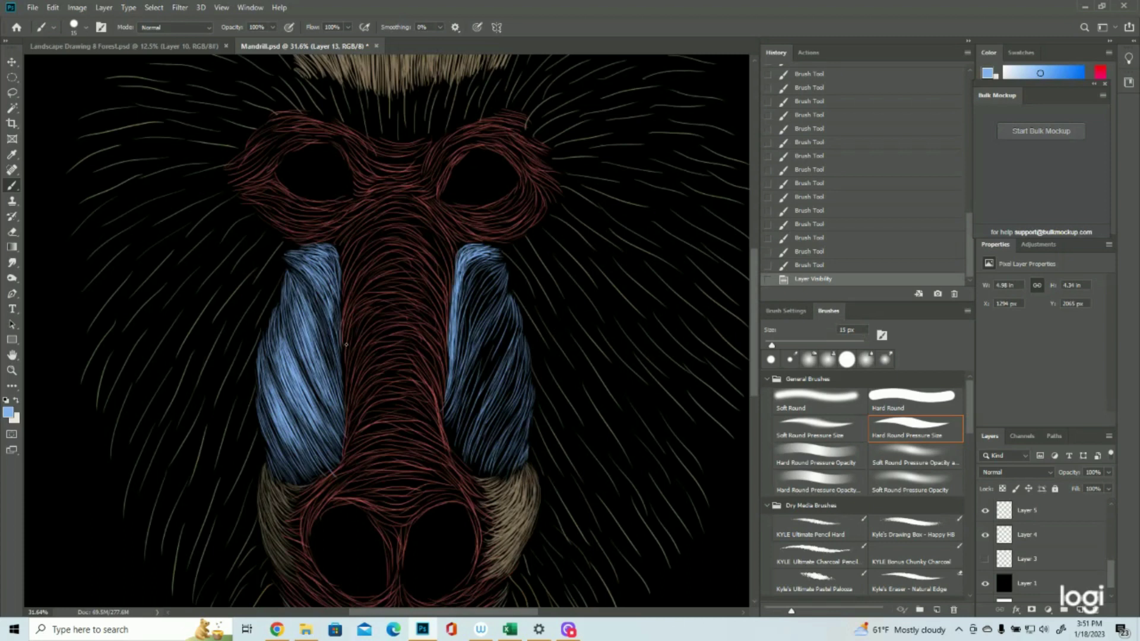
Step: Paint light blue strokes in the lower outer corner of the left-hand cheek with the Layer 3 sketch shown, and hide the sketch again
{"action": "left_click", "coordinate": [985, 559]}
{"action": "left_click_drag", "start_coordinate": [265, 421], "coordinate": [279, 458]}
{"action": "left_click_drag", "start_coordinate": [272, 444], "coordinate": [293, 479]}
{"action": "mouse_move", "coordinate": [279, 461]}
{"action": "left_mouse_down"}
{"action": "mouse_move", "coordinate": [290, 479]}
{"action": "mouse_move", "coordinate": [279, 476]}
{"action": "left_mouse_up"}
{"action": "left_click_drag", "start_coordinate": [269, 452], "coordinate": [276, 476]}
{"action": "left_click_drag", "start_coordinate": [273, 465], "coordinate": [282, 484]}
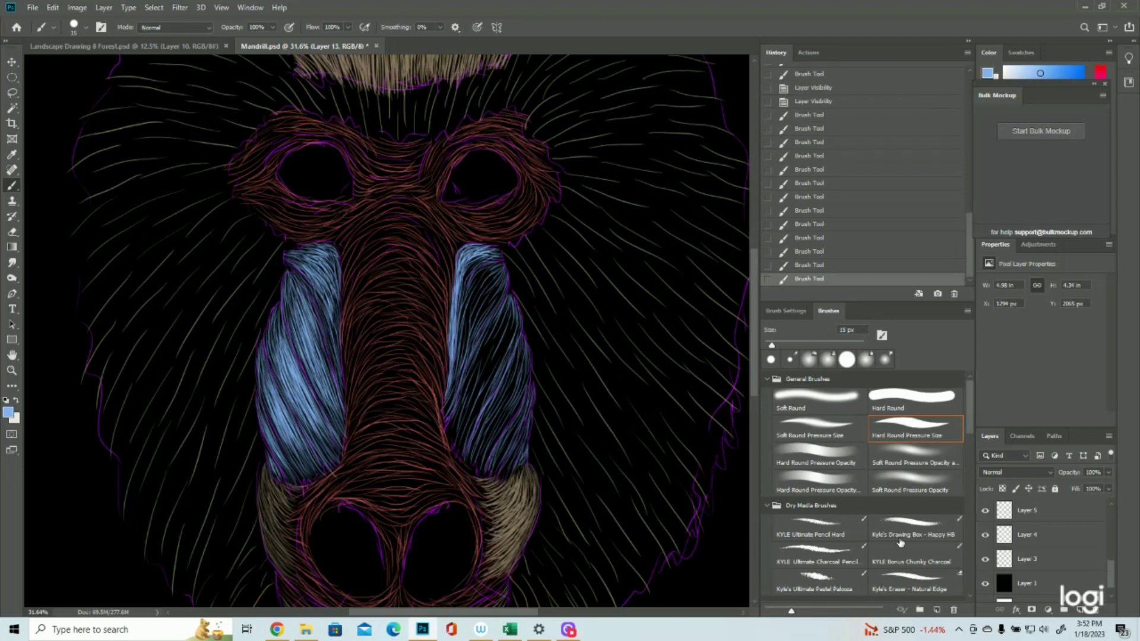
{"action": "left_click", "coordinate": [983, 559]}
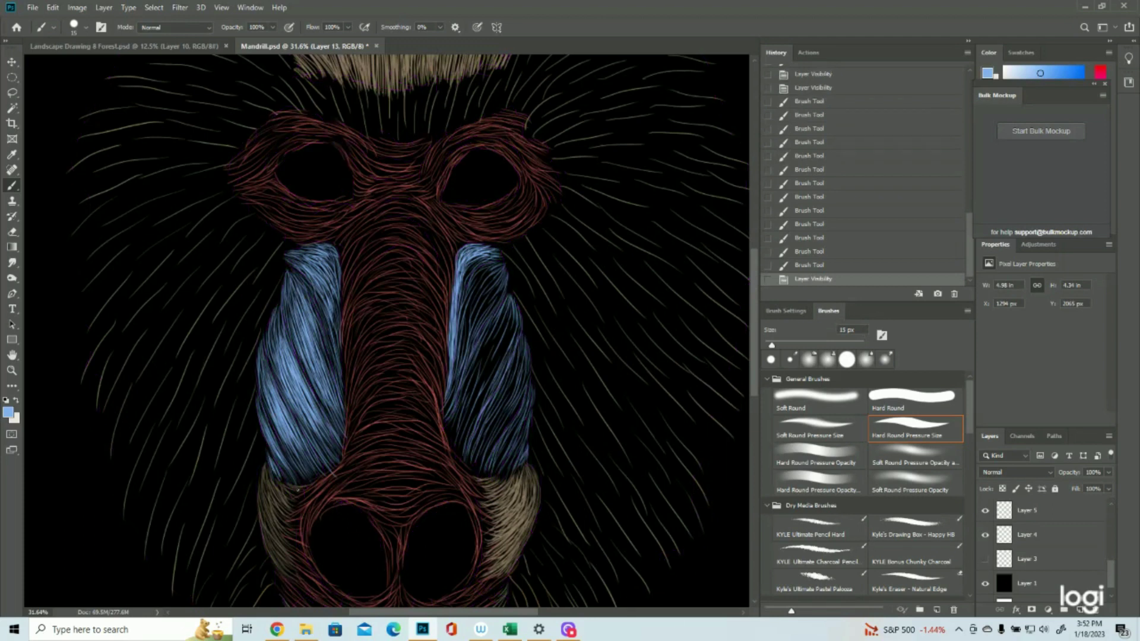
Step: Finish the bottom edge of the left-hand cheek with short light blue strokes from the outer to the inner corner
{"action": "left_click_drag", "start_coordinate": [291, 457], "coordinate": [294, 478]}
{"action": "left_click_drag", "start_coordinate": [284, 459], "coordinate": [288, 479]}
{"action": "left_click_drag", "start_coordinate": [279, 460], "coordinate": [284, 478]}
{"action": "left_click_drag", "start_coordinate": [274, 460], "coordinate": [299, 483]}
{"action": "mouse_move", "coordinate": [297, 465]}
{"action": "left_mouse_down"}
{"action": "mouse_move", "coordinate": [306, 482]}
{"action": "mouse_move", "coordinate": [320, 480]}
{"action": "left_mouse_up"}
{"action": "left_click_drag", "start_coordinate": [316, 464], "coordinate": [336, 478]}
{"action": "left_click_drag", "start_coordinate": [333, 461], "coordinate": [339, 475]}
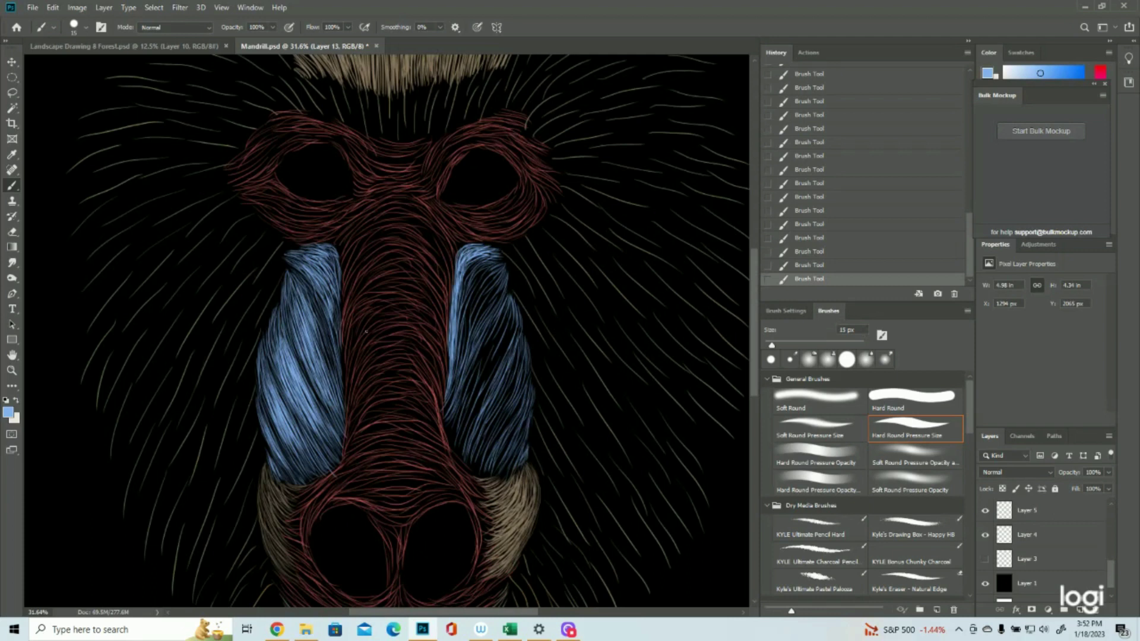
Step: Show the Layer 3 sketch and brush light blue strokes from the upper outer part of the right-hand cheek towards its inner edge
{"action": "left_click", "coordinate": [985, 558]}
{"action": "left_click_drag", "start_coordinate": [498, 288], "coordinate": [485, 311]}
{"action": "left_click_drag", "start_coordinate": [500, 286], "coordinate": [486, 312]}
{"action": "left_click_drag", "start_coordinate": [499, 289], "coordinate": [450, 367]}
{"action": "left_click_drag", "start_coordinate": [458, 345], "coordinate": [450, 368]}
{"action": "left_click_drag", "start_coordinate": [458, 345], "coordinate": [456, 349]}
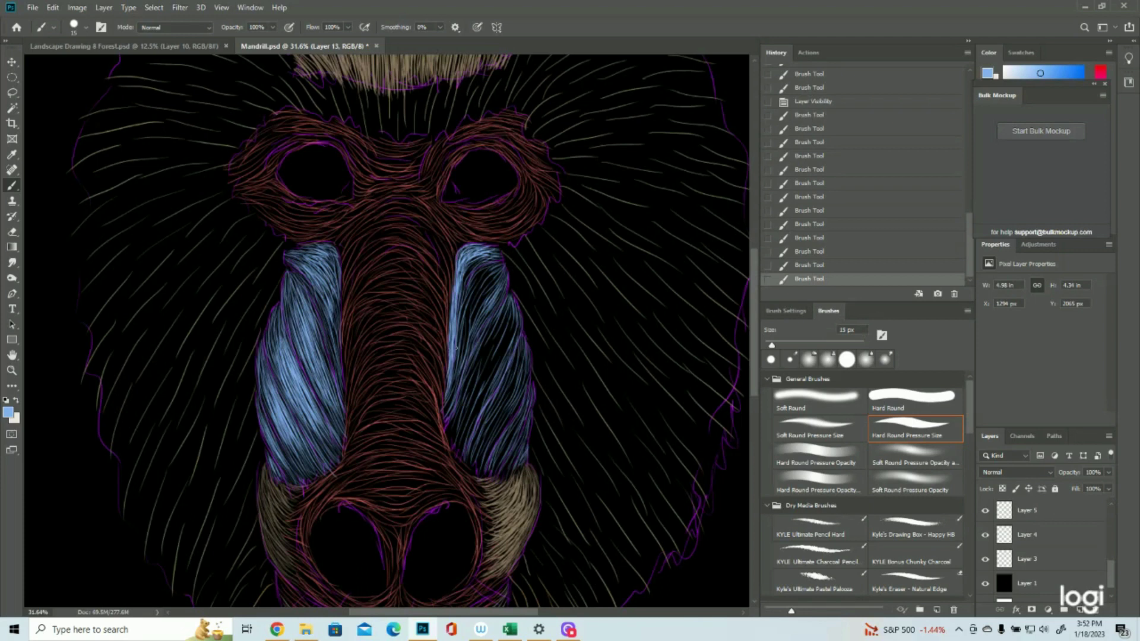
Step: Thicken the area just below the top of the right-hand cheek with short dense light blue strokes
{"action": "left_click_drag", "start_coordinate": [497, 267], "coordinate": [483, 281]}
{"action": "left_click_drag", "start_coordinate": [498, 267], "coordinate": [478, 282]}
{"action": "left_click_drag", "start_coordinate": [493, 269], "coordinate": [478, 279]}
{"action": "mouse_move", "coordinate": [490, 270]}
{"action": "left_mouse_down"}
{"action": "mouse_move", "coordinate": [473, 294]}
{"action": "mouse_move", "coordinate": [484, 297]}
{"action": "left_mouse_up"}
{"action": "left_click_drag", "start_coordinate": [503, 268], "coordinate": [487, 299]}
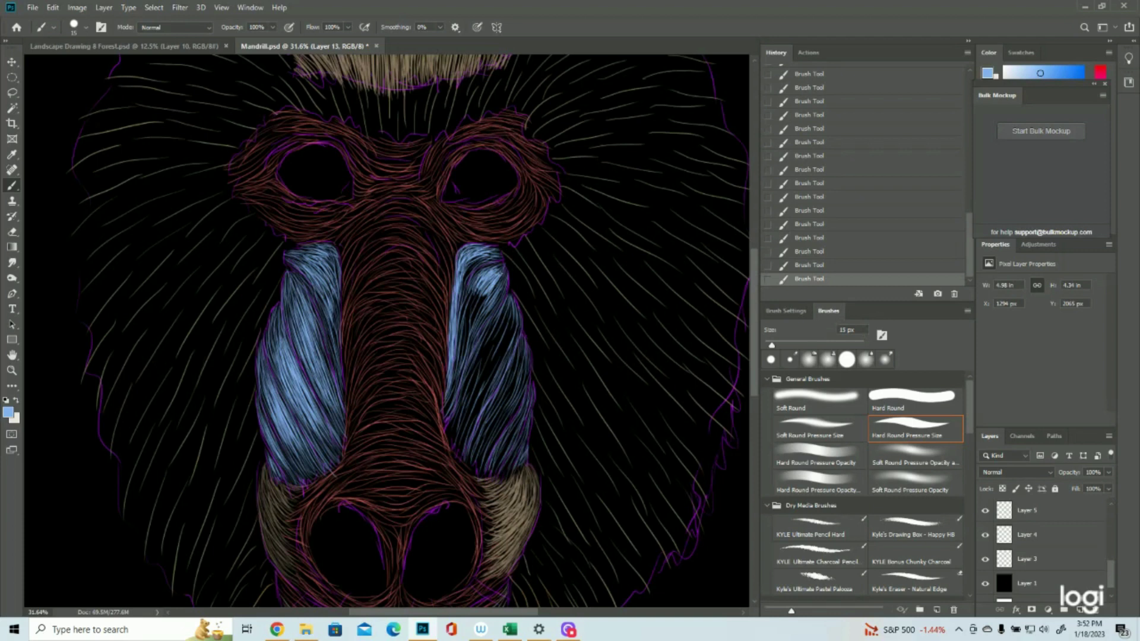
Step: Build dense diagonal light blue bands down the middle and lower right-hand cheek, and hide the Layer 3 sketch
{"action": "left_click_drag", "start_coordinate": [499, 279], "coordinate": [476, 320]}
{"action": "left_click_drag", "start_coordinate": [484, 298], "coordinate": [470, 330]}
{"action": "left_click_drag", "start_coordinate": [487, 293], "coordinate": [461, 344]}
{"action": "mouse_move", "coordinate": [475, 309]}
{"action": "left_mouse_down"}
{"action": "mouse_move", "coordinate": [444, 412]}
{"action": "mouse_move", "coordinate": [469, 404]}
{"action": "left_mouse_up"}
{"action": "mouse_move", "coordinate": [504, 338]}
{"action": "left_mouse_down"}
{"action": "mouse_move", "coordinate": [451, 451]}
{"action": "mouse_move", "coordinate": [457, 439]}
{"action": "mouse_move", "coordinate": [481, 469]}
{"action": "left_mouse_up"}
{"action": "left_click_drag", "start_coordinate": [528, 374], "coordinate": [490, 465]}
{"action": "mouse_move", "coordinate": [527, 398]}
{"action": "left_mouse_down"}
{"action": "mouse_move", "coordinate": [483, 475]}
{"action": "mouse_move", "coordinate": [510, 424]}
{"action": "left_mouse_up"}
{"action": "left_click", "coordinate": [986, 559]}
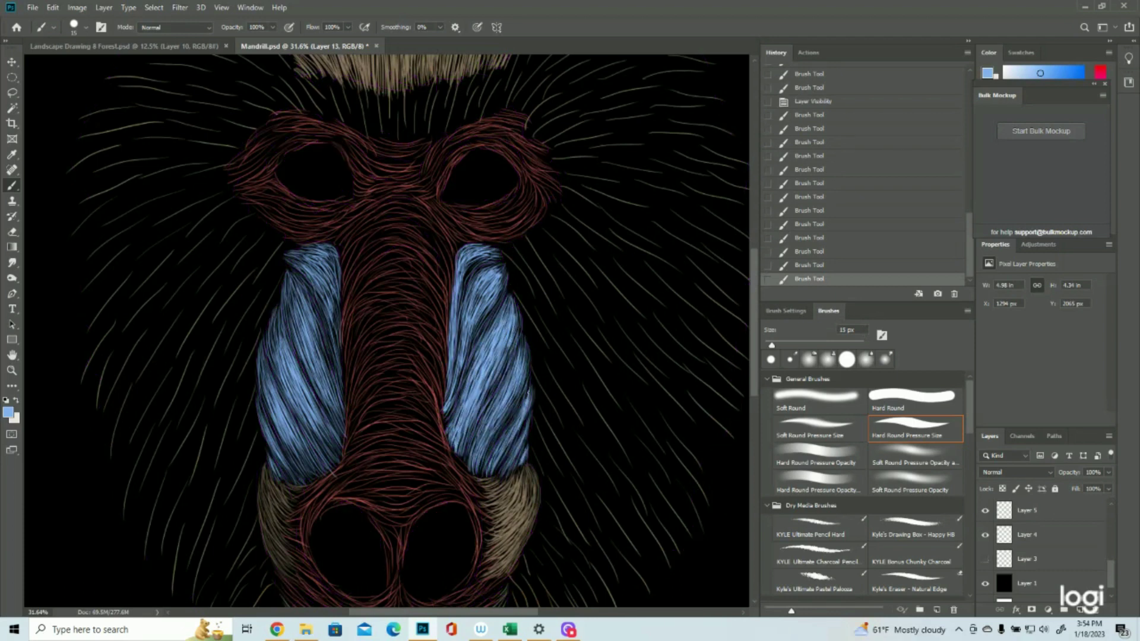
Step: Add light blue strokes at the upper inner part of the right-hand cheek and save the file
{"action": "left_click_drag", "start_coordinate": [474, 262], "coordinate": [461, 299]}
{"action": "key", "text": "z"}
{"action": "left_click", "coordinate": [354, 337], "text": "alt"}
{"action": "key", "text": "ctrl+s"}
{"action": "left_click", "coordinate": [399, 351]}
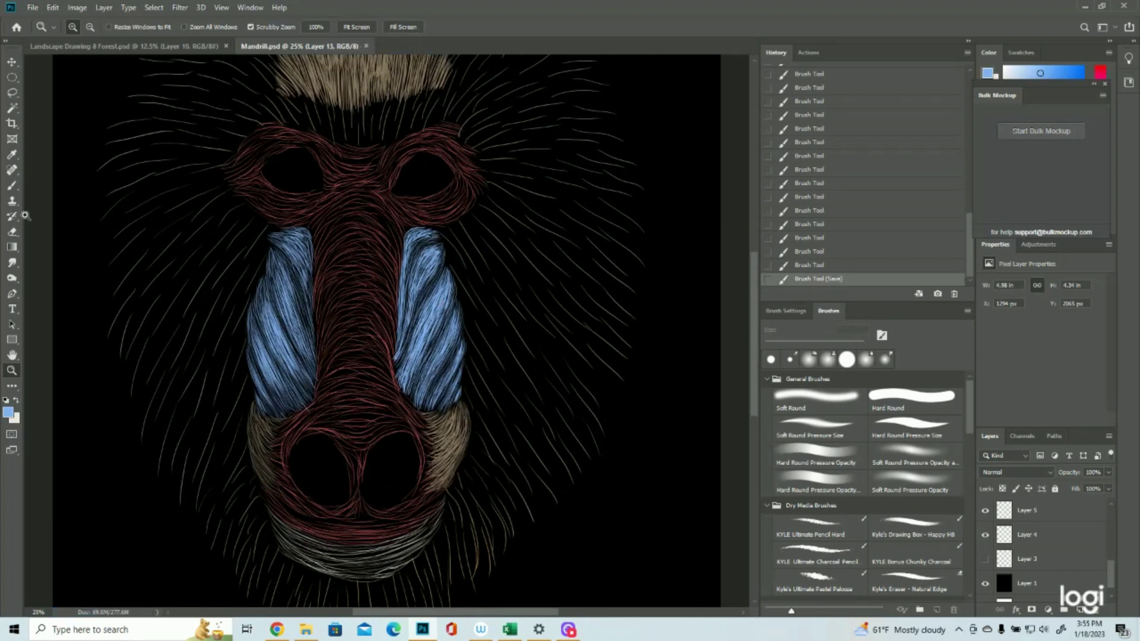
{"action": "left_click", "coordinate": [12, 185]}
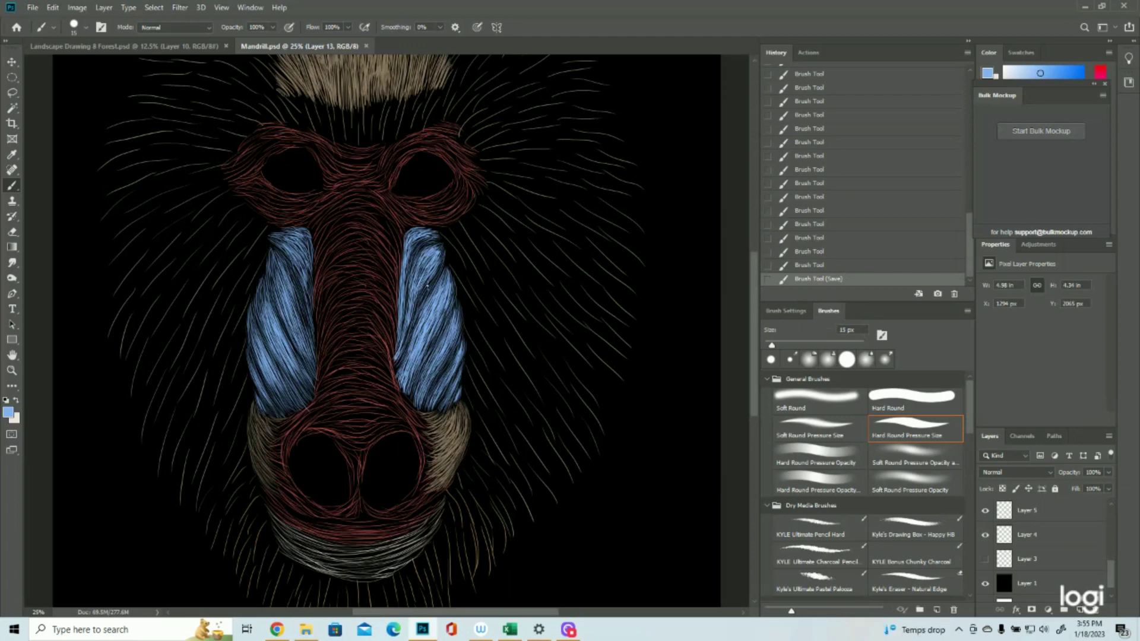
Step: Set the foreground colour to the red da6060 sampled from the palette marks, showing Layer 3 for sampling and hiding it again
{"action": "left_click", "coordinate": [12, 370]}
{"action": "left_click_drag", "start_coordinate": [412, 343], "coordinate": [379, 349]}
{"action": "left_click", "coordinate": [985, 558]}
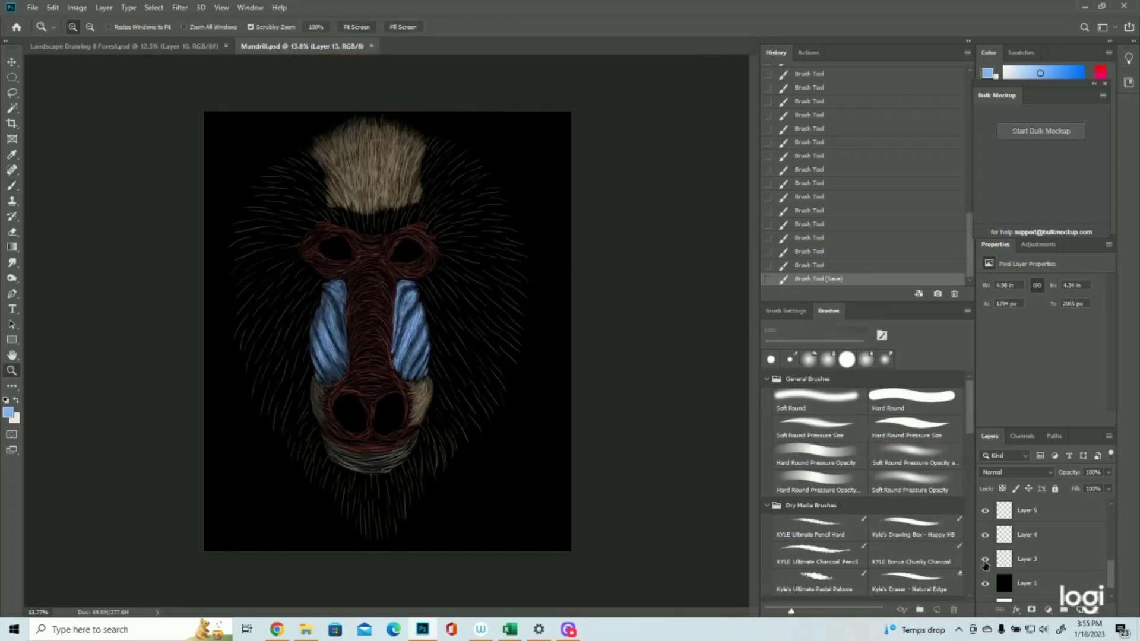
{"action": "left_click_drag", "start_coordinate": [593, 478], "coordinate": [604, 468]}
{"action": "left_click", "coordinate": [8, 412]}
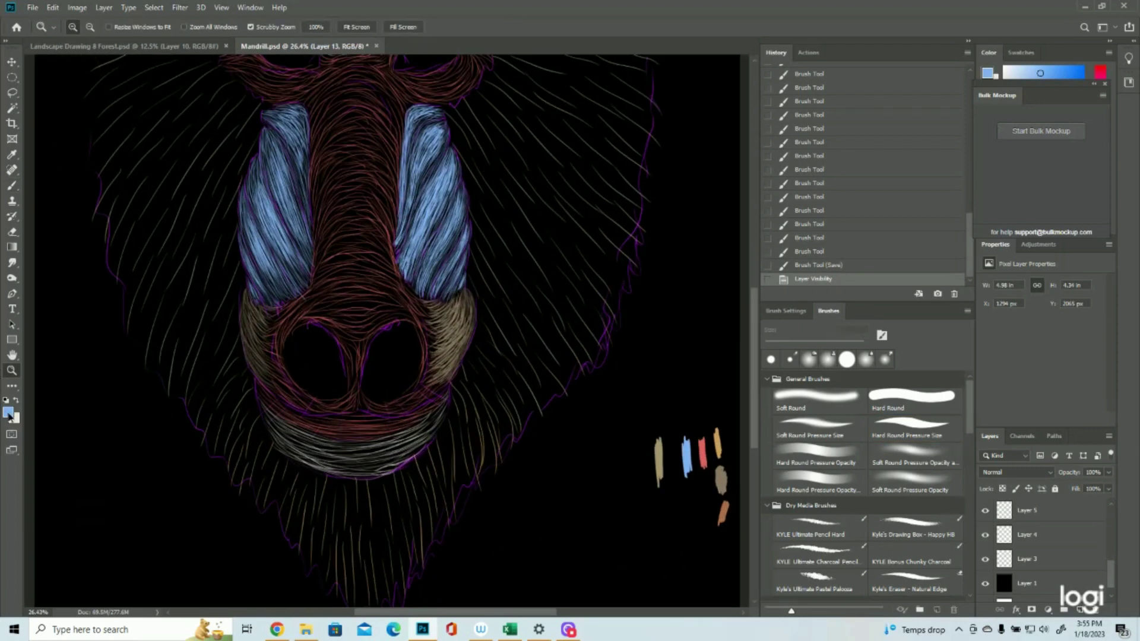
{"action": "left_click", "coordinate": [704, 450]}
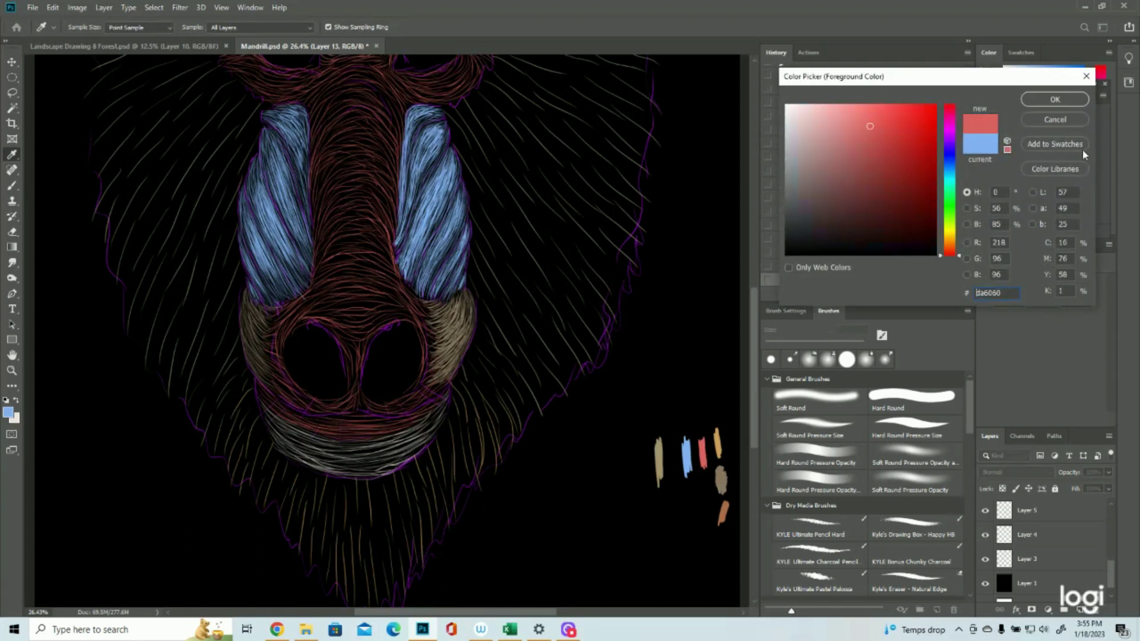
{"action": "left_click", "coordinate": [1055, 103]}
{"action": "left_click_drag", "start_coordinate": [515, 359], "coordinate": [483, 364]}
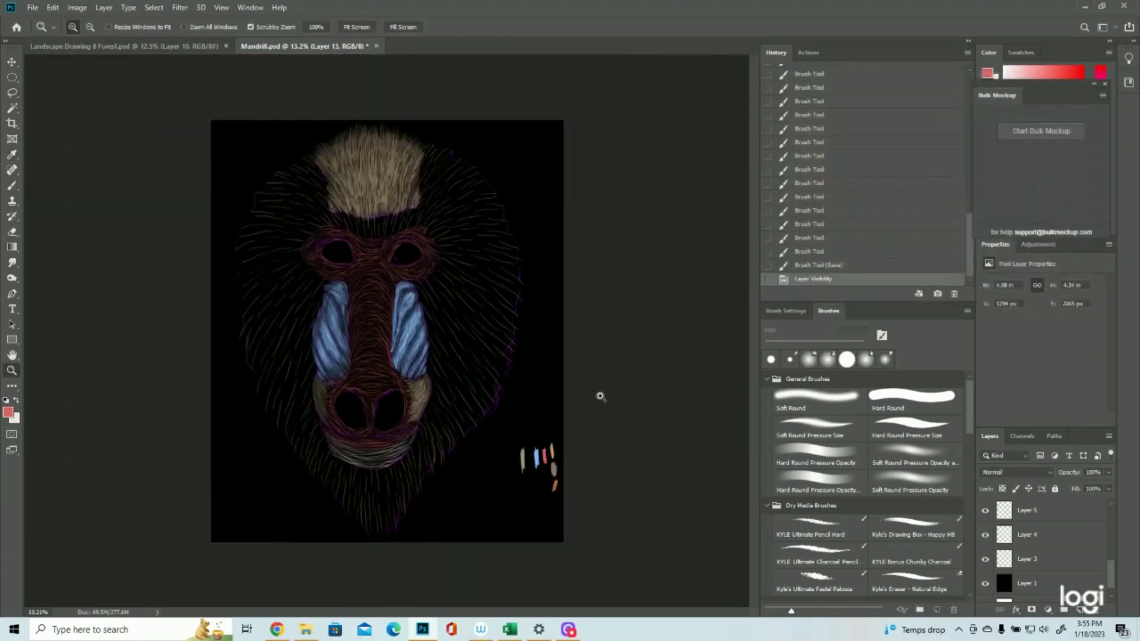
{"action": "left_click", "coordinate": [985, 559]}
Step: Add a new layer above Layer 13 and get the 15 px Hard Round Pressure Size brush ready over the face
{"action": "scroll", "coordinate": [1049, 564], "scroll_direction": "up", "scroll_amount": 5}
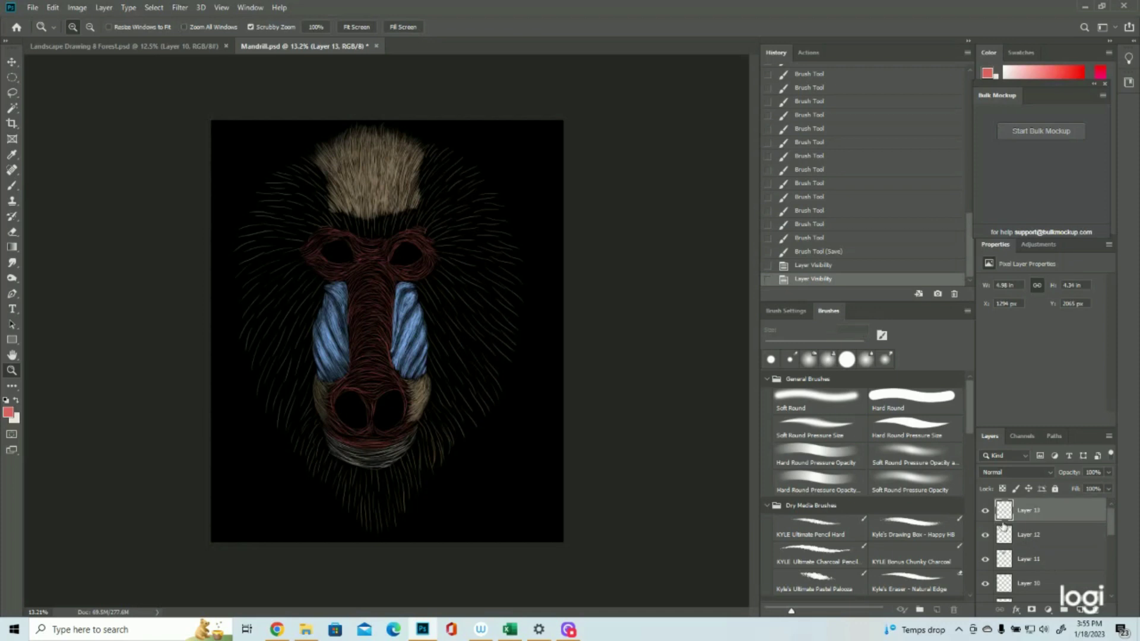
{"action": "left_click", "coordinate": [1079, 610]}
{"action": "left_click_drag", "start_coordinate": [393, 240], "coordinate": [433, 237]}
{"action": "scroll", "coordinate": [430, 251], "scroll_direction": "down", "scroll_amount": 2}
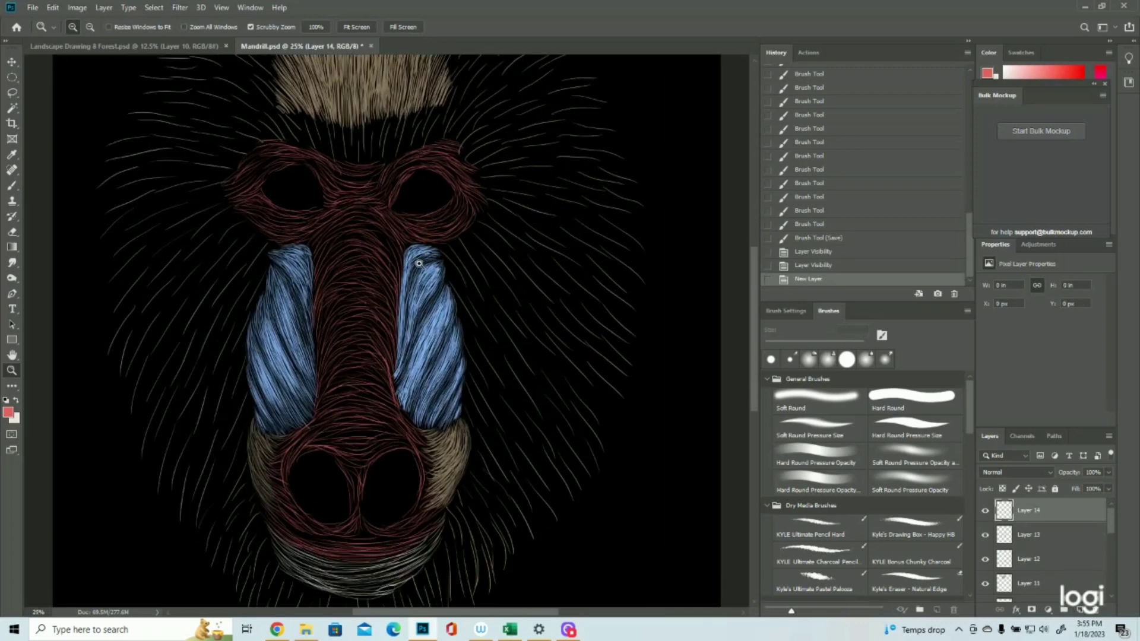
{"action": "left_click", "coordinate": [12, 185]}
{"action": "scroll", "coordinate": [391, 263], "scroll_direction": "up", "scroll_amount": 3}
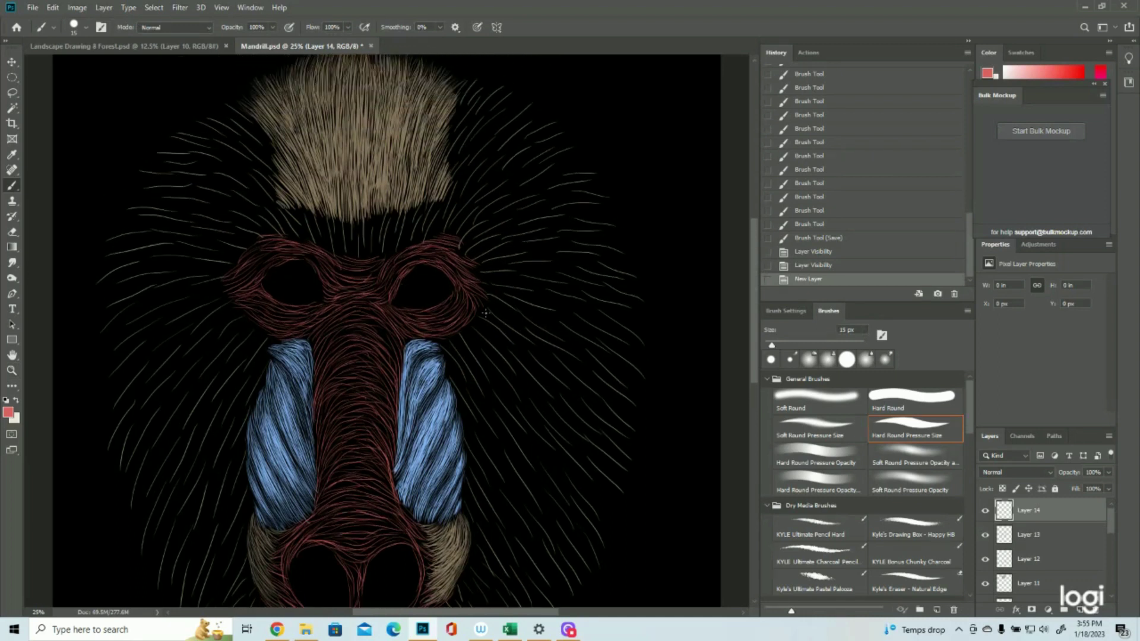
{"action": "scroll", "coordinate": [485, 312], "scroll_direction": "down", "scroll_amount": 5}
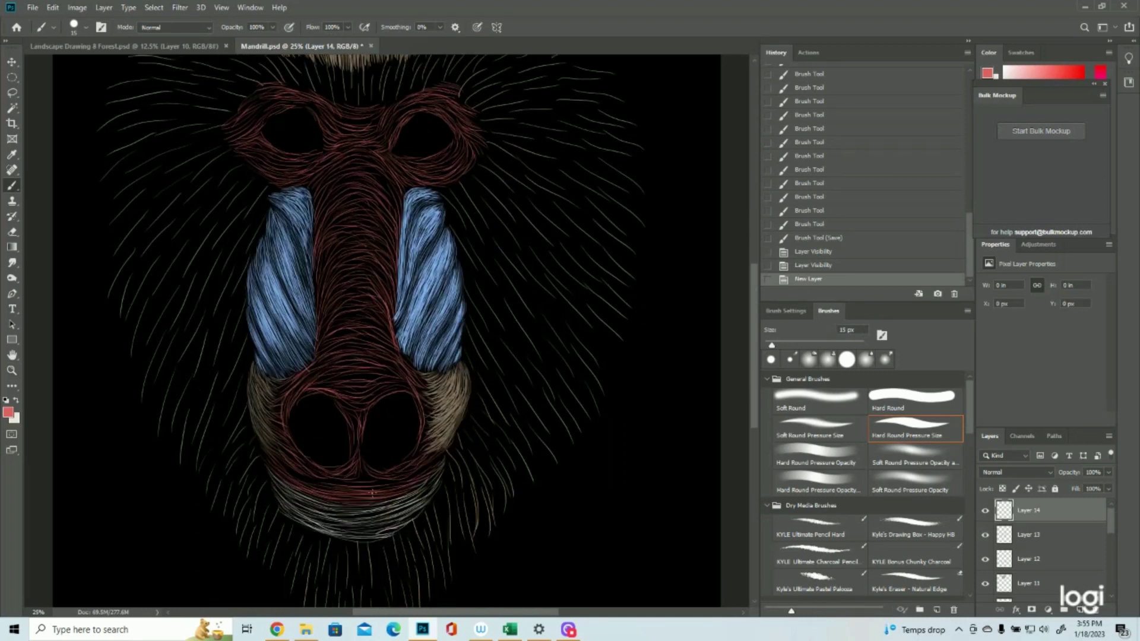
{"action": "scroll", "coordinate": [442, 274], "scroll_direction": "up", "scroll_amount": 2}
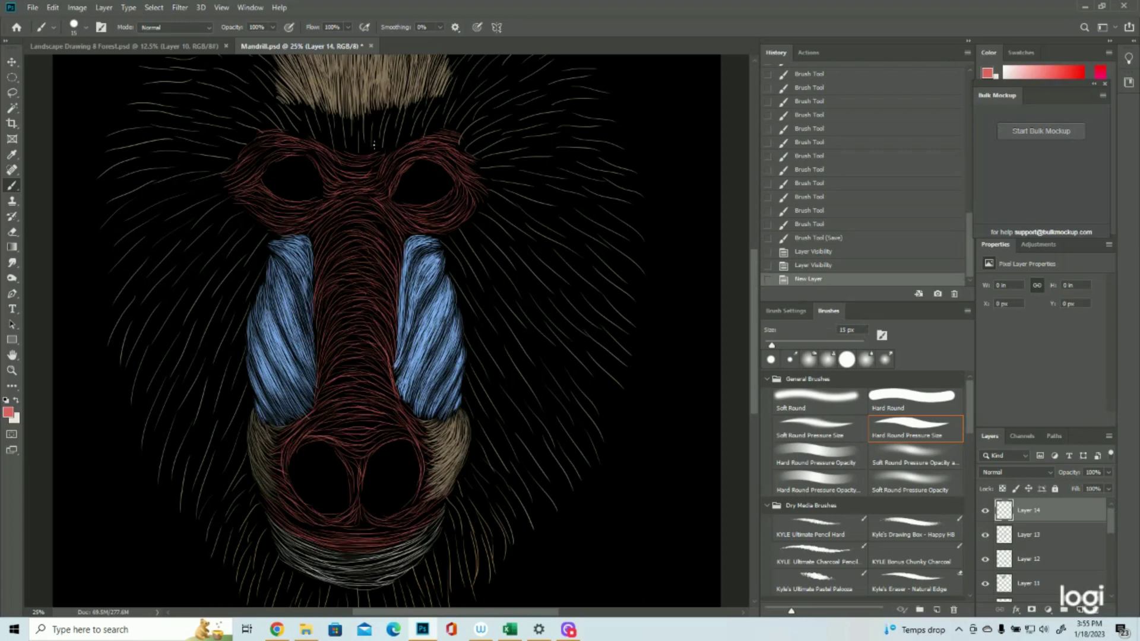
Step: Brush red hair strokes across the brow and around both eye sockets on the new layer
{"action": "mouse_move", "coordinate": [452, 155]}
{"action": "left_mouse_down"}
{"action": "mouse_move", "coordinate": [475, 178]}
{"action": "mouse_move", "coordinate": [425, 141]}
{"action": "left_mouse_up"}
{"action": "left_click_drag", "start_coordinate": [423, 149], "coordinate": [365, 195]}
{"action": "left_click_drag", "start_coordinate": [377, 159], "coordinate": [288, 135]}
{"action": "left_click_drag", "start_coordinate": [323, 167], "coordinate": [359, 181]}
{"action": "left_click_drag", "start_coordinate": [273, 137], "coordinate": [229, 166]}
{"action": "left_click_drag", "start_coordinate": [258, 159], "coordinate": [225, 178]}
{"action": "left_click_drag", "start_coordinate": [322, 167], "coordinate": [339, 190]}
{"action": "left_click_drag", "start_coordinate": [368, 190], "coordinate": [316, 200]}
{"action": "left_click_drag", "start_coordinate": [401, 219], "coordinate": [436, 234]}
{"action": "mouse_move", "coordinate": [424, 209]}
{"action": "left_mouse_down"}
{"action": "mouse_move", "coordinate": [461, 181]}
{"action": "mouse_move", "coordinate": [443, 224]}
{"action": "left_mouse_up"}
Step: Brush red strokes down both sides and across the lower part of the nose bridge
{"action": "mouse_move", "coordinate": [301, 207]}
{"action": "left_mouse_down"}
{"action": "mouse_move", "coordinate": [246, 188]}
{"action": "mouse_move", "coordinate": [333, 231]}
{"action": "mouse_move", "coordinate": [323, 291]}
{"action": "left_mouse_up"}
{"action": "left_click_drag", "start_coordinate": [350, 208], "coordinate": [321, 404]}
{"action": "left_click_drag", "start_coordinate": [332, 333], "coordinate": [309, 439]}
{"action": "mouse_move", "coordinate": [345, 202]}
{"action": "left_mouse_down"}
{"action": "mouse_move", "coordinate": [392, 244]}
{"action": "mouse_move", "coordinate": [357, 291]}
{"action": "mouse_move", "coordinate": [390, 393]}
{"action": "mouse_move", "coordinate": [424, 433]}
{"action": "left_mouse_up"}
{"action": "mouse_move", "coordinate": [339, 320]}
{"action": "left_mouse_down"}
{"action": "mouse_move", "coordinate": [380, 311]}
{"action": "mouse_move", "coordinate": [377, 336]}
{"action": "left_mouse_up"}
{"action": "mouse_move", "coordinate": [340, 384]}
{"action": "left_mouse_down"}
{"action": "mouse_move", "coordinate": [379, 378]}
{"action": "mouse_move", "coordinate": [401, 424]}
{"action": "left_mouse_up"}
Step: Brush red strokes around the nostrils and along the upper lip, and save the file
{"action": "mouse_move", "coordinate": [315, 429]}
{"action": "left_mouse_down"}
{"action": "mouse_move", "coordinate": [397, 423]}
{"action": "mouse_move", "coordinate": [390, 454]}
{"action": "left_mouse_up"}
{"action": "mouse_move", "coordinate": [385, 433]}
{"action": "left_mouse_down"}
{"action": "mouse_move", "coordinate": [330, 441]}
{"action": "mouse_move", "coordinate": [359, 508]}
{"action": "left_mouse_up"}
{"action": "mouse_move", "coordinate": [280, 495]}
{"action": "left_mouse_down"}
{"action": "mouse_move", "coordinate": [307, 518]}
{"action": "mouse_move", "coordinate": [338, 523]}
{"action": "left_mouse_up"}
{"action": "left_click_drag", "start_coordinate": [420, 448], "coordinate": [433, 491]}
{"action": "left_click_drag", "start_coordinate": [327, 522], "coordinate": [393, 528]}
{"action": "left_click", "coordinate": [32, 7]}
Step: Build dense red strokes over the upper nose bridge and down its right-hand side
{"action": "scroll", "coordinate": [368, 333], "scroll_direction": "up", "scroll_amount": 1}
{"action": "mouse_move", "coordinate": [342, 259]}
{"action": "left_mouse_down"}
{"action": "mouse_move", "coordinate": [373, 257]}
{"action": "mouse_move", "coordinate": [400, 332]}
{"action": "left_mouse_up"}
{"action": "left_click_drag", "start_coordinate": [393, 327], "coordinate": [392, 395]}
{"action": "left_click_drag", "start_coordinate": [404, 431], "coordinate": [432, 474]}
{"action": "left_click_drag", "start_coordinate": [394, 328], "coordinate": [375, 375]}
{"action": "left_click_drag", "start_coordinate": [345, 259], "coordinate": [392, 275]}
{"action": "left_click_drag", "start_coordinate": [348, 284], "coordinate": [393, 302]}
{"action": "mouse_move", "coordinate": [359, 255]}
{"action": "left_mouse_down"}
{"action": "mouse_move", "coordinate": [319, 291]}
{"action": "mouse_move", "coordinate": [397, 326]}
{"action": "left_mouse_up"}
{"action": "mouse_move", "coordinate": [321, 314]}
{"action": "left_mouse_down"}
{"action": "mouse_move", "coordinate": [368, 356]}
{"action": "mouse_move", "coordinate": [385, 340]}
{"action": "left_mouse_up"}
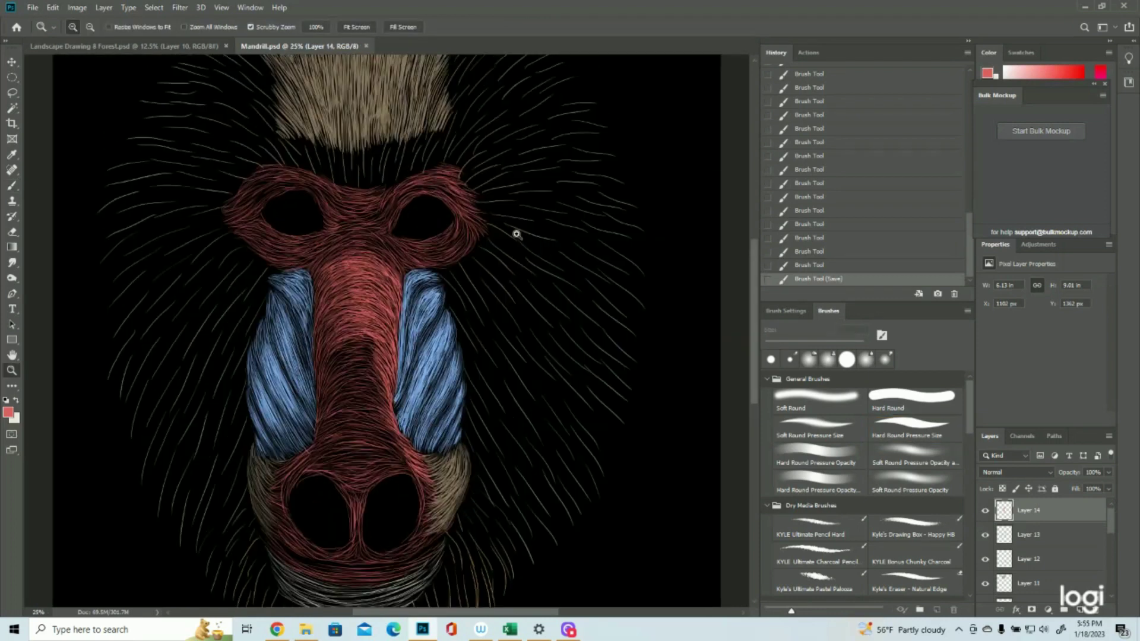
Step: Fill the middle and lower nose bridge with dense curved red strokes down to the nostrils
{"action": "mouse_move", "coordinate": [322, 324]}
{"action": "left_mouse_down"}
{"action": "mouse_move", "coordinate": [351, 300]}
{"action": "mouse_move", "coordinate": [349, 310]}
{"action": "left_mouse_up"}
{"action": "left_click_drag", "start_coordinate": [345, 309], "coordinate": [382, 318]}
{"action": "mouse_move", "coordinate": [331, 331]}
{"action": "left_mouse_down"}
{"action": "mouse_move", "coordinate": [380, 314]}
{"action": "mouse_move", "coordinate": [373, 324]}
{"action": "left_mouse_up"}
{"action": "mouse_move", "coordinate": [325, 358]}
{"action": "left_mouse_down"}
{"action": "mouse_move", "coordinate": [374, 334]}
{"action": "mouse_move", "coordinate": [371, 351]}
{"action": "left_mouse_up"}
{"action": "left_click_drag", "start_coordinate": [319, 392], "coordinate": [379, 368]}
{"action": "mouse_move", "coordinate": [313, 405]}
{"action": "left_mouse_down"}
{"action": "mouse_move", "coordinate": [381, 386]}
{"action": "mouse_move", "coordinate": [382, 405]}
{"action": "left_mouse_up"}
{"action": "mouse_move", "coordinate": [344, 428]}
{"action": "left_mouse_down"}
{"action": "mouse_move", "coordinate": [383, 419]}
{"action": "mouse_move", "coordinate": [371, 428]}
{"action": "left_mouse_up"}
{"action": "mouse_move", "coordinate": [355, 334]}
{"action": "left_mouse_down"}
{"action": "mouse_move", "coordinate": [388, 359]}
{"action": "mouse_move", "coordinate": [393, 380]}
{"action": "left_mouse_up"}
{"action": "left_click_drag", "start_coordinate": [355, 387], "coordinate": [416, 420]}
Step: Thicken the nostril rims, the divider between them and the upper lip with dense red strokes
{"action": "left_click_drag", "start_coordinate": [416, 429], "coordinate": [420, 475]}
{"action": "left_click_drag", "start_coordinate": [288, 454], "coordinate": [307, 476]}
{"action": "left_click_drag", "start_coordinate": [306, 495], "coordinate": [333, 501]}
{"action": "left_click_drag", "start_coordinate": [353, 452], "coordinate": [356, 504]}
{"action": "left_click_drag", "start_coordinate": [364, 508], "coordinate": [415, 486]}
{"action": "left_click_drag", "start_coordinate": [305, 508], "coordinate": [339, 516]}
{"action": "left_click_drag", "start_coordinate": [267, 493], "coordinate": [333, 519]}
{"action": "left_click_drag", "start_coordinate": [309, 516], "coordinate": [419, 543]}
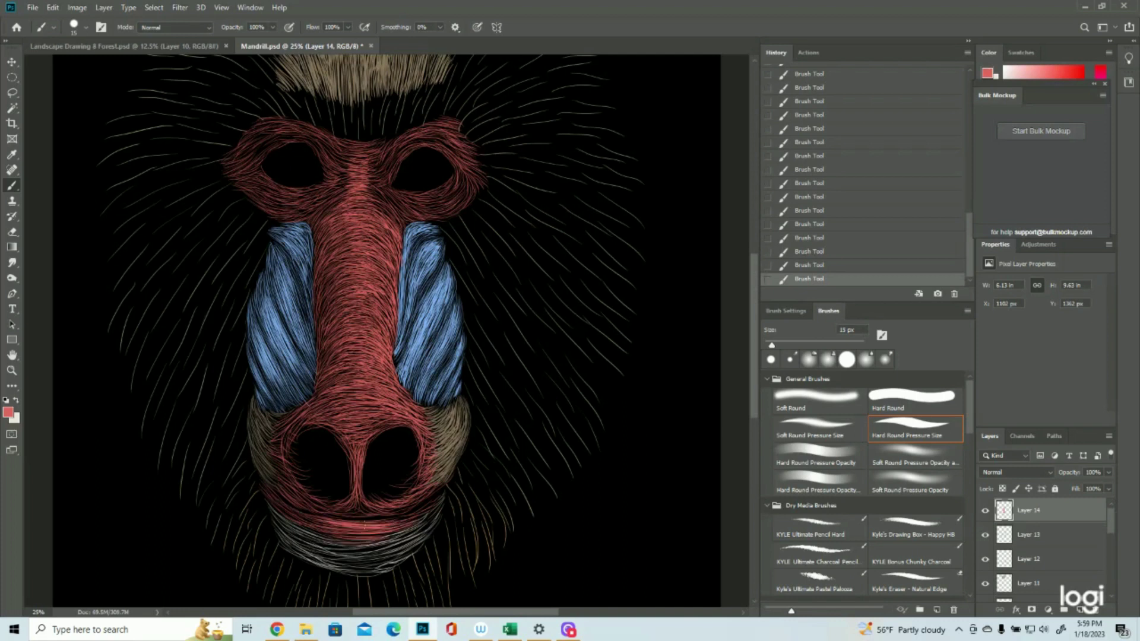
Step: Fill the lower lip and both mouth corners with dense curved red strokes
{"action": "left_click_drag", "start_coordinate": [324, 535], "coordinate": [416, 552]}
{"action": "left_click_drag", "start_coordinate": [380, 505], "coordinate": [440, 526]}
{"action": "left_click_drag", "start_coordinate": [273, 516], "coordinate": [368, 549]}
{"action": "left_click_drag", "start_coordinate": [291, 540], "coordinate": [416, 561]}
{"action": "left_click_drag", "start_coordinate": [434, 516], "coordinate": [395, 550]}
Step: Add a new layer and sample the grey-brown swatch (89765f) as foreground colour, showing Layer 3 only for the sampling
{"action": "left_click", "coordinate": [11, 371]}
{"action": "left_click_drag", "start_coordinate": [331, 369], "coordinate": [279, 359]}
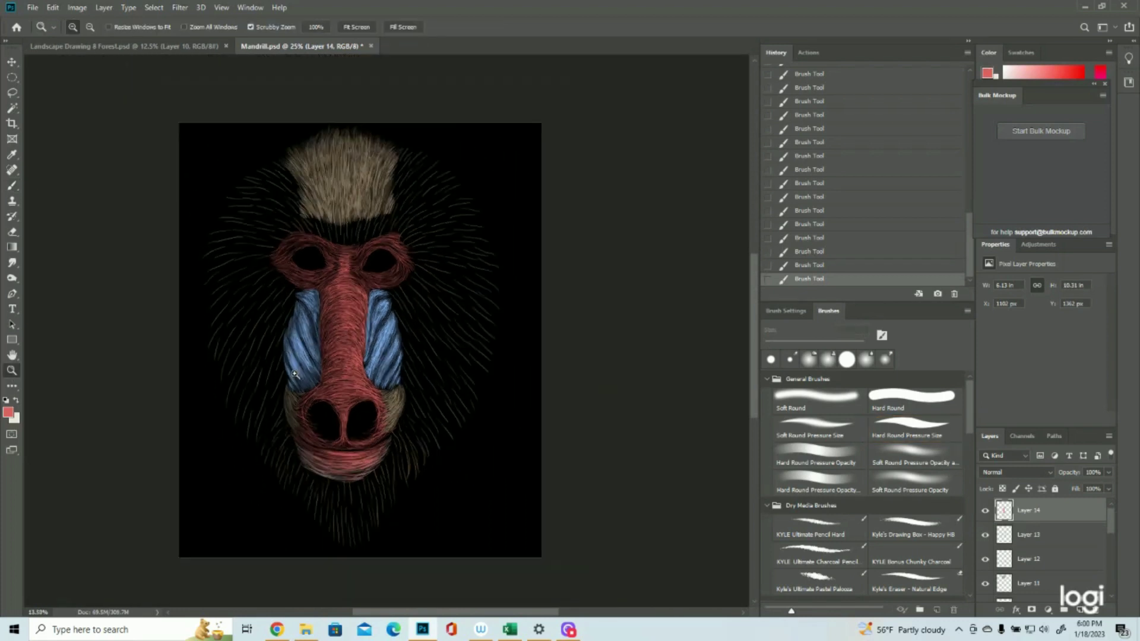
{"action": "left_click", "coordinate": [443, 176]}
{"action": "left_click", "coordinate": [442, 177]}
{"action": "left_click", "coordinate": [1081, 609]}
{"action": "scroll", "coordinate": [1057, 554], "scroll_direction": "down", "scroll_amount": 3}
{"action": "scroll", "coordinate": [1057, 553], "scroll_direction": "down", "scroll_amount": 3}
{"action": "left_click", "coordinate": [985, 541]}
{"action": "scroll", "coordinate": [575, 408], "scroll_direction": "down", "scroll_amount": 2}
{"action": "scroll", "coordinate": [575, 408], "scroll_direction": "down", "scroll_amount": 2}
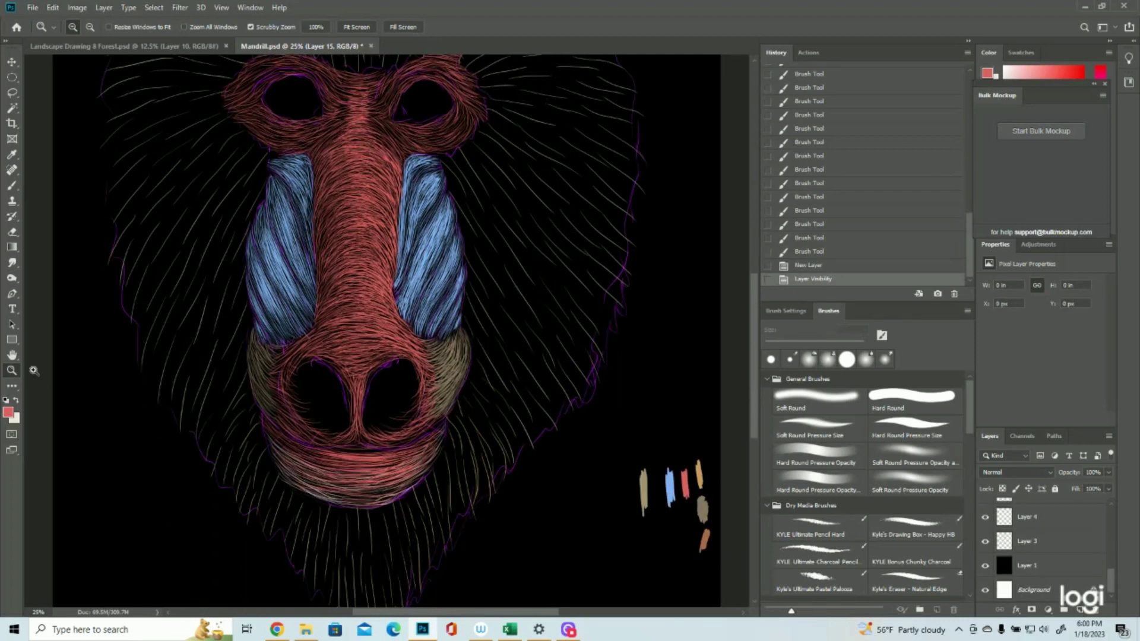
{"action": "left_click", "coordinate": [8, 412]}
{"action": "left_click", "coordinate": [703, 506]}
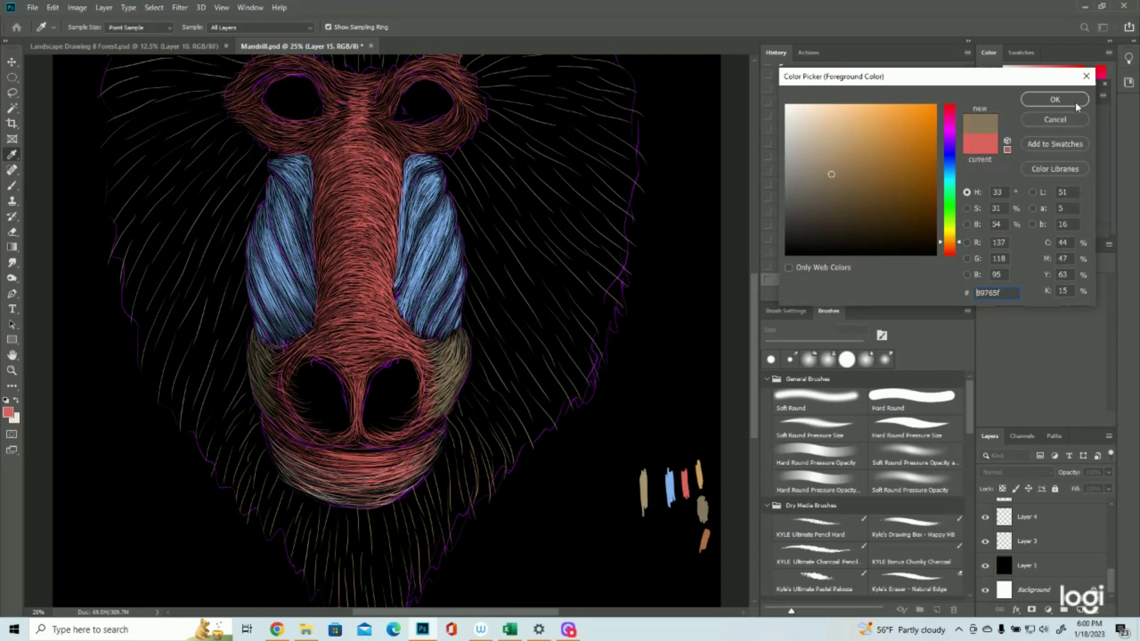
{"action": "left_click", "coordinate": [1073, 100]}
{"action": "left_click", "coordinate": [984, 541]}
{"action": "scroll", "coordinate": [516, 415], "scroll_direction": "up", "scroll_amount": 5}
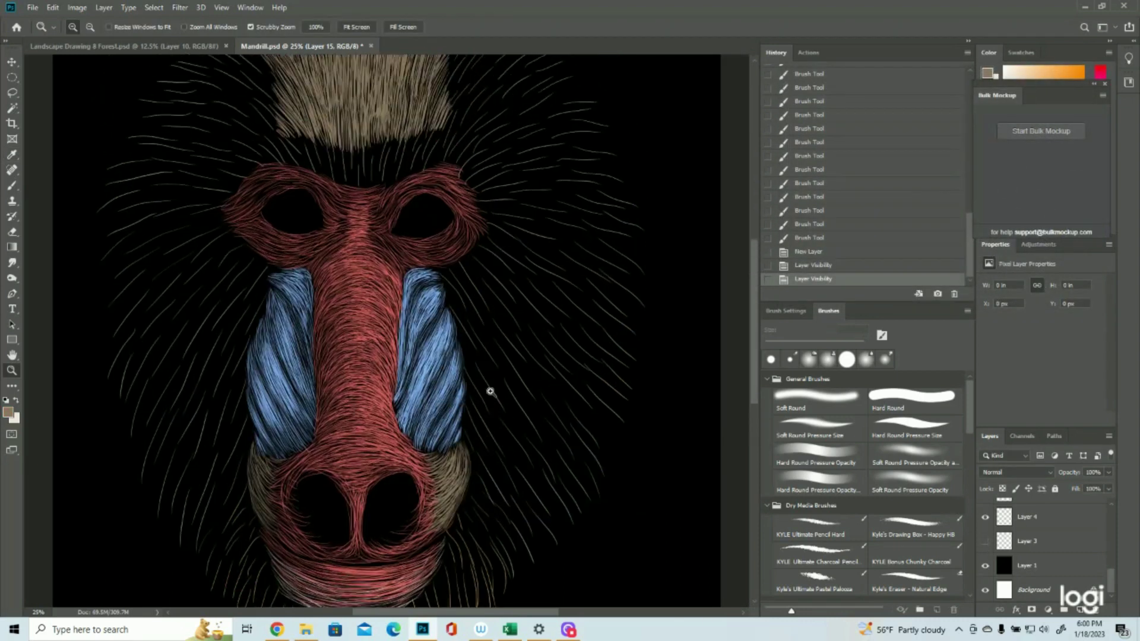
Step: Brush fine grey-brown strokes along the upper rim of the right-hand eye with the 15 px Hard Round Pressure Size brush
{"action": "mouse_move", "coordinate": [446, 234]}
{"action": "left_mouse_down"}
{"action": "mouse_move", "coordinate": [452, 215]}
{"action": "mouse_move", "coordinate": [310, 282]}
{"action": "mouse_move", "coordinate": [365, 270]}
{"action": "left_mouse_up"}
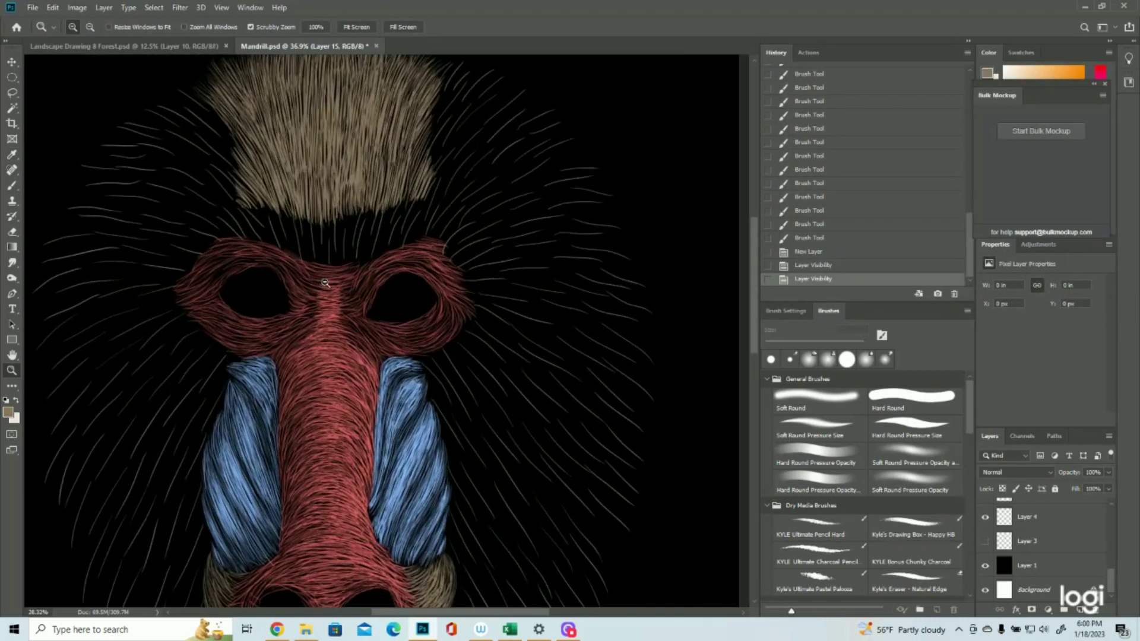
{"action": "left_click", "coordinate": [11, 187]}
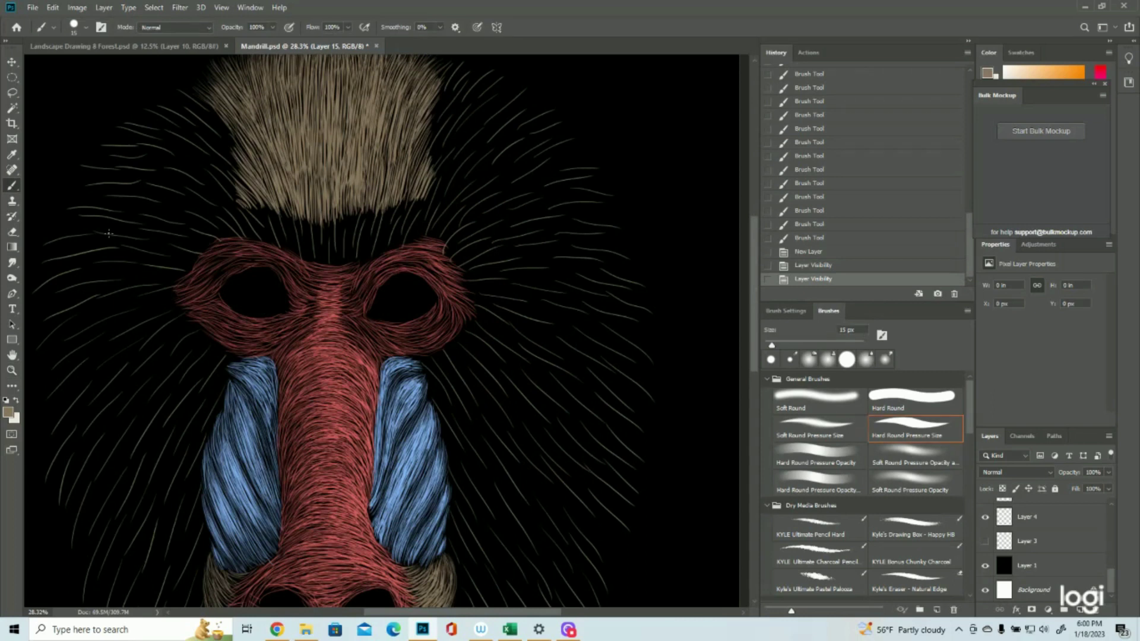
{"action": "left_click_drag", "start_coordinate": [410, 269], "coordinate": [430, 281]}
{"action": "left_click_drag", "start_coordinate": [417, 273], "coordinate": [432, 283]}
{"action": "left_click_drag", "start_coordinate": [419, 275], "coordinate": [435, 286]}
{"action": "left_click_drag", "start_coordinate": [420, 278], "coordinate": [431, 285]}
{"action": "left_click_drag", "start_coordinate": [415, 275], "coordinate": [444, 301]}
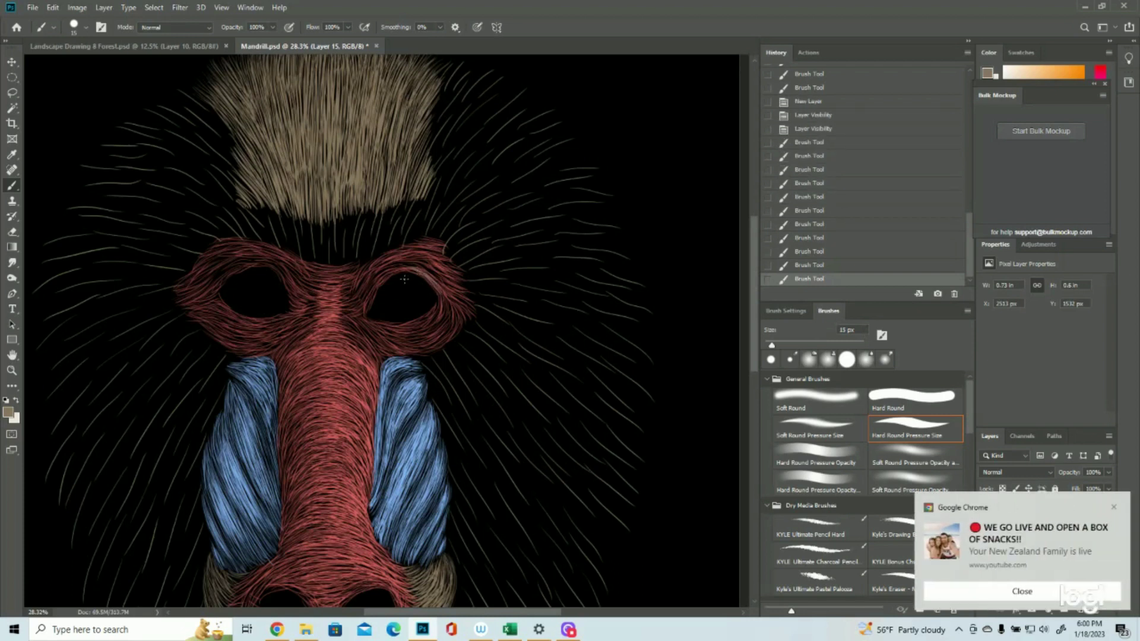
{"action": "left_click", "coordinate": [1115, 508]}
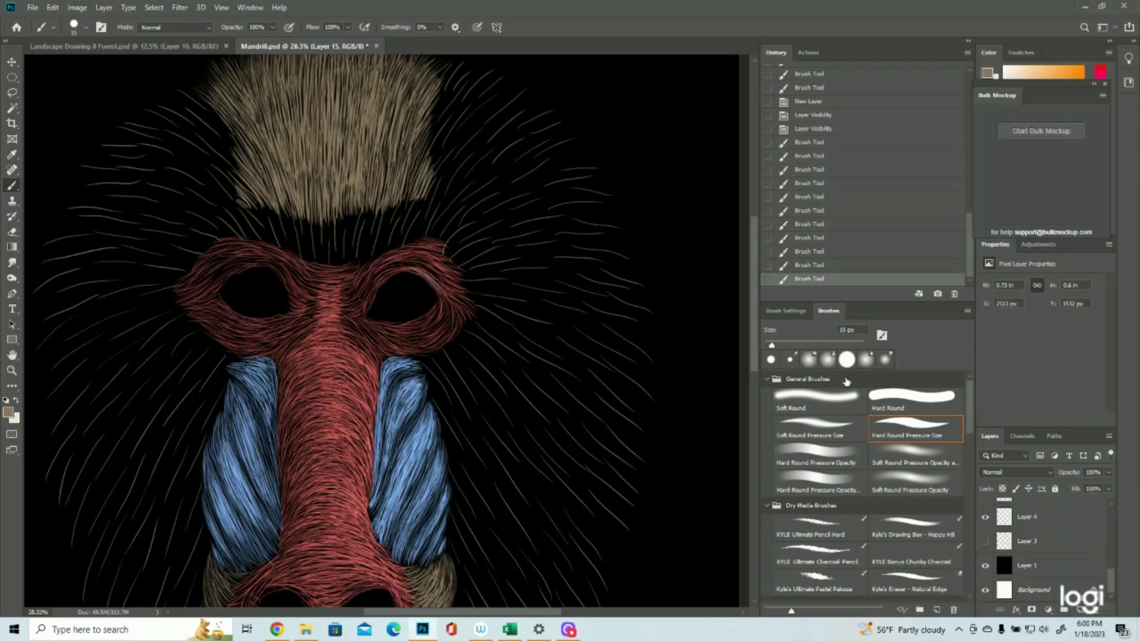
{"action": "mouse_move", "coordinate": [406, 267]}
{"action": "left_mouse_down"}
{"action": "mouse_move", "coordinate": [423, 278]}
{"action": "mouse_move", "coordinate": [414, 271]}
{"action": "left_mouse_up"}
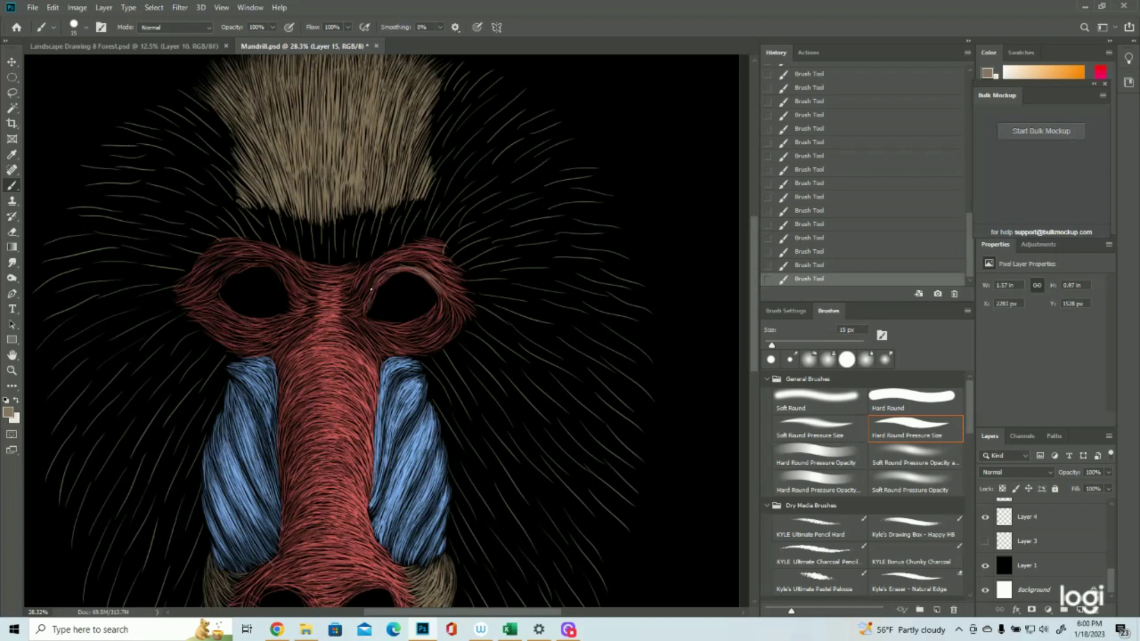
Step: Layer grey-brown strokes over the red fur below the right-hand eye, around its outer corner and up across its brow
{"action": "left_click_drag", "start_coordinate": [368, 318], "coordinate": [412, 335]}
{"action": "mouse_move", "coordinate": [375, 338]}
{"action": "left_mouse_down"}
{"action": "mouse_move", "coordinate": [385, 343]}
{"action": "mouse_move", "coordinate": [352, 327]}
{"action": "mouse_move", "coordinate": [398, 354]}
{"action": "mouse_move", "coordinate": [428, 338]}
{"action": "left_mouse_up"}
{"action": "left_click_drag", "start_coordinate": [404, 348], "coordinate": [434, 327]}
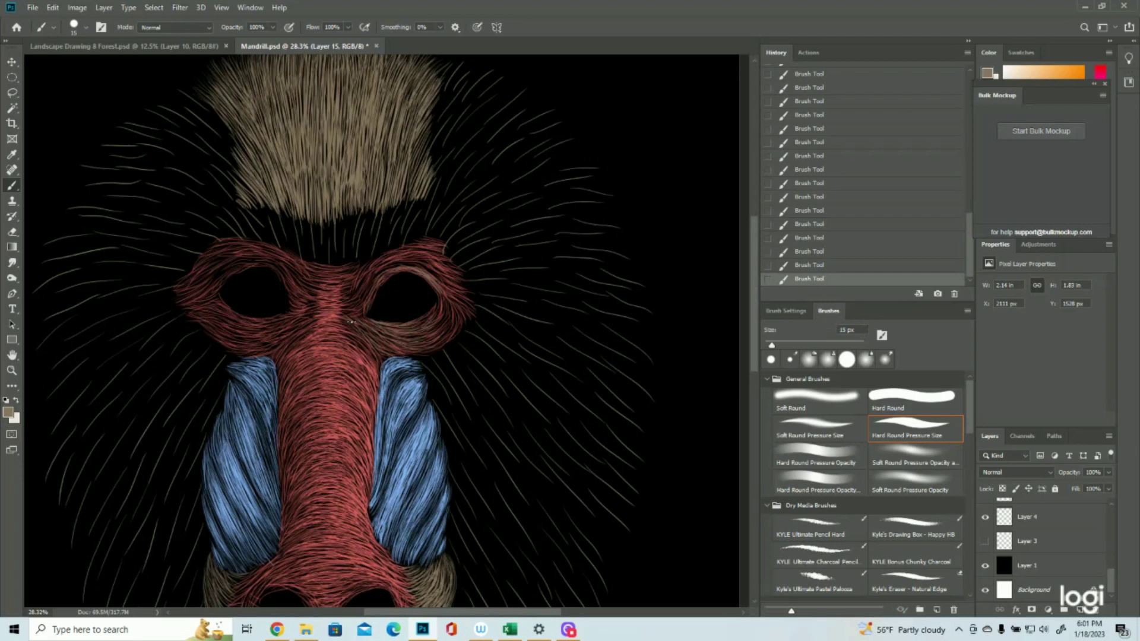
{"action": "left_click_drag", "start_coordinate": [356, 343], "coordinate": [378, 353]}
{"action": "mouse_move", "coordinate": [449, 329]}
{"action": "left_mouse_down"}
{"action": "mouse_move", "coordinate": [433, 343]}
{"action": "mouse_move", "coordinate": [443, 342]}
{"action": "left_mouse_up"}
{"action": "mouse_move", "coordinate": [458, 298]}
{"action": "left_mouse_down"}
{"action": "mouse_move", "coordinate": [466, 315]}
{"action": "mouse_move", "coordinate": [456, 324]}
{"action": "mouse_move", "coordinate": [462, 284]}
{"action": "mouse_move", "coordinate": [416, 252]}
{"action": "mouse_move", "coordinate": [426, 262]}
{"action": "left_mouse_up"}
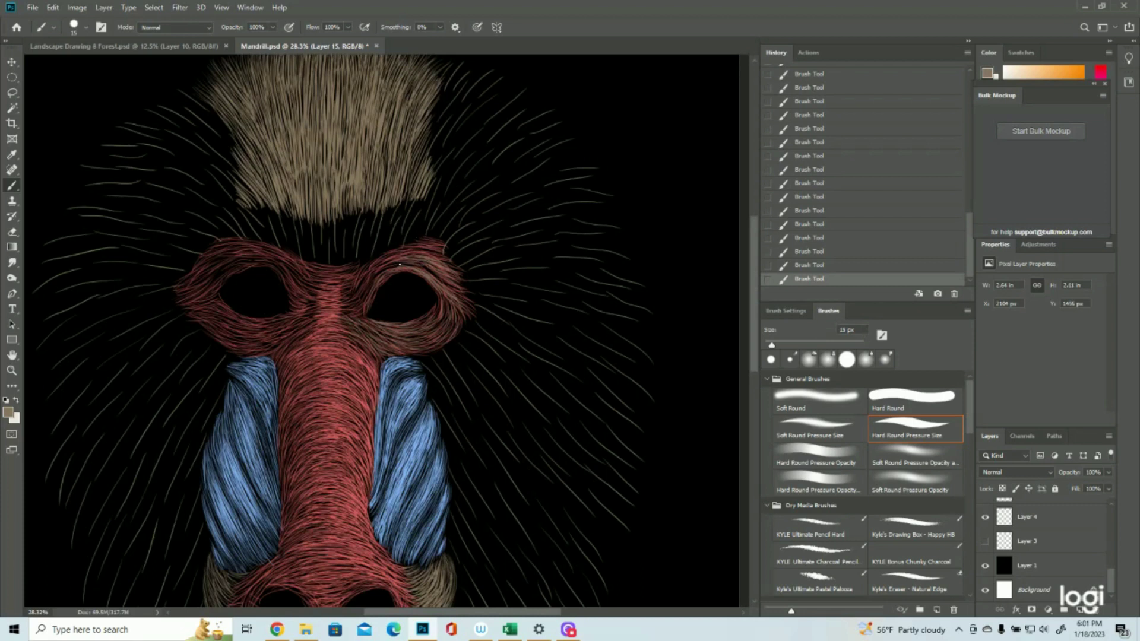
{"action": "left_click_drag", "start_coordinate": [386, 259], "coordinate": [439, 242]}
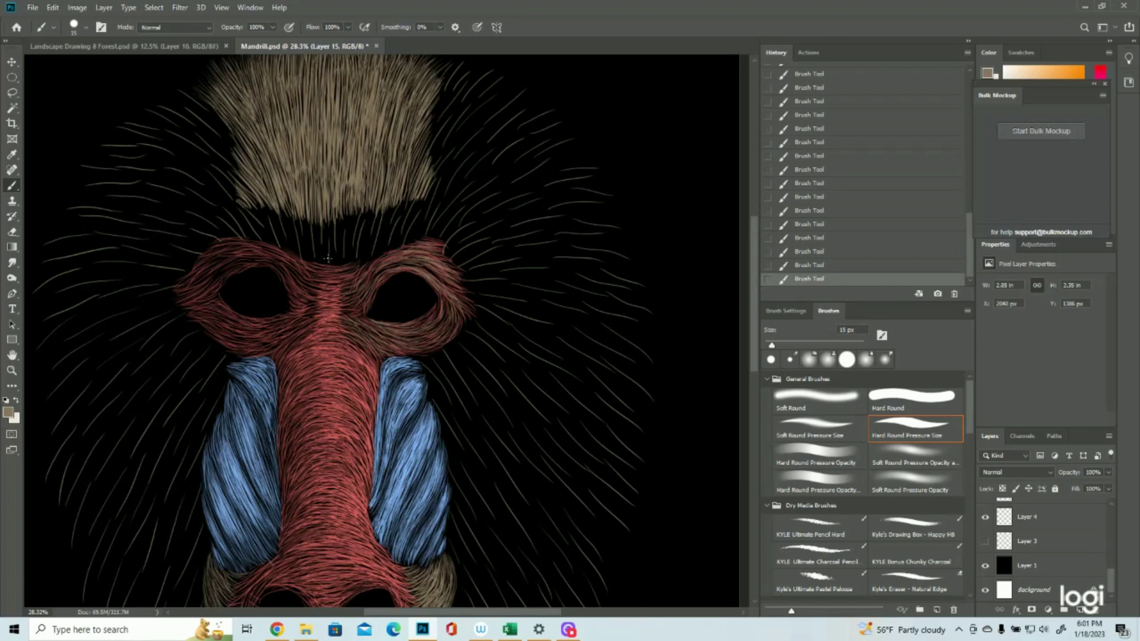
Step: Brush grey-brown strokes along the upper rim and beneath the left-hand eye
{"action": "left_click_drag", "start_coordinate": [273, 264], "coordinate": [269, 264]}
{"action": "left_click_drag", "start_coordinate": [249, 268], "coordinate": [265, 263]}
{"action": "mouse_move", "coordinate": [252, 265]}
{"action": "left_mouse_down"}
{"action": "mouse_move", "coordinate": [210, 293]}
{"action": "mouse_move", "coordinate": [239, 266]}
{"action": "mouse_move", "coordinate": [211, 293]}
{"action": "left_mouse_up"}
{"action": "mouse_move", "coordinate": [226, 307]}
{"action": "left_mouse_down"}
{"action": "mouse_move", "coordinate": [265, 321]}
{"action": "mouse_move", "coordinate": [288, 313]}
{"action": "mouse_move", "coordinate": [259, 324]}
{"action": "mouse_move", "coordinate": [280, 319]}
{"action": "mouse_move", "coordinate": [273, 328]}
{"action": "mouse_move", "coordinate": [251, 324]}
{"action": "left_mouse_up"}
{"action": "left_click_drag", "start_coordinate": [229, 325], "coordinate": [271, 347]}
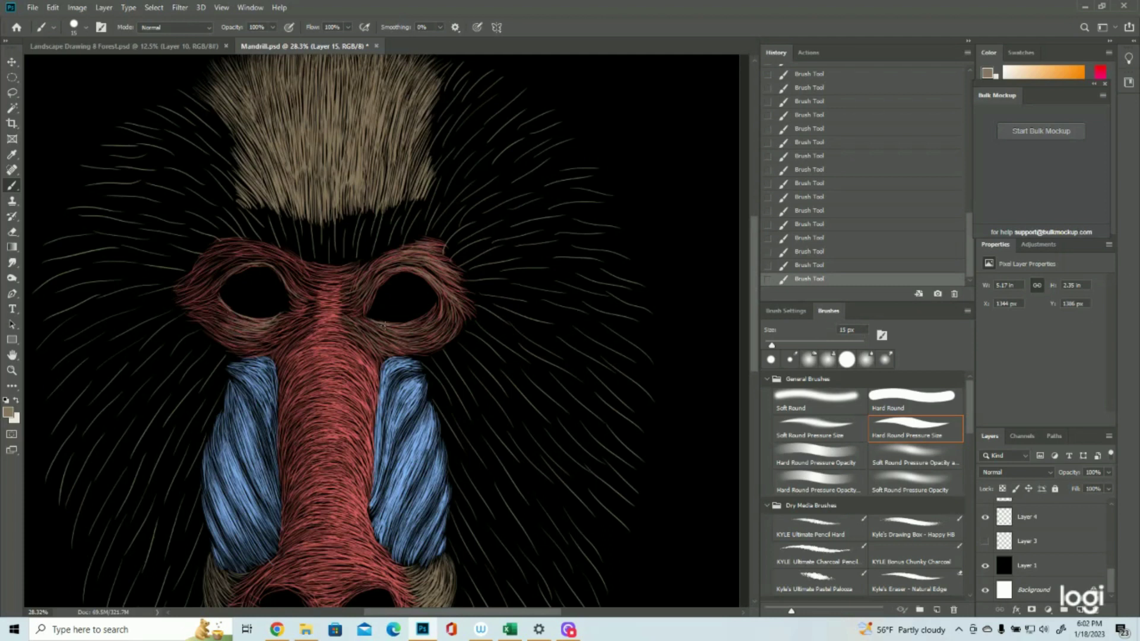
Step: Thicken the grey-brown fur beneath both eyes and around the left-hand eye's brow and outer corner, and save the file
{"action": "mouse_move", "coordinate": [399, 333]}
{"action": "left_mouse_down"}
{"action": "mouse_move", "coordinate": [432, 321]}
{"action": "mouse_move", "coordinate": [424, 328]}
{"action": "left_mouse_up"}
{"action": "mouse_move", "coordinate": [429, 325]}
{"action": "left_mouse_down"}
{"action": "mouse_move", "coordinate": [441, 316]}
{"action": "mouse_move", "coordinate": [381, 333]}
{"action": "mouse_move", "coordinate": [393, 351]}
{"action": "mouse_move", "coordinate": [451, 331]}
{"action": "left_mouse_up"}
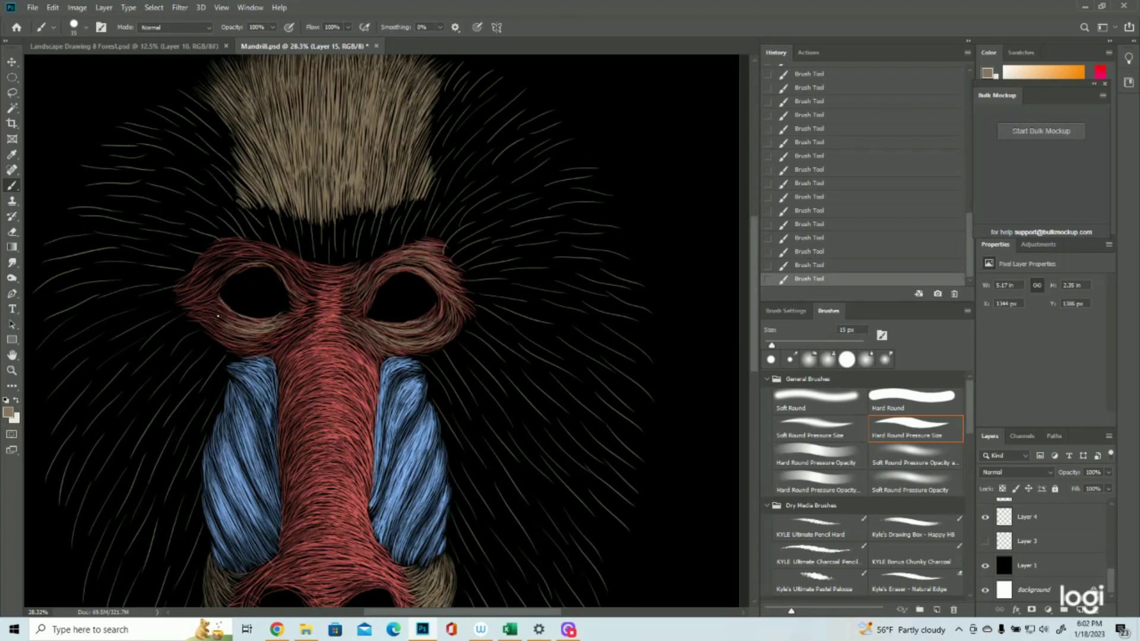
{"action": "mouse_move", "coordinate": [222, 342]}
{"action": "left_mouse_down"}
{"action": "mouse_move", "coordinate": [263, 350]}
{"action": "mouse_move", "coordinate": [285, 342]}
{"action": "mouse_move", "coordinate": [269, 343]}
{"action": "mouse_move", "coordinate": [283, 330]}
{"action": "left_mouse_up"}
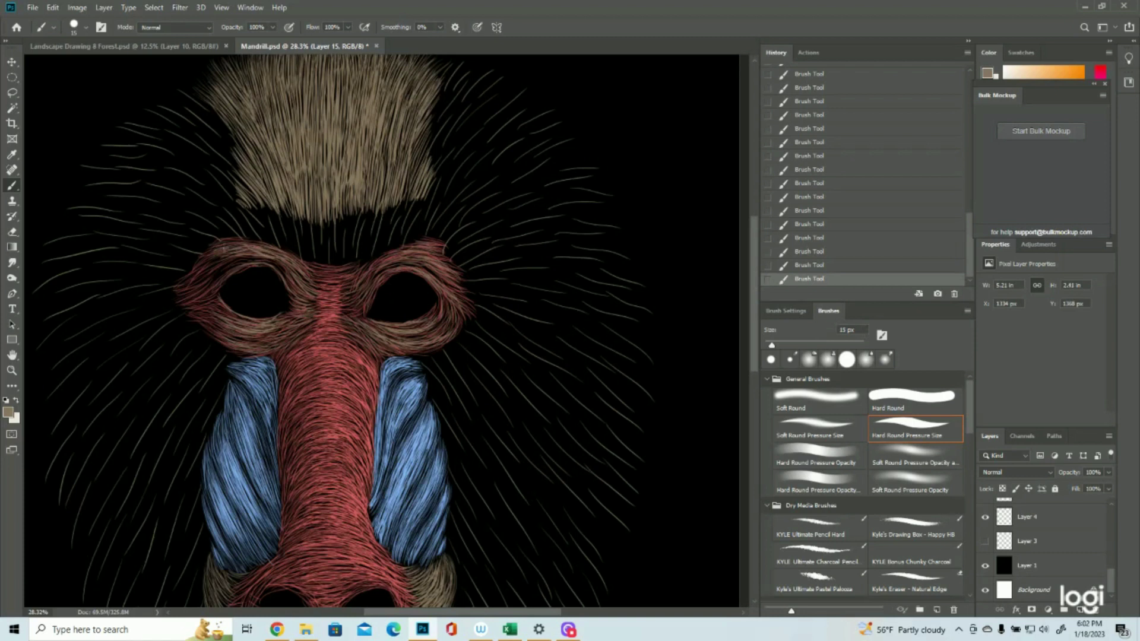
{"action": "left_click_drag", "start_coordinate": [215, 267], "coordinate": [176, 283]}
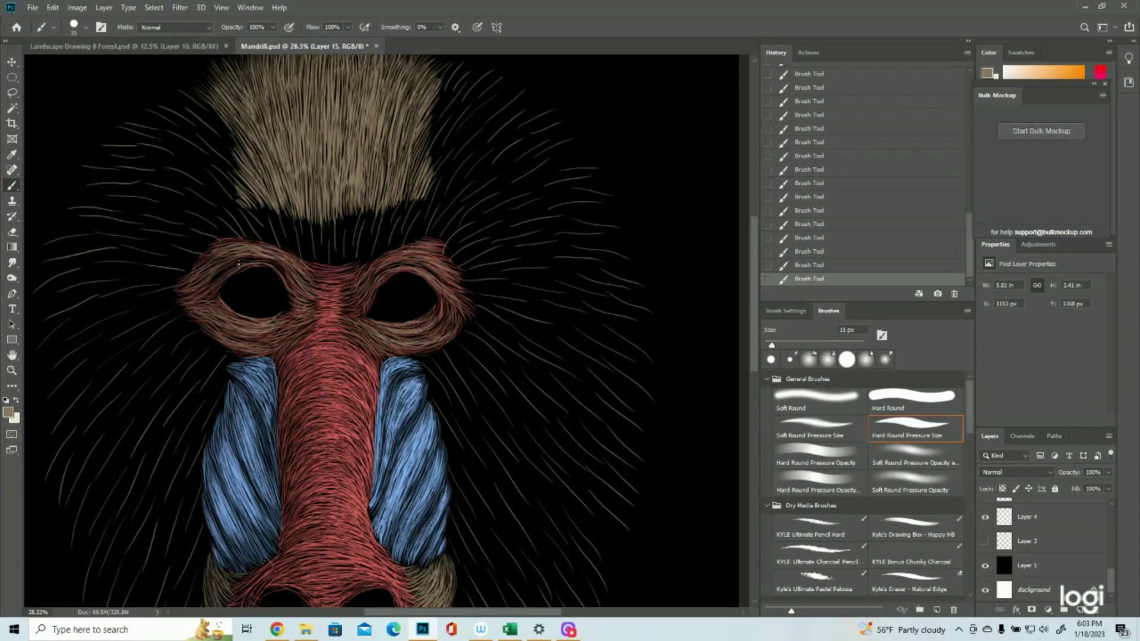
{"action": "key", "text": "ctrl+s"}
Step: Add another new layer and sample the ochre swatch (cd9e5d) as foreground colour, hiding Layer 3 again after sampling
{"action": "key", "text": "z"}
{"action": "key", "text": "ctrl+0"}
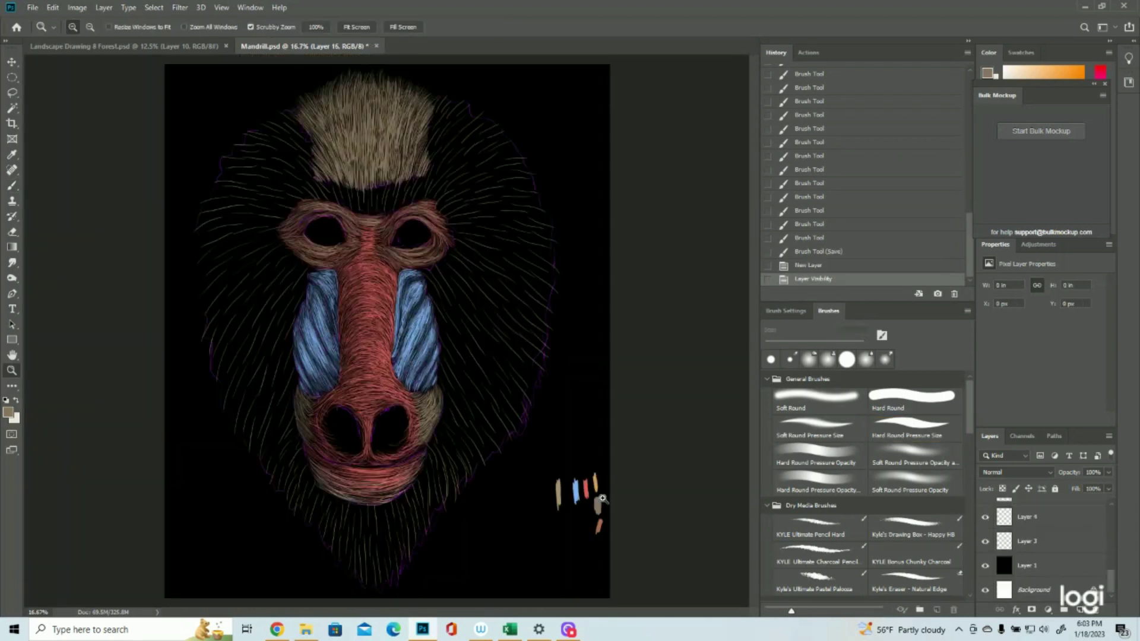
{"action": "left_click_drag", "start_coordinate": [610, 525], "coordinate": [674, 529]}
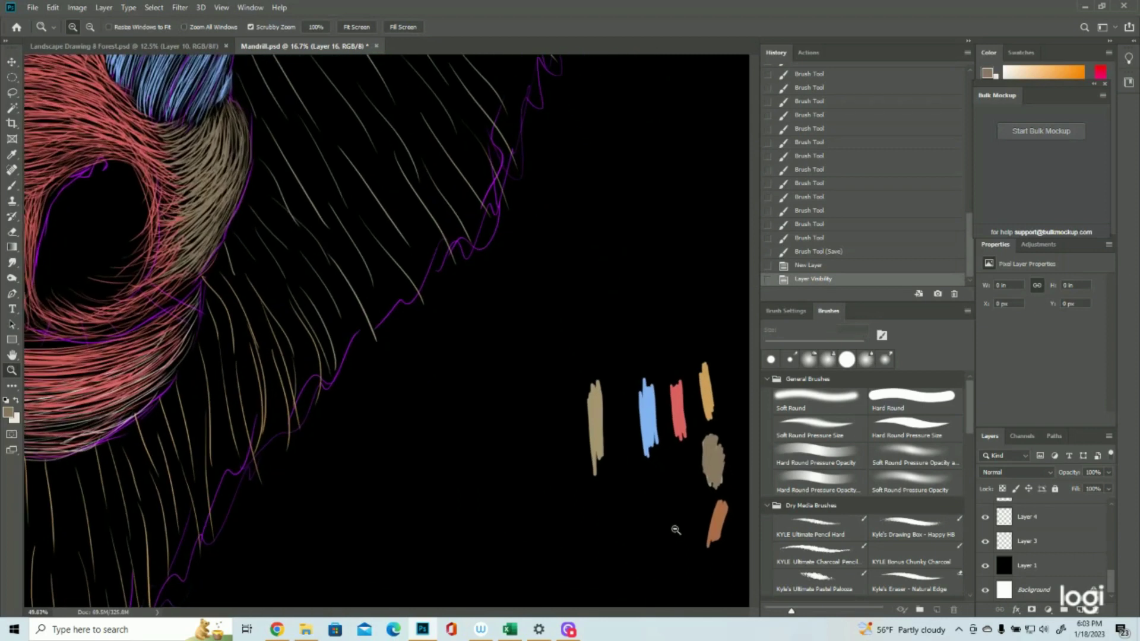
{"action": "left_click", "coordinate": [8, 412]}
{"action": "left_click", "coordinate": [707, 389]}
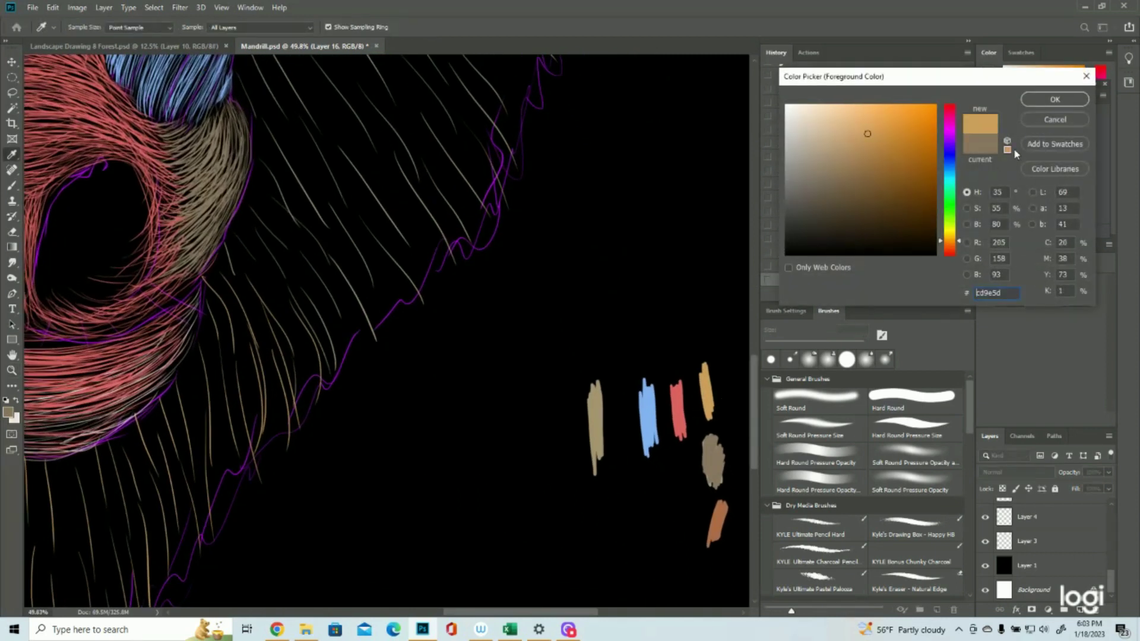
{"action": "left_click", "coordinate": [1054, 100]}
{"action": "left_click", "coordinate": [985, 541]}
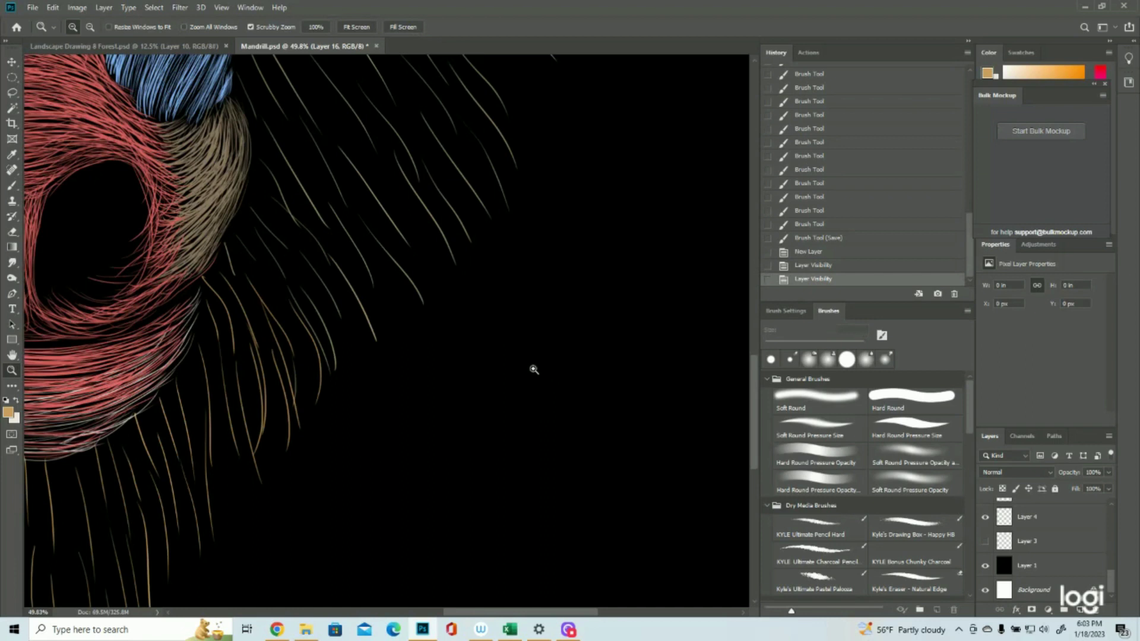
{"action": "key", "text": "ctrl+0"}
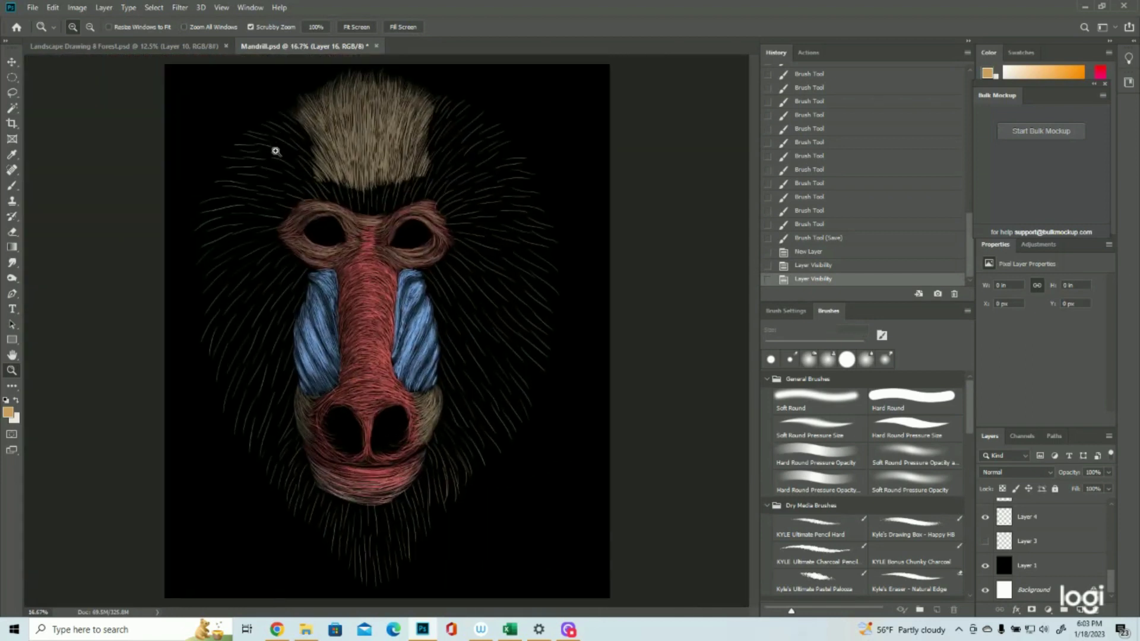
Step: Brush ochre hair strokes at the upper left of the beard, beside the left-hand mouth corner
{"action": "left_click", "coordinate": [394, 520]}
{"action": "left_click_drag", "start_coordinate": [446, 374], "coordinate": [167, 224]}
{"action": "left_click", "coordinate": [11, 189]}
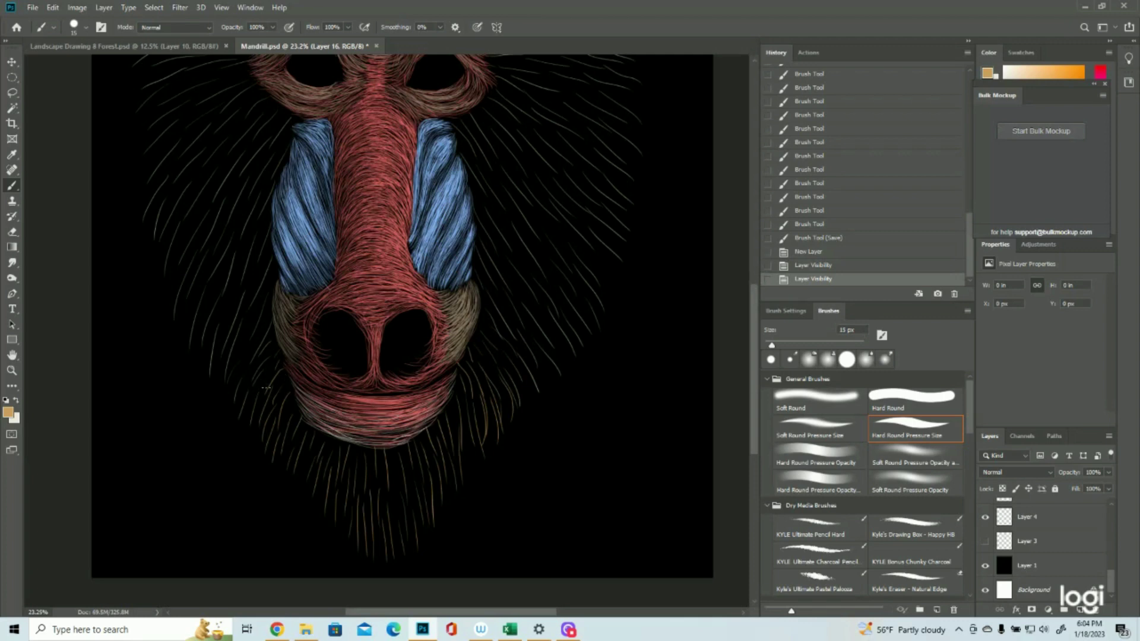
{"action": "left_click_drag", "start_coordinate": [257, 423], "coordinate": [265, 391]}
{"action": "left_click_drag", "start_coordinate": [256, 424], "coordinate": [264, 390]}
{"action": "left_click_drag", "start_coordinate": [257, 422], "coordinate": [265, 391]}
{"action": "left_click_drag", "start_coordinate": [257, 424], "coordinate": [265, 389]}
{"action": "left_click_drag", "start_coordinate": [257, 423], "coordinate": [268, 385]}
{"action": "mouse_move", "coordinate": [260, 419]}
{"action": "left_mouse_down"}
{"action": "mouse_move", "coordinate": [270, 383]}
{"action": "mouse_move", "coordinate": [292, 379]}
{"action": "mouse_move", "coordinate": [282, 403]}
{"action": "mouse_move", "coordinate": [296, 386]}
{"action": "mouse_move", "coordinate": [294, 431]}
{"action": "mouse_move", "coordinate": [291, 402]}
{"action": "left_mouse_up"}
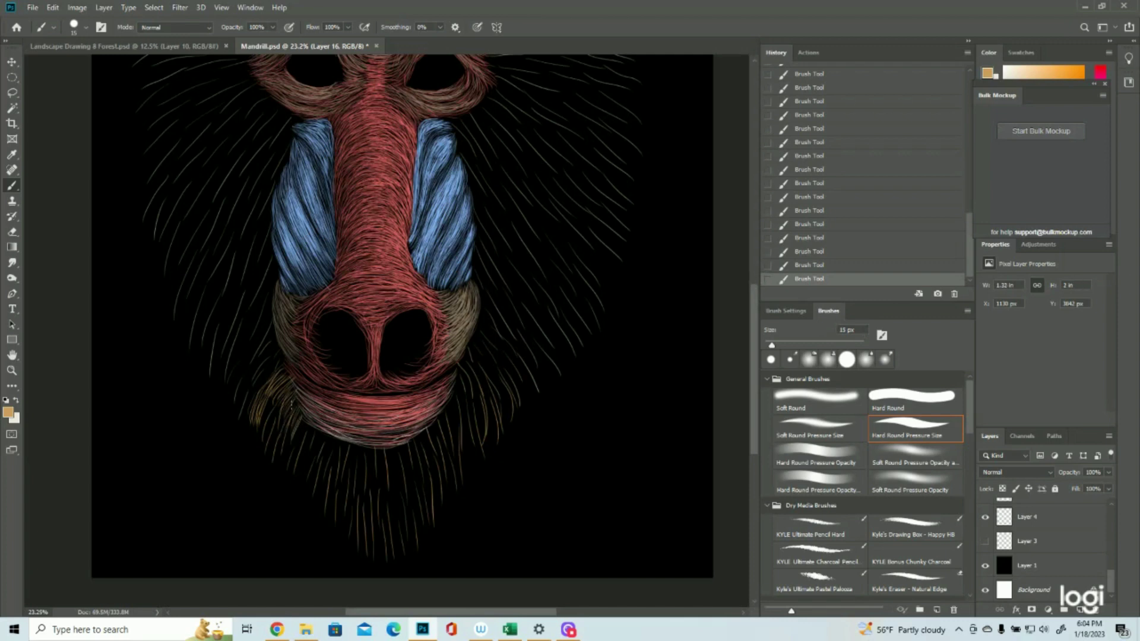
{"action": "left_click_drag", "start_coordinate": [278, 464], "coordinate": [284, 398]}
{"action": "mouse_move", "coordinate": [261, 441]}
{"action": "left_mouse_down"}
{"action": "mouse_move", "coordinate": [275, 395]}
{"action": "mouse_move", "coordinate": [265, 406]}
{"action": "mouse_move", "coordinate": [278, 412]}
{"action": "left_mouse_up"}
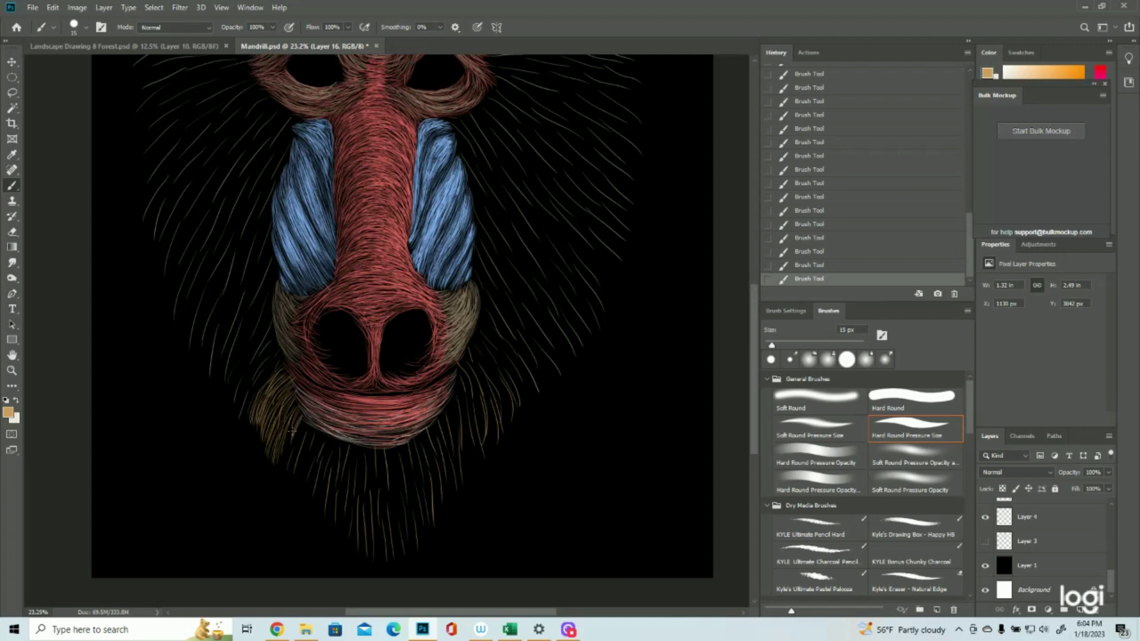
Step: Extend the ochre strokes down the left edge of the beard below the lower lip
{"action": "left_click_drag", "start_coordinate": [286, 448], "coordinate": [297, 419]}
{"action": "mouse_move", "coordinate": [278, 468]}
{"action": "left_mouse_down"}
{"action": "mouse_move", "coordinate": [298, 423]}
{"action": "mouse_move", "coordinate": [296, 463]}
{"action": "mouse_move", "coordinate": [306, 422]}
{"action": "mouse_move", "coordinate": [291, 472]}
{"action": "mouse_move", "coordinate": [301, 478]}
{"action": "mouse_move", "coordinate": [314, 449]}
{"action": "mouse_move", "coordinate": [306, 489]}
{"action": "mouse_move", "coordinate": [318, 427]}
{"action": "left_mouse_up"}
{"action": "left_click_drag", "start_coordinate": [304, 474], "coordinate": [314, 454]}
{"action": "left_click_drag", "start_coordinate": [305, 495], "coordinate": [324, 456]}
{"action": "left_click_drag", "start_coordinate": [316, 495], "coordinate": [324, 470]}
{"action": "left_click_drag", "start_coordinate": [319, 504], "coordinate": [326, 481]}
{"action": "left_click_drag", "start_coordinate": [323, 513], "coordinate": [332, 482]}
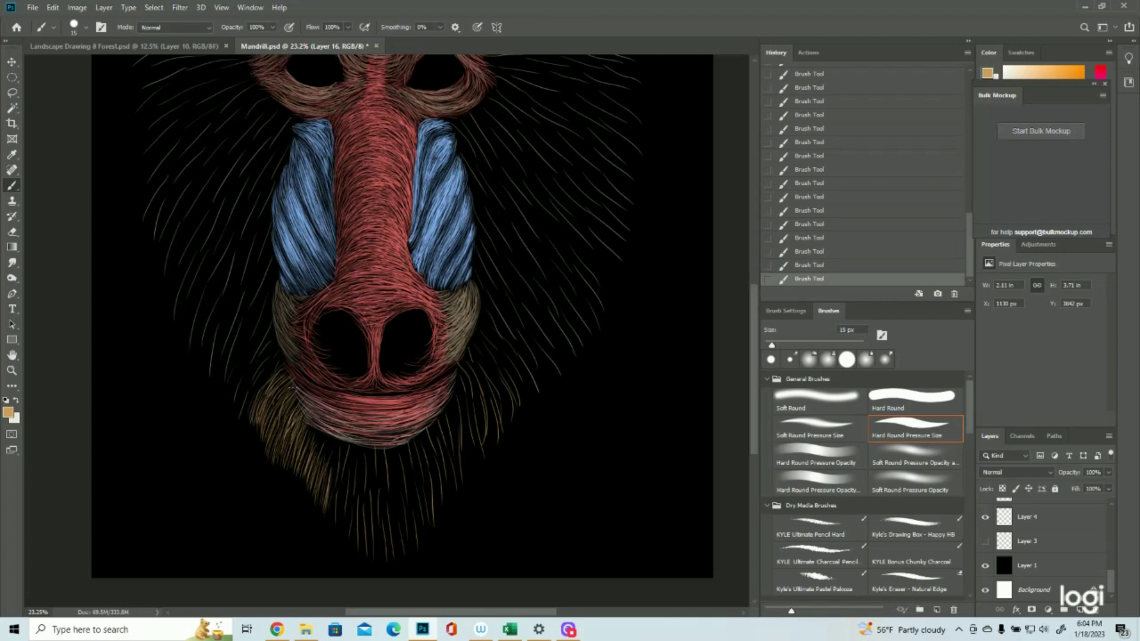
Step: Continue the ochre hair strokes from under the lip's left side down to the pointed tip of the beard
{"action": "left_click_drag", "start_coordinate": [309, 423], "coordinate": [310, 452]}
{"action": "mouse_move", "coordinate": [320, 428]}
{"action": "left_mouse_down"}
{"action": "mouse_move", "coordinate": [313, 450]}
{"action": "mouse_move", "coordinate": [325, 442]}
{"action": "left_mouse_up"}
{"action": "mouse_move", "coordinate": [333, 521]}
{"action": "left_mouse_down"}
{"action": "mouse_move", "coordinate": [334, 491]}
{"action": "mouse_move", "coordinate": [340, 510]}
{"action": "mouse_move", "coordinate": [350, 506]}
{"action": "mouse_move", "coordinate": [335, 501]}
{"action": "left_mouse_up"}
{"action": "left_click_drag", "start_coordinate": [352, 539], "coordinate": [357, 502]}
{"action": "mouse_move", "coordinate": [355, 501]}
{"action": "left_mouse_down"}
{"action": "mouse_move", "coordinate": [361, 554]}
{"action": "mouse_move", "coordinate": [383, 564]}
{"action": "left_mouse_up"}
{"action": "left_click_drag", "start_coordinate": [377, 522], "coordinate": [378, 558]}
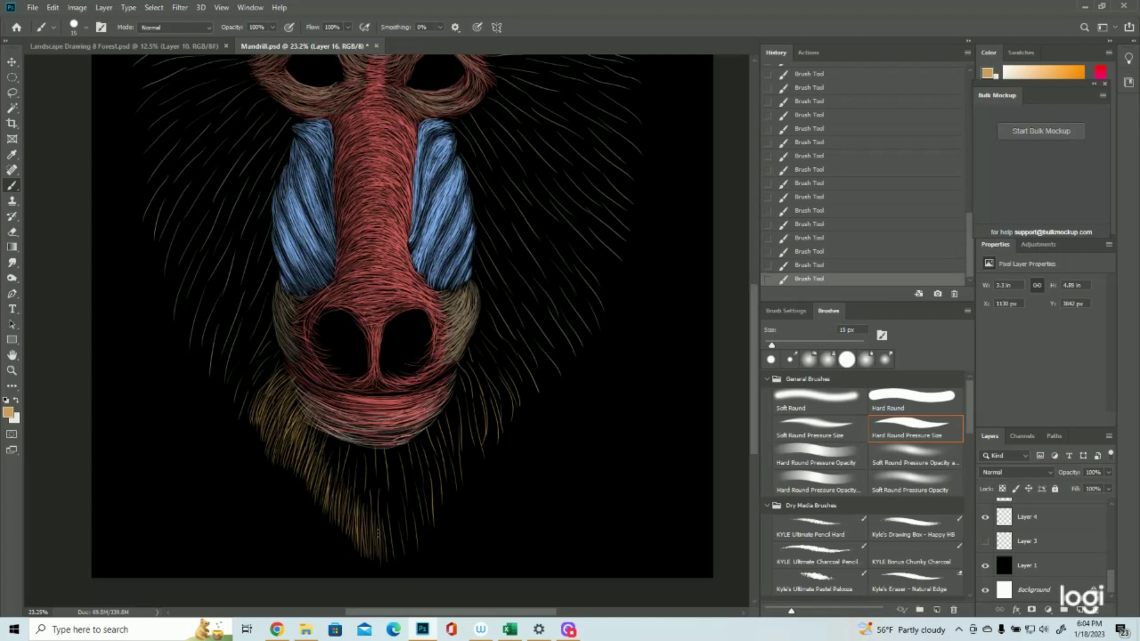
{"action": "left_click_drag", "start_coordinate": [385, 512], "coordinate": [393, 561]}
{"action": "left_click_drag", "start_coordinate": [395, 515], "coordinate": [398, 558]}
{"action": "mouse_move", "coordinate": [396, 503]}
{"action": "left_mouse_down"}
{"action": "mouse_move", "coordinate": [411, 553]}
{"action": "mouse_move", "coordinate": [409, 499]}
{"action": "mouse_move", "coordinate": [408, 552]}
{"action": "left_mouse_up"}
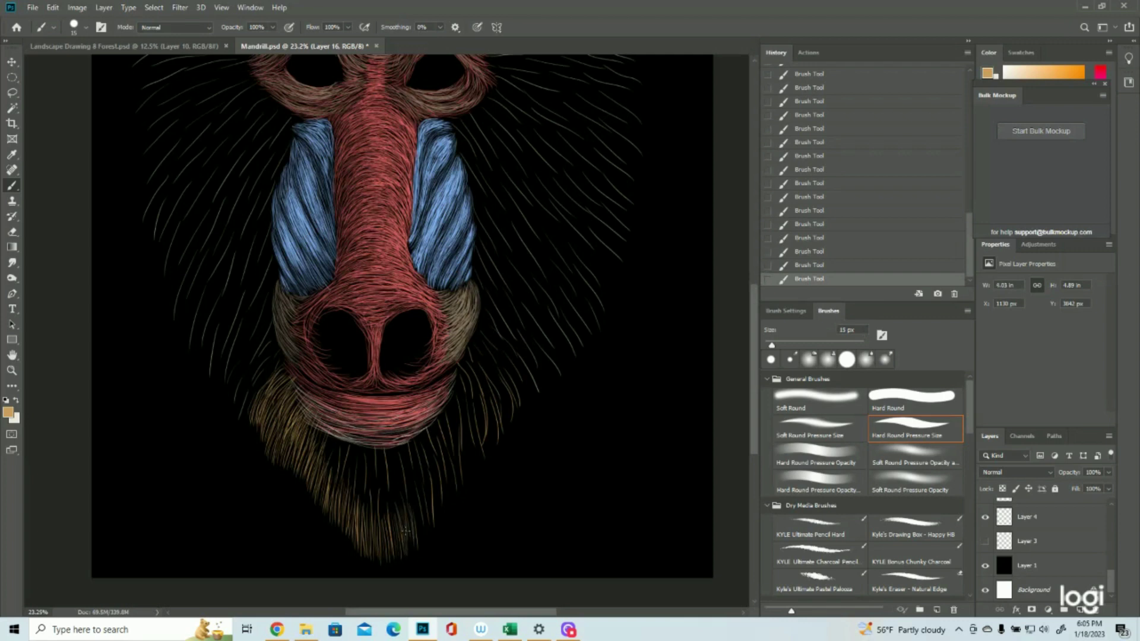
Step: Brush ochre strokes along the beard's right edge down towards the tip
{"action": "mouse_move", "coordinate": [492, 422]}
{"action": "left_mouse_down"}
{"action": "mouse_move", "coordinate": [497, 444]}
{"action": "mouse_move", "coordinate": [472, 463]}
{"action": "left_mouse_up"}
{"action": "left_click_drag", "start_coordinate": [466, 426], "coordinate": [467, 472]}
{"action": "mouse_move", "coordinate": [464, 440]}
{"action": "left_mouse_down"}
{"action": "mouse_move", "coordinate": [466, 480]}
{"action": "mouse_move", "coordinate": [446, 494]}
{"action": "left_mouse_up"}
{"action": "left_click_drag", "start_coordinate": [448, 456], "coordinate": [440, 514]}
{"action": "left_click_drag", "start_coordinate": [444, 471], "coordinate": [427, 533]}
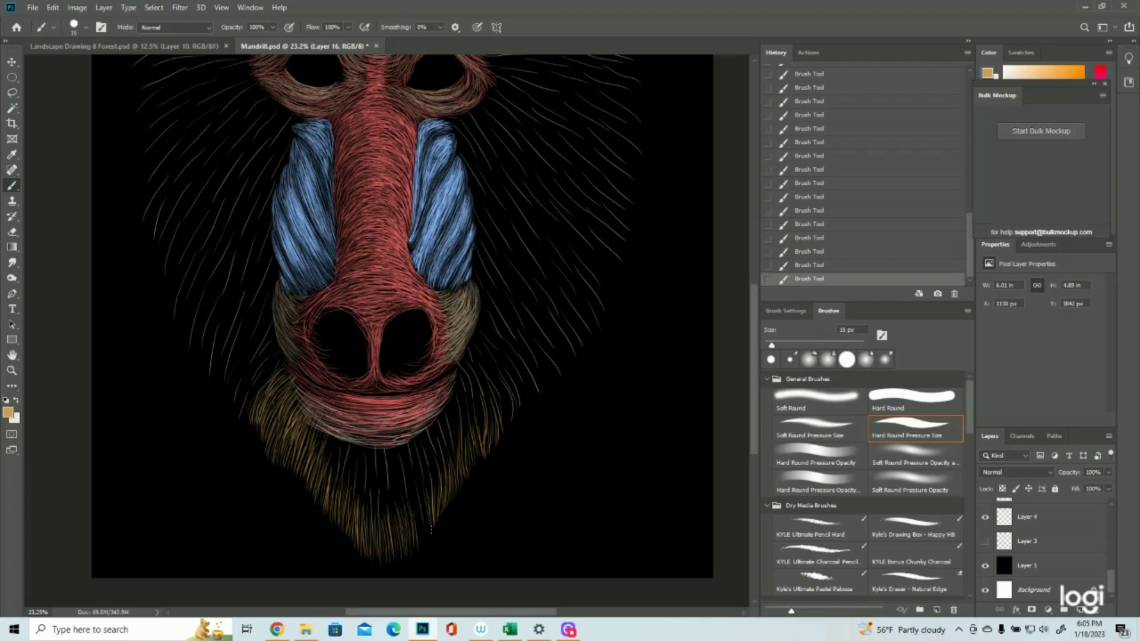
{"action": "mouse_move", "coordinate": [425, 492]}
{"action": "left_mouse_down"}
{"action": "mouse_move", "coordinate": [415, 540]}
{"action": "mouse_move", "coordinate": [424, 523]}
{"action": "left_mouse_up"}
Step: Build a dense ochre tuft at the upper right of the beard, below the right-hand cheek
{"action": "mouse_move", "coordinate": [456, 362]}
{"action": "left_mouse_down"}
{"action": "mouse_move", "coordinate": [473, 400]}
{"action": "mouse_move", "coordinate": [468, 387]}
{"action": "mouse_move", "coordinate": [491, 408]}
{"action": "mouse_move", "coordinate": [483, 379]}
{"action": "mouse_move", "coordinate": [507, 411]}
{"action": "mouse_move", "coordinate": [514, 429]}
{"action": "mouse_move", "coordinate": [501, 427]}
{"action": "left_mouse_up"}
{"action": "left_click_drag", "start_coordinate": [487, 380], "coordinate": [506, 411]}
{"action": "left_click_drag", "start_coordinate": [475, 361], "coordinate": [493, 424]}
{"action": "left_click_drag", "start_coordinate": [466, 385], "coordinate": [487, 440]}
{"action": "mouse_move", "coordinate": [472, 394]}
{"action": "left_mouse_down"}
{"action": "mouse_move", "coordinate": [478, 425]}
{"action": "mouse_move", "coordinate": [466, 427]}
{"action": "mouse_move", "coordinate": [462, 464]}
{"action": "left_mouse_up"}
{"action": "mouse_move", "coordinate": [466, 415]}
{"action": "left_mouse_down"}
{"action": "mouse_move", "coordinate": [461, 463]}
{"action": "mouse_move", "coordinate": [458, 454]}
{"action": "left_mouse_up"}
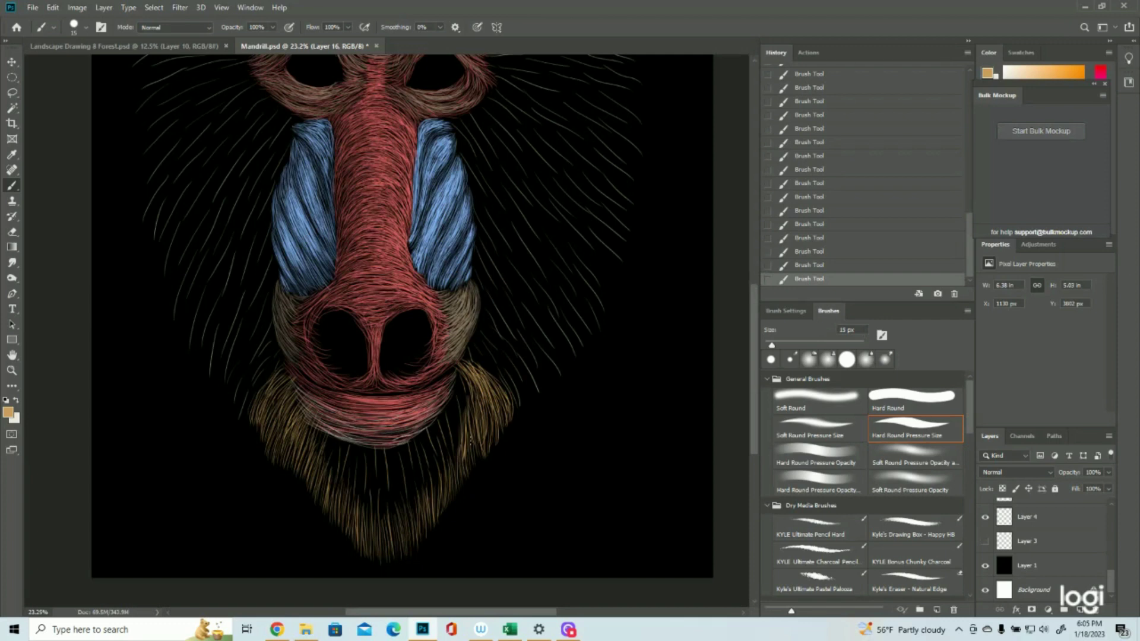
Step: Fill the gap between the right-hand mouth corner and the beard tuft with ochre strokes
{"action": "mouse_move", "coordinate": [447, 387]}
{"action": "left_mouse_down"}
{"action": "mouse_move", "coordinate": [462, 418]}
{"action": "mouse_move", "coordinate": [475, 403]}
{"action": "mouse_move", "coordinate": [463, 426]}
{"action": "left_mouse_up"}
{"action": "left_click_drag", "start_coordinate": [464, 407], "coordinate": [453, 436]}
{"action": "left_click_drag", "start_coordinate": [459, 392], "coordinate": [454, 438]}
{"action": "mouse_move", "coordinate": [444, 397]}
{"action": "left_mouse_down"}
{"action": "mouse_move", "coordinate": [454, 443]}
{"action": "mouse_move", "coordinate": [459, 423]}
{"action": "mouse_move", "coordinate": [457, 470]}
{"action": "left_mouse_up"}
{"action": "mouse_move", "coordinate": [454, 428]}
{"action": "left_mouse_down"}
{"action": "mouse_move", "coordinate": [459, 471]}
{"action": "mouse_move", "coordinate": [457, 457]}
{"action": "left_mouse_up"}
{"action": "left_click_drag", "start_coordinate": [449, 422], "coordinate": [451, 467]}
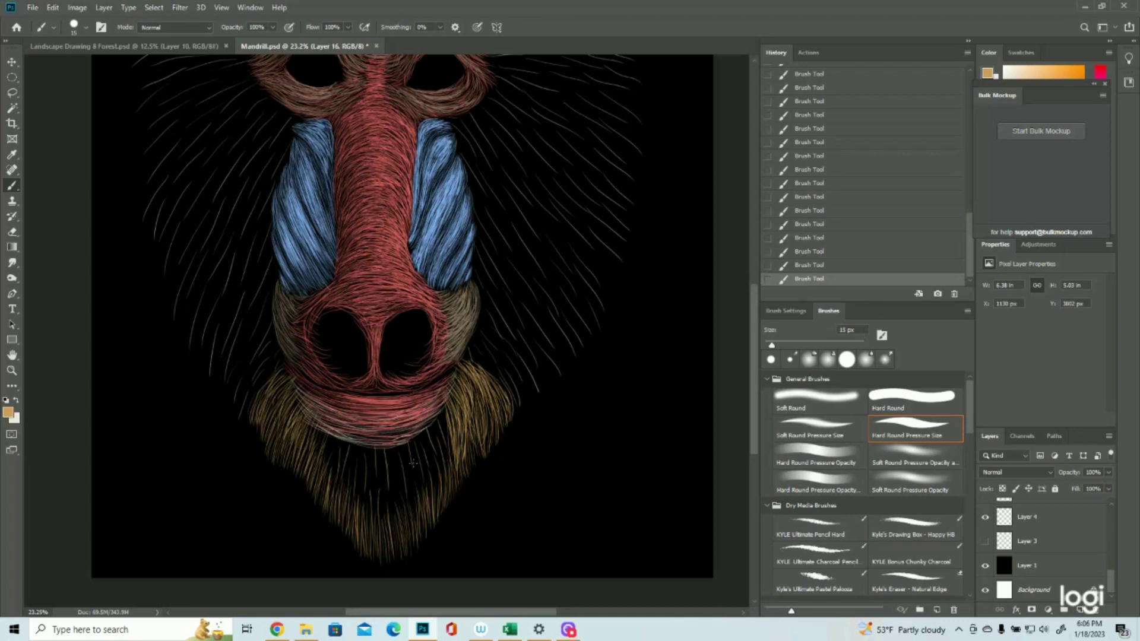
Step: Fill the centre of the beard under the lower lip with long vertical ochre strokes
{"action": "left_click_drag", "start_coordinate": [430, 422], "coordinate": [444, 484]}
{"action": "left_click_drag", "start_coordinate": [422, 416], "coordinate": [432, 498]}
{"action": "left_click_drag", "start_coordinate": [436, 442], "coordinate": [440, 504]}
{"action": "left_click_drag", "start_coordinate": [472, 380], "coordinate": [479, 439]}
{"action": "mouse_move", "coordinate": [411, 426]}
{"action": "left_mouse_down"}
{"action": "mouse_move", "coordinate": [424, 515]}
{"action": "mouse_move", "coordinate": [413, 527]}
{"action": "left_mouse_up"}
{"action": "left_click_drag", "start_coordinate": [347, 432], "coordinate": [324, 499]}
{"action": "left_click_drag", "start_coordinate": [358, 444], "coordinate": [352, 524]}
{"action": "left_click_drag", "start_coordinate": [396, 433], "coordinate": [399, 531]}
{"action": "mouse_move", "coordinate": [380, 445]}
{"action": "left_mouse_down"}
{"action": "mouse_move", "coordinate": [381, 534]}
{"action": "mouse_move", "coordinate": [371, 529]}
{"action": "left_mouse_up"}
Step: Sample the khaki swatch (a5946f) as the brush colour, showing Layer 3 only for the sampling
{"action": "left_click", "coordinate": [984, 541]}
{"action": "key", "text": "z"}
{"action": "left_click_drag", "start_coordinate": [614, 510], "coordinate": [642, 511]}
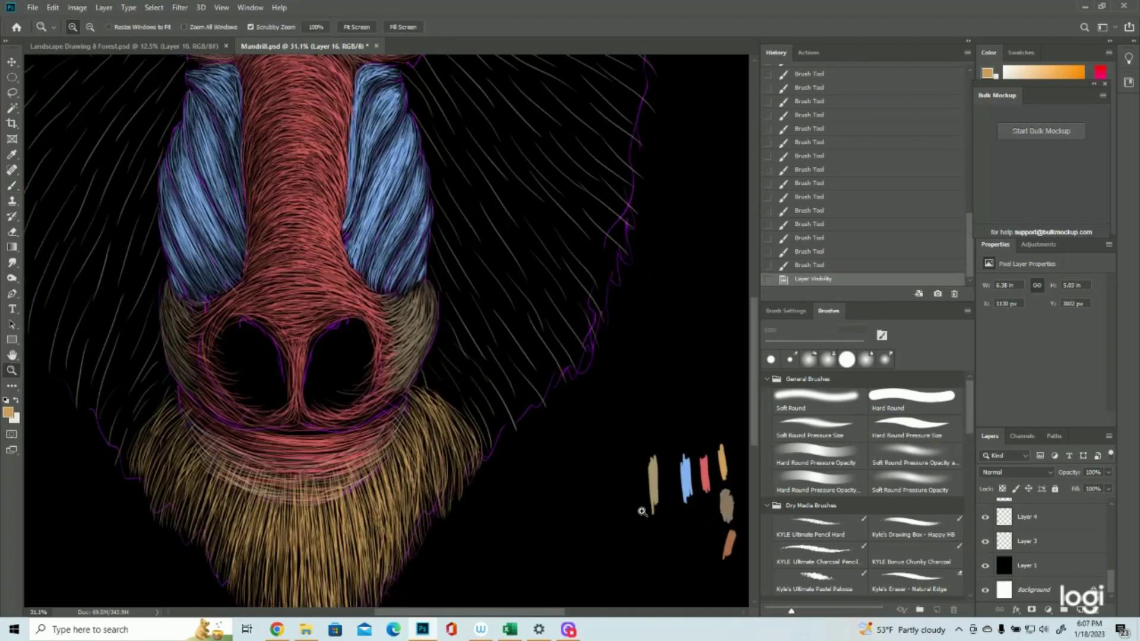
{"action": "left_click", "coordinate": [8, 411]}
{"action": "left_click", "coordinate": [655, 469]}
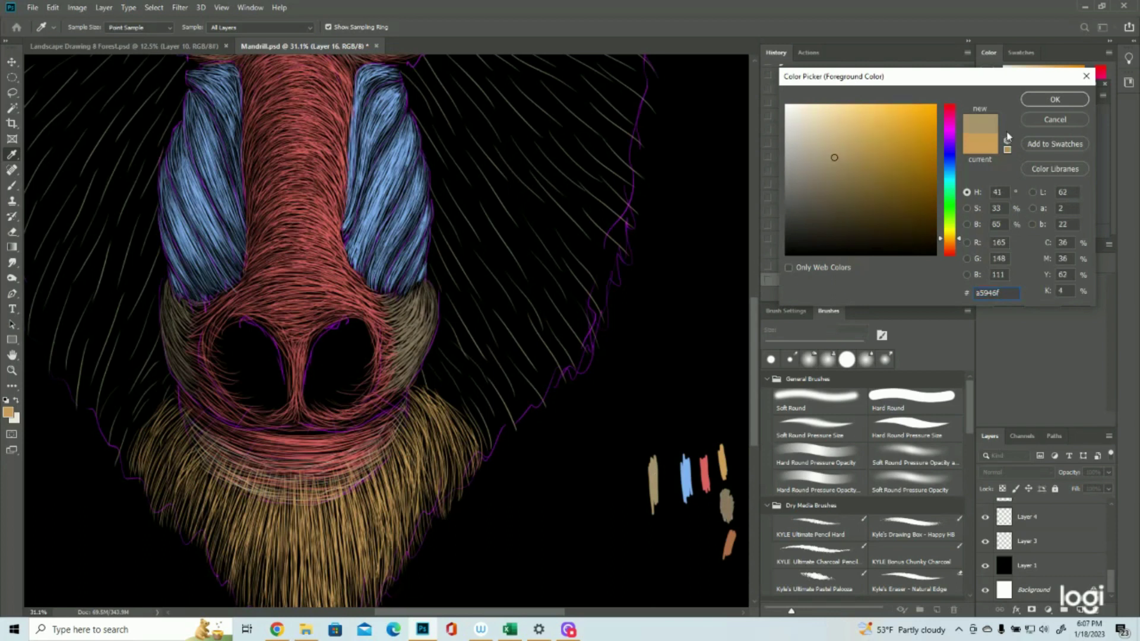
{"action": "left_click", "coordinate": [1055, 100]}
{"action": "left_click_drag", "start_coordinate": [656, 335], "coordinate": [447, 328]}
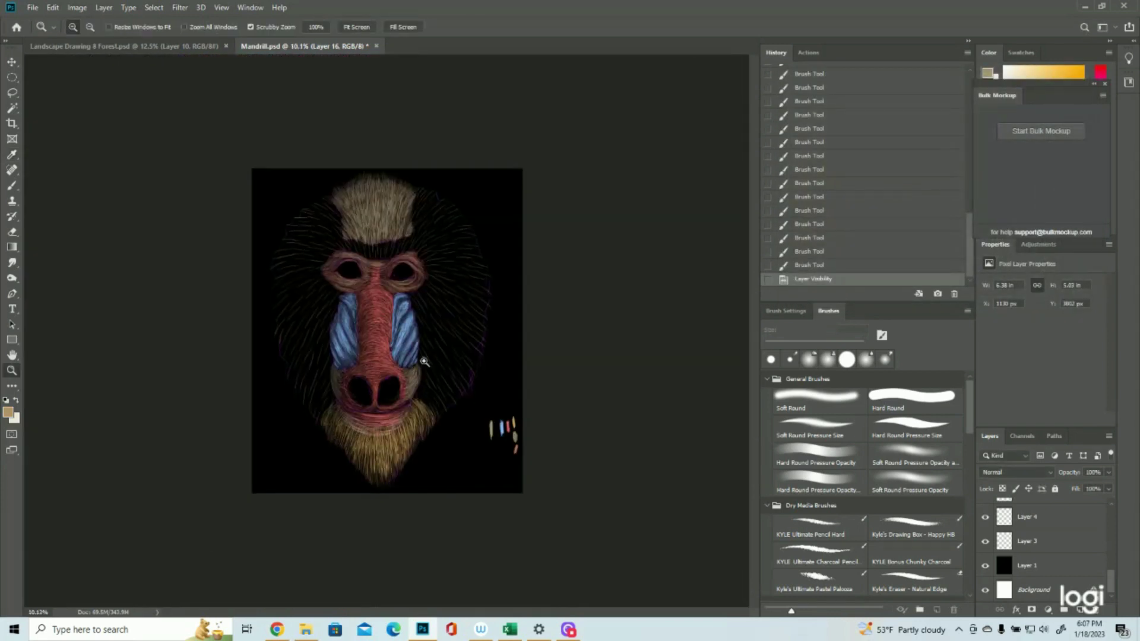
{"action": "left_click", "coordinate": [421, 358]}
{"action": "left_click", "coordinate": [422, 358]}
{"action": "left_click", "coordinate": [985, 540]}
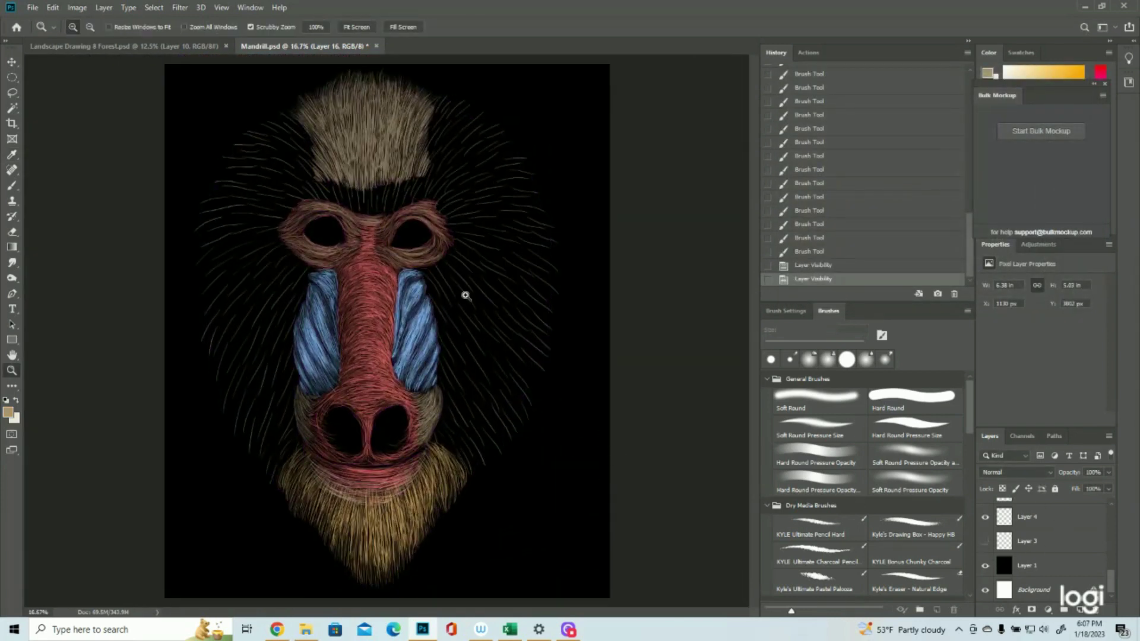
{"action": "left_click", "coordinate": [8, 186]}
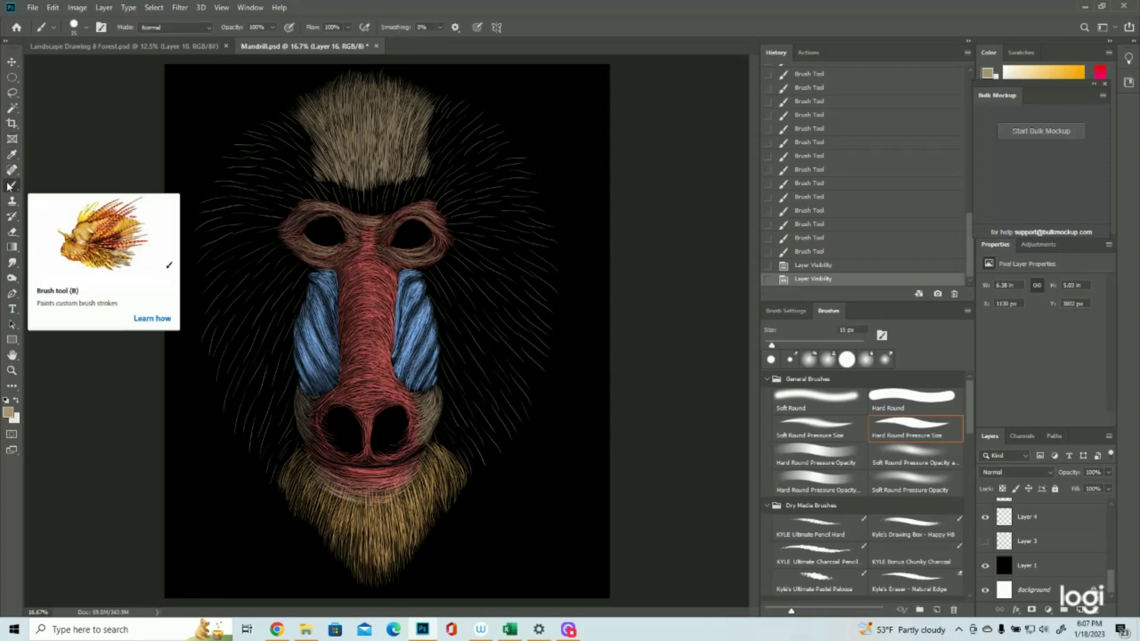
Step: Paint short khaki fur strokes beside the upper left edge of the beard, at the left-hand mouth corner
{"action": "left_click_drag", "start_coordinate": [291, 454], "coordinate": [283, 464]}
{"action": "left_click_drag", "start_coordinate": [286, 457], "coordinate": [280, 463]}
{"action": "left_click_drag", "start_coordinate": [283, 457], "coordinate": [277, 463]}
{"action": "left_click_drag", "start_coordinate": [278, 456], "coordinate": [273, 464]}
{"action": "left_click_drag", "start_coordinate": [275, 458], "coordinate": [272, 465]}
{"action": "left_click_drag", "start_coordinate": [273, 458], "coordinate": [269, 469]}
{"action": "left_click_drag", "start_coordinate": [270, 462], "coordinate": [268, 474]}
{"action": "mouse_move", "coordinate": [271, 455]}
{"action": "left_mouse_down"}
{"action": "mouse_move", "coordinate": [265, 470]}
{"action": "mouse_move", "coordinate": [266, 457]}
{"action": "left_mouse_up"}
{"action": "mouse_move", "coordinate": [269, 444]}
{"action": "left_mouse_down"}
{"action": "mouse_move", "coordinate": [260, 466]}
{"action": "mouse_move", "coordinate": [288, 438]}
{"action": "left_mouse_up"}
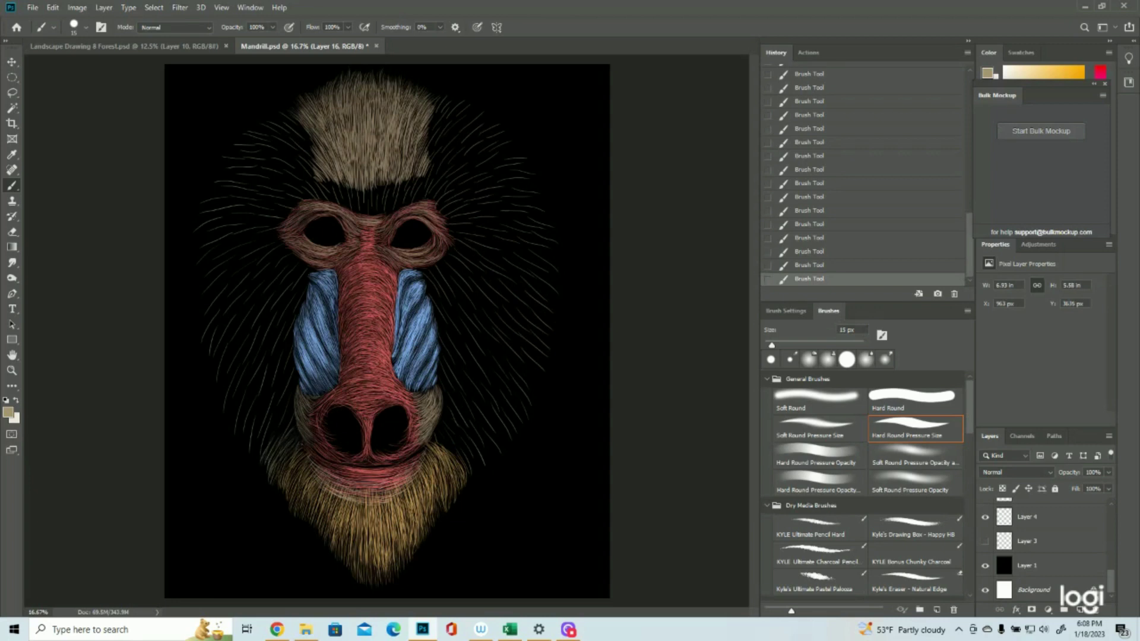
Step: Extend the khaki fur outward beside the left-hand muzzle and start a small patch at the beard's upper right edge
{"action": "mouse_move", "coordinate": [299, 415]}
{"action": "left_mouse_down"}
{"action": "mouse_move", "coordinate": [286, 434]}
{"action": "mouse_move", "coordinate": [289, 391]}
{"action": "mouse_move", "coordinate": [262, 449]}
{"action": "mouse_move", "coordinate": [269, 444]}
{"action": "mouse_move", "coordinate": [251, 448]}
{"action": "left_mouse_up"}
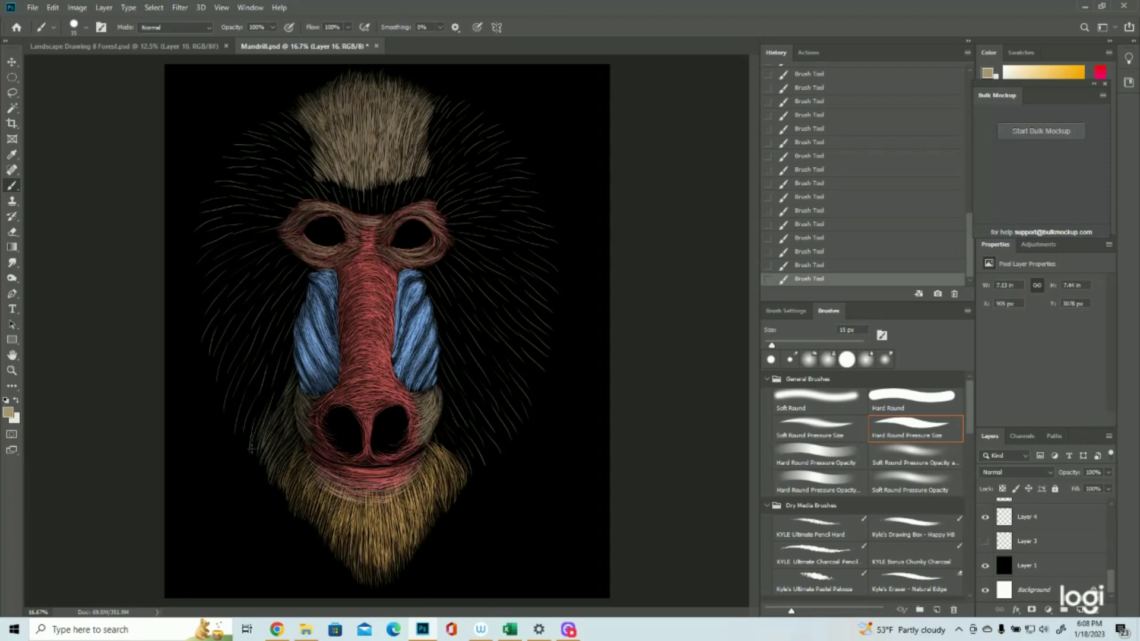
{"action": "left_click_drag", "start_coordinate": [263, 407], "coordinate": [251, 444]}
{"action": "left_click_drag", "start_coordinate": [265, 413], "coordinate": [254, 444]}
{"action": "left_click_drag", "start_coordinate": [466, 447], "coordinate": [477, 463]}
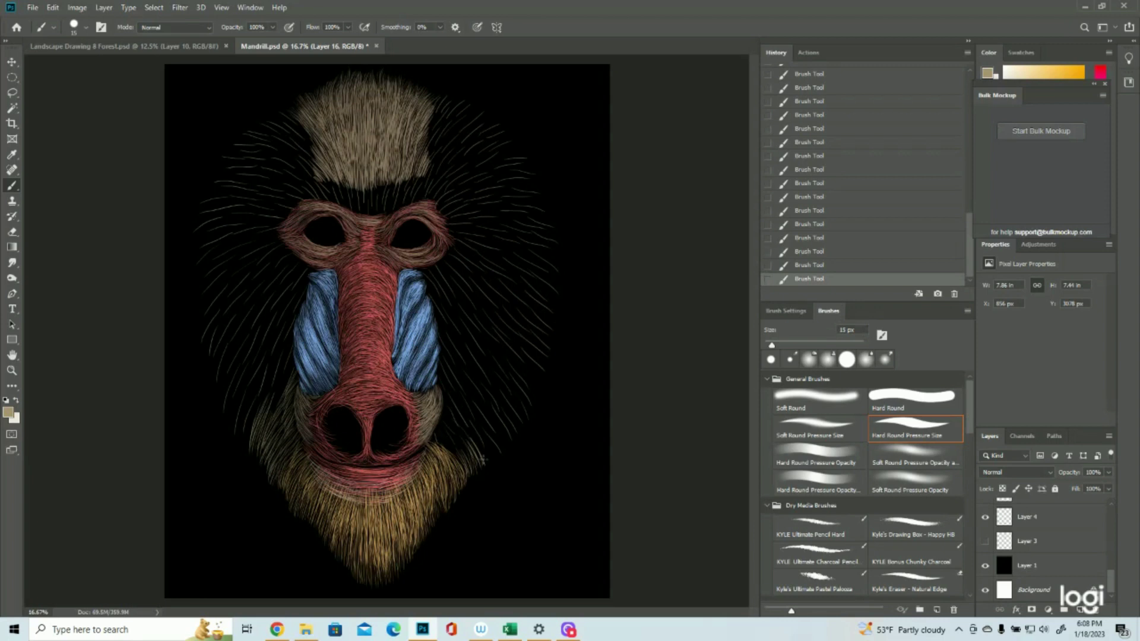
{"action": "mouse_move", "coordinate": [471, 437]}
{"action": "left_mouse_down"}
{"action": "mouse_move", "coordinate": [481, 460]}
{"action": "mouse_move", "coordinate": [498, 453]}
{"action": "left_mouse_up"}
Step: Paint long khaki strokes along the left cheek, from beneath the eye past the blue ridges to the lower jaw
{"action": "left_click_drag", "start_coordinate": [287, 358], "coordinate": [274, 411]}
{"action": "mouse_move", "coordinate": [293, 338]}
{"action": "left_mouse_down"}
{"action": "mouse_move", "coordinate": [281, 359]}
{"action": "mouse_move", "coordinate": [304, 298]}
{"action": "mouse_move", "coordinate": [288, 245]}
{"action": "left_mouse_up"}
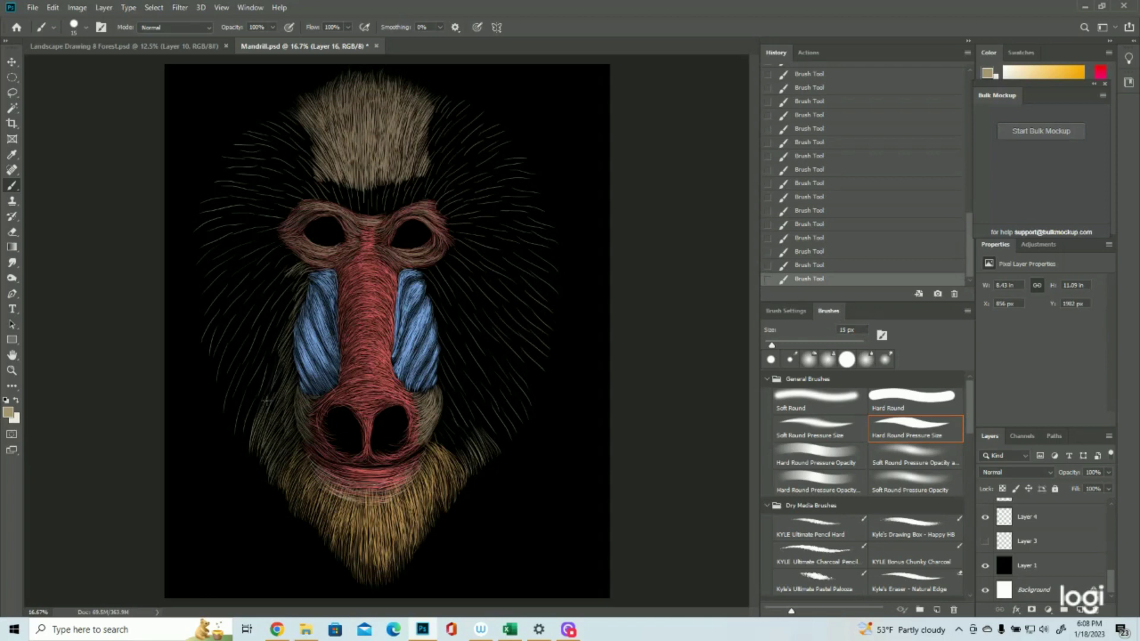
{"action": "left_click_drag", "start_coordinate": [253, 388], "coordinate": [240, 425]}
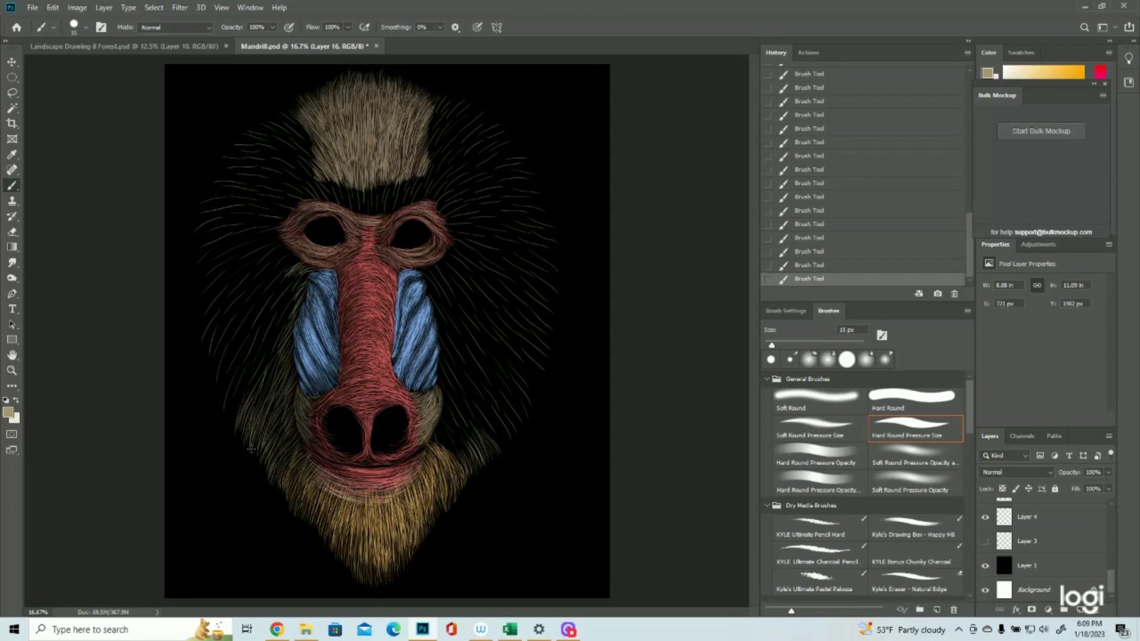
Step: Thicken the outer left side of the mane with khaki strokes, from the cheek up to the head crest
{"action": "mouse_move", "coordinate": [237, 190]}
{"action": "left_mouse_down"}
{"action": "mouse_move", "coordinate": [199, 203]}
{"action": "mouse_move", "coordinate": [227, 200]}
{"action": "mouse_move", "coordinate": [199, 208]}
{"action": "mouse_move", "coordinate": [200, 247]}
{"action": "mouse_move", "coordinate": [197, 231]}
{"action": "left_mouse_up"}
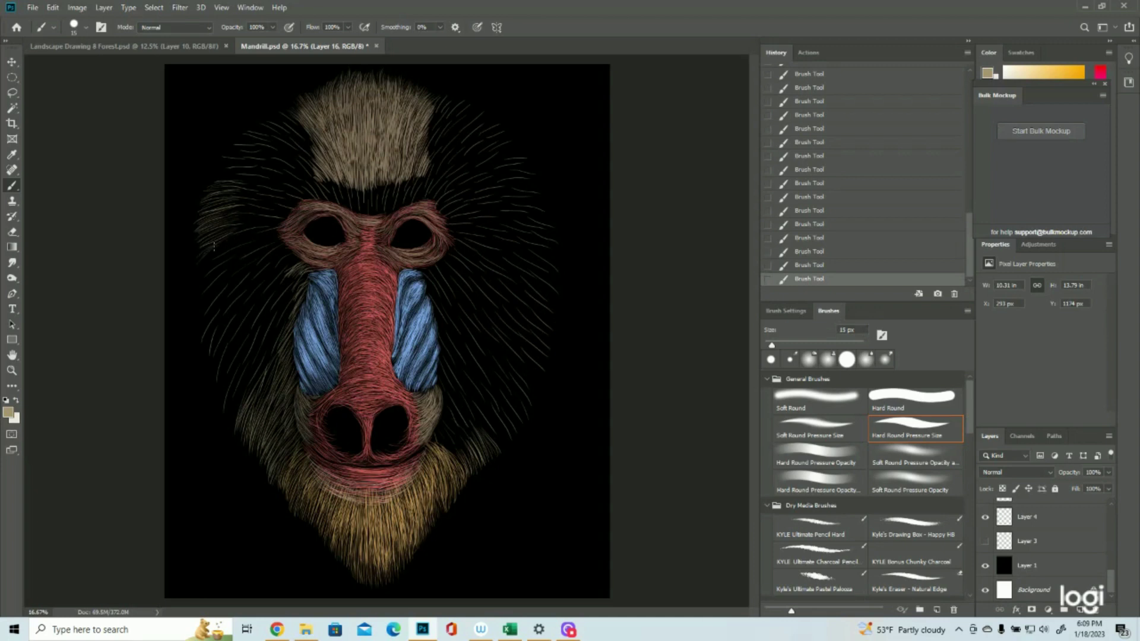
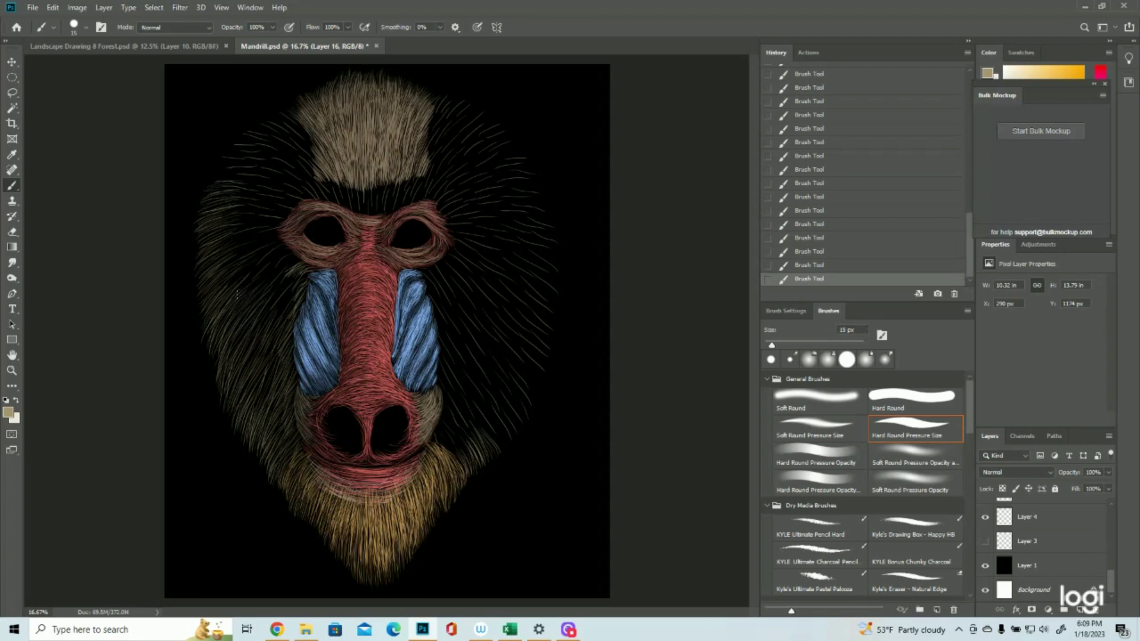
{"action": "mouse_move", "coordinate": [246, 255]}
{"action": "left_mouse_down"}
{"action": "mouse_move", "coordinate": [224, 268]}
{"action": "mouse_move", "coordinate": [209, 235]}
{"action": "left_mouse_up"}
{"action": "mouse_move", "coordinate": [248, 178]}
{"action": "left_mouse_down"}
{"action": "mouse_move", "coordinate": [217, 177]}
{"action": "mouse_move", "coordinate": [218, 156]}
{"action": "mouse_move", "coordinate": [256, 156]}
{"action": "mouse_move", "coordinate": [293, 127]}
{"action": "mouse_move", "coordinate": [277, 121]}
{"action": "left_mouse_up"}
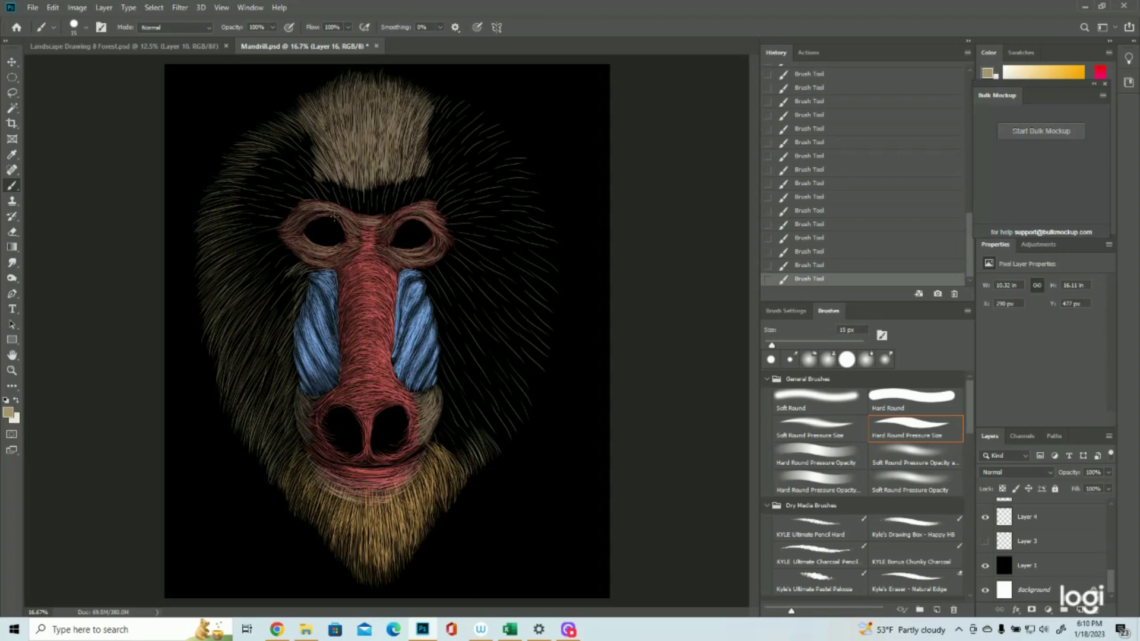
Step: Paint khaki strokes along the lower right mane edge and add a few to the outer left edge
{"action": "left_click_drag", "start_coordinate": [497, 411], "coordinate": [512, 438]}
{"action": "left_click_drag", "start_coordinate": [515, 363], "coordinate": [539, 389]}
{"action": "left_click_drag", "start_coordinate": [537, 283], "coordinate": [564, 315]}
{"action": "left_click_drag", "start_coordinate": [216, 374], "coordinate": [225, 431]}
{"action": "left_click_drag", "start_coordinate": [209, 215], "coordinate": [188, 239]}
Step: Fill the upper right outer mane with khaki strokes from the crest down to eye level and save the file
{"action": "left_click_drag", "start_coordinate": [435, 113], "coordinate": [456, 100]}
{"action": "left_click_drag", "start_coordinate": [466, 108], "coordinate": [494, 126]}
{"action": "left_click_drag", "start_coordinate": [524, 213], "coordinate": [553, 238]}
{"action": "left_click_drag", "start_coordinate": [512, 172], "coordinate": [541, 201]}
{"action": "mouse_move", "coordinate": [496, 147]}
{"action": "left_mouse_down"}
{"action": "mouse_move", "coordinate": [527, 130]}
{"action": "mouse_move", "coordinate": [527, 168]}
{"action": "left_mouse_up"}
{"action": "left_click_drag", "start_coordinate": [482, 130], "coordinate": [514, 147]}
{"action": "left_click_drag", "start_coordinate": [526, 193], "coordinate": [556, 206]}
{"action": "key", "text": "ctrl+s"}
Step: Fill the fur between the left eye and the outer mane with khaki strokes radiating outward
{"action": "left_click_drag", "start_coordinate": [304, 275], "coordinate": [274, 332]}
{"action": "left_click_drag", "start_coordinate": [297, 252], "coordinate": [238, 294]}
{"action": "left_click_drag", "start_coordinate": [291, 263], "coordinate": [240, 310]}
{"action": "left_click_drag", "start_coordinate": [286, 236], "coordinate": [222, 249]}
{"action": "mouse_move", "coordinate": [277, 238]}
{"action": "left_mouse_down"}
{"action": "mouse_move", "coordinate": [219, 281]}
{"action": "mouse_move", "coordinate": [216, 247]}
{"action": "left_mouse_up"}
{"action": "left_click_drag", "start_coordinate": [291, 209], "coordinate": [217, 211]}
{"action": "left_click_drag", "start_coordinate": [269, 222], "coordinate": [217, 237]}
Step: Paint khaki strokes rising from the brows above both eyes and across the lower forehead
{"action": "left_click_drag", "start_coordinate": [361, 214], "coordinate": [355, 199]}
{"action": "mouse_move", "coordinate": [403, 208]}
{"action": "left_mouse_down"}
{"action": "mouse_move", "coordinate": [412, 190]}
{"action": "mouse_move", "coordinate": [461, 232]}
{"action": "left_mouse_up"}
{"action": "left_click_drag", "start_coordinate": [438, 209], "coordinate": [455, 195]}
{"action": "left_click_drag", "start_coordinate": [332, 200], "coordinate": [314, 181]}
{"action": "left_click_drag", "start_coordinate": [304, 201], "coordinate": [284, 189]}
{"action": "left_click_drag", "start_coordinate": [409, 195], "coordinate": [421, 170]}
{"action": "mouse_move", "coordinate": [353, 206]}
{"action": "left_mouse_down"}
{"action": "mouse_move", "coordinate": [346, 178]}
{"action": "mouse_move", "coordinate": [389, 174]}
{"action": "left_mouse_up"}
{"action": "mouse_move", "coordinate": [365, 210]}
{"action": "left_mouse_down"}
{"action": "mouse_move", "coordinate": [360, 180]}
{"action": "mouse_move", "coordinate": [297, 125]}
{"action": "left_mouse_up"}
Step: Fill the left temple beside the crest with khaki strokes and add more beside the left blue ridges
{"action": "left_click_drag", "start_coordinate": [312, 162], "coordinate": [271, 130]}
{"action": "left_click_drag", "start_coordinate": [314, 191], "coordinate": [265, 151]}
{"action": "left_click_drag", "start_coordinate": [276, 203], "coordinate": [221, 193]}
{"action": "mouse_move", "coordinate": [301, 188]}
{"action": "left_mouse_down"}
{"action": "mouse_move", "coordinate": [272, 202]}
{"action": "mouse_move", "coordinate": [253, 152]}
{"action": "left_mouse_up"}
{"action": "left_click_drag", "start_coordinate": [284, 187], "coordinate": [228, 177]}
{"action": "left_click_drag", "start_coordinate": [273, 287], "coordinate": [224, 344]}
{"action": "left_click_drag", "start_coordinate": [280, 326], "coordinate": [261, 363]}
Step: Fill the right temple beside the crest with khaki strokes sweeping up and outward
{"action": "left_click_drag", "start_coordinate": [423, 153], "coordinate": [456, 111]}
{"action": "left_click_drag", "start_coordinate": [418, 197], "coordinate": [462, 126]}
{"action": "mouse_move", "coordinate": [429, 168]}
{"action": "left_mouse_down"}
{"action": "mouse_move", "coordinate": [479, 128]}
{"action": "mouse_move", "coordinate": [488, 142]}
{"action": "left_mouse_up"}
{"action": "left_click_drag", "start_coordinate": [448, 173], "coordinate": [505, 148]}
Step: Fill the area between the right eye and the outer mane with khaki strokes radiating outward
{"action": "left_click_drag", "start_coordinate": [458, 234], "coordinate": [523, 248]}
{"action": "left_click_drag", "start_coordinate": [488, 239], "coordinate": [547, 259]}
{"action": "left_click_drag", "start_coordinate": [437, 192], "coordinate": [497, 160]}
{"action": "left_click_drag", "start_coordinate": [449, 188], "coordinate": [505, 181]}
{"action": "left_click_drag", "start_coordinate": [446, 206], "coordinate": [528, 192]}
{"action": "mouse_move", "coordinate": [457, 229]}
{"action": "left_mouse_down"}
{"action": "mouse_move", "coordinate": [537, 243]}
{"action": "mouse_move", "coordinate": [536, 231]}
{"action": "left_mouse_up"}
{"action": "mouse_move", "coordinate": [452, 218]}
{"action": "left_mouse_down"}
{"action": "mouse_move", "coordinate": [529, 205]}
{"action": "mouse_move", "coordinate": [526, 214]}
{"action": "left_mouse_up"}
{"action": "left_click_drag", "start_coordinate": [458, 240], "coordinate": [531, 279]}
{"action": "mouse_move", "coordinate": [490, 261]}
{"action": "left_mouse_down"}
{"action": "mouse_move", "coordinate": [547, 299]}
{"action": "mouse_move", "coordinate": [555, 320]}
{"action": "left_mouse_up"}
Step: Paint khaki strokes beside the right-hand muzzle and from beneath the right eye outward across the cheek
{"action": "left_click_drag", "start_coordinate": [433, 438], "coordinate": [464, 462]}
{"action": "mouse_move", "coordinate": [441, 412]}
{"action": "left_mouse_down"}
{"action": "mouse_move", "coordinate": [475, 454]}
{"action": "mouse_move", "coordinate": [478, 439]}
{"action": "left_mouse_up"}
{"action": "left_click_drag", "start_coordinate": [440, 381], "coordinate": [476, 430]}
{"action": "left_click_drag", "start_coordinate": [458, 385], "coordinate": [499, 449]}
{"action": "left_click_drag", "start_coordinate": [416, 270], "coordinate": [462, 282]}
{"action": "left_click_drag", "start_coordinate": [443, 250], "coordinate": [543, 332]}
{"action": "left_click_drag", "start_coordinate": [468, 281], "coordinate": [547, 359]}
Step: Add dense khaki strokes running down the right cheek from the eye corner past the blue ridges
{"action": "key", "text": "ctrl+plus"}
{"action": "left_click_drag", "start_coordinate": [440, 205], "coordinate": [466, 260]}
{"action": "left_click_drag", "start_coordinate": [453, 211], "coordinate": [499, 292]}
{"action": "left_click_drag", "start_coordinate": [452, 243], "coordinate": [480, 293]}
{"action": "left_click_drag", "start_coordinate": [467, 326], "coordinate": [515, 406]}
{"action": "left_click_drag", "start_coordinate": [466, 280], "coordinate": [502, 333]}
{"action": "left_click_drag", "start_coordinate": [470, 290], "coordinate": [529, 404]}
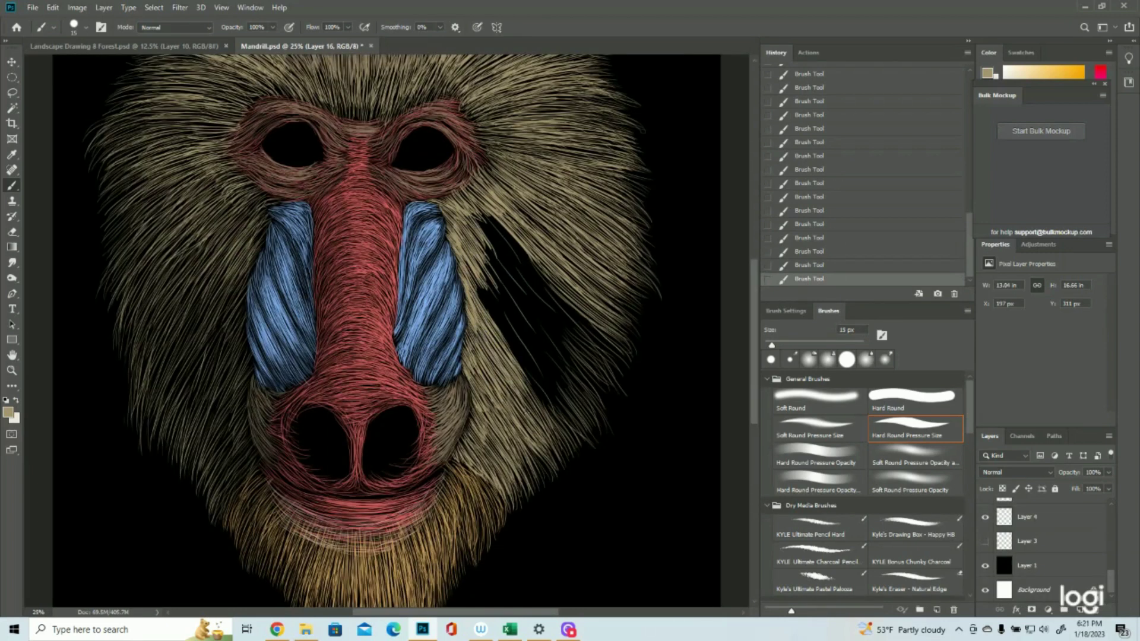
Step: Fill the remaining black gap in the middle of the right cheek with long diagonal khaki strokes
{"action": "left_click_drag", "start_coordinate": [550, 300], "coordinate": [614, 369]}
{"action": "left_click_drag", "start_coordinate": [521, 356], "coordinate": [573, 431]}
{"action": "left_click_drag", "start_coordinate": [523, 324], "coordinate": [592, 422]}
{"action": "mouse_move", "coordinate": [482, 267]}
{"action": "left_mouse_down"}
{"action": "mouse_move", "coordinate": [556, 392]}
{"action": "mouse_move", "coordinate": [538, 378]}
{"action": "left_mouse_up"}
{"action": "left_click_drag", "start_coordinate": [479, 216], "coordinate": [562, 320]}
{"action": "left_click_drag", "start_coordinate": [490, 243], "coordinate": [573, 352]}
{"action": "left_click_drag", "start_coordinate": [515, 209], "coordinate": [570, 251]}
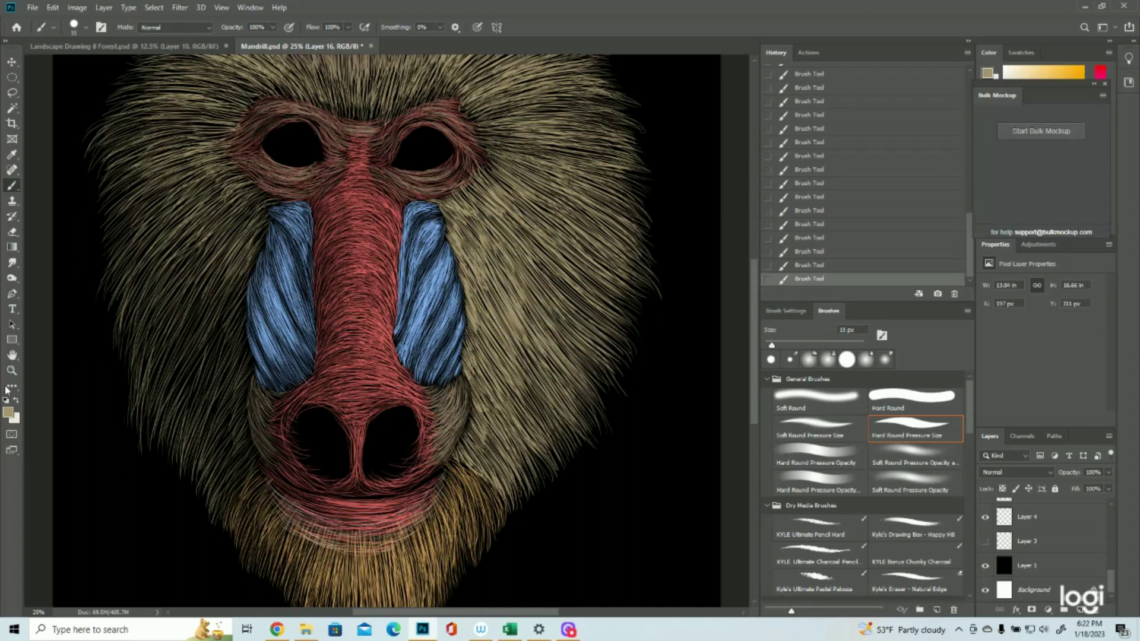
Step: View the whole portrait again and save Mandrill.psd
{"action": "left_click", "coordinate": [11, 369]}
{"action": "key", "text": "ctrl+minus"}
{"action": "left_click", "coordinate": [33, 7]}
{"action": "left_click", "coordinate": [36, 125]}
Step: Add a new layer above Layer 16 and set an off-white brush colour for the whiskers
{"action": "scroll", "coordinate": [1064, 539], "scroll_direction": "up", "scroll_amount": 5}
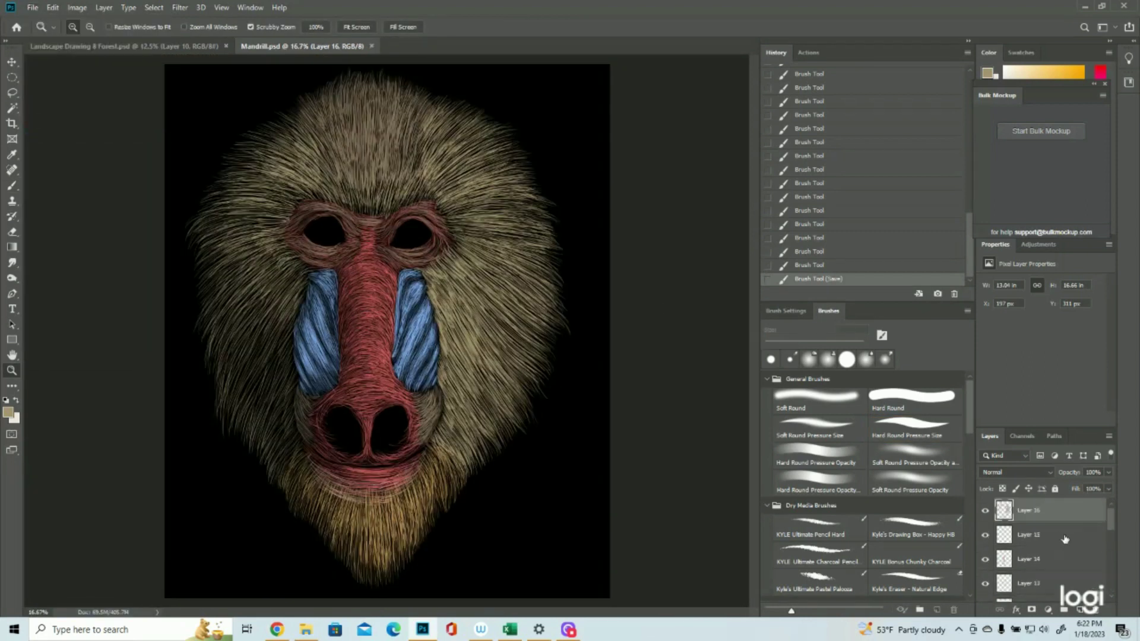
{"action": "left_click", "coordinate": [1079, 610]}
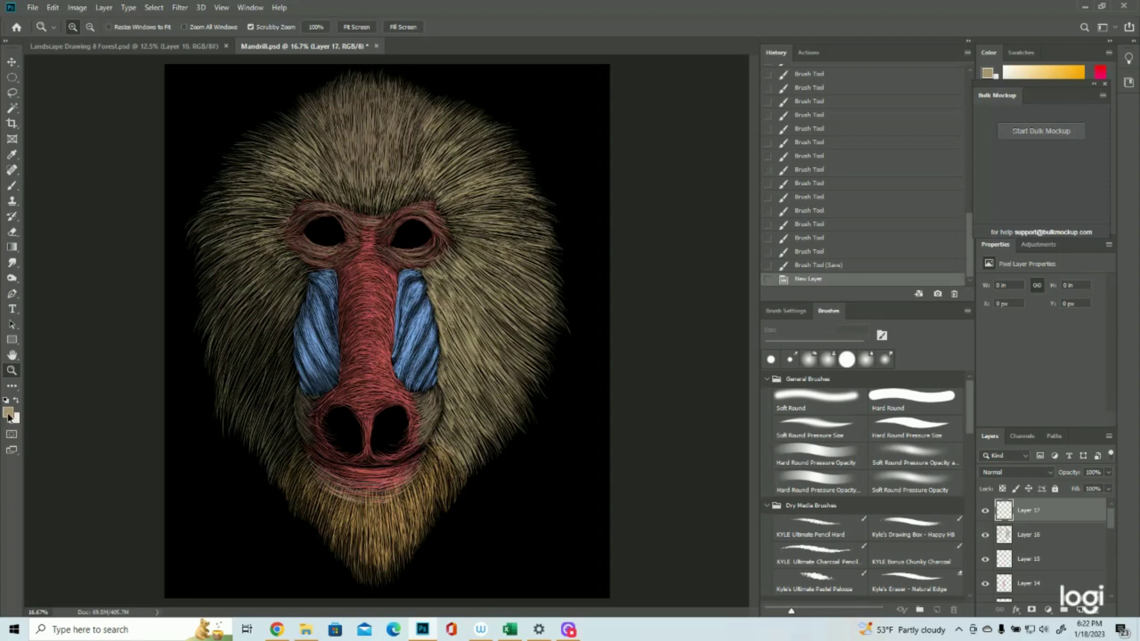
{"action": "left_click", "coordinate": [8, 414]}
{"action": "left_click", "coordinate": [848, 115]}
{"action": "left_click", "coordinate": [1051, 101]}
{"action": "left_click", "coordinate": [16, 184]}
Step: Paint short off-white whiskers fanning out from the right-hand mouth corner and side of the muzzle
{"action": "left_click_drag", "start_coordinate": [425, 438], "coordinate": [443, 453]}
{"action": "left_click_drag", "start_coordinate": [427, 436], "coordinate": [446, 450]}
{"action": "left_click_drag", "start_coordinate": [429, 433], "coordinate": [448, 447]}
{"action": "mouse_move", "coordinate": [431, 431]}
{"action": "left_mouse_down"}
{"action": "mouse_move", "coordinate": [449, 445]}
{"action": "mouse_move", "coordinate": [439, 456]}
{"action": "left_mouse_up"}
{"action": "left_click_drag", "start_coordinate": [423, 442], "coordinate": [432, 459]}
{"action": "left_click_drag", "start_coordinate": [418, 447], "coordinate": [429, 461]}
{"action": "left_click_drag", "start_coordinate": [415, 449], "coordinate": [420, 466]}
{"action": "mouse_move", "coordinate": [432, 426]}
{"action": "left_mouse_down"}
{"action": "mouse_move", "coordinate": [451, 440]}
{"action": "mouse_move", "coordinate": [450, 418]}
{"action": "left_mouse_up"}
Step: Paint off-white hairs over the right half of the lips and down onto the upper beard
{"action": "mouse_move", "coordinate": [435, 405]}
{"action": "left_mouse_down"}
{"action": "mouse_move", "coordinate": [457, 414]}
{"action": "mouse_move", "coordinate": [457, 439]}
{"action": "mouse_move", "coordinate": [432, 452]}
{"action": "mouse_move", "coordinate": [435, 465]}
{"action": "left_mouse_up"}
{"action": "mouse_move", "coordinate": [417, 439]}
{"action": "left_mouse_down"}
{"action": "mouse_move", "coordinate": [433, 471]}
{"action": "mouse_move", "coordinate": [423, 483]}
{"action": "left_mouse_up"}
{"action": "mouse_move", "coordinate": [414, 454]}
{"action": "left_mouse_down"}
{"action": "mouse_move", "coordinate": [422, 485]}
{"action": "mouse_move", "coordinate": [411, 477]}
{"action": "left_mouse_up"}
{"action": "mouse_move", "coordinate": [404, 454]}
{"action": "left_mouse_down"}
{"action": "mouse_move", "coordinate": [408, 487]}
{"action": "mouse_move", "coordinate": [396, 490]}
{"action": "left_mouse_up"}
{"action": "left_click_drag", "start_coordinate": [396, 458], "coordinate": [399, 483]}
{"action": "left_click_drag", "start_coordinate": [409, 451], "coordinate": [409, 485]}
{"action": "mouse_move", "coordinate": [421, 456]}
{"action": "left_mouse_down"}
{"action": "mouse_move", "coordinate": [416, 479]}
{"action": "mouse_move", "coordinate": [389, 488]}
{"action": "left_mouse_up"}
{"action": "left_click_drag", "start_coordinate": [386, 460], "coordinate": [377, 498]}
{"action": "left_click_drag", "start_coordinate": [375, 460], "coordinate": [380, 500]}
{"action": "left_click_drag", "start_coordinate": [388, 477], "coordinate": [386, 495]}
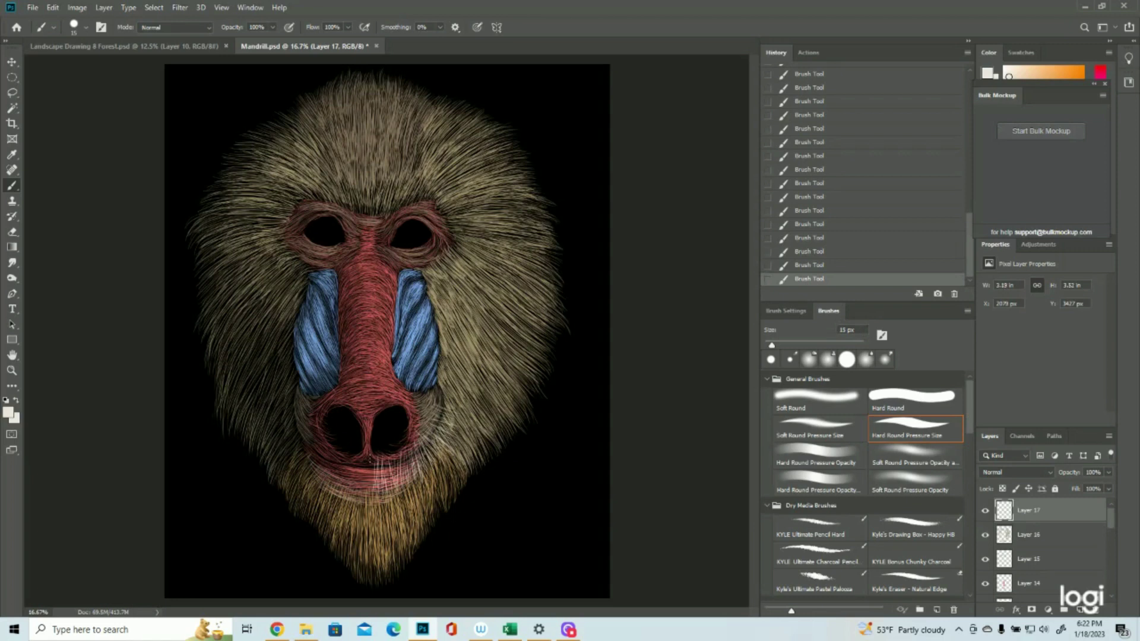
Step: Continue the off-white hairs across the left half of the lips and up the left side of the muzzle
{"action": "mouse_move", "coordinate": [372, 456]}
{"action": "left_mouse_down"}
{"action": "mouse_move", "coordinate": [368, 488]}
{"action": "mouse_move", "coordinate": [366, 479]}
{"action": "left_mouse_up"}
{"action": "mouse_move", "coordinate": [367, 457]}
{"action": "left_mouse_down"}
{"action": "mouse_move", "coordinate": [353, 491]}
{"action": "mouse_move", "coordinate": [320, 491]}
{"action": "mouse_move", "coordinate": [320, 468]}
{"action": "mouse_move", "coordinate": [301, 467]}
{"action": "left_mouse_up"}
{"action": "mouse_move", "coordinate": [314, 447]}
{"action": "left_mouse_down"}
{"action": "mouse_move", "coordinate": [299, 460]}
{"action": "mouse_move", "coordinate": [302, 448]}
{"action": "mouse_move", "coordinate": [289, 451]}
{"action": "left_mouse_up"}
{"action": "mouse_move", "coordinate": [308, 438]}
{"action": "left_mouse_down"}
{"action": "mouse_move", "coordinate": [284, 448]}
{"action": "mouse_move", "coordinate": [298, 434]}
{"action": "mouse_move", "coordinate": [282, 442]}
{"action": "mouse_move", "coordinate": [282, 413]}
{"action": "left_mouse_up"}
{"action": "left_click_drag", "start_coordinate": [290, 406], "coordinate": [280, 411]}
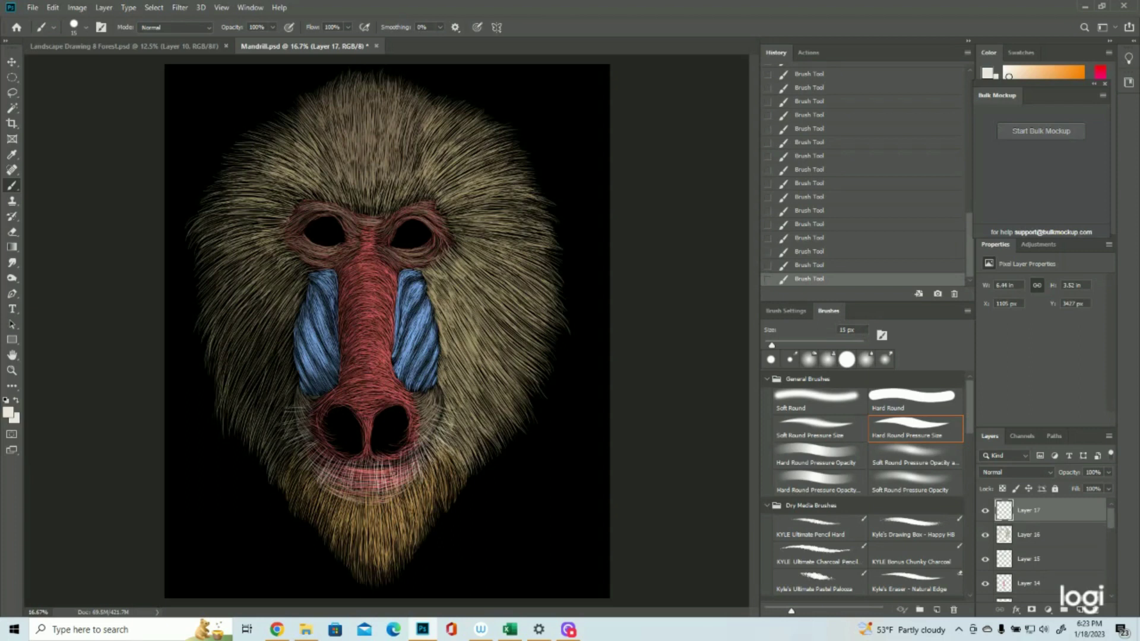
Step: Add longer off-white whiskers on the right side of the muzzle and from the chin into the beard
{"action": "mouse_move", "coordinate": [423, 444]}
{"action": "left_mouse_down"}
{"action": "mouse_move", "coordinate": [438, 458]}
{"action": "mouse_move", "coordinate": [454, 398]}
{"action": "left_mouse_up"}
{"action": "left_click_drag", "start_coordinate": [420, 459], "coordinate": [428, 471]}
{"action": "mouse_move", "coordinate": [403, 455]}
{"action": "left_mouse_down"}
{"action": "mouse_move", "coordinate": [424, 506]}
{"action": "mouse_move", "coordinate": [384, 523]}
{"action": "left_mouse_up"}
{"action": "left_click_drag", "start_coordinate": [383, 492], "coordinate": [373, 519]}
{"action": "mouse_move", "coordinate": [371, 480]}
{"action": "left_mouse_down"}
{"action": "mouse_move", "coordinate": [364, 515]}
{"action": "mouse_move", "coordinate": [354, 523]}
{"action": "mouse_move", "coordinate": [353, 512]}
{"action": "left_mouse_up"}
{"action": "left_click_drag", "start_coordinate": [359, 485], "coordinate": [355, 519]}
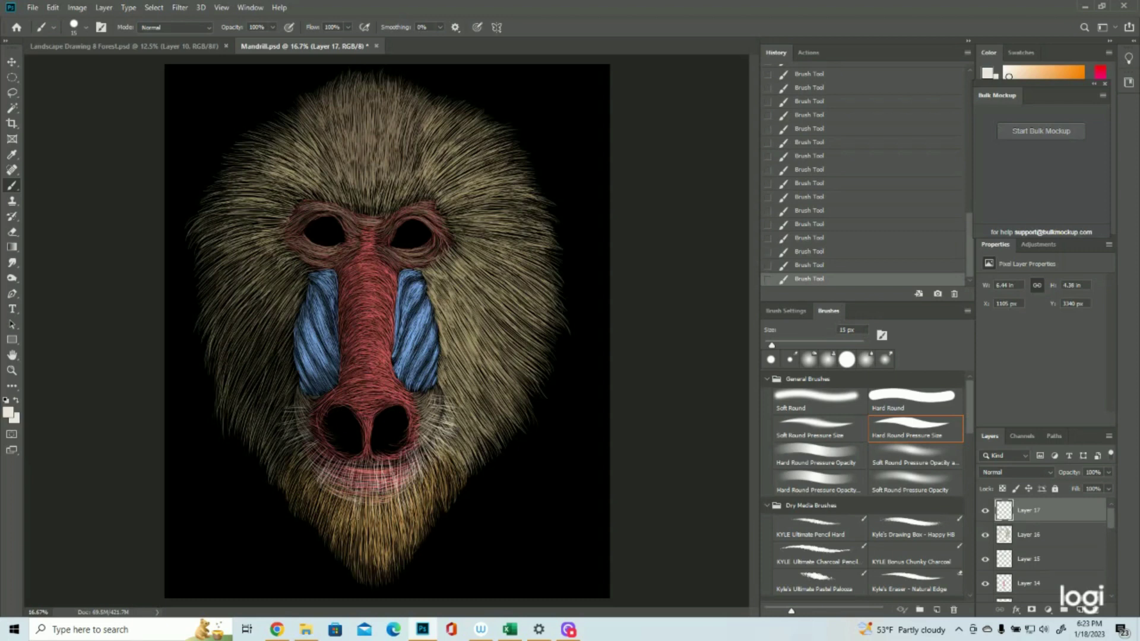
Step: Thicken the off-white hairs around the left chin and lips and add a few at the right-hand cheek
{"action": "mouse_move", "coordinate": [358, 474]}
{"action": "left_mouse_down"}
{"action": "mouse_move", "coordinate": [352, 496]}
{"action": "mouse_move", "coordinate": [330, 508]}
{"action": "mouse_move", "coordinate": [331, 488]}
{"action": "left_mouse_up"}
{"action": "left_click_drag", "start_coordinate": [321, 463], "coordinate": [299, 492]}
{"action": "left_click_drag", "start_coordinate": [405, 456], "coordinate": [391, 479]}
{"action": "left_click_drag", "start_coordinate": [369, 461], "coordinate": [363, 488]}
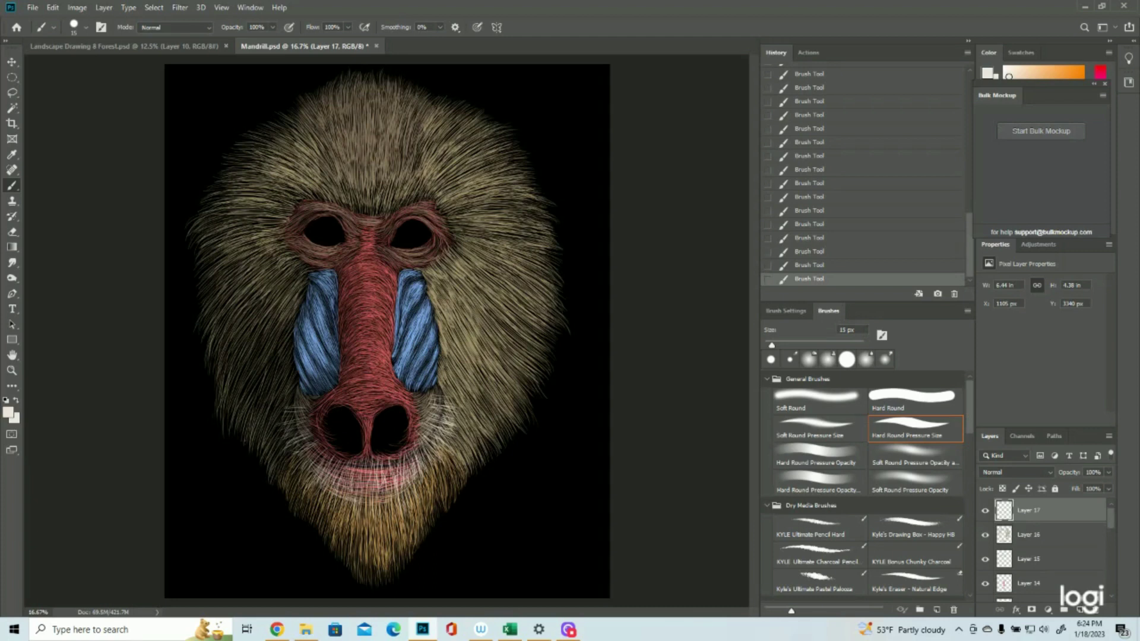
{"action": "left_click_drag", "start_coordinate": [437, 422], "coordinate": [461, 449]}
Step: Compare the face with and without the Layer 17 whiskers, hide that layer and add a new layer for brushwork
{"action": "left_click", "coordinate": [985, 511]}
{"action": "left_click", "coordinate": [985, 510]}
{"action": "key", "text": "z"}
{"action": "left_click_drag", "start_coordinate": [447, 479], "coordinate": [433, 479]}
{"action": "mouse_move", "coordinate": [365, 446]}
{"action": "left_mouse_down"}
{"action": "mouse_move", "coordinate": [374, 465]}
{"action": "mouse_move", "coordinate": [452, 461]}
{"action": "mouse_move", "coordinate": [415, 462]}
{"action": "left_mouse_up"}
{"action": "left_click", "coordinate": [405, 376]}
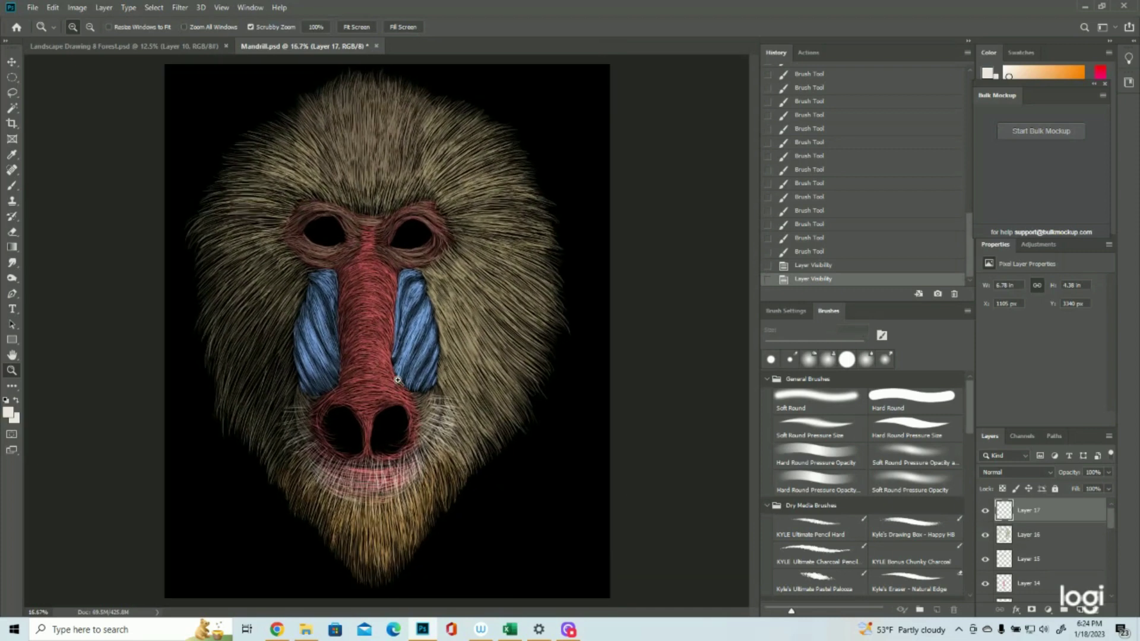
{"action": "left_click", "coordinate": [985, 511]}
{"action": "left_click", "coordinate": [1081, 610]}
{"action": "left_click", "coordinate": [11, 185]}
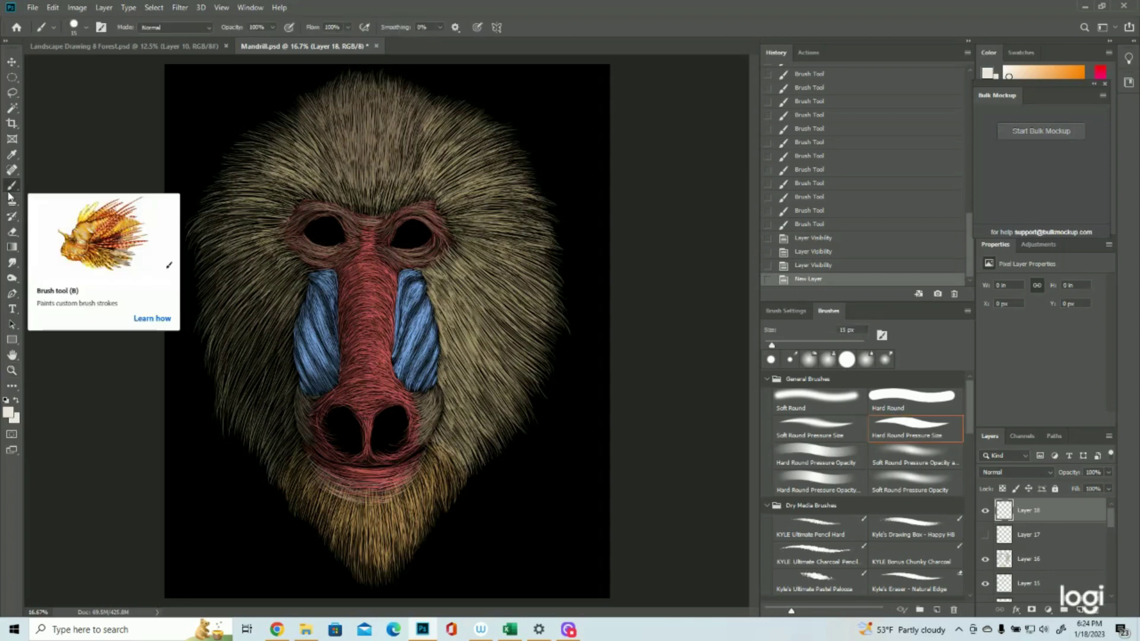
Step: Check the guide sketch and colour swatches on Layer 3, leaving that layer hidden and the new layer shown
{"action": "scroll", "coordinate": [1027, 546], "scroll_direction": "down", "scroll_amount": 10}
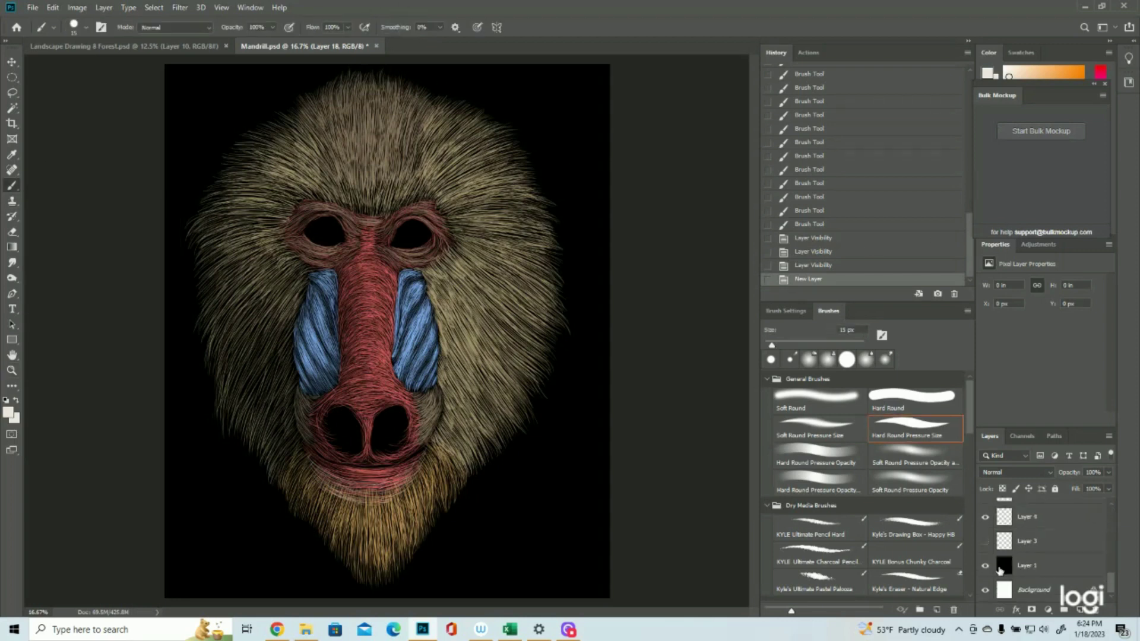
{"action": "left_click", "coordinate": [985, 541]}
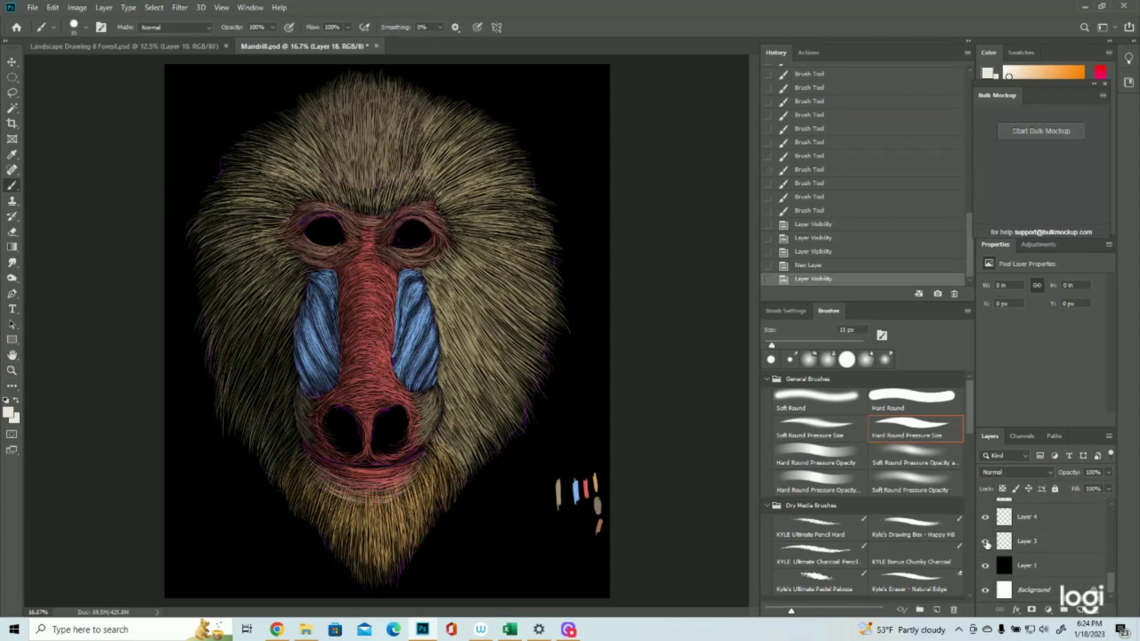
{"action": "left_click", "coordinate": [986, 542]}
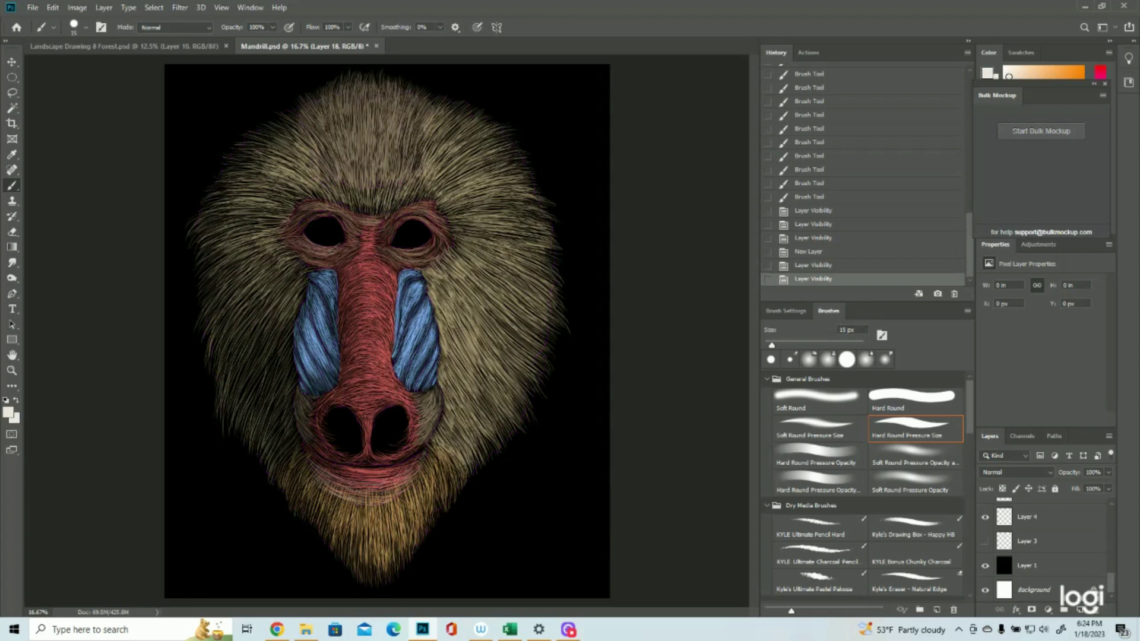
{"action": "scroll", "coordinate": [1009, 552], "scroll_direction": "up", "scroll_amount": 10}
{"action": "left_click", "coordinate": [986, 511]}
{"action": "left_click", "coordinate": [985, 512]}
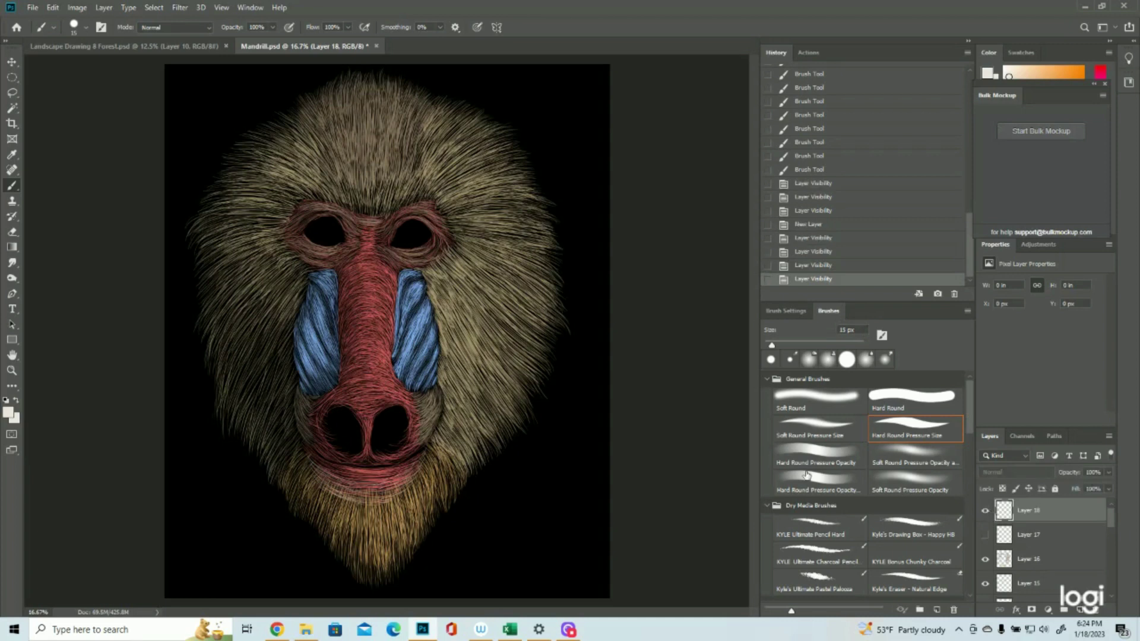
Step: Paint fine, sparse off-white whiskers curving outward from the right side of the muzzle on Layer 18
{"action": "left_click_drag", "start_coordinate": [399, 456], "coordinate": [415, 452]}
{"action": "left_click_drag", "start_coordinate": [413, 454], "coordinate": [446, 461]}
{"action": "mouse_move", "coordinate": [422, 446]}
{"action": "left_mouse_down"}
{"action": "mouse_move", "coordinate": [448, 456]}
{"action": "mouse_move", "coordinate": [440, 438]}
{"action": "mouse_move", "coordinate": [455, 441]}
{"action": "mouse_move", "coordinate": [450, 449]}
{"action": "left_mouse_up"}
{"action": "left_click_drag", "start_coordinate": [424, 438], "coordinate": [451, 440]}
{"action": "mouse_move", "coordinate": [425, 430]}
{"action": "left_mouse_down"}
{"action": "mouse_move", "coordinate": [451, 436]}
{"action": "mouse_move", "coordinate": [451, 425]}
{"action": "left_mouse_up"}
{"action": "mouse_move", "coordinate": [423, 414]}
{"action": "left_mouse_down"}
{"action": "mouse_move", "coordinate": [450, 421]}
{"action": "mouse_move", "coordinate": [444, 406]}
{"action": "left_mouse_up"}
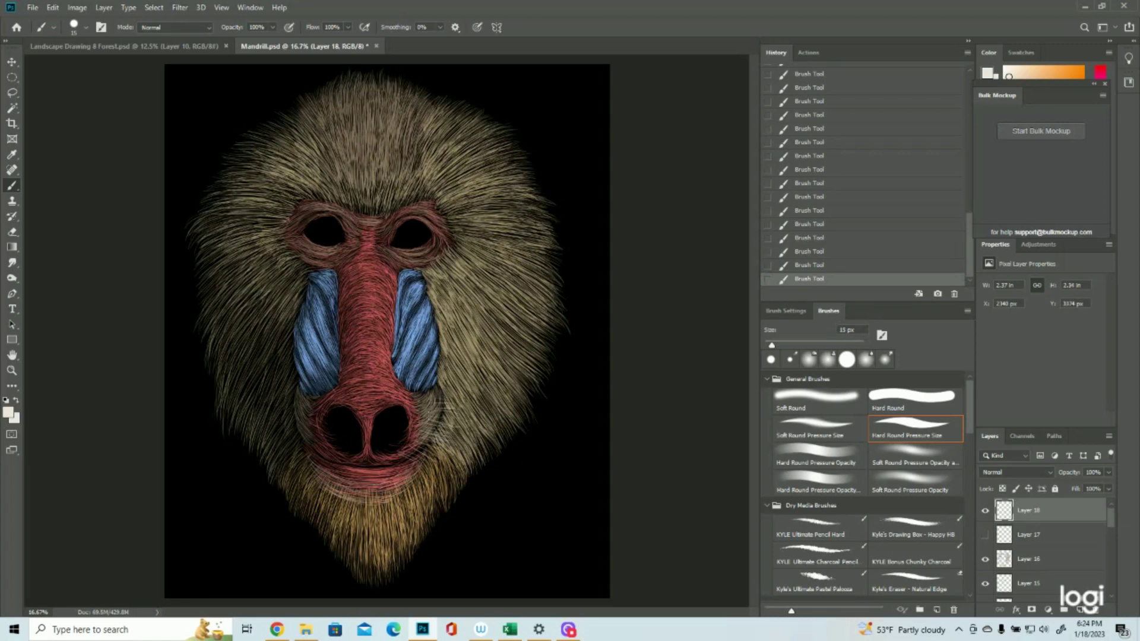
Step: Paint fine off-white whiskers under the lower lip and along the left side of the muzzle
{"action": "left_click_drag", "start_coordinate": [399, 462], "coordinate": [404, 466]}
{"action": "mouse_move", "coordinate": [344, 458]}
{"action": "left_mouse_down"}
{"action": "mouse_move", "coordinate": [295, 466]}
{"action": "mouse_move", "coordinate": [279, 450]}
{"action": "mouse_move", "coordinate": [285, 440]}
{"action": "left_mouse_up"}
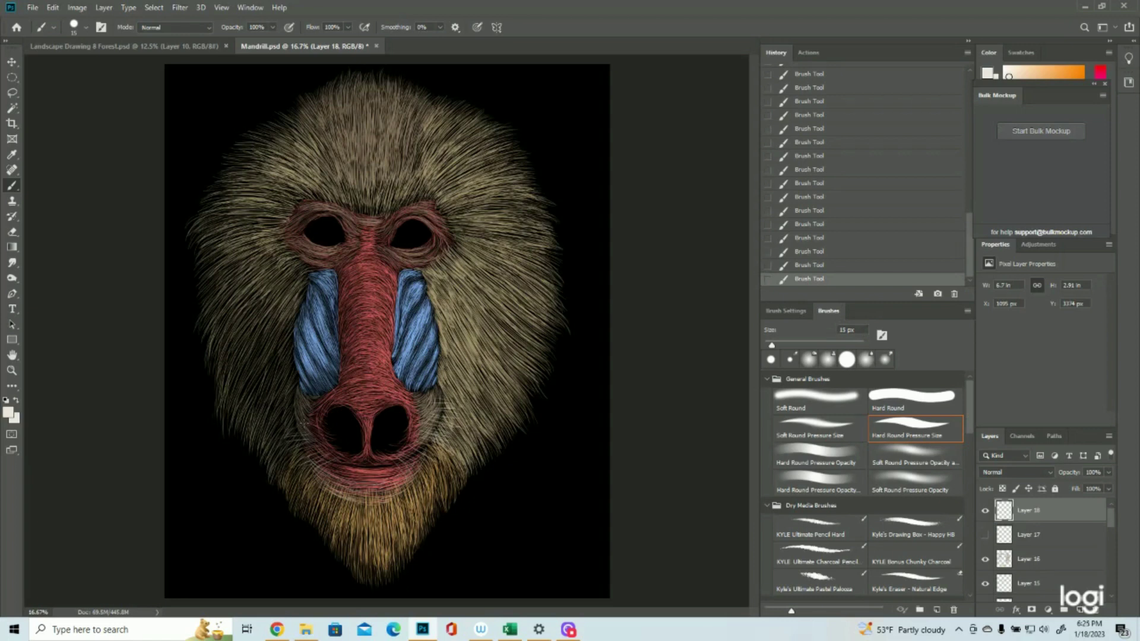
{"action": "left_click_drag", "start_coordinate": [295, 425], "coordinate": [276, 428]}
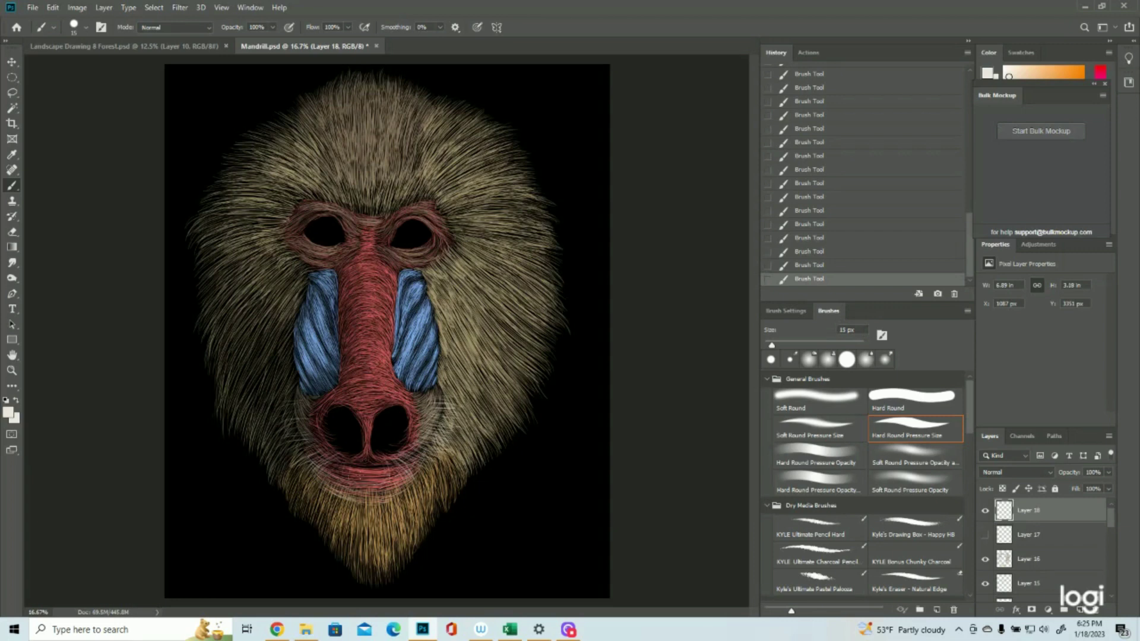
{"action": "left_click", "coordinate": [12, 371]}
{"action": "left_click_drag", "start_coordinate": [406, 359], "coordinate": [339, 361]}
{"action": "left_click", "coordinate": [424, 235]}
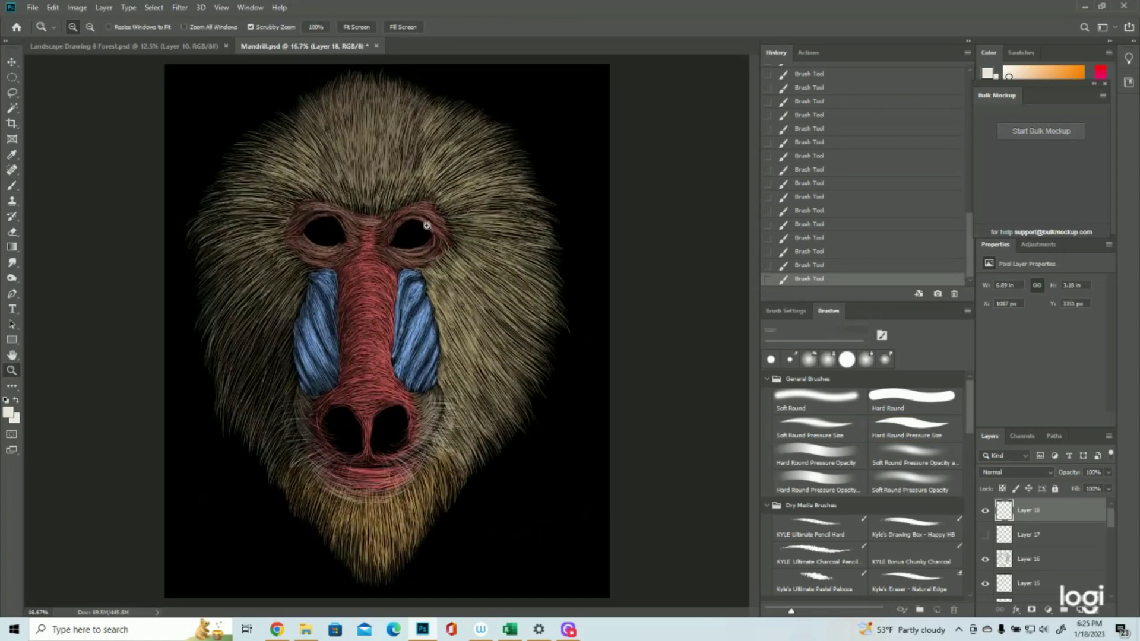
Step: Save the portrait, show Layer 3 and sample its reddish-brown swatch as foreground colour ab6b47
{"action": "left_click", "coordinate": [33, 7]}
{"action": "left_click", "coordinate": [41, 128]}
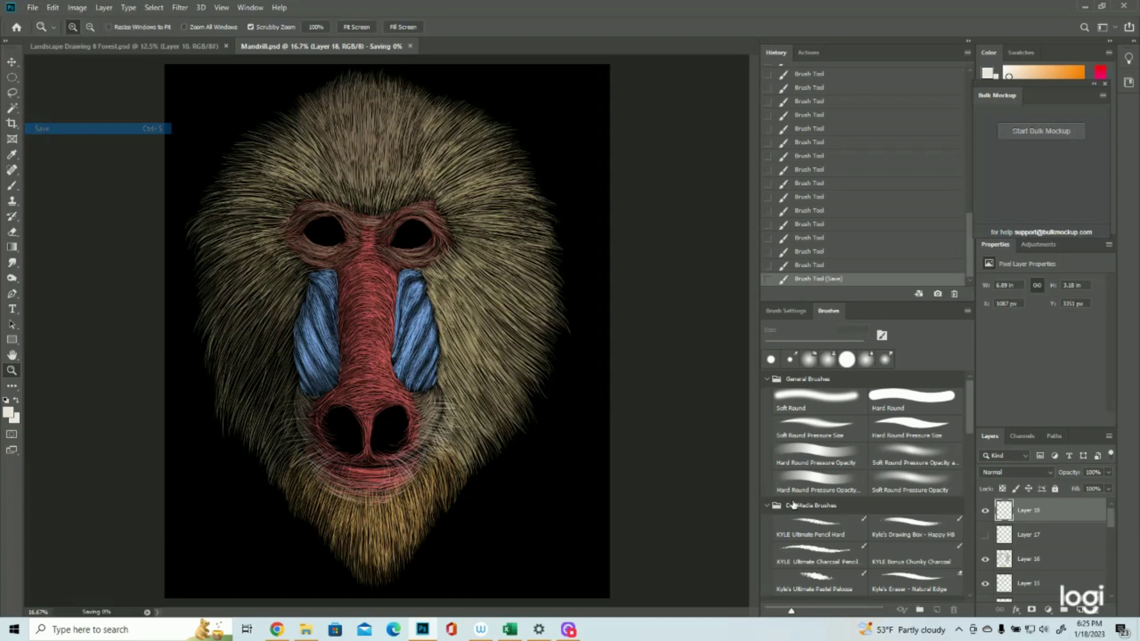
{"action": "scroll", "coordinate": [1009, 552], "scroll_direction": "down", "scroll_amount": 5}
{"action": "left_click", "coordinate": [985, 541]}
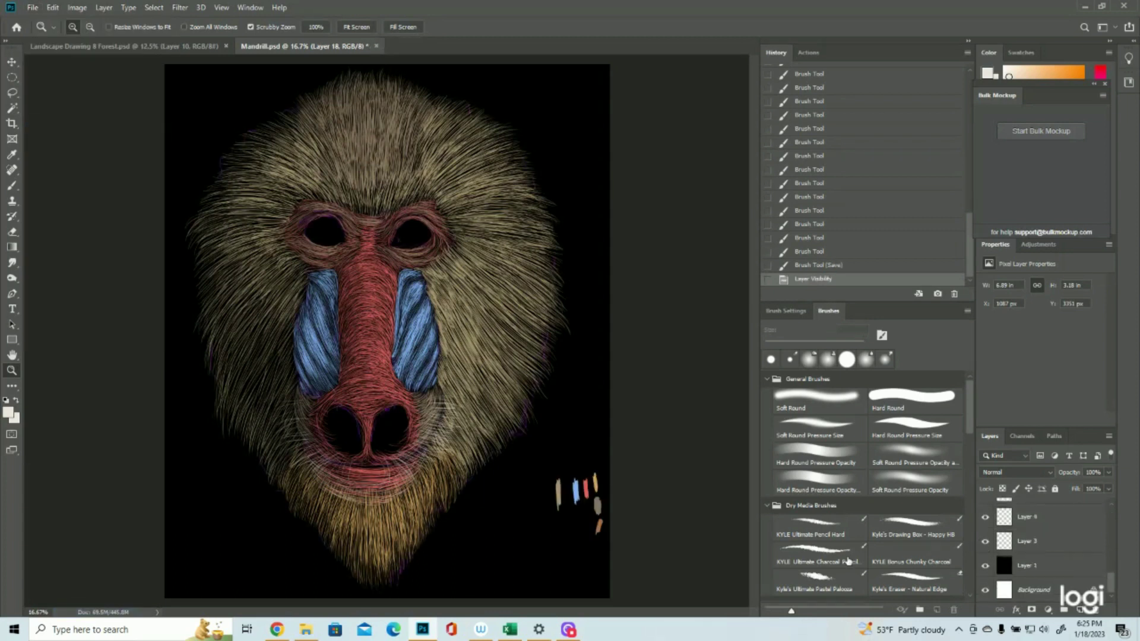
{"action": "left_click_drag", "start_coordinate": [631, 532], "coordinate": [689, 525]}
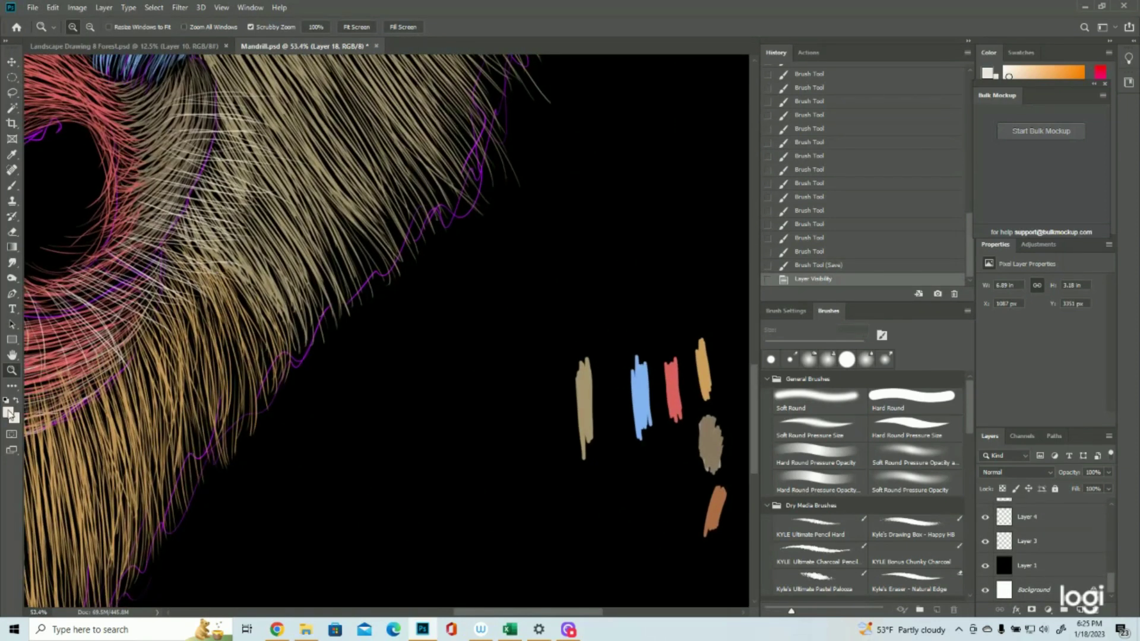
{"action": "left_click", "coordinate": [8, 412]}
{"action": "left_click", "coordinate": [717, 495]}
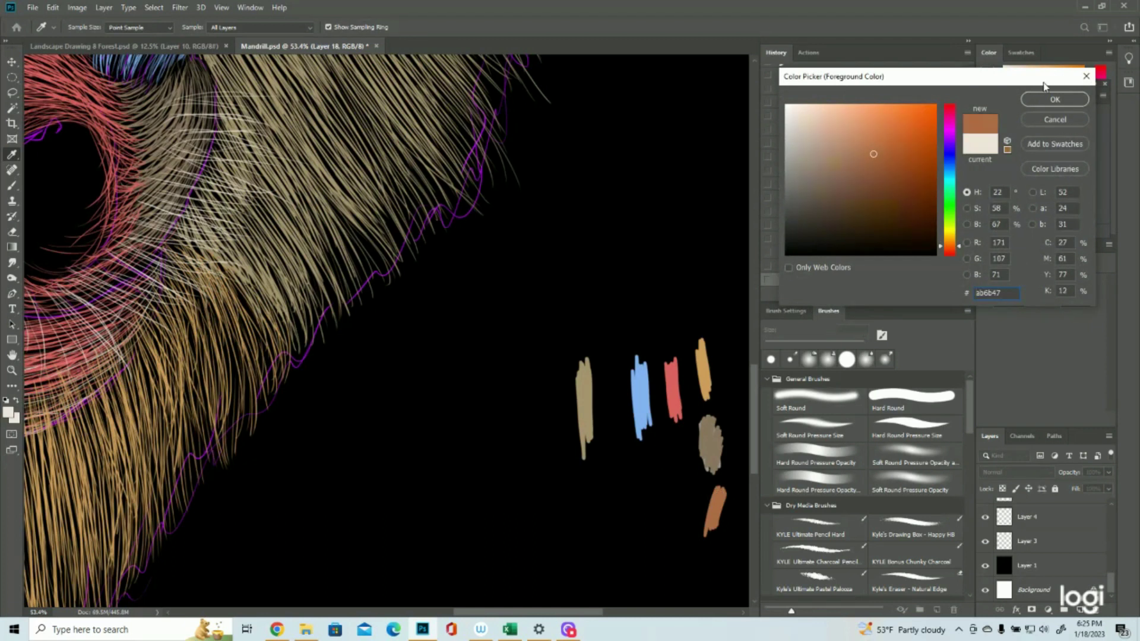
{"action": "left_click", "coordinate": [1040, 102]}
Step: Hide Layer 3 and save the portrait again
{"action": "left_click", "coordinate": [984, 541]}
{"action": "left_click_drag", "start_coordinate": [497, 379], "coordinate": [418, 376]}
{"action": "left_click", "coordinate": [32, 7]}
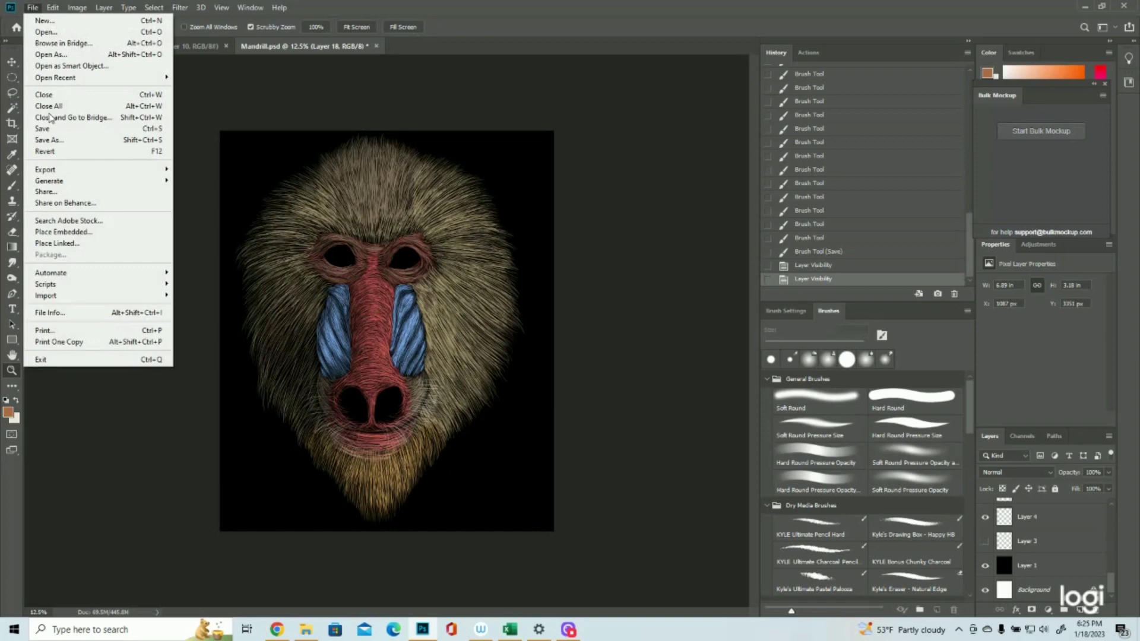
{"action": "left_click", "coordinate": [51, 129]}
Step: Outline the lower edges of both pupils and start the iris on the picture's right with fine 15 px brown brush strokes
{"action": "left_click_drag", "start_coordinate": [336, 133], "coordinate": [397, 285]}
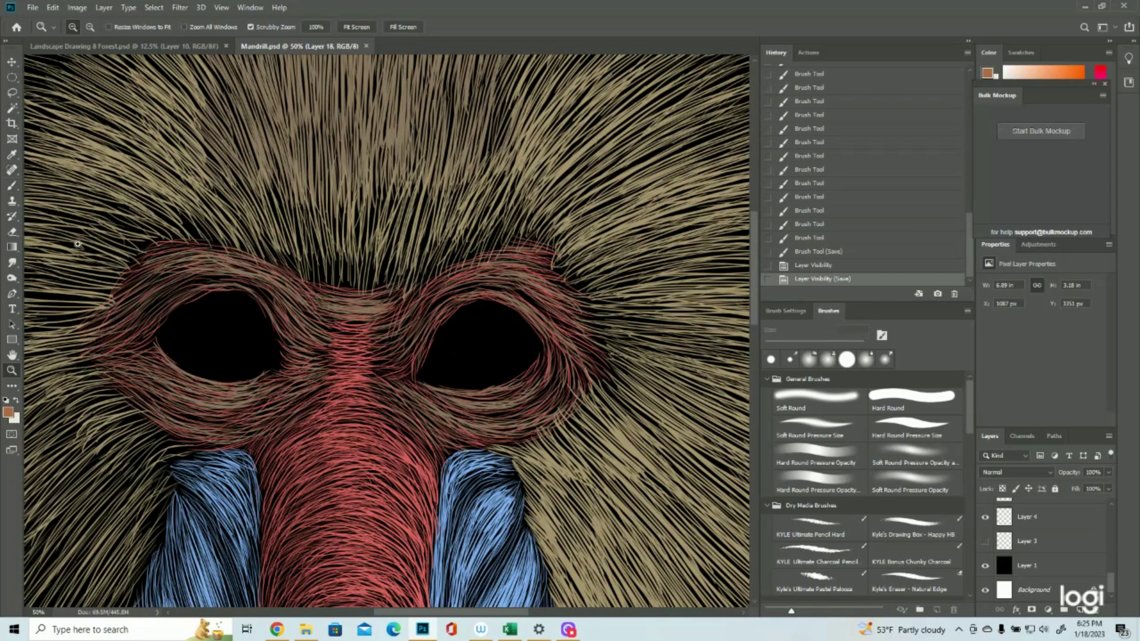
{"action": "left_click", "coordinate": [12, 186]}
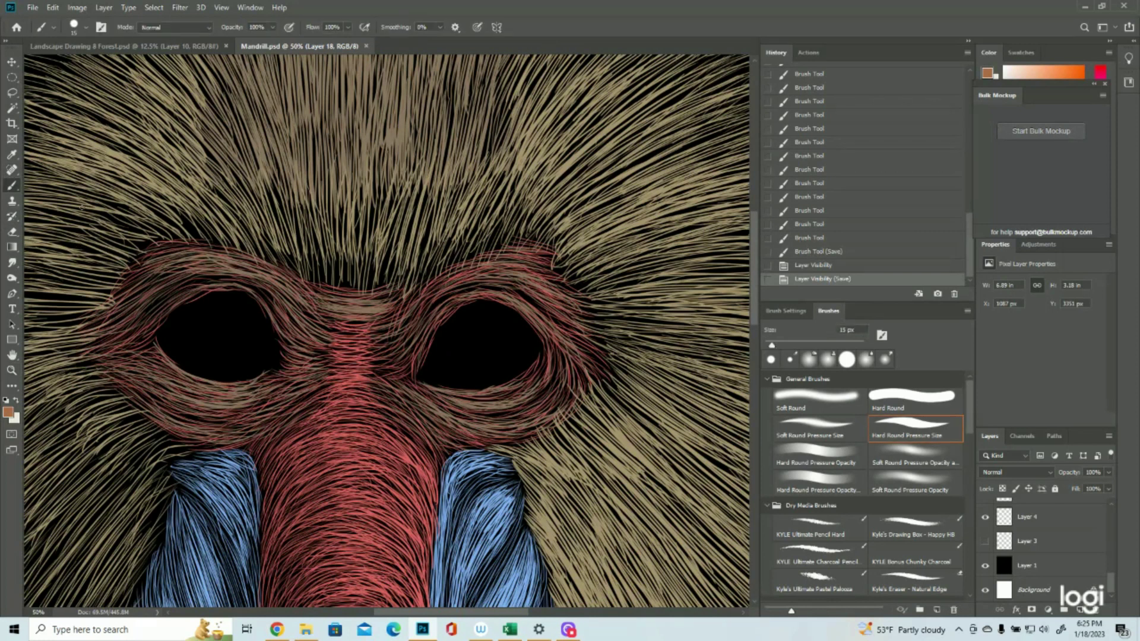
{"action": "left_click_drag", "start_coordinate": [460, 343], "coordinate": [459, 347]}
{"action": "left_click_drag", "start_coordinate": [462, 338], "coordinate": [475, 361]}
{"action": "mouse_move", "coordinate": [473, 362]}
{"action": "left_mouse_down"}
{"action": "mouse_move", "coordinate": [484, 341]}
{"action": "mouse_move", "coordinate": [466, 337]}
{"action": "left_mouse_up"}
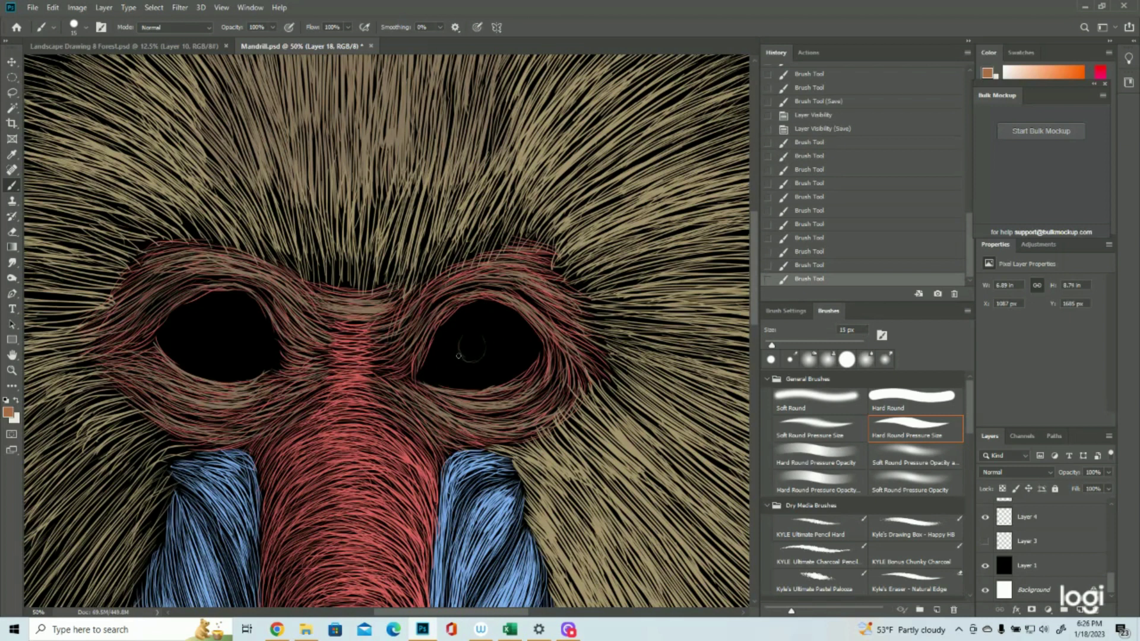
{"action": "mouse_move", "coordinate": [252, 332]}
{"action": "left_mouse_down"}
{"action": "mouse_move", "coordinate": [241, 350]}
{"action": "mouse_move", "coordinate": [228, 333]}
{"action": "left_mouse_up"}
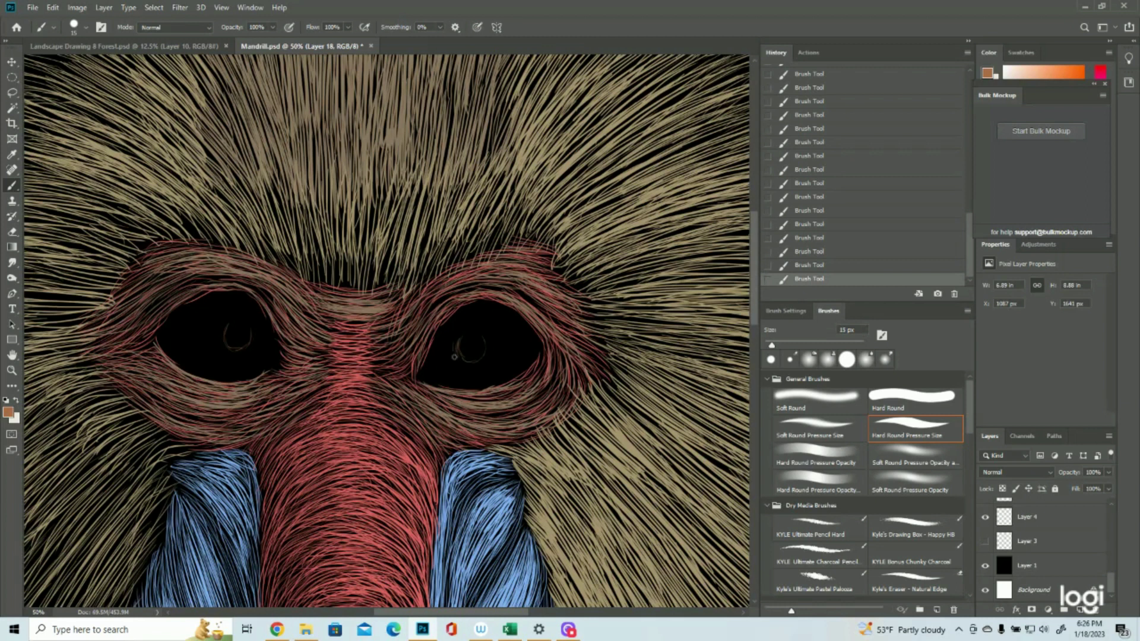
{"action": "left_click_drag", "start_coordinate": [456, 342], "coordinate": [440, 374]}
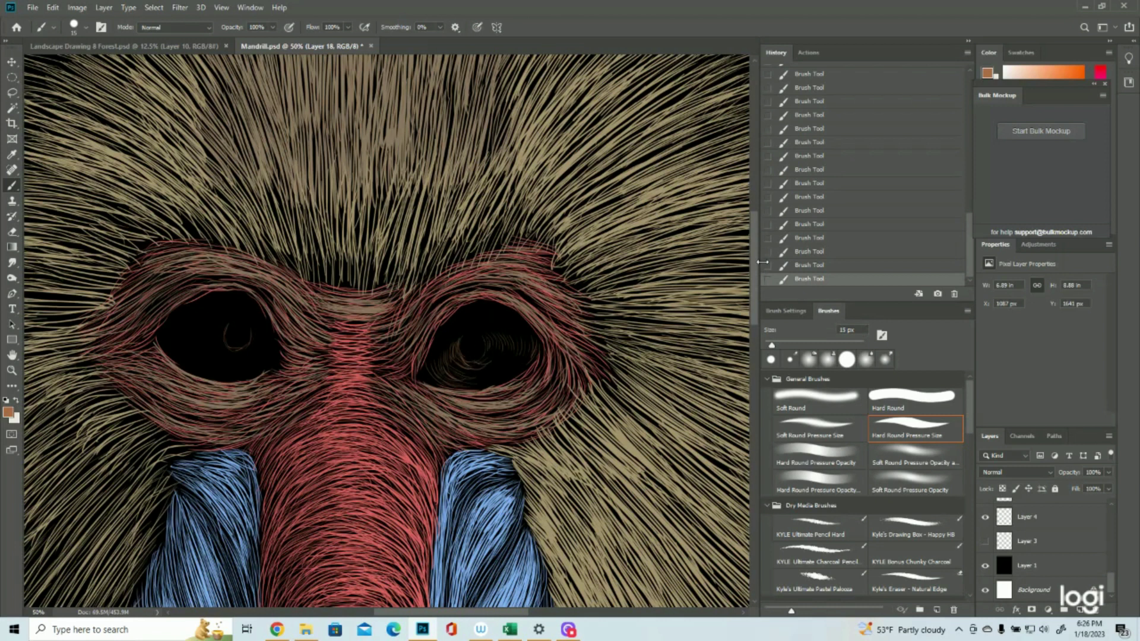
Step: Step back through the latest iris strokes in the history and restore them to compare
{"action": "left_click", "coordinate": [822, 251]}
{"action": "left_click", "coordinate": [824, 238]}
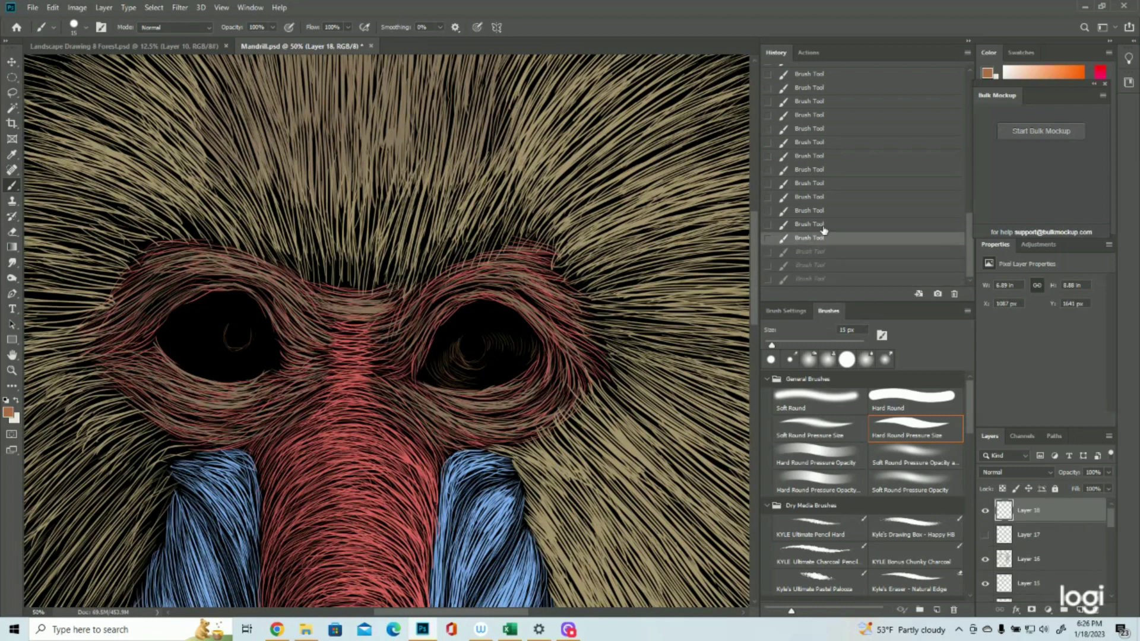
{"action": "key", "text": "ctrl+shift+z"}
{"action": "key", "text": "ctrl+shift+z"}
{"action": "key", "text": "ctrl+shift+z"}
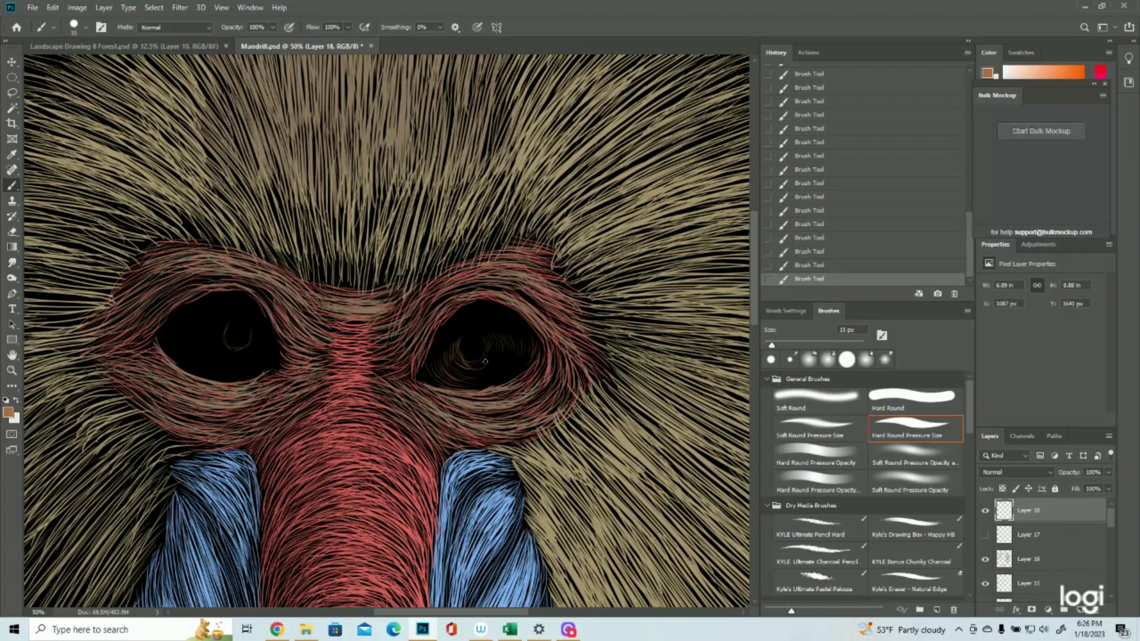
Step: Fill the rest of the right-hand iris with fine curved brown strokes below the pupil and check it against the whole face
{"action": "left_click_drag", "start_coordinate": [495, 340], "coordinate": [476, 375]}
{"action": "left_click_drag", "start_coordinate": [530, 346], "coordinate": [496, 382]}
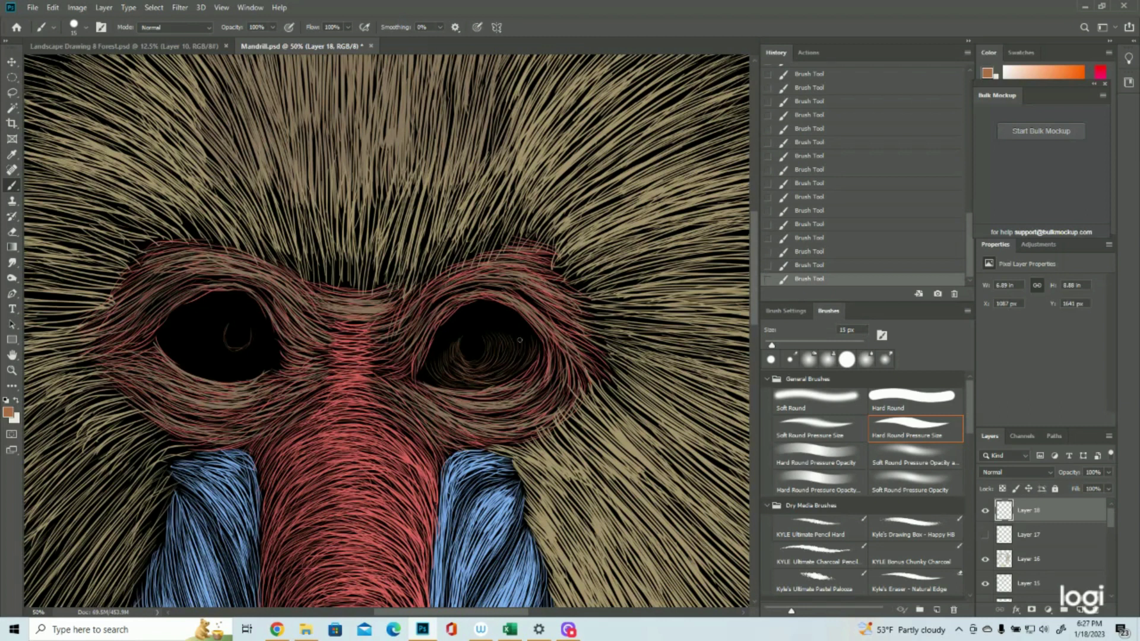
{"action": "left_click", "coordinate": [12, 370]}
{"action": "left_click_drag", "start_coordinate": [392, 328], "coordinate": [330, 338]}
{"action": "left_click", "coordinate": [306, 167]}
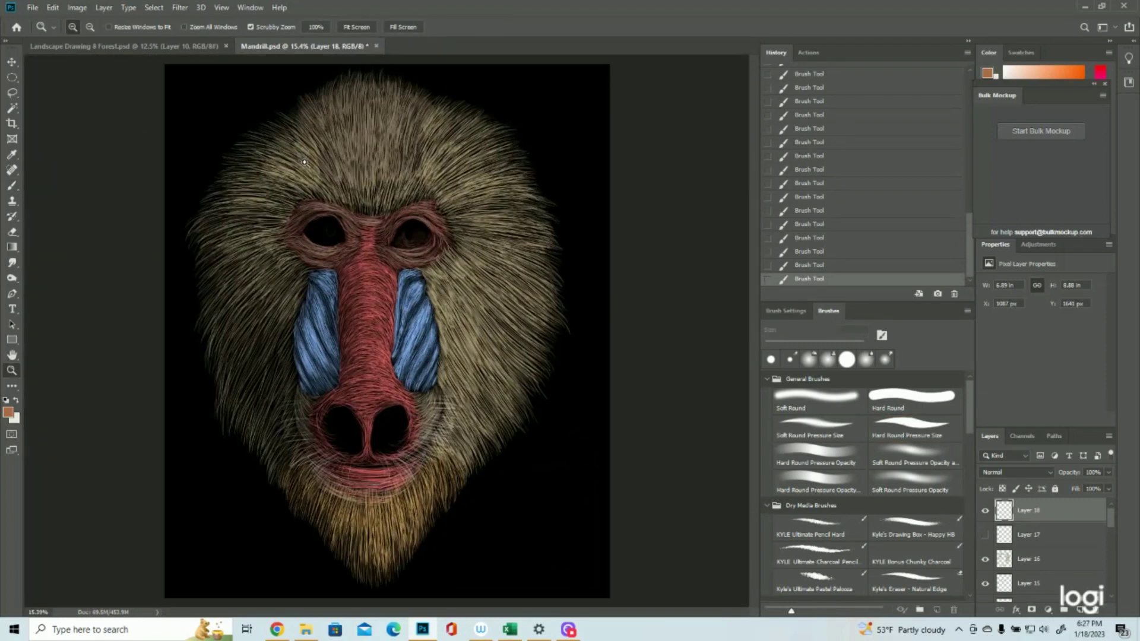
{"action": "left_click", "coordinate": [304, 173]}
{"action": "left_click", "coordinate": [320, 233]}
{"action": "left_click", "coordinate": [295, 228]}
{"action": "left_click", "coordinate": [296, 228]}
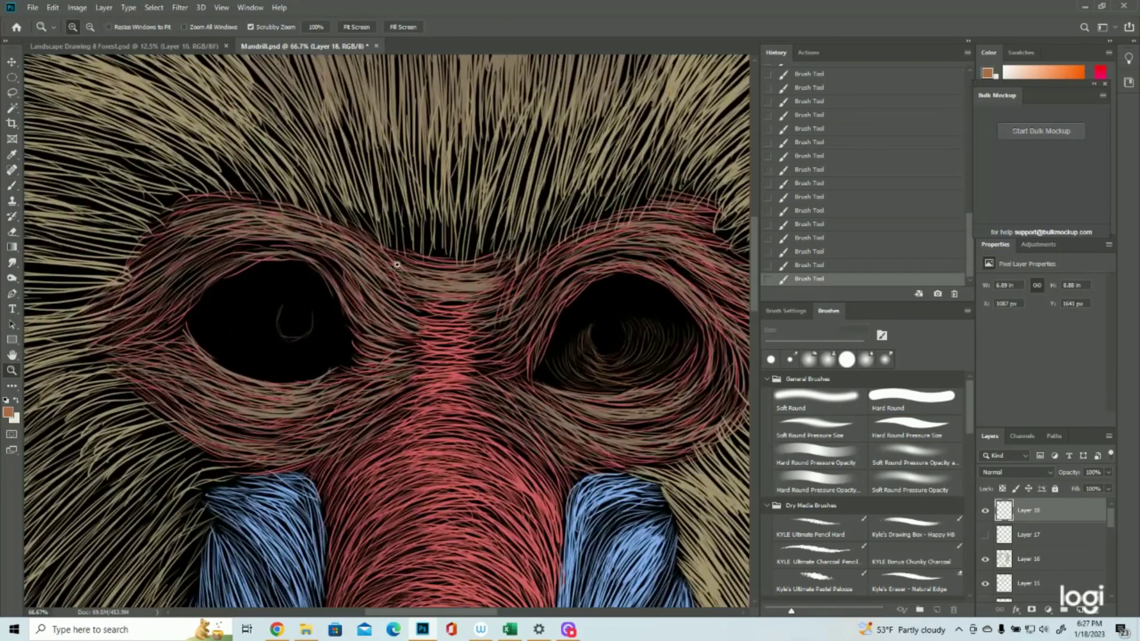
Step: Lasso the brown pupil outline in the left-hand eye, nudge it slightly down and deselect it
{"action": "left_click", "coordinate": [12, 186]}
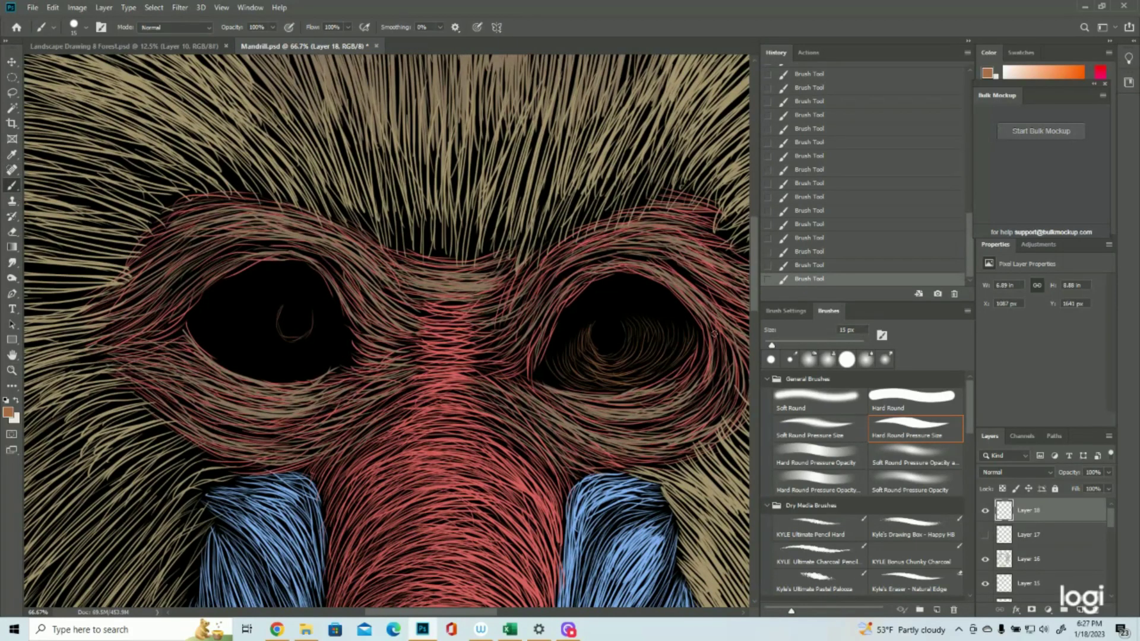
{"action": "left_click", "coordinate": [12, 93]}
{"action": "mouse_move", "coordinate": [260, 283]}
{"action": "left_mouse_down"}
{"action": "mouse_move", "coordinate": [324, 306]}
{"action": "mouse_move", "coordinate": [323, 336]}
{"action": "mouse_move", "coordinate": [280, 360]}
{"action": "mouse_move", "coordinate": [261, 291]}
{"action": "left_mouse_up"}
{"action": "left_click", "coordinate": [12, 61]}
{"action": "key", "text": "Down"}
{"action": "key", "text": "Down"}
{"action": "key", "text": "Down"}
{"action": "key", "text": "Down"}
{"action": "key", "text": "Down"}
{"action": "key", "text": "Down"}
{"action": "key", "text": "Down"}
{"action": "key", "text": "Down"}
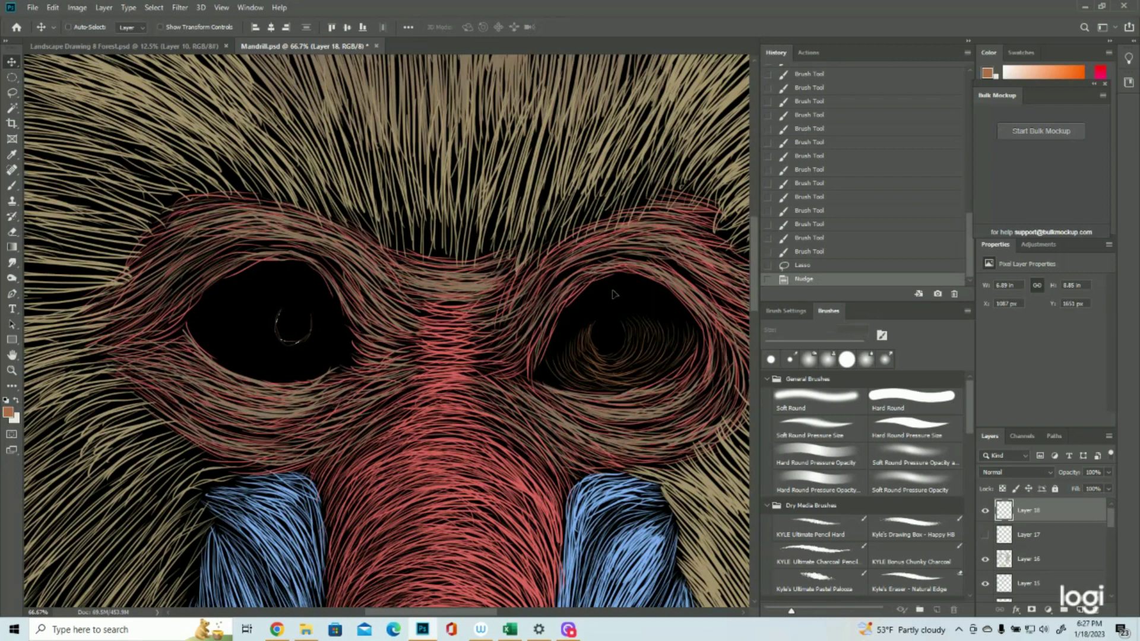
{"action": "left_click", "coordinate": [154, 7]}
{"action": "left_click", "coordinate": [168, 35]}
Step: Paint fine curved brown strokes across the left-hand eye around the pupil to form the iris
{"action": "left_click", "coordinate": [11, 185]}
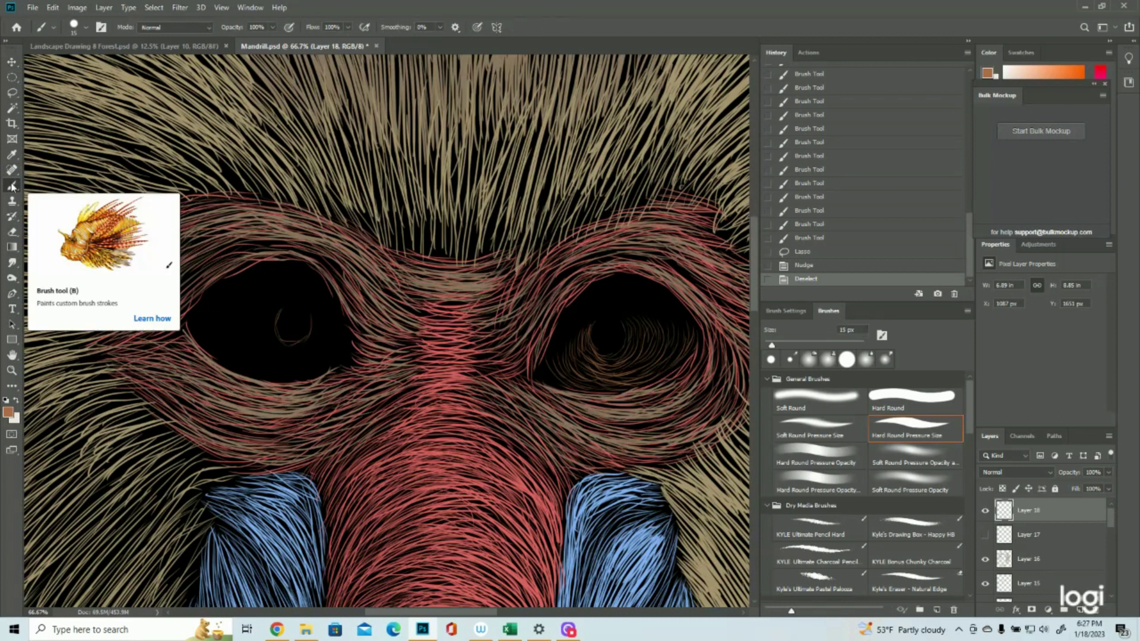
{"action": "left_click_drag", "start_coordinate": [280, 308], "coordinate": [274, 329]}
{"action": "mouse_move", "coordinate": [275, 309]}
{"action": "left_mouse_down"}
{"action": "mouse_move", "coordinate": [263, 330]}
{"action": "mouse_move", "coordinate": [261, 307]}
{"action": "mouse_move", "coordinate": [259, 326]}
{"action": "mouse_move", "coordinate": [259, 321]}
{"action": "left_mouse_up"}
{"action": "mouse_move", "coordinate": [258, 310]}
{"action": "left_mouse_down"}
{"action": "mouse_move", "coordinate": [234, 326]}
{"action": "mouse_move", "coordinate": [233, 312]}
{"action": "mouse_move", "coordinate": [226, 328]}
{"action": "mouse_move", "coordinate": [210, 314]}
{"action": "mouse_move", "coordinate": [188, 337]}
{"action": "left_mouse_up"}
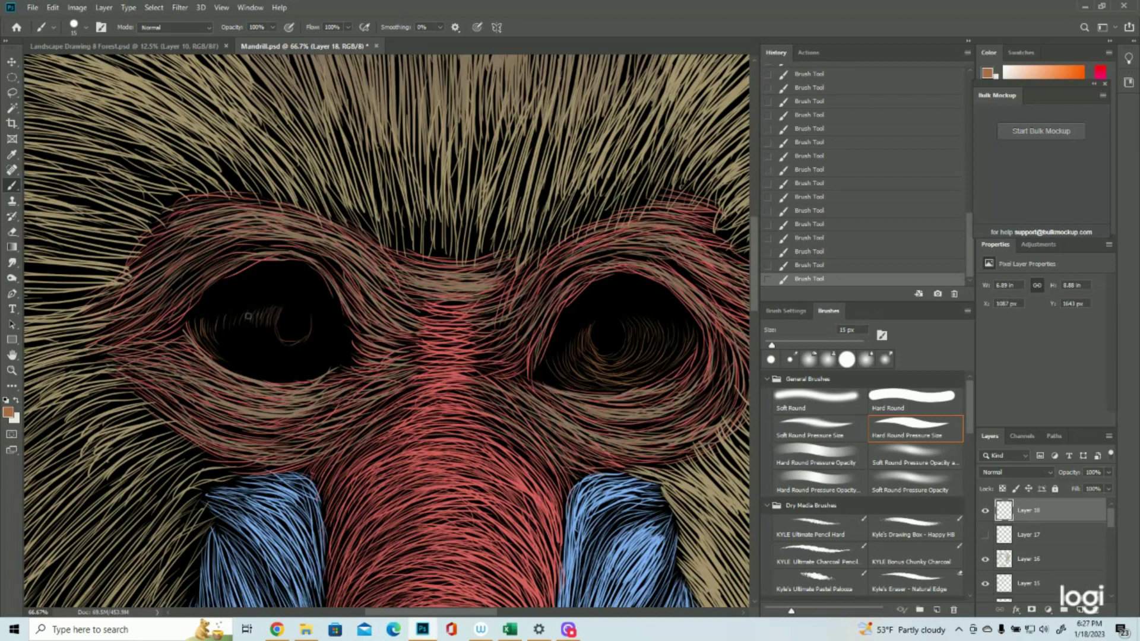
{"action": "left_click_drag", "start_coordinate": [240, 308], "coordinate": [236, 320]}
{"action": "left_click_drag", "start_coordinate": [234, 312], "coordinate": [216, 335]}
{"action": "left_click_drag", "start_coordinate": [347, 343], "coordinate": [328, 370]}
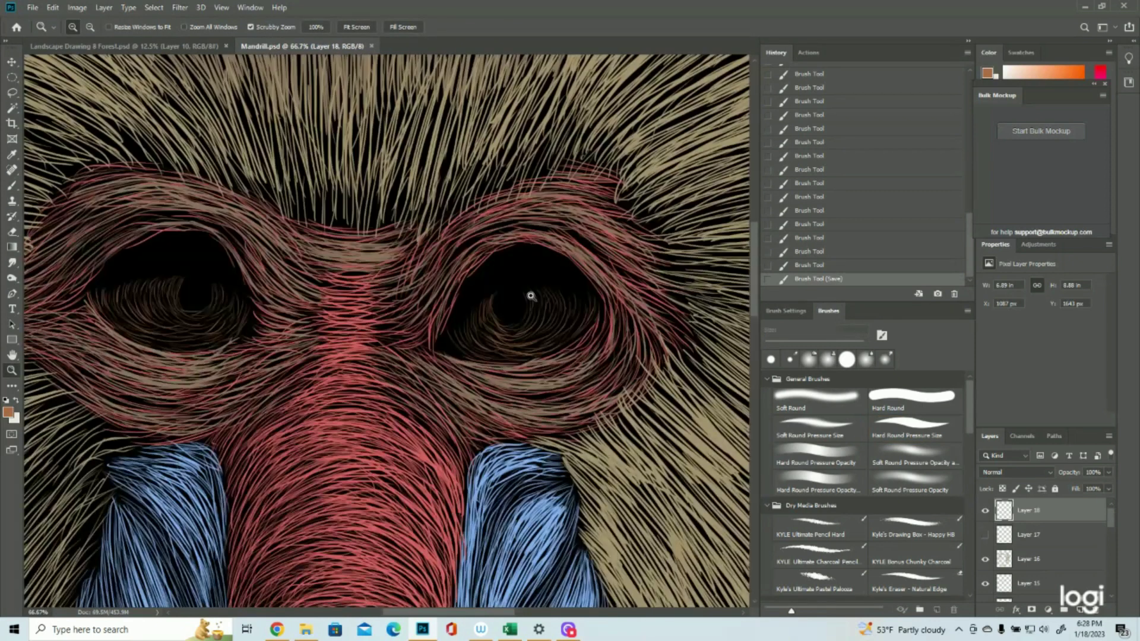
Step: Select the left-hand pupil with a circular marquee, nudge the outline up and clear the strokes inside it
{"action": "left_click", "coordinate": [12, 78]}
{"action": "left_click_drag", "start_coordinate": [176, 272], "coordinate": [212, 309]}
{"action": "key", "text": "Up"}
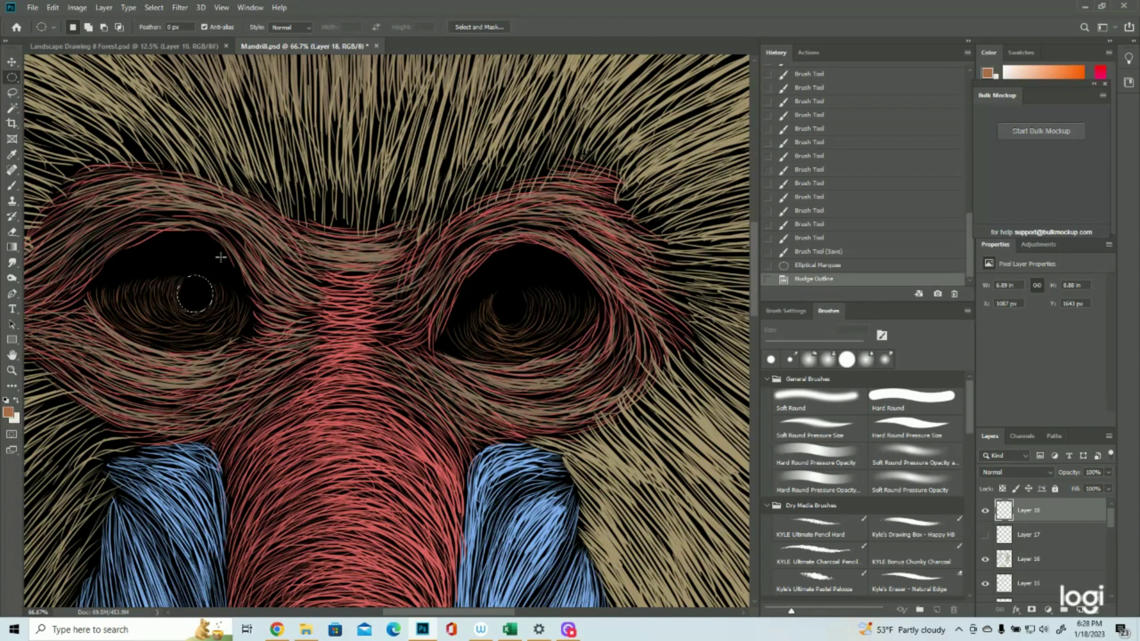
{"action": "key", "text": "Delete"}
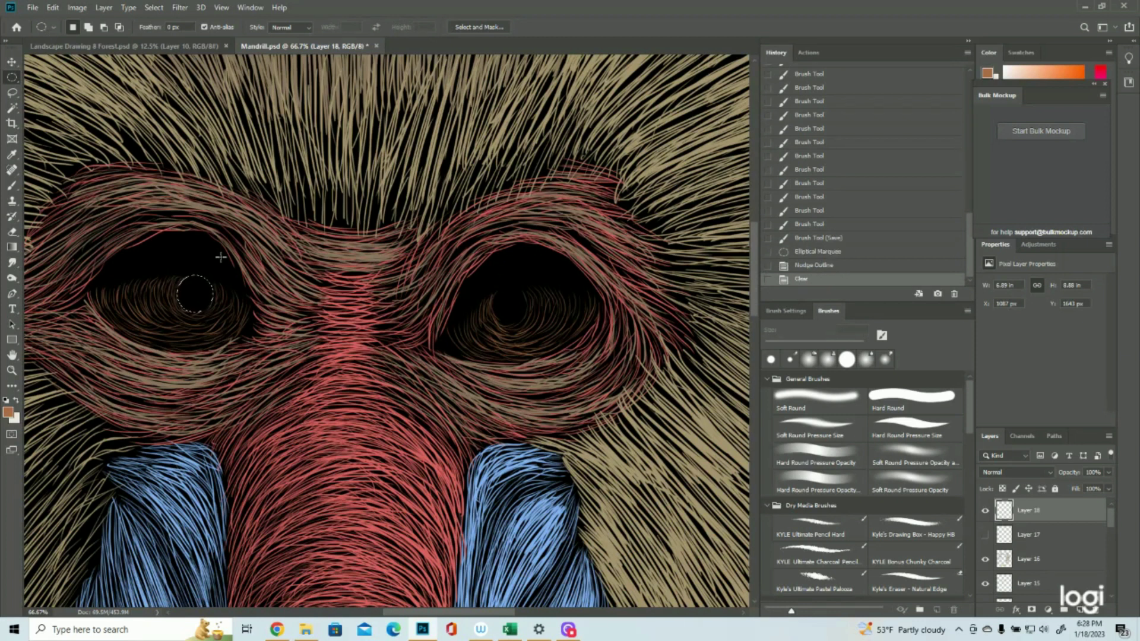
Step: Invert the pupil selection and paint a brighter brown rim of brush strokes around the left-hand pupil
{"action": "left_click", "coordinate": [153, 7]}
{"action": "left_click", "coordinate": [171, 58]}
{"action": "left_click", "coordinate": [154, 7]}
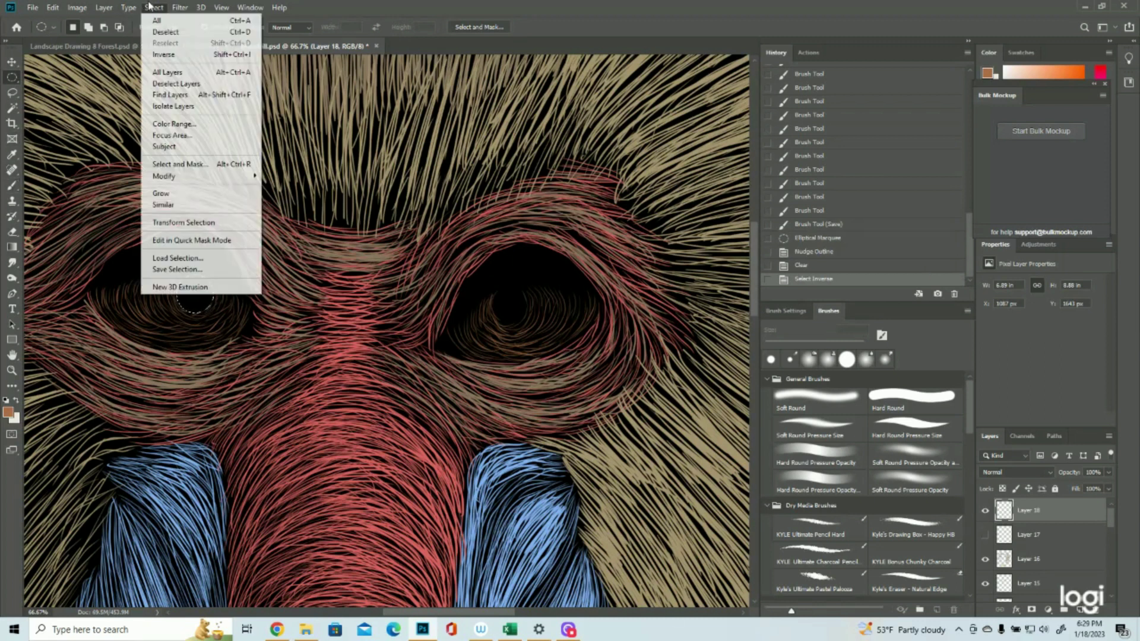
{"action": "left_click", "coordinate": [372, 6]}
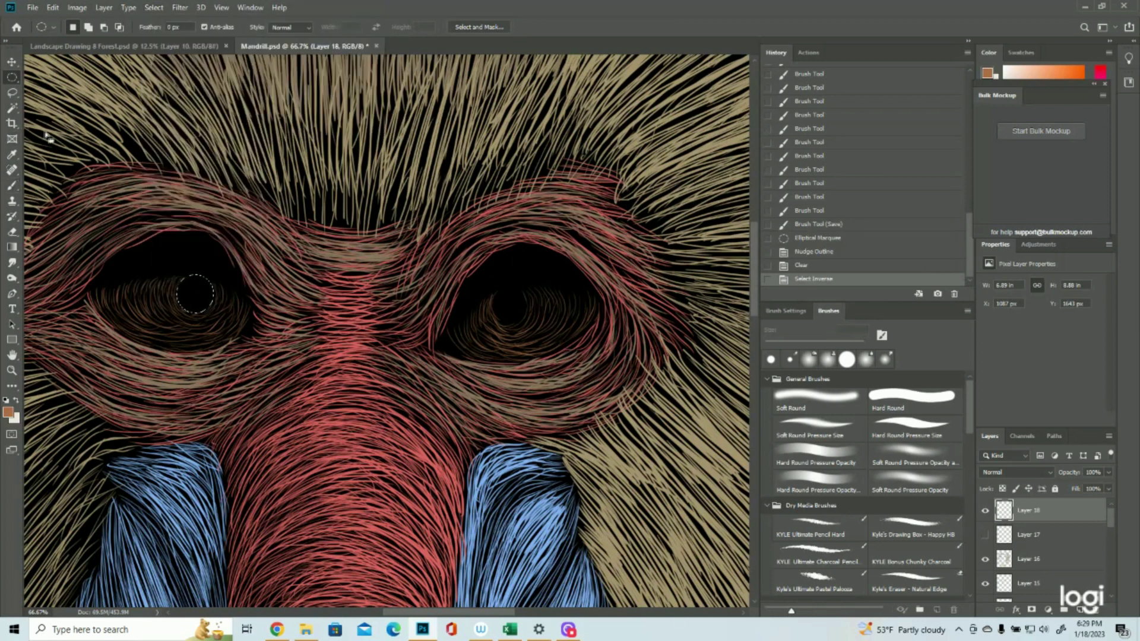
{"action": "left_click", "coordinate": [12, 187]}
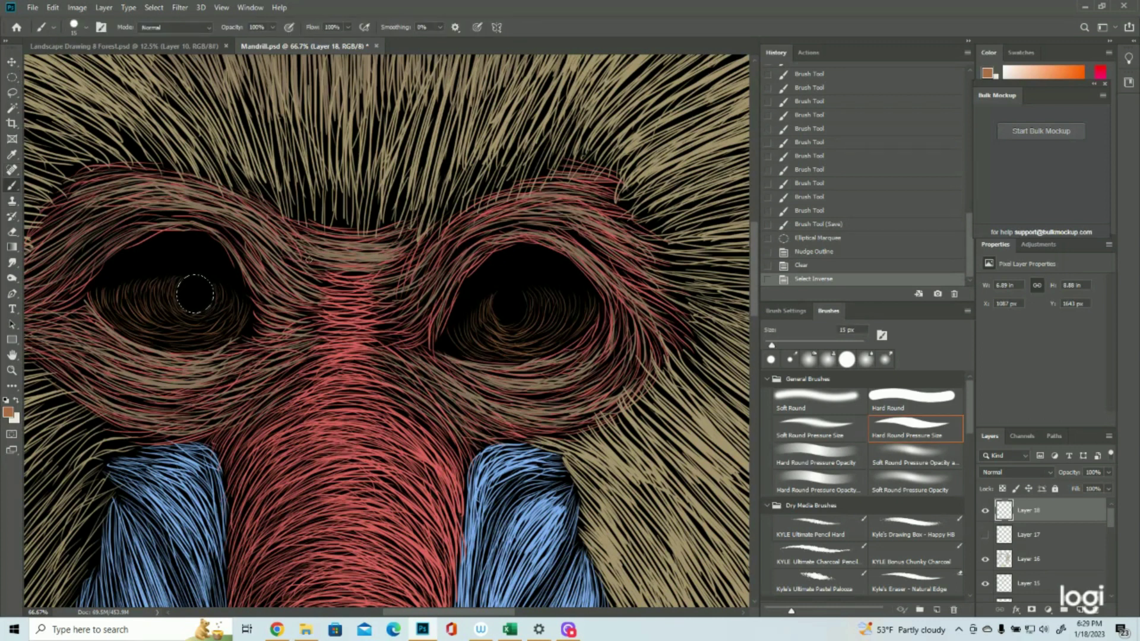
{"action": "left_click", "coordinate": [194, 293]}
{"action": "left_click", "coordinate": [195, 294]}
{"action": "left_click", "coordinate": [194, 294]}
{"action": "left_click", "coordinate": [195, 294]}
{"action": "left_click", "coordinate": [195, 294]}
{"action": "left_click", "coordinate": [194, 293]}
{"action": "left_click", "coordinate": [195, 294]}
{"action": "left_click", "coordinate": [195, 293]}
{"action": "left_click", "coordinate": [195, 294]}
{"action": "left_click", "coordinate": [194, 294]}
{"action": "left_click", "coordinate": [194, 294]}
{"action": "left_click", "coordinate": [195, 294]}
{"action": "left_click", "coordinate": [195, 294]}
{"action": "left_click", "coordinate": [195, 294]}
{"action": "left_click", "coordinate": [200, 308]}
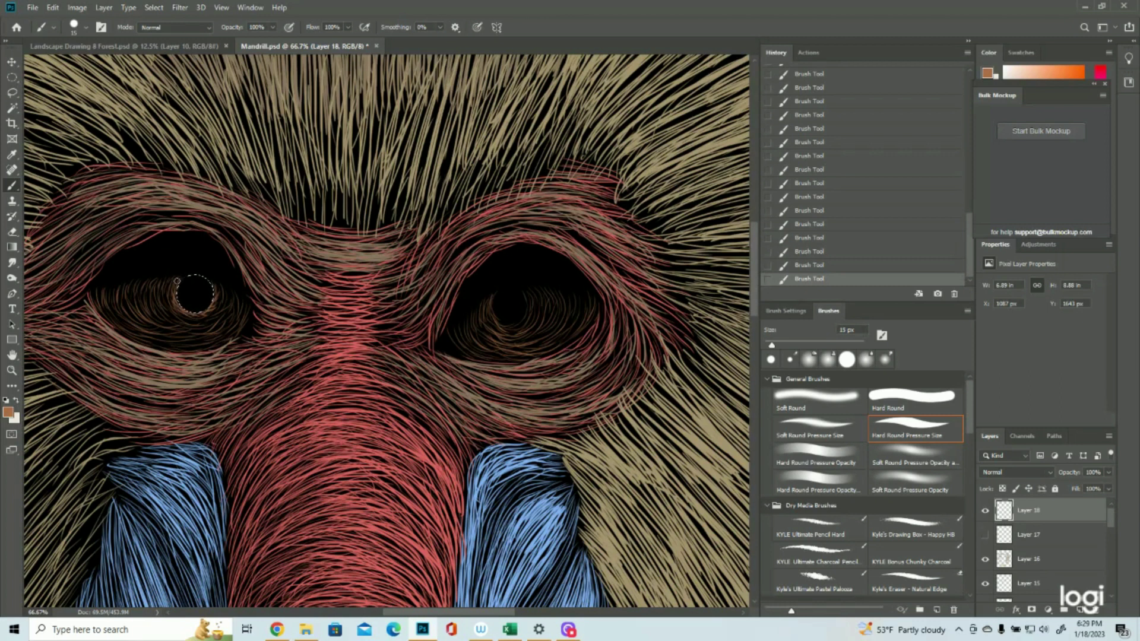
Step: Invert the selection back to the circle, move it over the right-hand pupil and clear the strokes inside
{"action": "left_click", "coordinate": [153, 7]}
{"action": "left_click", "coordinate": [148, 55]}
{"action": "key", "text": "m"}
{"action": "left_click_drag", "start_coordinate": [209, 294], "coordinate": [510, 305]}
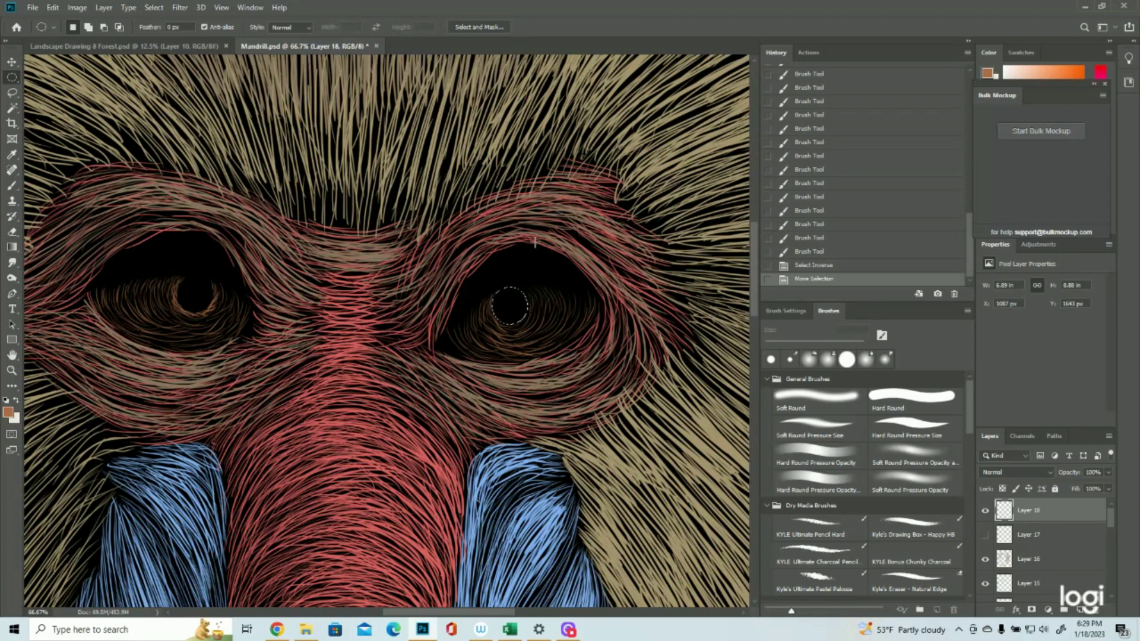
{"action": "key", "text": "Delete"}
Step: Invert the selection, paint a brighter brown rim around the lower edge of the right-hand pupil and deselect
{"action": "left_click", "coordinate": [161, 9]}
{"action": "left_click", "coordinate": [163, 54]}
{"action": "left_click", "coordinate": [12, 185]}
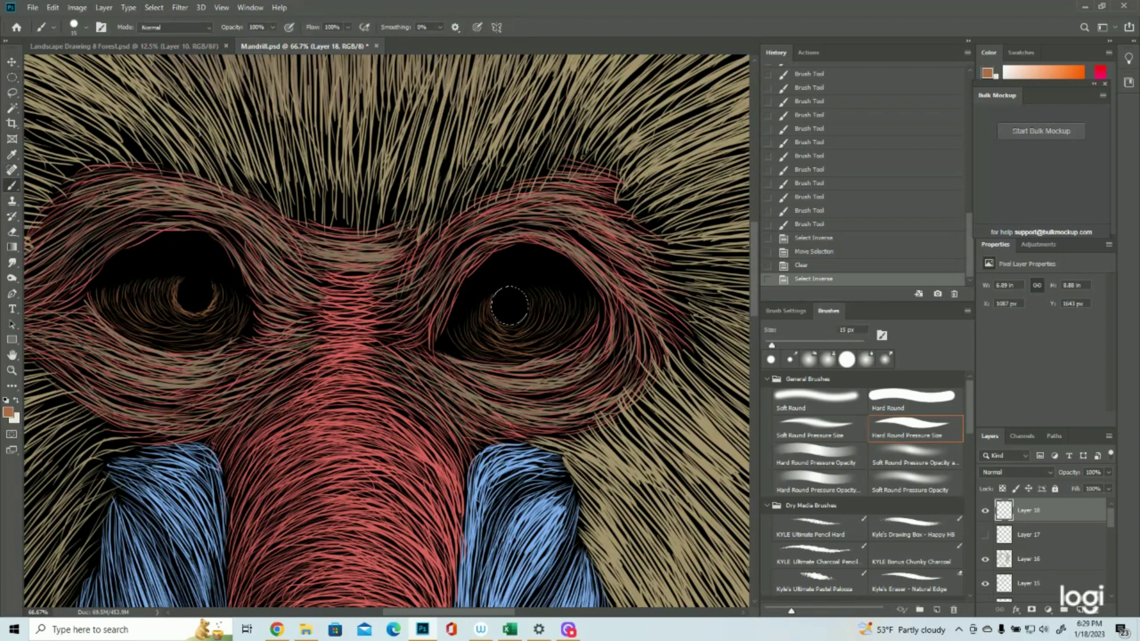
{"action": "left_click_drag", "start_coordinate": [491, 298], "coordinate": [493, 313]}
{"action": "left_click_drag", "start_coordinate": [492, 307], "coordinate": [499, 322]}
{"action": "left_click_drag", "start_coordinate": [497, 318], "coordinate": [523, 320]}
{"action": "left_click_drag", "start_coordinate": [520, 323], "coordinate": [529, 309]}
{"action": "left_click_drag", "start_coordinate": [527, 313], "coordinate": [527, 299]}
{"action": "left_click", "coordinate": [156, 8]}
{"action": "left_click", "coordinate": [165, 31]}
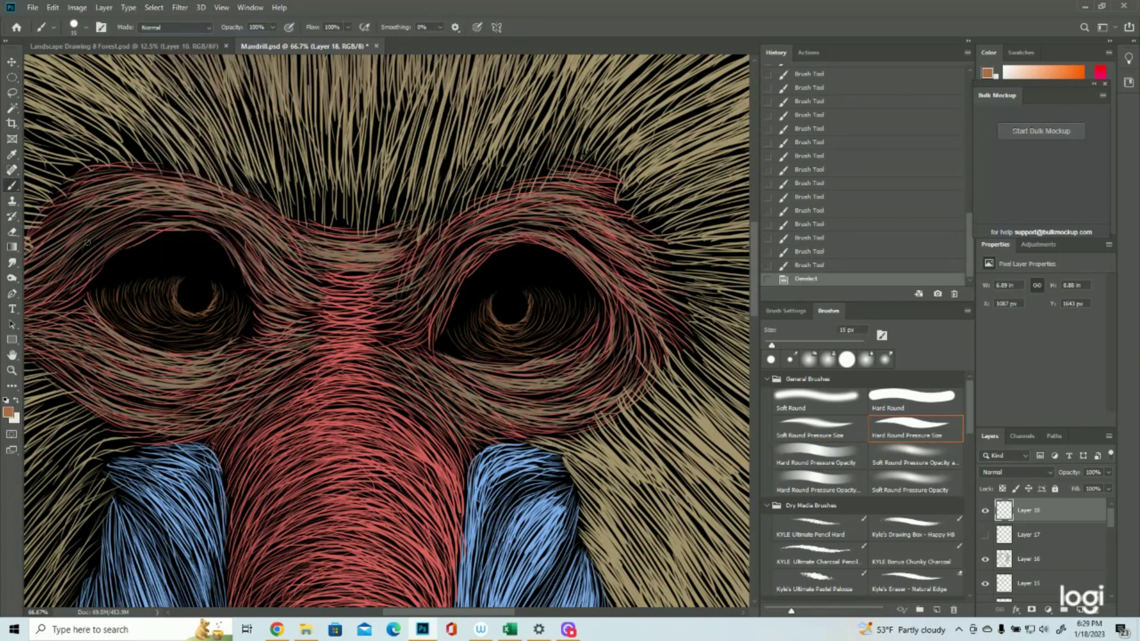
Step: Paint more fine curved brown strokes on both sides of the right-hand pupil to thicken the iris
{"action": "left_click", "coordinate": [11, 370]}
{"action": "left_click_drag", "start_coordinate": [445, 273], "coordinate": [494, 264]}
{"action": "left_click", "coordinate": [11, 185]}
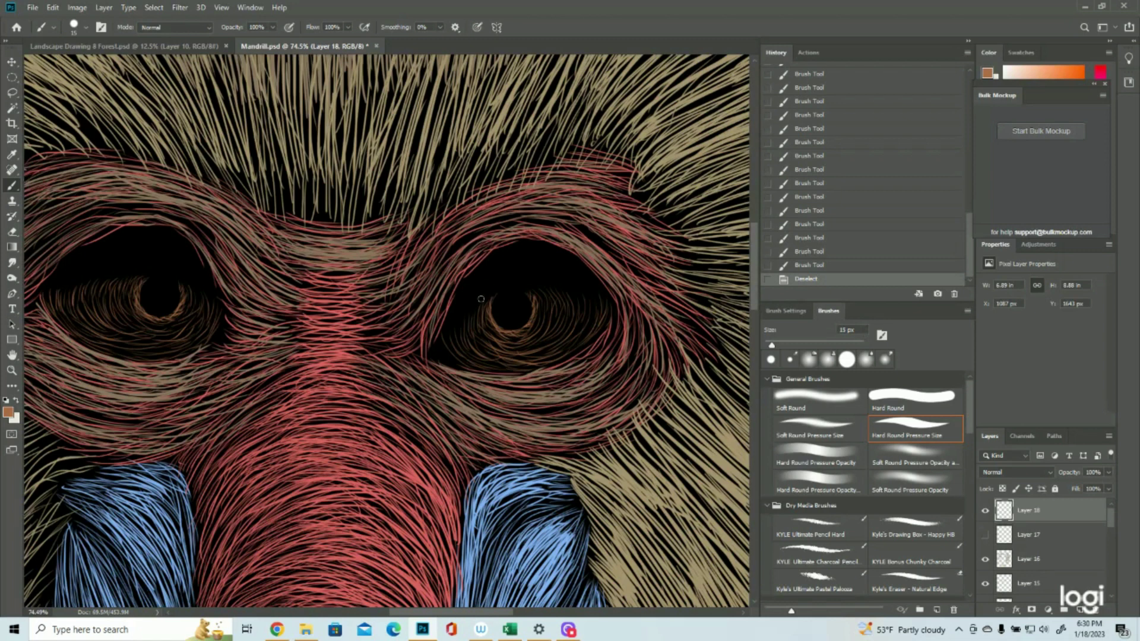
{"action": "left_click_drag", "start_coordinate": [484, 301], "coordinate": [479, 324]}
{"action": "left_click_drag", "start_coordinate": [478, 301], "coordinate": [472, 328]}
{"action": "left_click_drag", "start_coordinate": [472, 302], "coordinate": [466, 331]}
{"action": "left_click_drag", "start_coordinate": [466, 305], "coordinate": [454, 341]}
{"action": "left_click_drag", "start_coordinate": [455, 318], "coordinate": [447, 347]}
{"action": "mouse_move", "coordinate": [594, 311]}
{"action": "left_mouse_down"}
{"action": "mouse_move", "coordinate": [582, 335]}
{"action": "mouse_move", "coordinate": [518, 310]}
{"action": "mouse_move", "coordinate": [503, 331]}
{"action": "left_mouse_up"}
Step: Save the portrait and add a new layer above Layer 18
{"action": "left_click", "coordinate": [11, 370]}
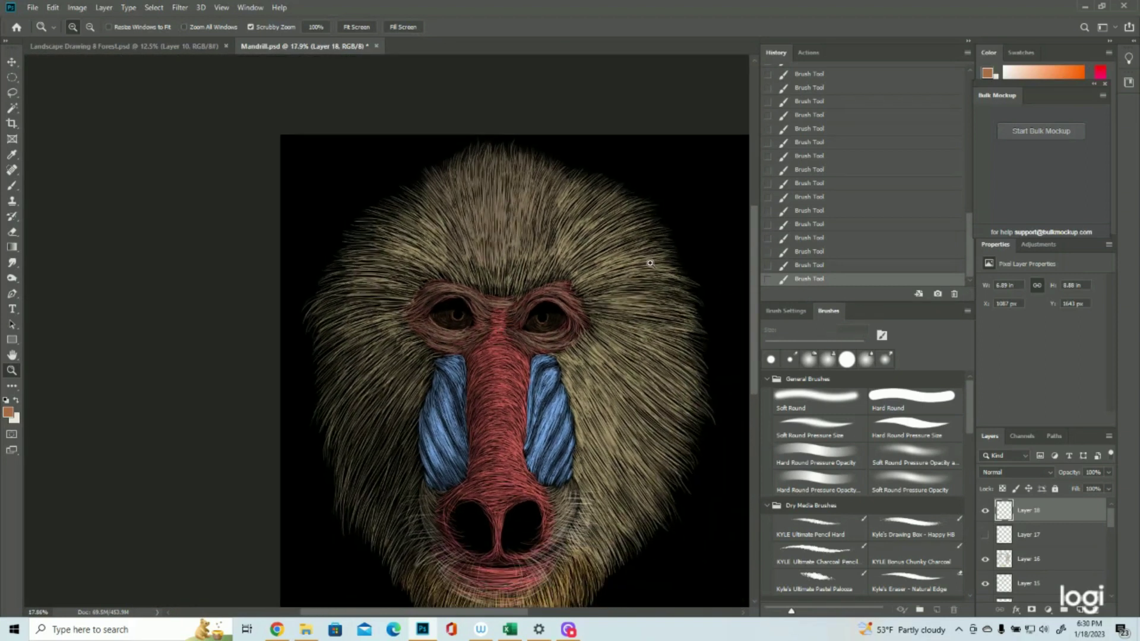
{"action": "left_click", "coordinate": [33, 7]}
{"action": "left_click", "coordinate": [54, 129]}
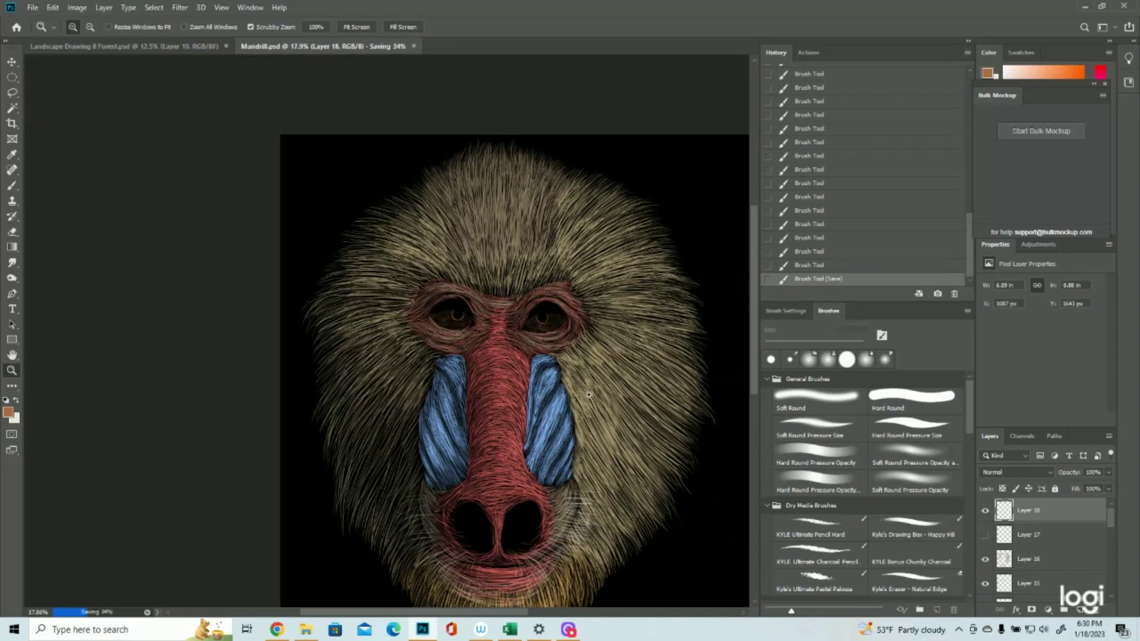
{"action": "key", "text": "ctrl+shift+alt+n"}
Step: Paint brighter brown strokes along the left and lower edge of the right-hand pupil on Layer 19
{"action": "mouse_move", "coordinate": [555, 324]}
{"action": "left_mouse_down"}
{"action": "mouse_move", "coordinate": [585, 321]}
{"action": "mouse_move", "coordinate": [602, 279]}
{"action": "left_mouse_up"}
{"action": "left_click", "coordinate": [12, 186]}
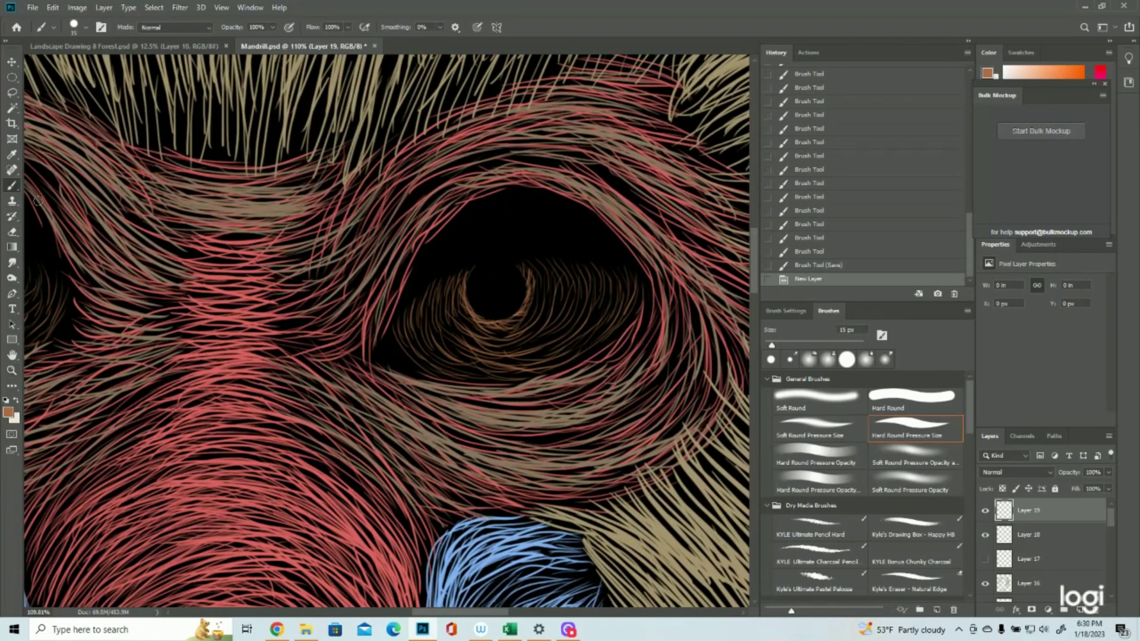
{"action": "mouse_move", "coordinate": [464, 284]}
{"action": "left_mouse_down"}
{"action": "mouse_move", "coordinate": [463, 301]}
{"action": "mouse_move", "coordinate": [487, 323]}
{"action": "left_mouse_up"}
{"action": "left_click_drag", "start_coordinate": [482, 315], "coordinate": [504, 325]}
{"action": "left_click_drag", "start_coordinate": [497, 317], "coordinate": [514, 325]}
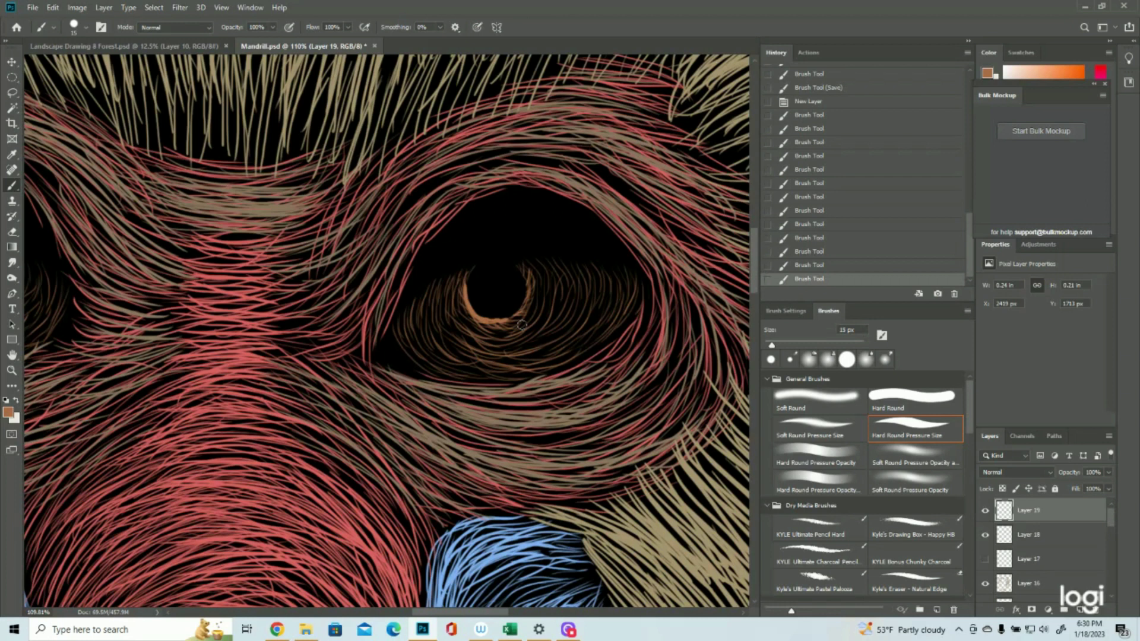
Step: Step back in the history to remove the last several brush strokes along the right-hand pupil's lower edge
{"action": "left_click", "coordinate": [805, 265]}
{"action": "left_click", "coordinate": [812, 251]}
{"action": "left_click", "coordinate": [817, 237]}
{"action": "left_click", "coordinate": [816, 224]}
{"action": "left_click", "coordinate": [816, 210]}
{"action": "left_click", "coordinate": [816, 185]}
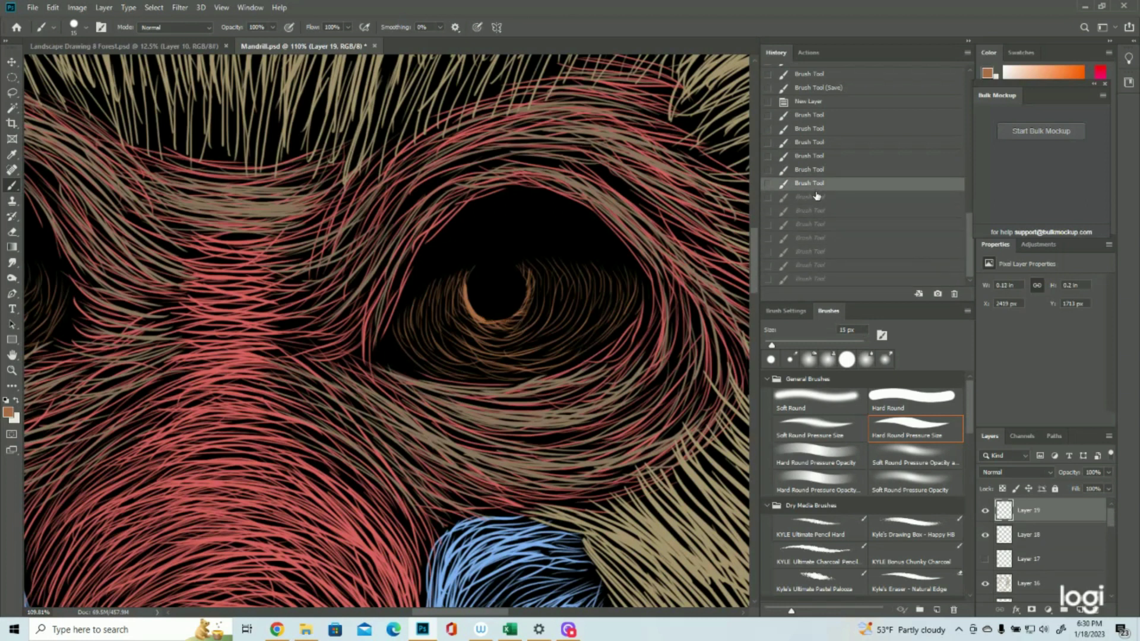
Step: Paint brighter orange-brown strokes along the lower edge of the right-hand pupil and the left and lower edge of the left-hand pupil
{"action": "left_click_drag", "start_coordinate": [491, 322], "coordinate": [482, 319]}
{"action": "left_click_drag", "start_coordinate": [481, 320], "coordinate": [507, 322]}
{"action": "mouse_move", "coordinate": [498, 324]}
{"action": "left_mouse_down"}
{"action": "mouse_move", "coordinate": [483, 324]}
{"action": "mouse_move", "coordinate": [526, 315]}
{"action": "left_mouse_up"}
{"action": "left_click_drag", "start_coordinate": [475, 617], "coordinate": [442, 616]}
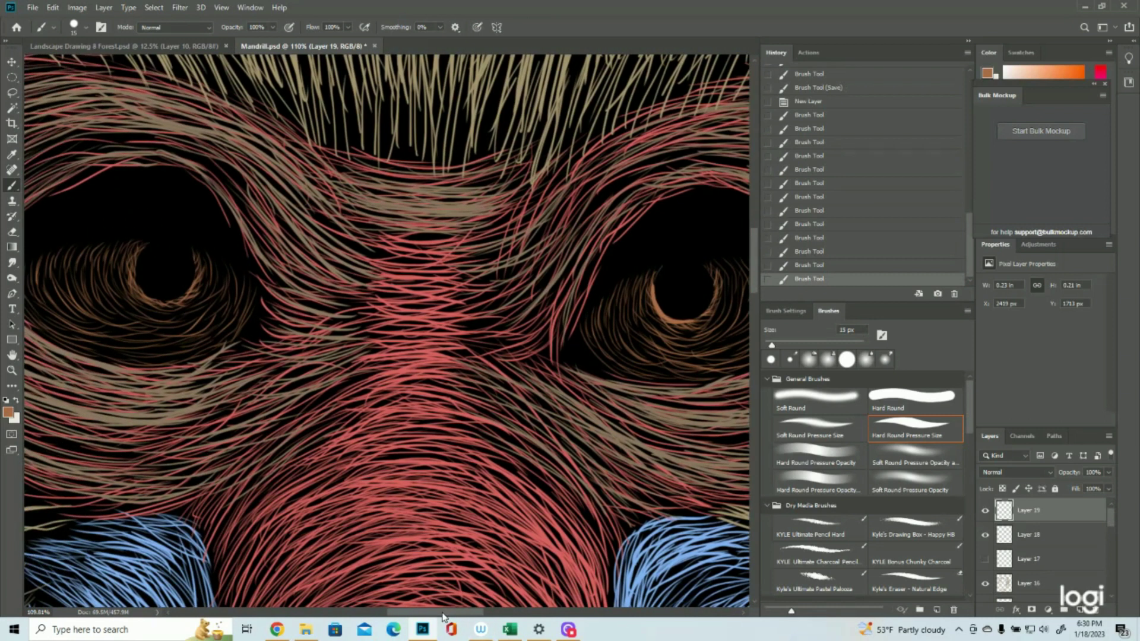
{"action": "left_click_drag", "start_coordinate": [136, 259], "coordinate": [133, 274]}
{"action": "mouse_move", "coordinate": [133, 275]}
{"action": "left_mouse_down"}
{"action": "mouse_move", "coordinate": [148, 298]}
{"action": "mouse_move", "coordinate": [174, 302]}
{"action": "left_mouse_up"}
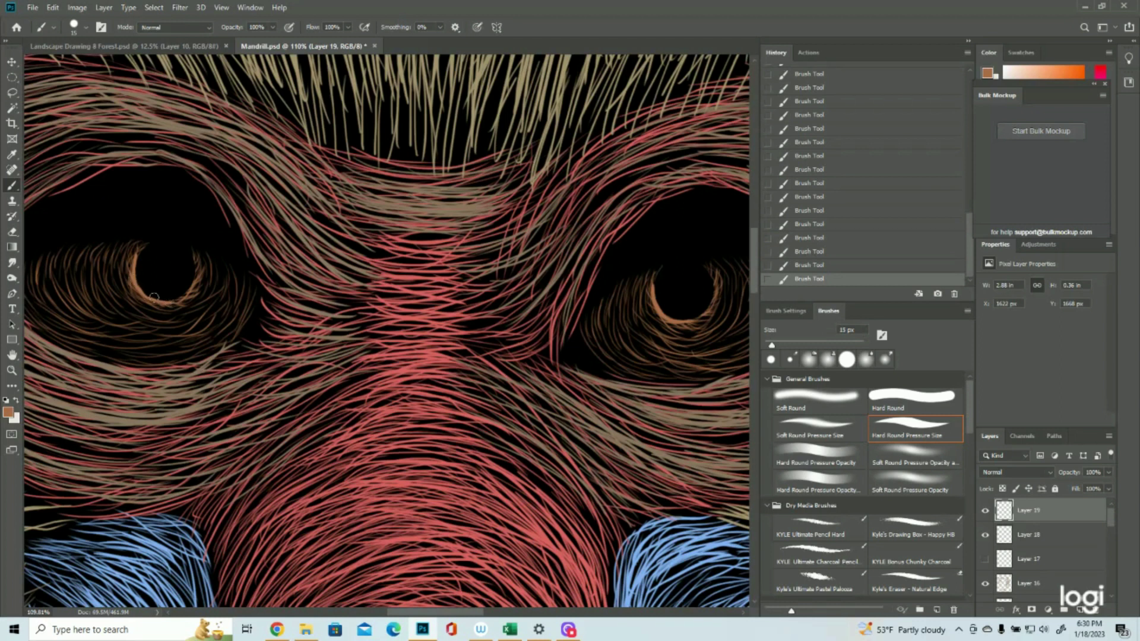
Step: Fill the right-hand iris around the pupil with dense curved orange-brown brush strokes on Layer 19
{"action": "left_click", "coordinate": [11, 371]}
{"action": "left_click_drag", "start_coordinate": [405, 352], "coordinate": [338, 354]}
{"action": "left_click", "coordinate": [337, 355]}
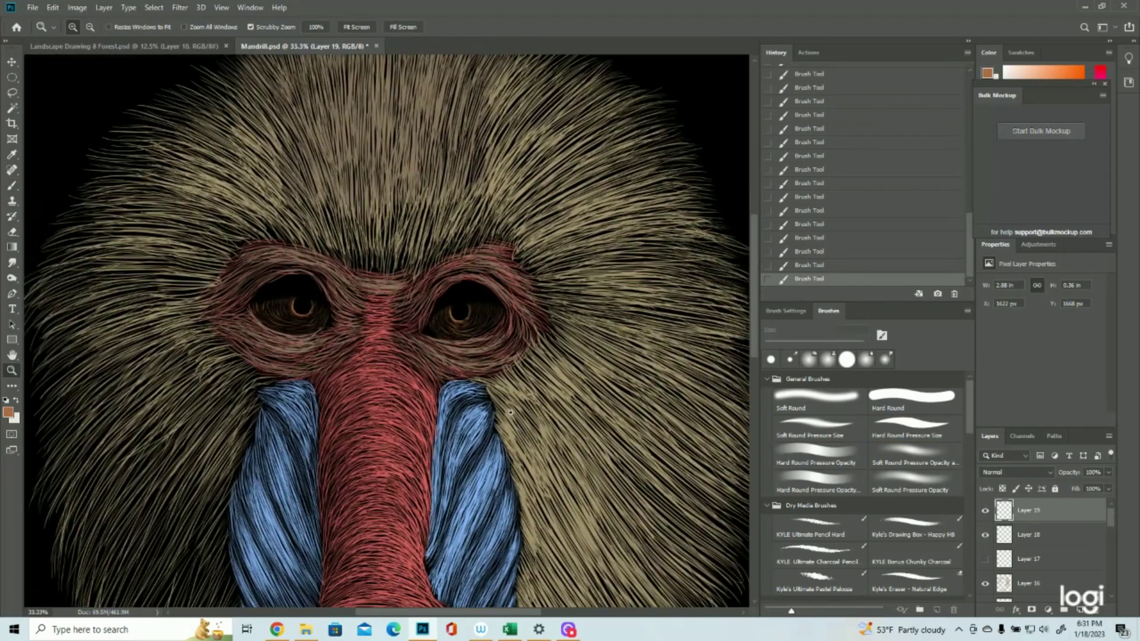
{"action": "left_click", "coordinate": [11, 187]}
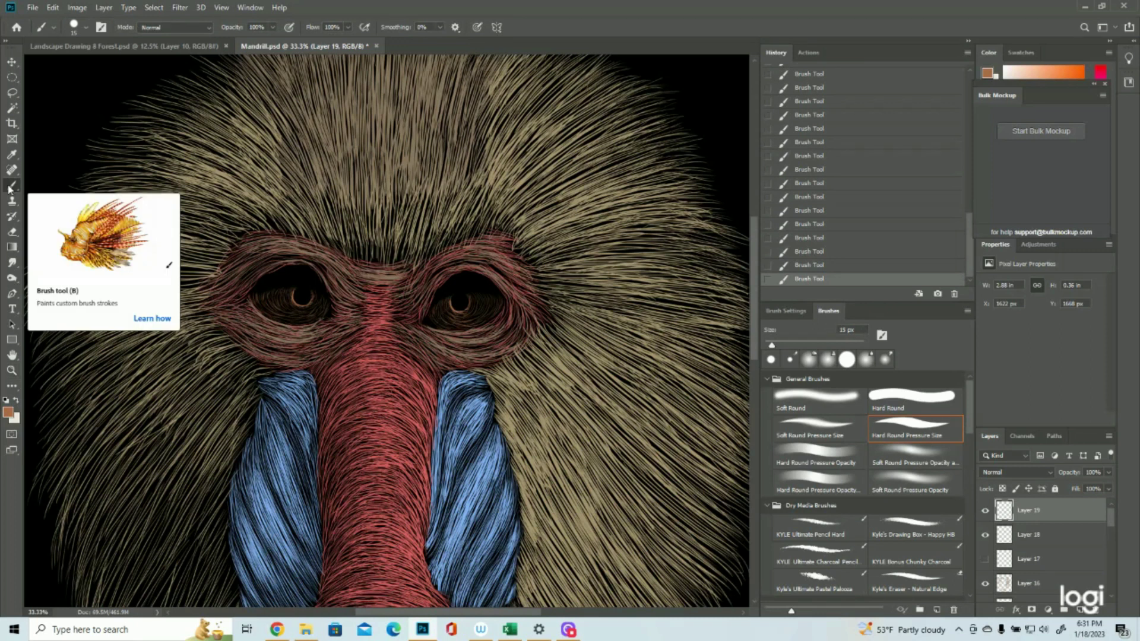
{"action": "mouse_move", "coordinate": [474, 295]}
{"action": "left_mouse_down"}
{"action": "mouse_move", "coordinate": [469, 320]}
{"action": "mouse_move", "coordinate": [477, 310]}
{"action": "mouse_move", "coordinate": [464, 314]}
{"action": "left_mouse_up"}
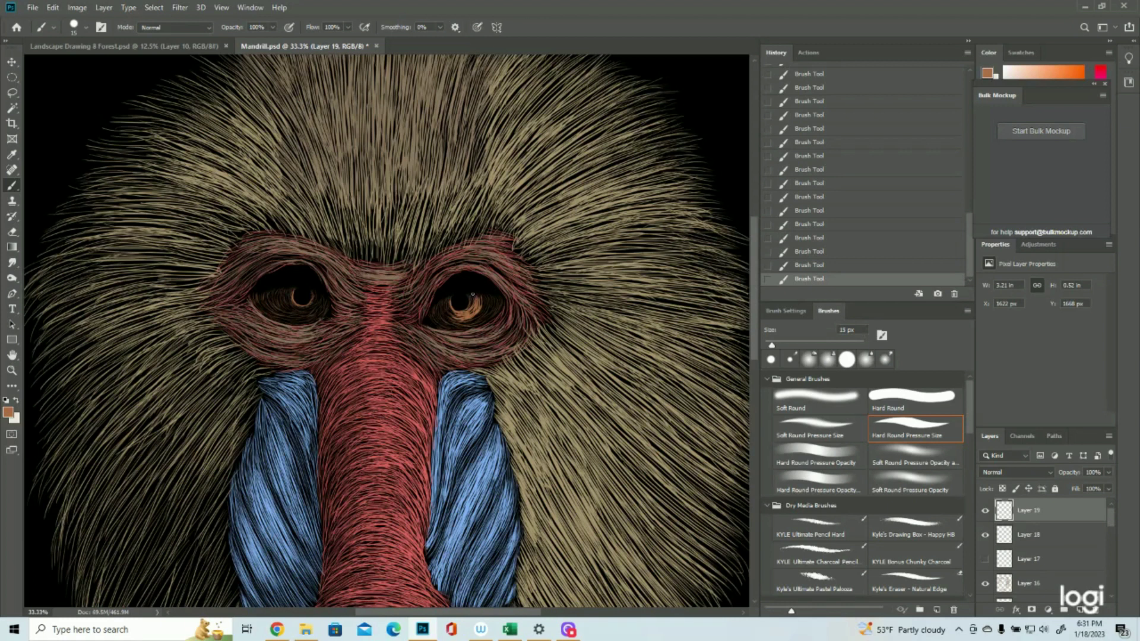
{"action": "mouse_move", "coordinate": [457, 322]}
{"action": "left_mouse_down"}
{"action": "mouse_move", "coordinate": [479, 317]}
{"action": "mouse_move", "coordinate": [463, 325]}
{"action": "left_mouse_up"}
{"action": "left_click_drag", "start_coordinate": [482, 299], "coordinate": [478, 318]}
{"action": "left_click_drag", "start_coordinate": [494, 302], "coordinate": [480, 318]}
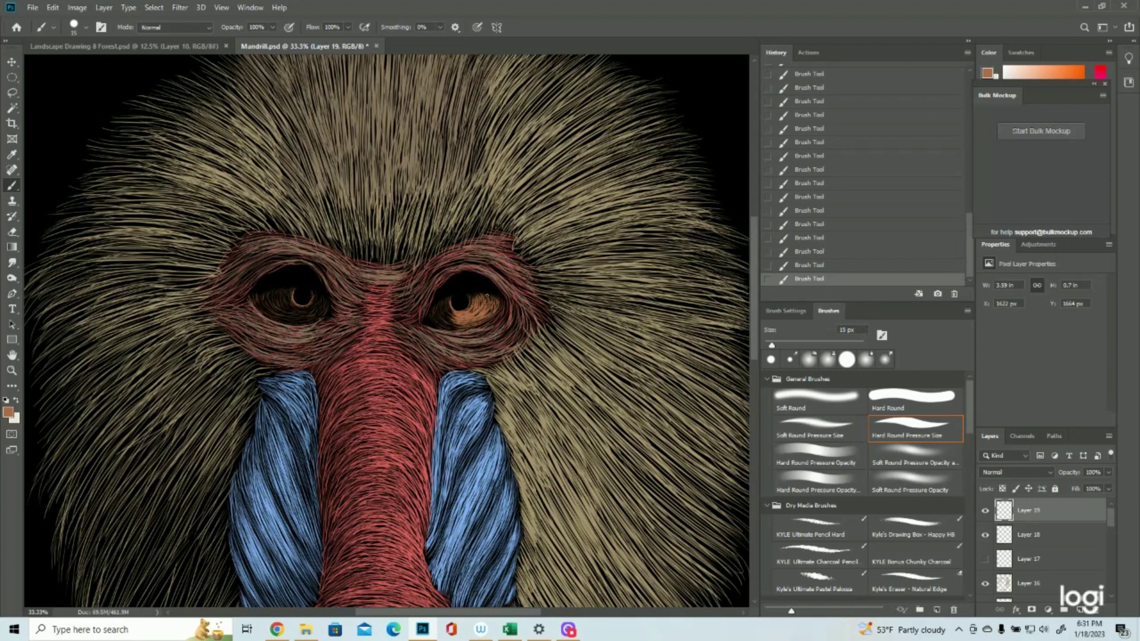
{"action": "left_click_drag", "start_coordinate": [495, 304], "coordinate": [484, 315]}
{"action": "mouse_move", "coordinate": [449, 302]}
{"action": "left_mouse_down"}
{"action": "mouse_move", "coordinate": [445, 320]}
{"action": "mouse_move", "coordinate": [457, 318]}
{"action": "left_mouse_up"}
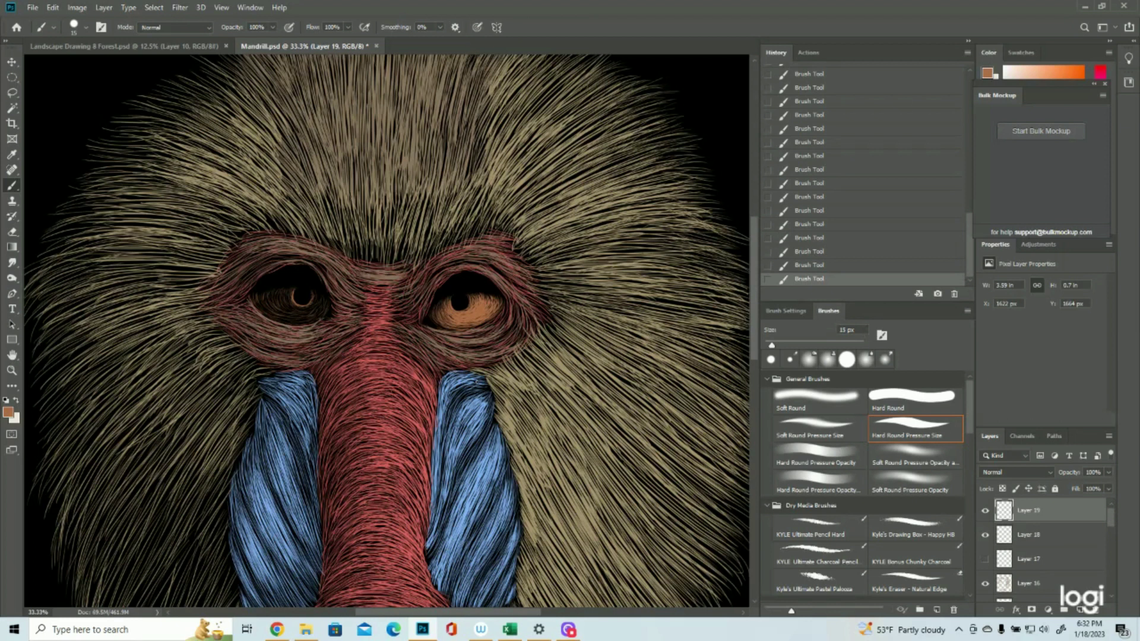
Step: Fill the left-hand iris with matching curved orange-brown strokes and touch up the outer side of the right-hand iris
{"action": "mouse_move", "coordinate": [316, 299]}
{"action": "left_mouse_down"}
{"action": "mouse_move", "coordinate": [289, 315]}
{"action": "mouse_move", "coordinate": [305, 316]}
{"action": "mouse_move", "coordinate": [321, 297]}
{"action": "left_mouse_up"}
{"action": "mouse_move", "coordinate": [291, 297]}
{"action": "left_mouse_down"}
{"action": "mouse_move", "coordinate": [288, 306]}
{"action": "mouse_move", "coordinate": [272, 293]}
{"action": "mouse_move", "coordinate": [278, 319]}
{"action": "left_mouse_up"}
{"action": "left_click_drag", "start_coordinate": [283, 318], "coordinate": [318, 299]}
{"action": "left_click_drag", "start_coordinate": [286, 317], "coordinate": [304, 321]}
{"action": "left_click_drag", "start_coordinate": [500, 297], "coordinate": [486, 307]}
Step: Add a new layer above Layer 19 and set the foreground colour to off-white for the eye highlights
{"action": "key", "text": "z"}
{"action": "left_click", "coordinate": [334, 150], "text": "alt"}
{"action": "left_click", "coordinate": [335, 150]}
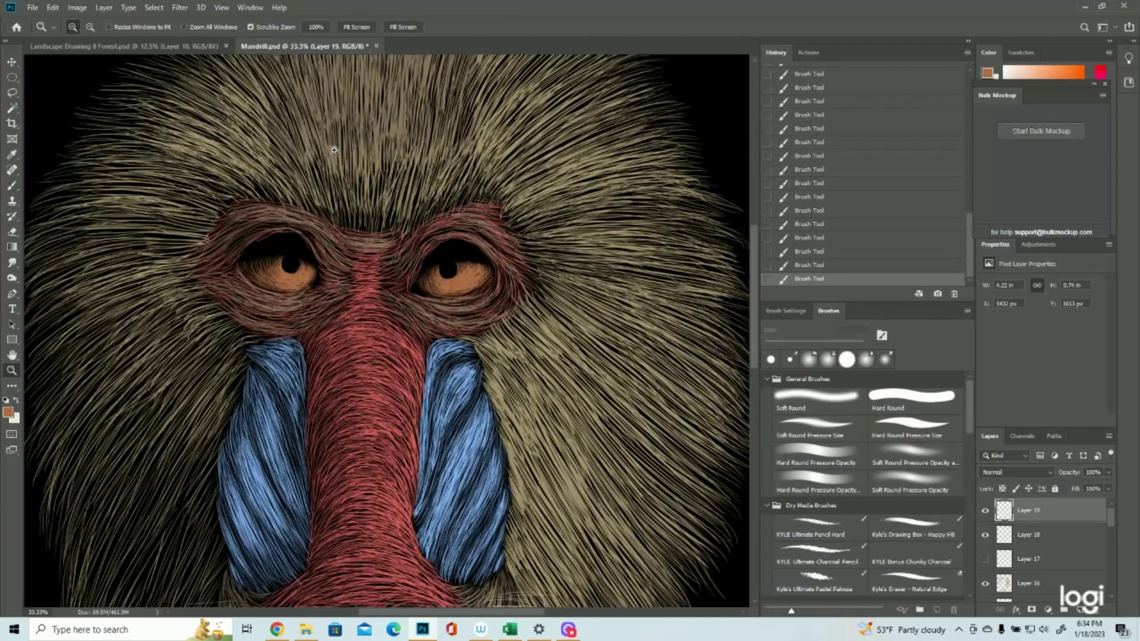
{"action": "left_click", "coordinate": [334, 150]}
{"action": "left_click", "coordinate": [1078, 608]}
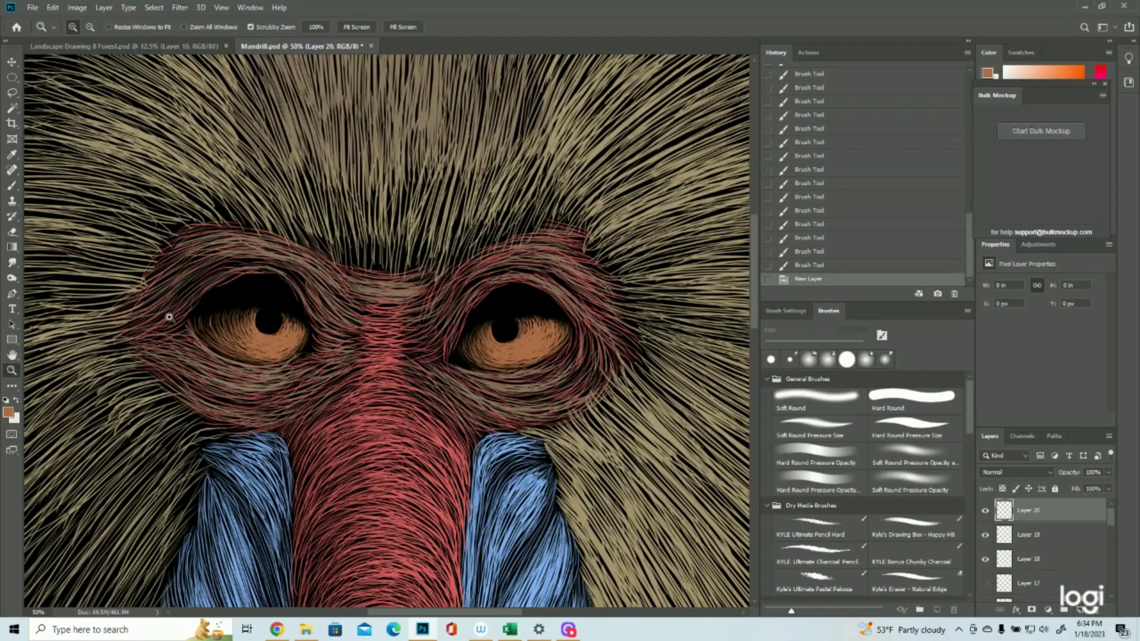
{"action": "left_click", "coordinate": [8, 412]}
{"action": "left_click", "coordinate": [873, 102]}
{"action": "left_click", "coordinate": [1064, 103]}
{"action": "left_click", "coordinate": [12, 78]}
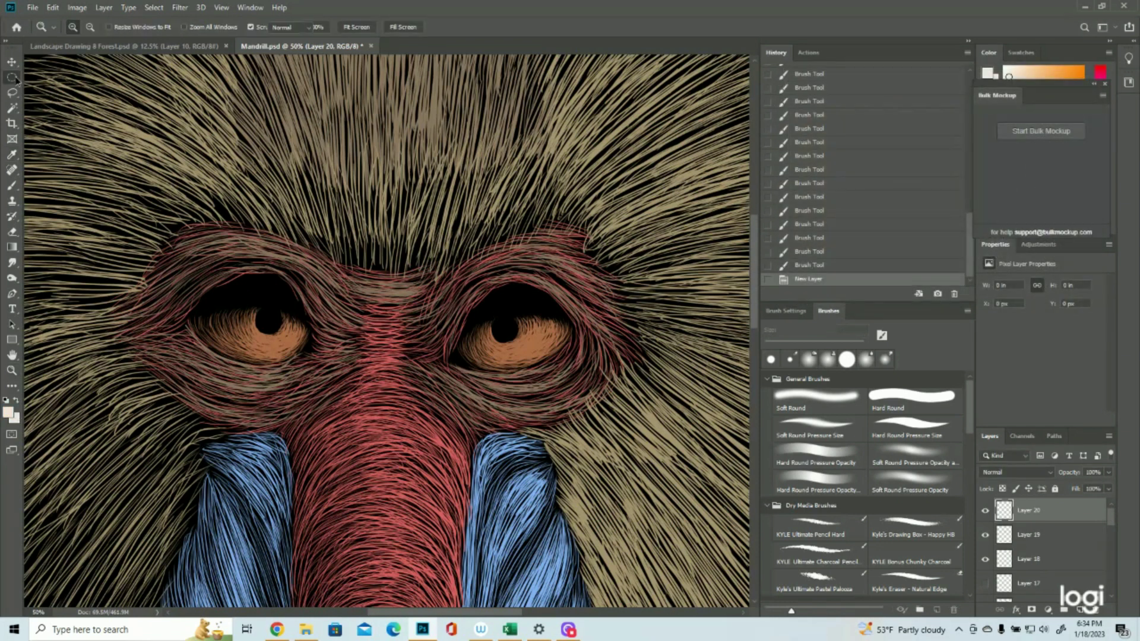
{"action": "left_click_drag", "start_coordinate": [272, 313], "coordinate": [286, 328]}
{"action": "key", "text": "Left"}
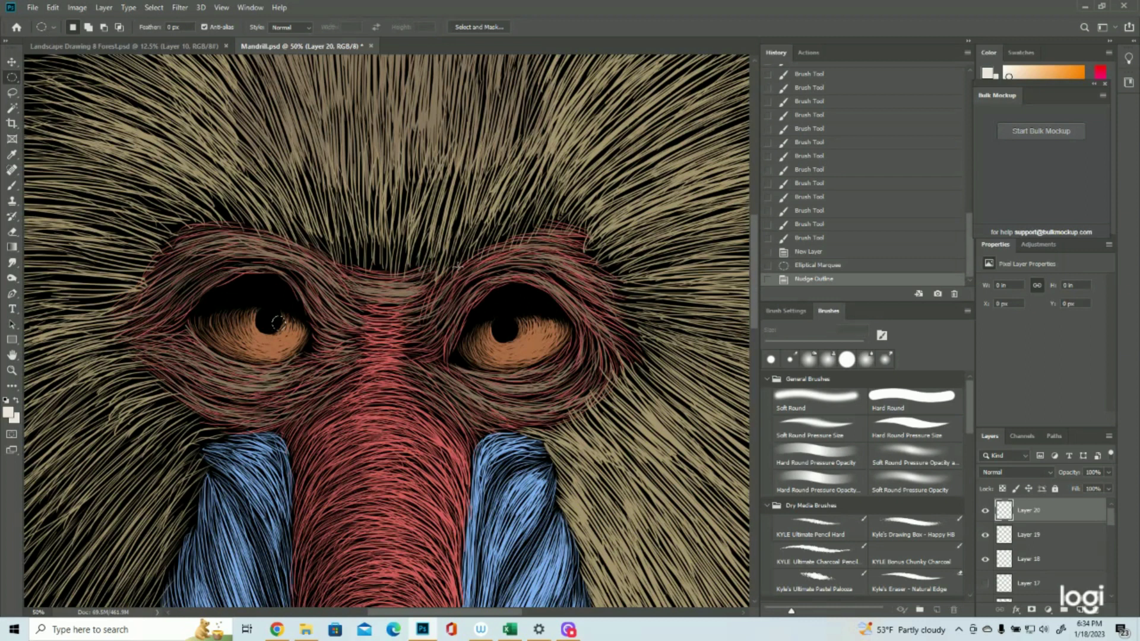
{"action": "key", "text": "ctrl+d"}
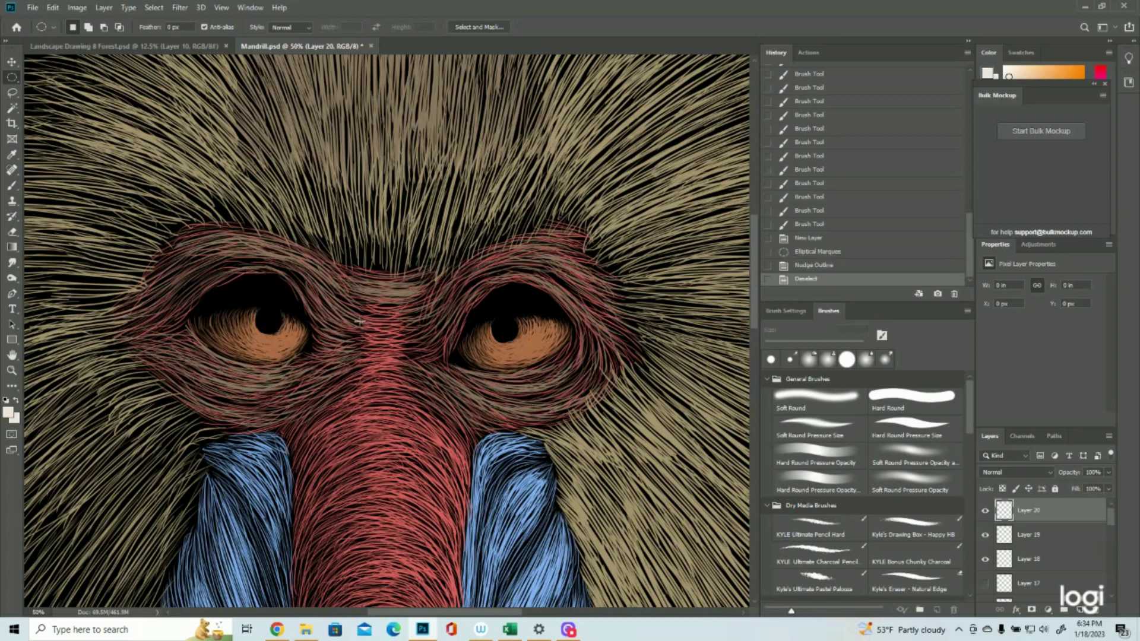
Step: Select a small circle about 0.15 in across on the right edge of the left-hand pupil and fill it with the foreground colour
{"action": "left_click_drag", "start_coordinate": [285, 326], "coordinate": [285, 326]}
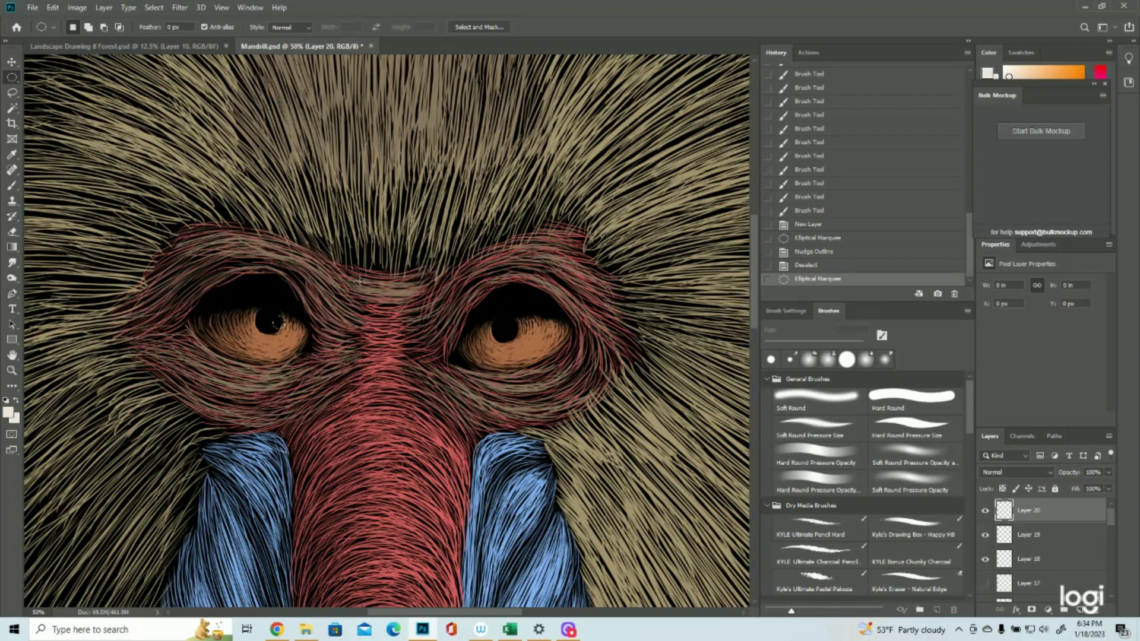
{"action": "left_click", "coordinate": [53, 7]}
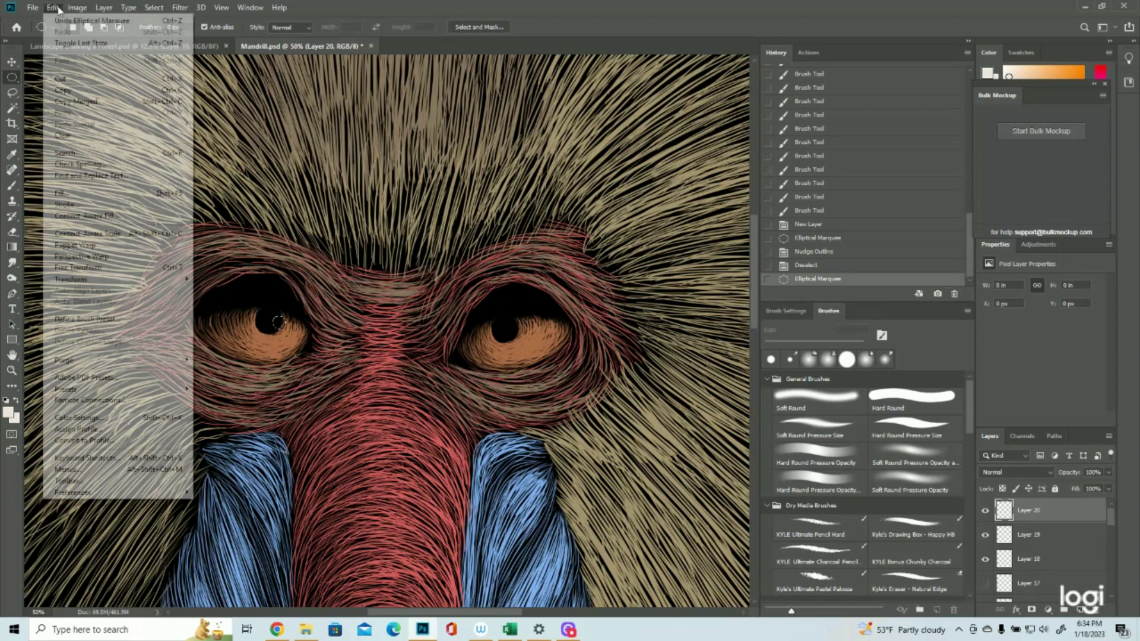
{"action": "left_click", "coordinate": [67, 192]}
{"action": "left_click", "coordinate": [608, 171]}
{"action": "left_click", "coordinate": [561, 177]}
{"action": "left_click", "coordinate": [643, 167]}
Step: Move the circular selection to the right-hand pupil, fill it with the foreground colour at 100% opacity, and deselect
{"action": "left_click_drag", "start_coordinate": [284, 321], "coordinate": [514, 328]}
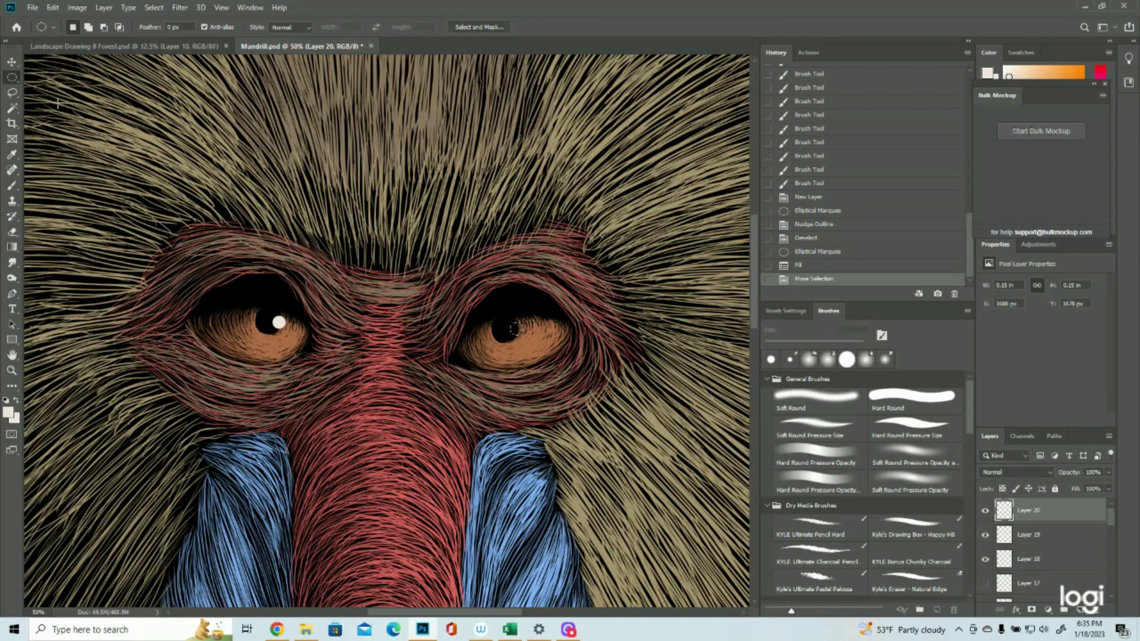
{"action": "left_click", "coordinate": [53, 7]}
{"action": "left_click", "coordinate": [72, 191]}
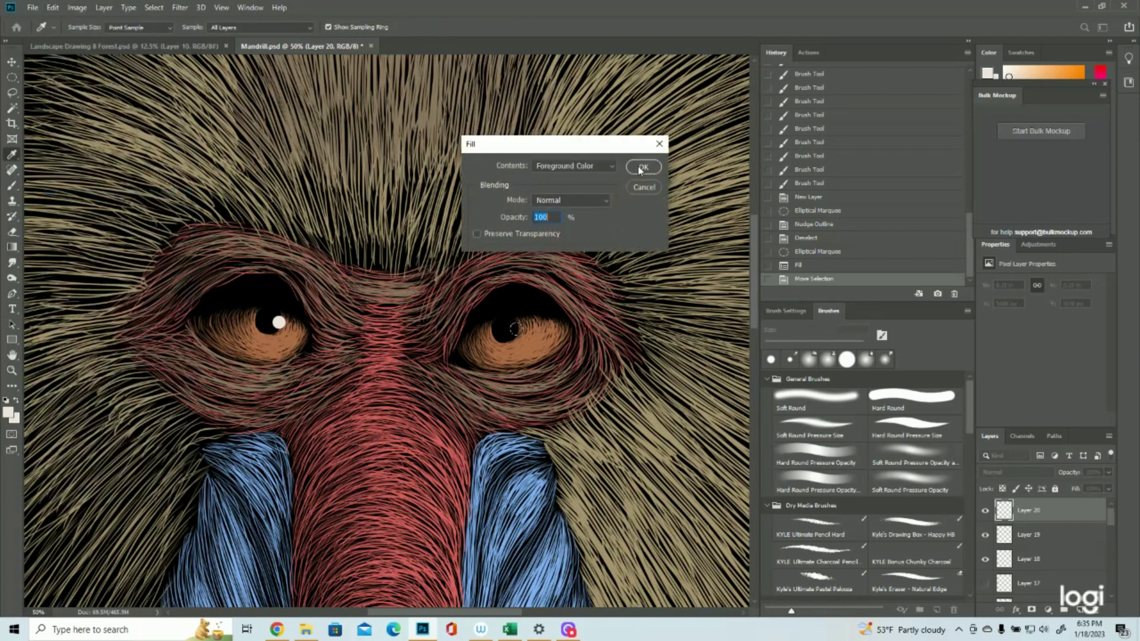
{"action": "left_click", "coordinate": [641, 168]}
{"action": "left_click", "coordinate": [157, 6]}
{"action": "left_click", "coordinate": [169, 33]}
Step: Check the whole mandrill portrait with its eye highlights and save the file
{"action": "left_click", "coordinate": [12, 371]}
{"action": "left_click_drag", "start_coordinate": [427, 271], "coordinate": [346, 267]}
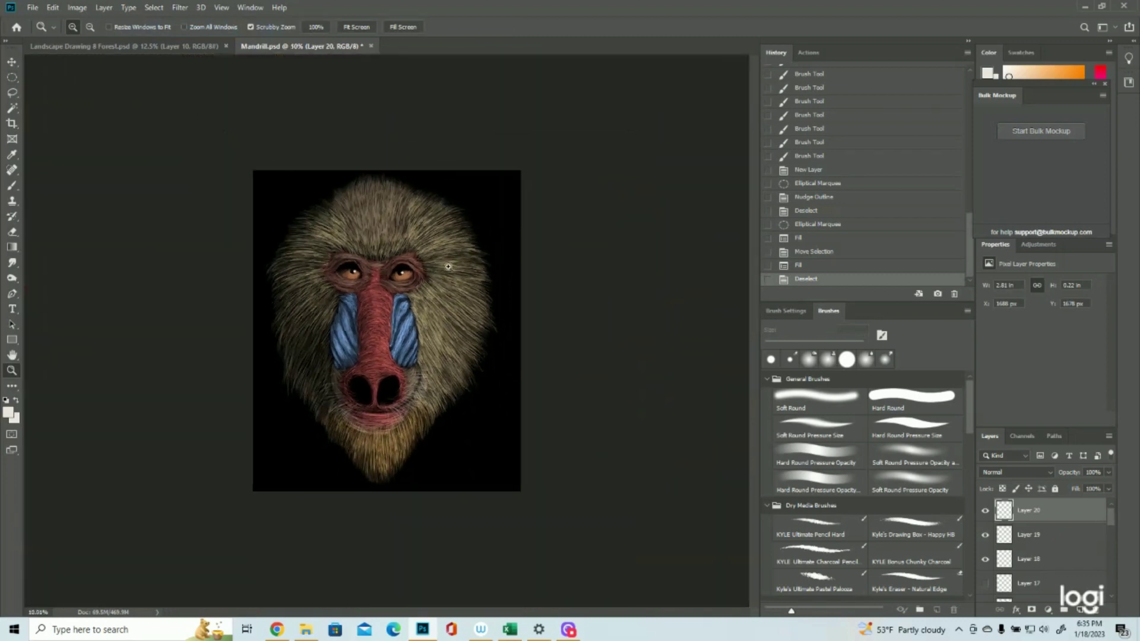
{"action": "left_click", "coordinate": [402, 196]}
{"action": "left_click", "coordinate": [403, 196]}
{"action": "left_click", "coordinate": [403, 197]}
{"action": "left_click", "coordinate": [401, 190]}
{"action": "left_click_drag", "start_coordinate": [399, 179], "coordinate": [346, 181]}
{"action": "left_click", "coordinate": [472, 283]}
{"action": "left_click", "coordinate": [472, 283]}
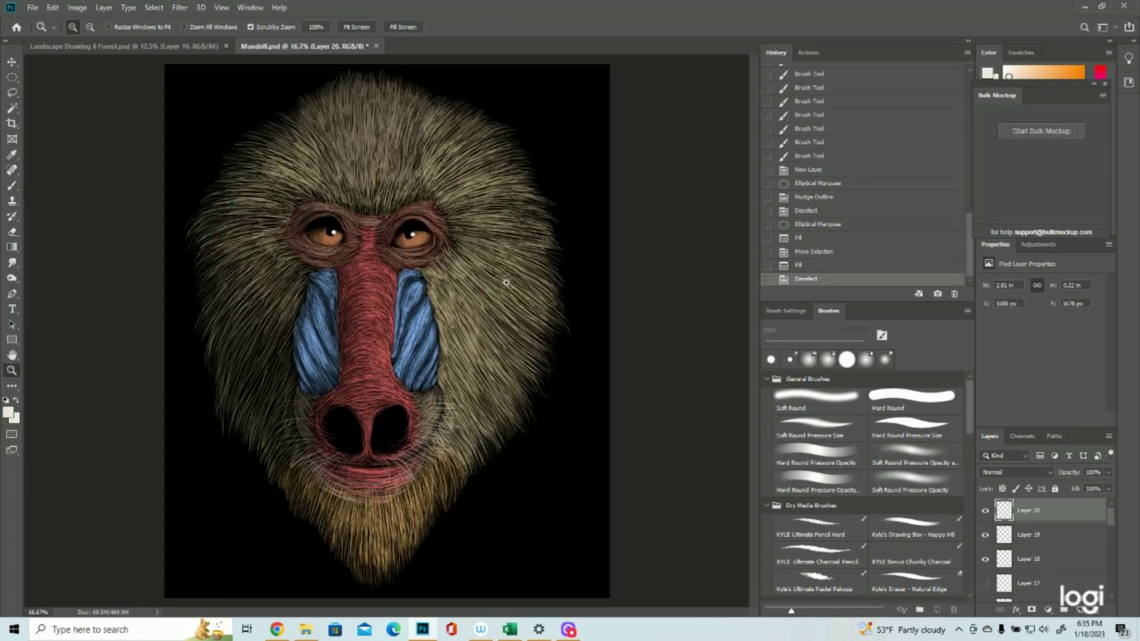
{"action": "left_click", "coordinate": [32, 7]}
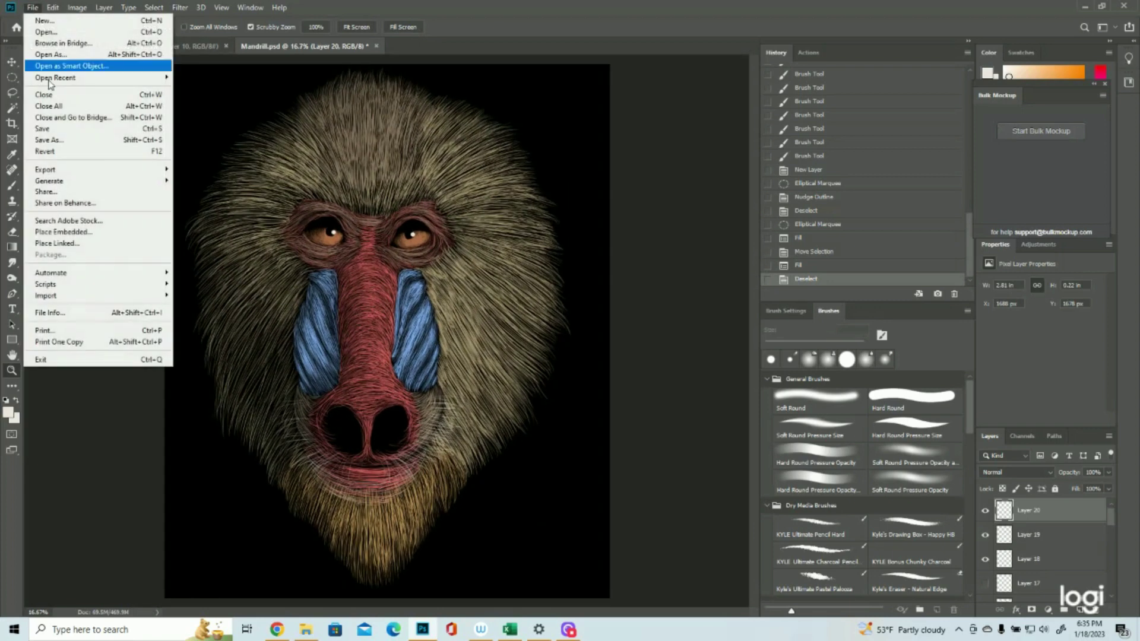
{"action": "left_click", "coordinate": [47, 128]}
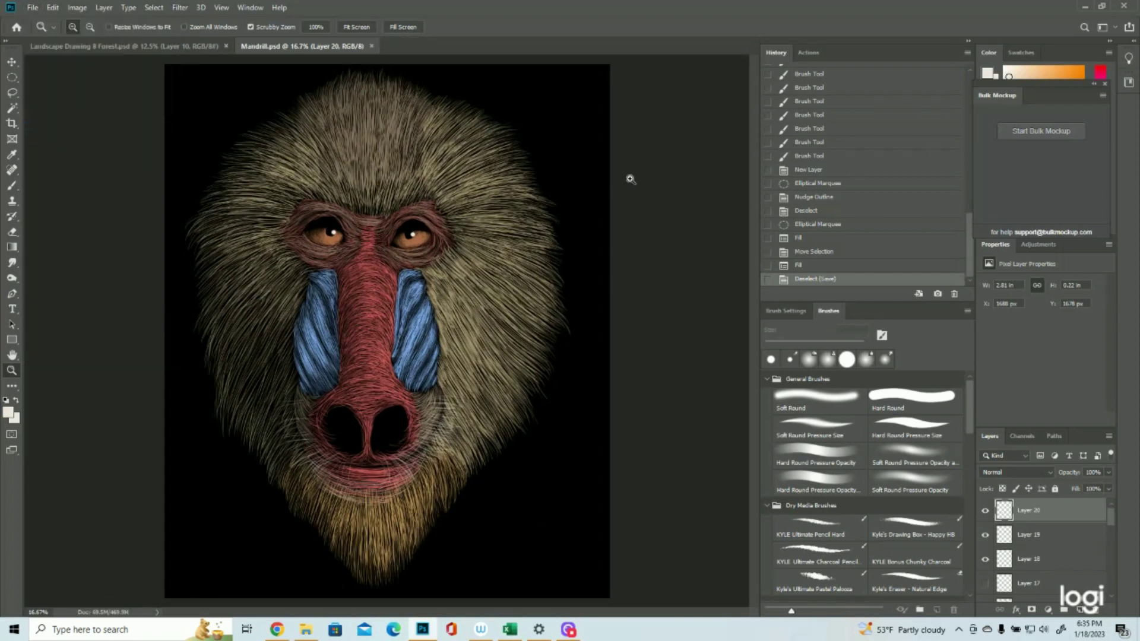